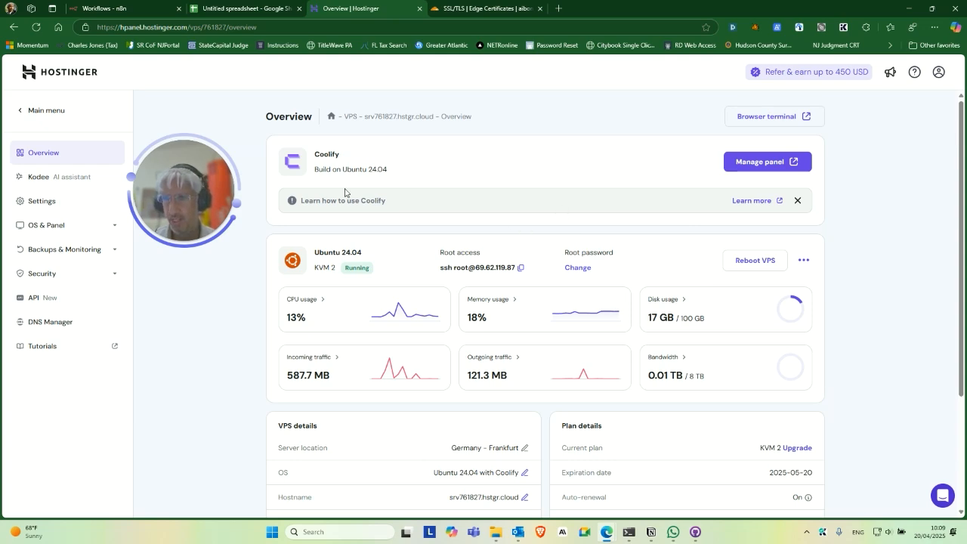
Glance at the VPS options menu and Overview page, then go to the VPS Settings page.
left_click_drag(213, 171, 222, 195)
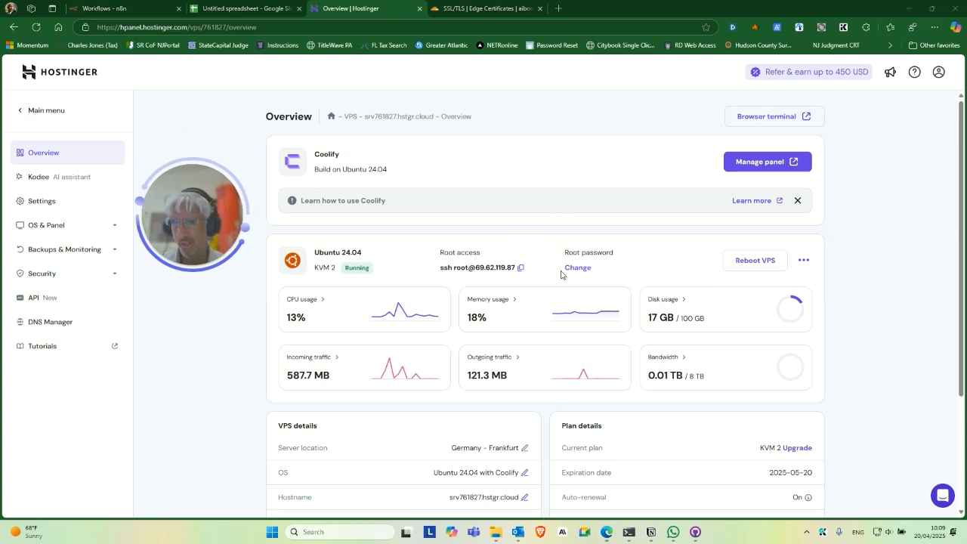
left_click(803, 260)
left_click(881, 235)
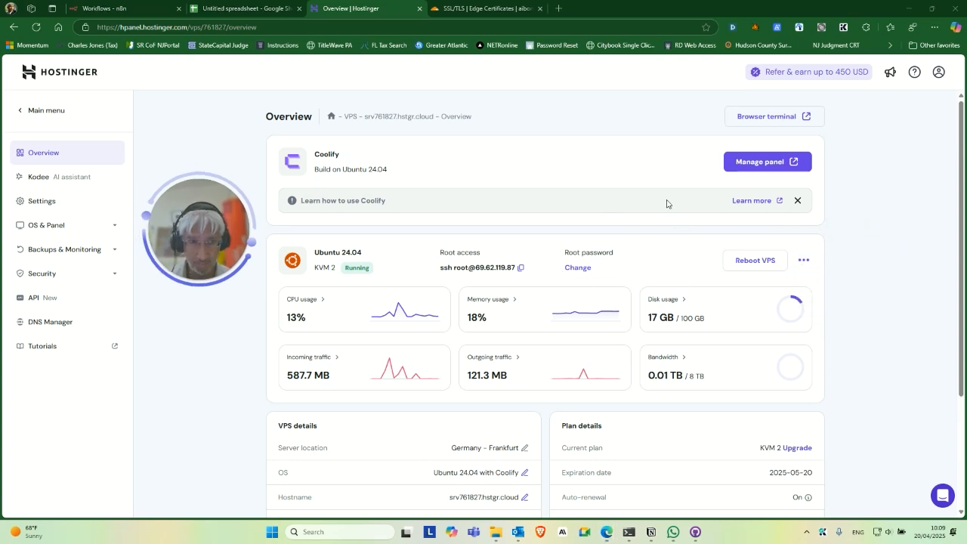
scroll(480, 234, "down", 2)
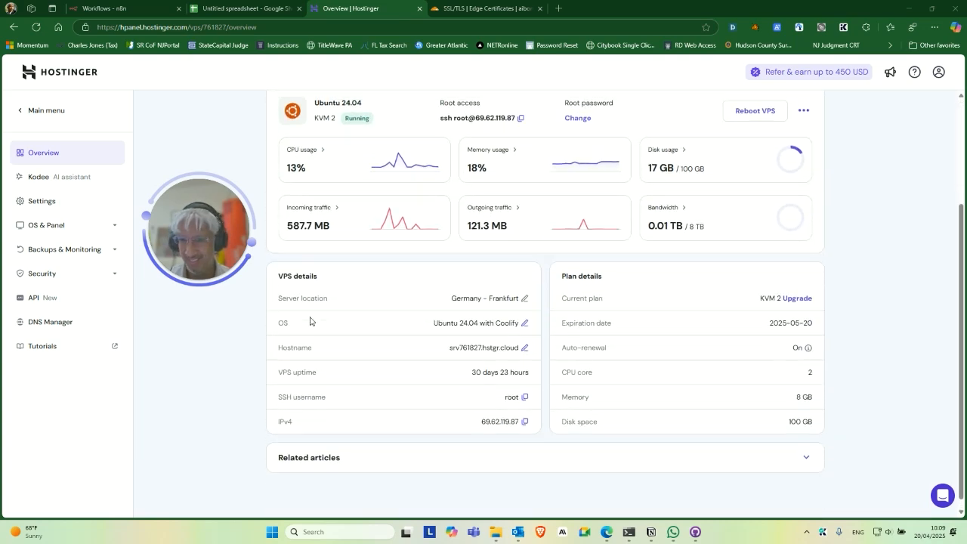
scroll(306, 320, "up", 2)
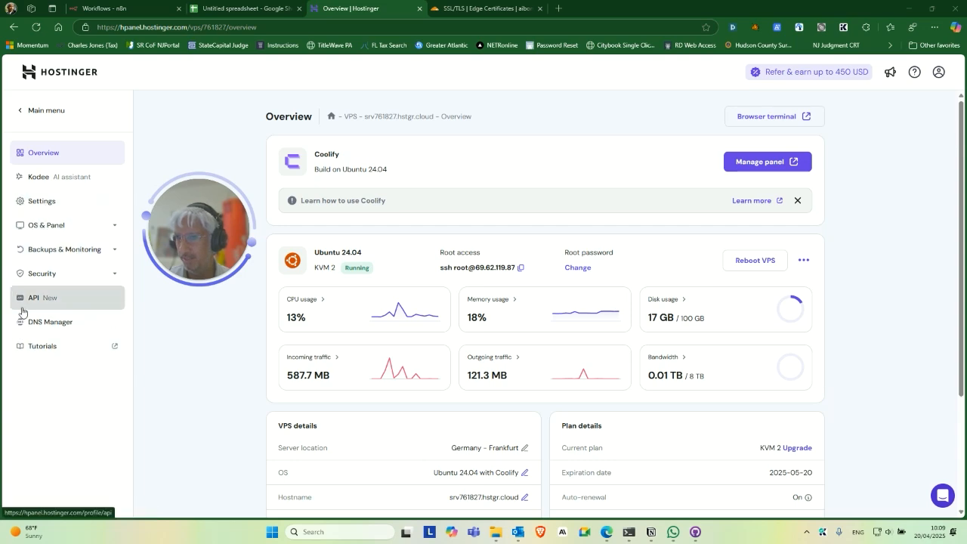
left_click(49, 200)
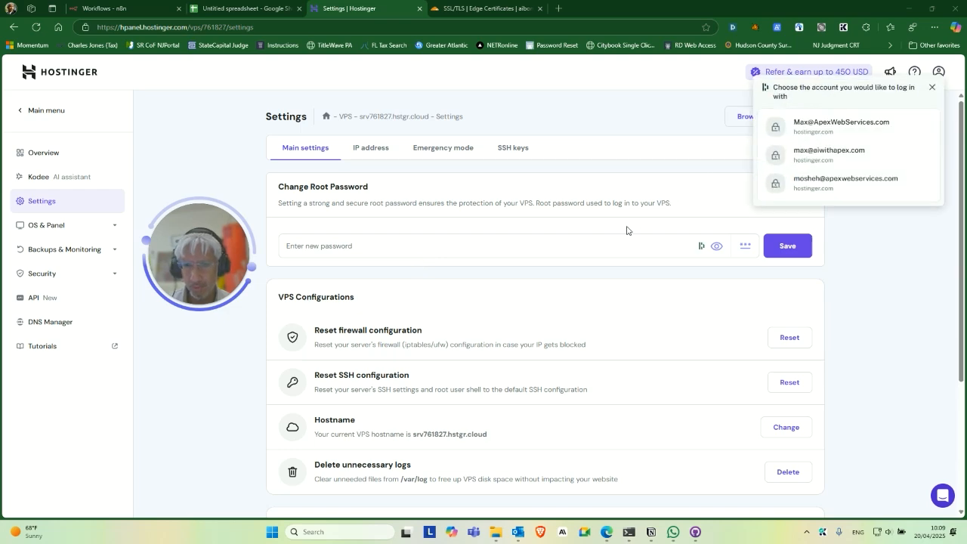
Delete the existing 'ssh login' SSH key and start adding a new SSH key.
scroll(548, 272, "down", 1)
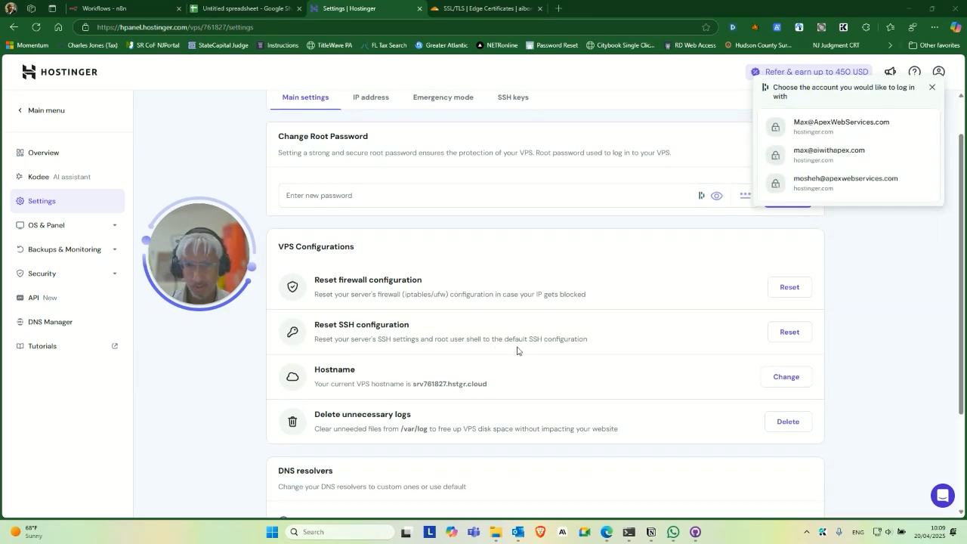
scroll(755, 342, "down", 3)
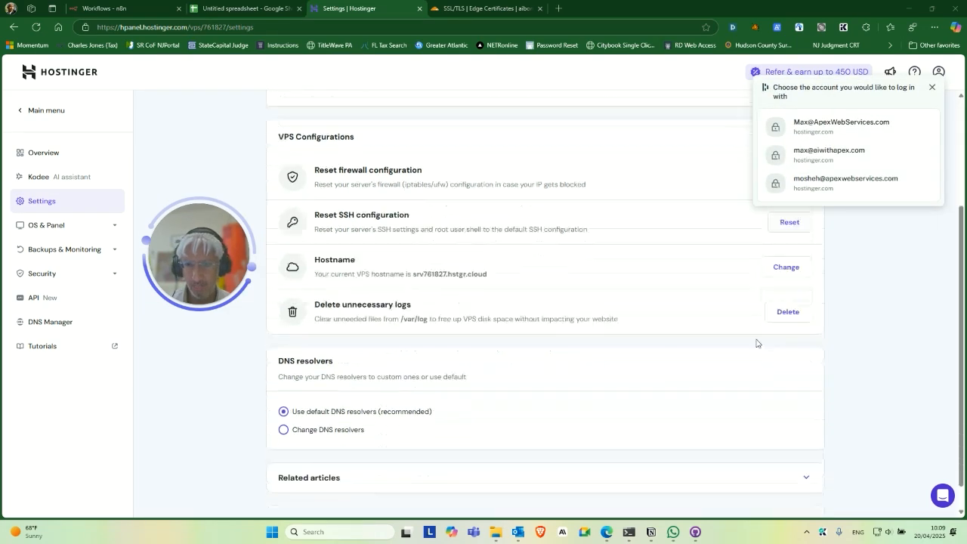
scroll(703, 367, "up", 4)
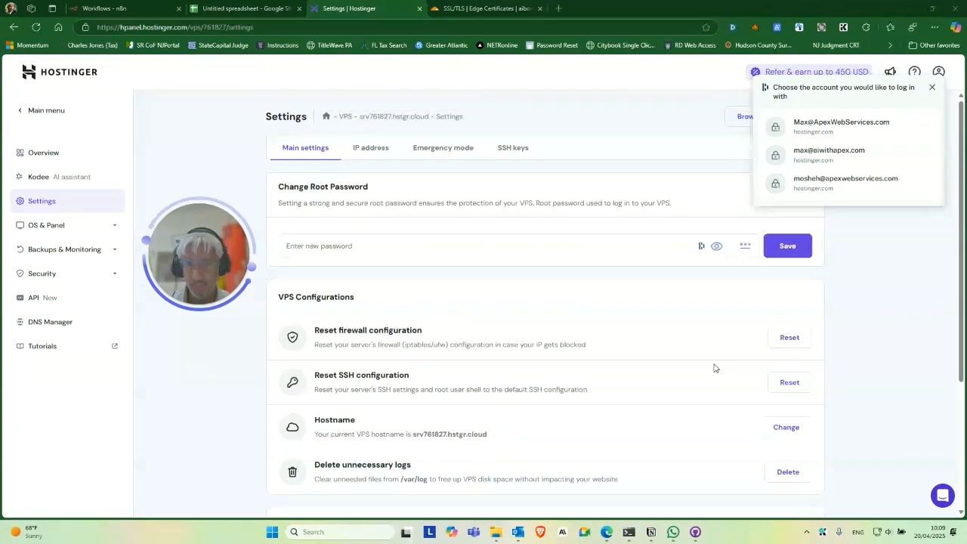
left_click(932, 88)
left_click(513, 149)
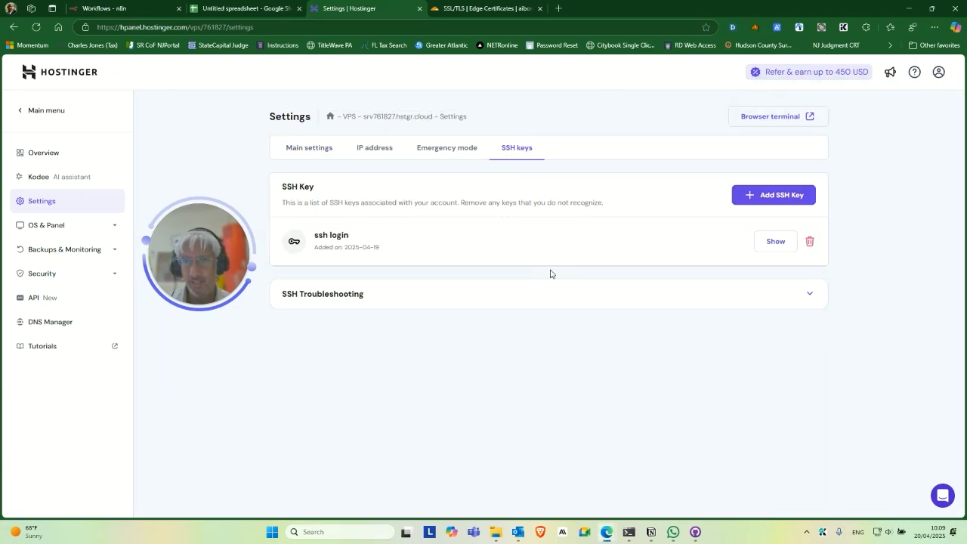
left_click(808, 241)
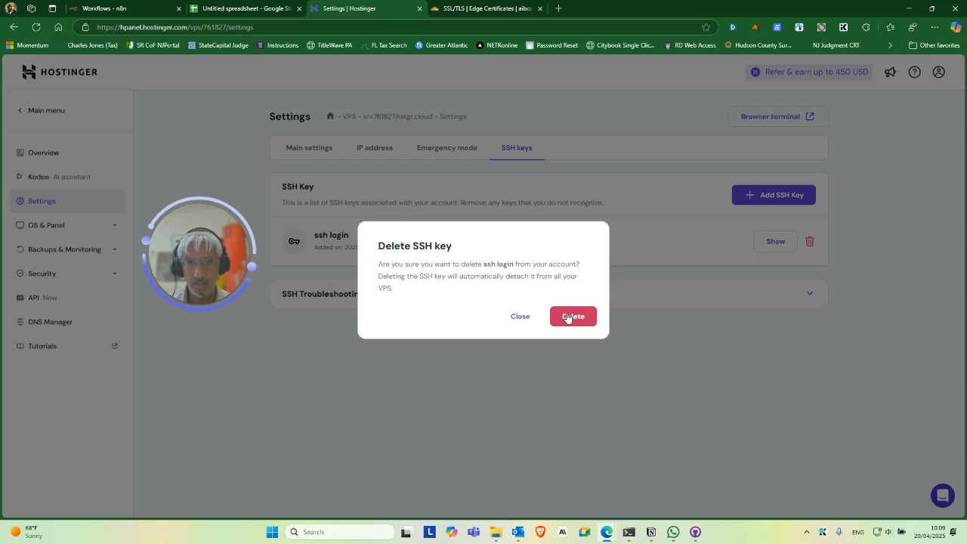
left_click(568, 323)
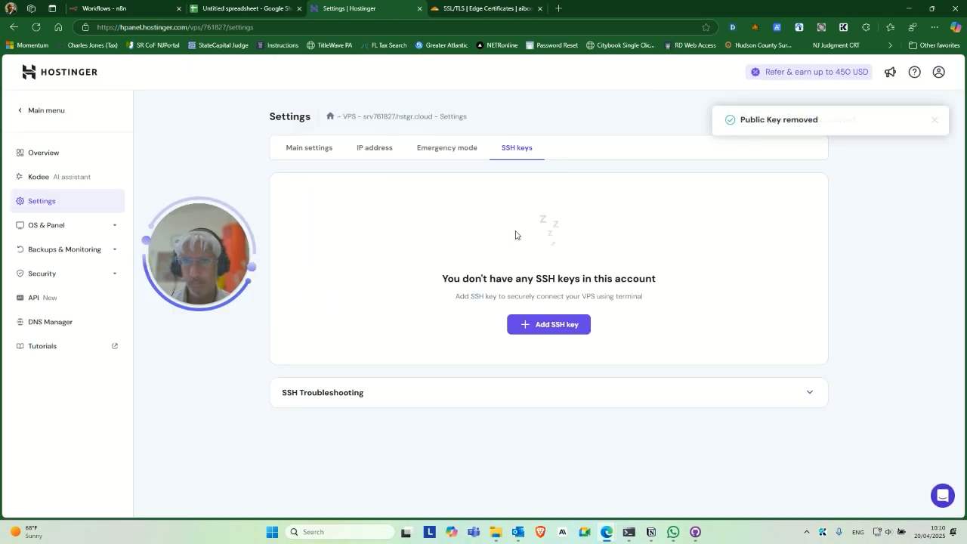
left_click(564, 335)
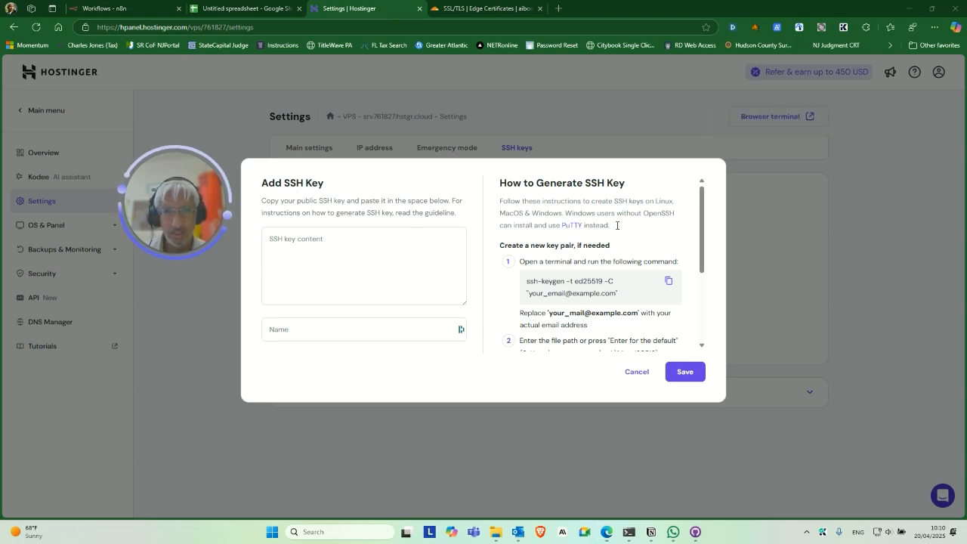
In PowerShell, create the C:\Projects\SSH folder, move into it and list its contents.
scroll(589, 227, "down", 2)
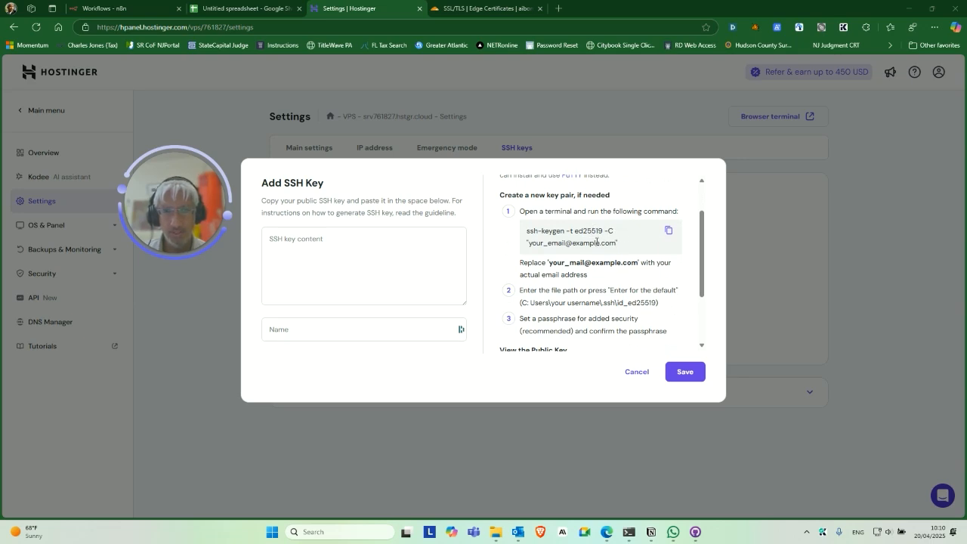
left_click(626, 532)
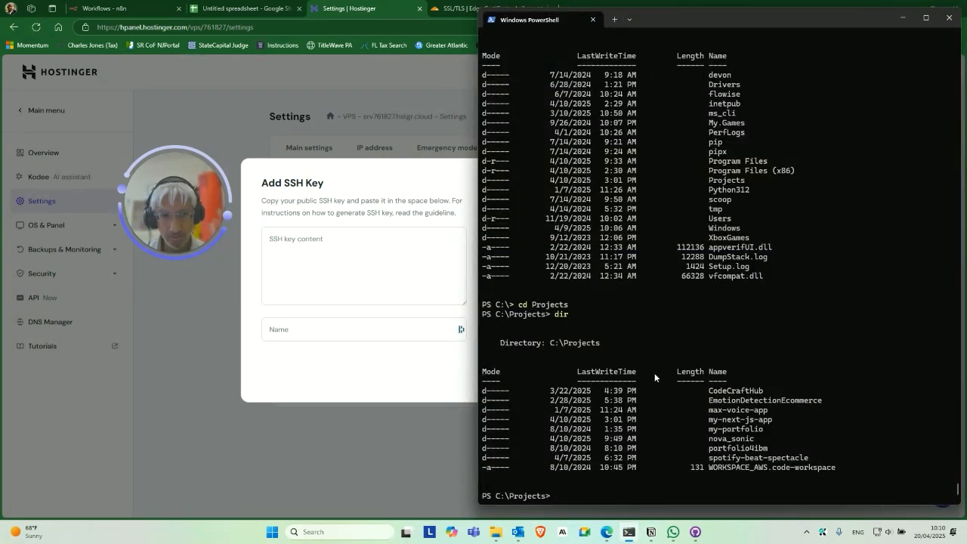
type("mkdir")
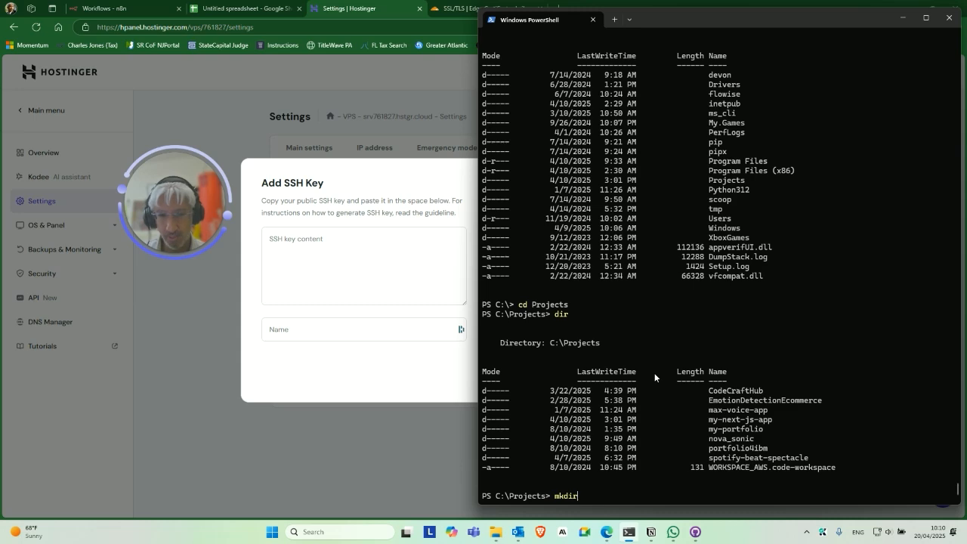
type(" SSH")
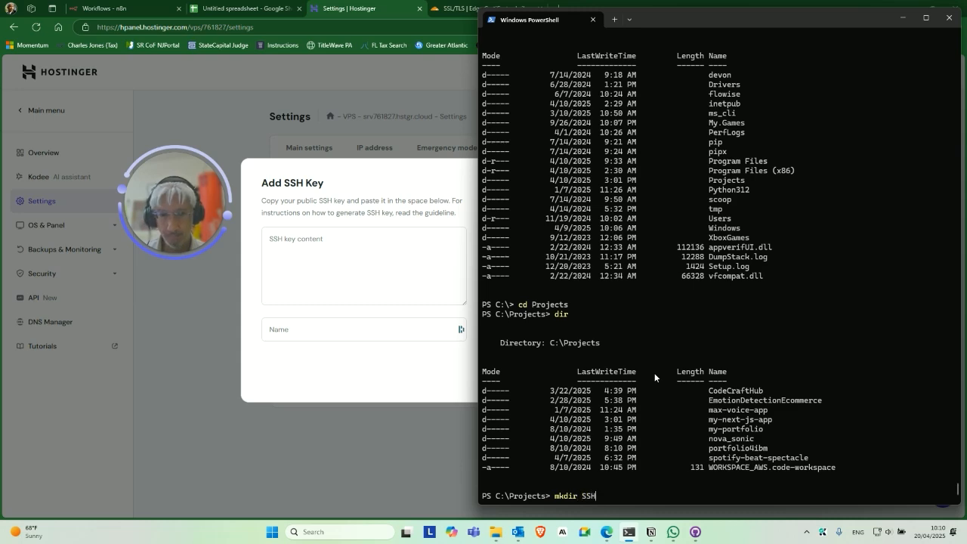
key("Return")
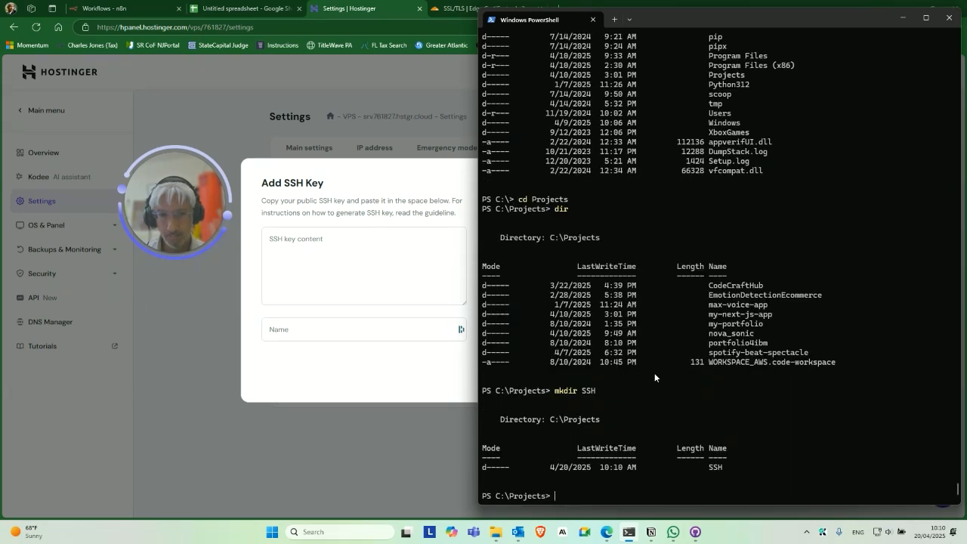
type("cd SSH")
key("Return")
type("dir")
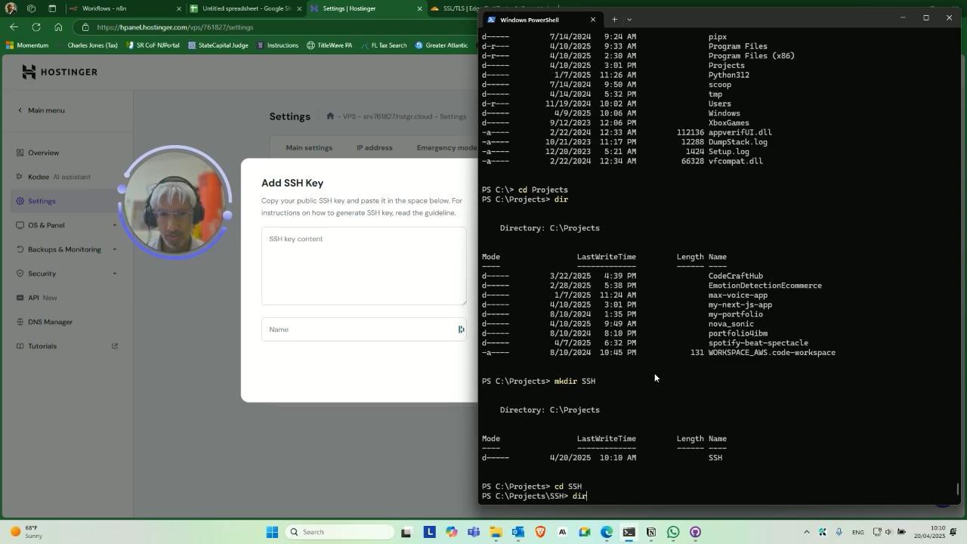
key("Return")
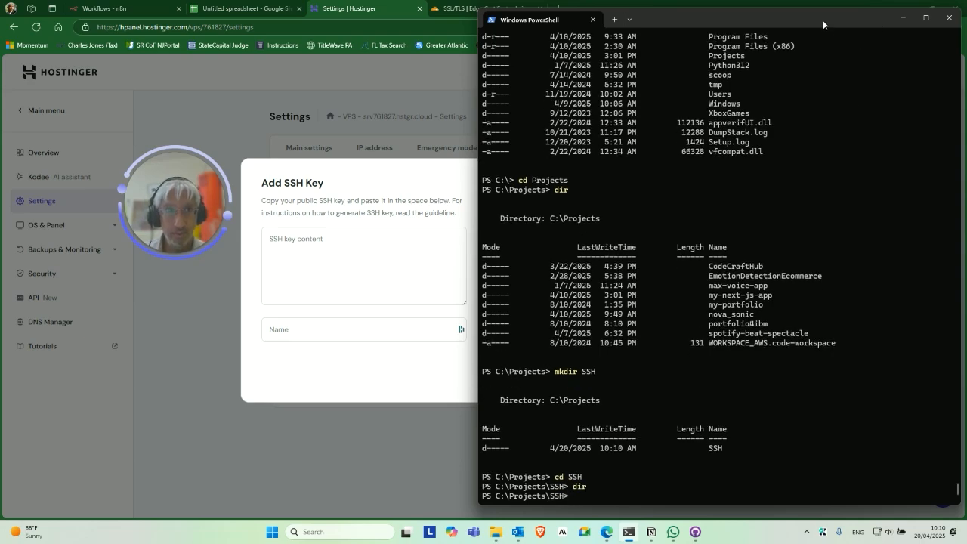
Copy the ssh-keygen command from the Hostinger guide.
left_click_drag(823, 25, 0, 56)
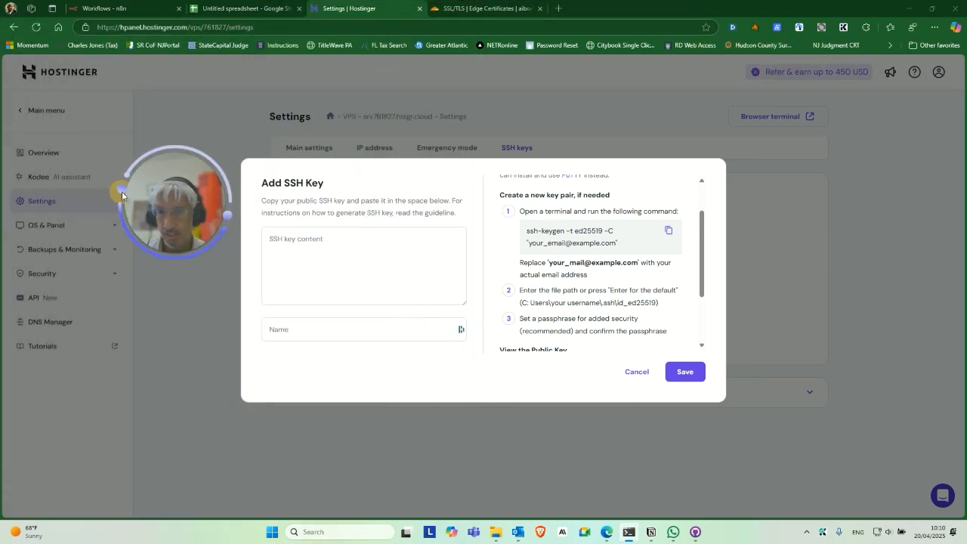
left_click(670, 231)
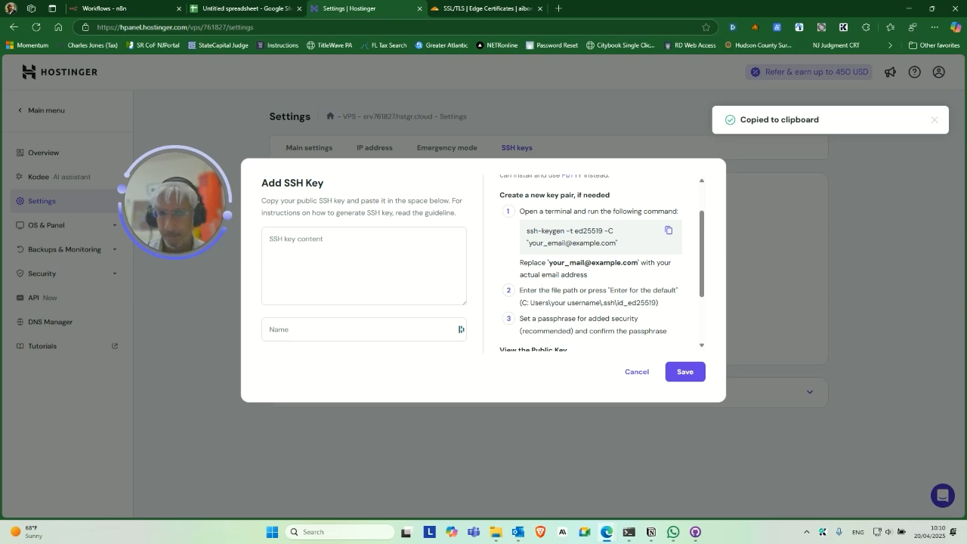
left_click_drag(0, 56, 551, 55)
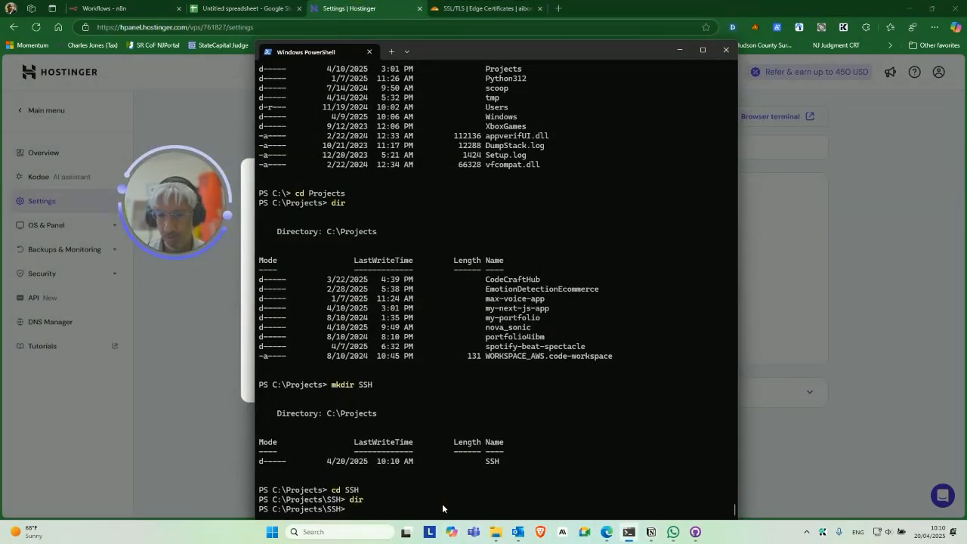
Run ssh-keygen for an ed25519 key with your e-mail, accept all defaults, and copy the output.
key("ctrl+v")
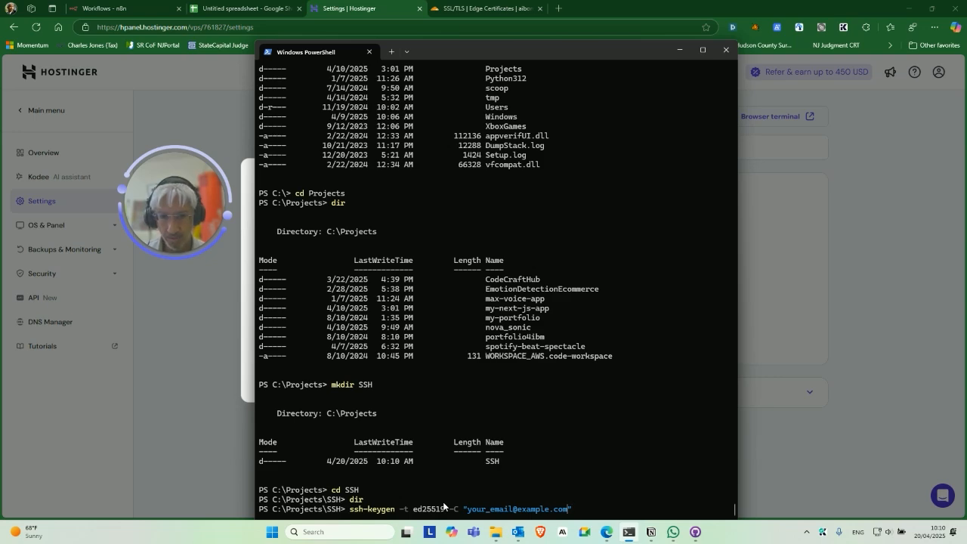
key("shift+Left")
key("shift+Left")
key("shift+Left")
key("shift+Left")
key("shift+Left")
key("shift+Left")
key("shift+Left")
key("shift+Left")
key("shift+Left")
key("shift+Left")
key("shift+Left")
key("shift+Left")
key("shift+Left")
key("shift+Left")
key("shift+Left")
key("shift+Left")
key("shift+Left")
key("shift+Left")
key("shift+Left")
key("shift+Left")
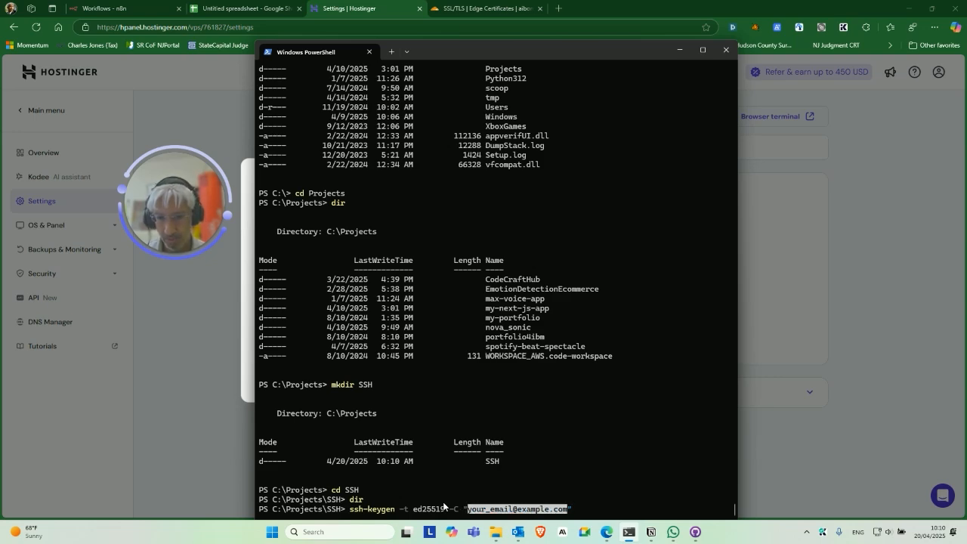
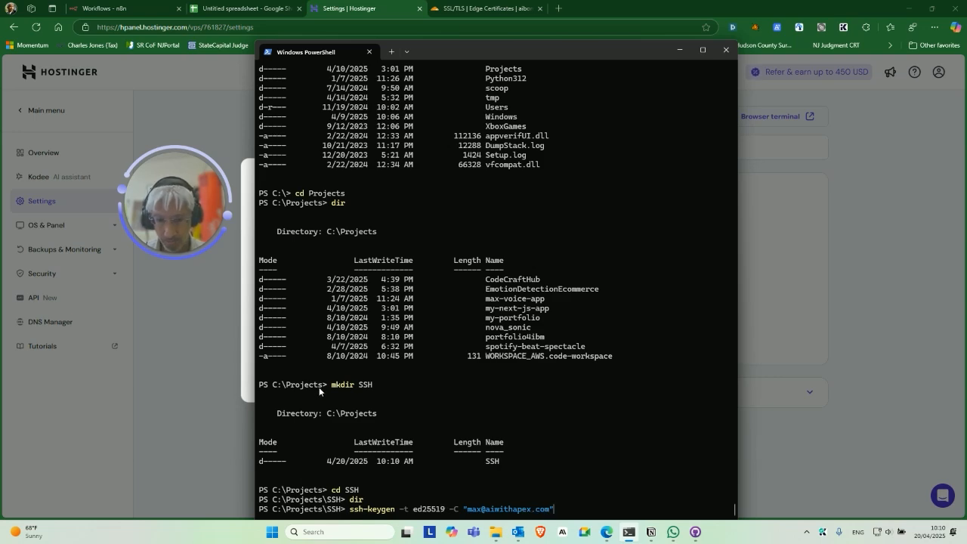
key("Return")
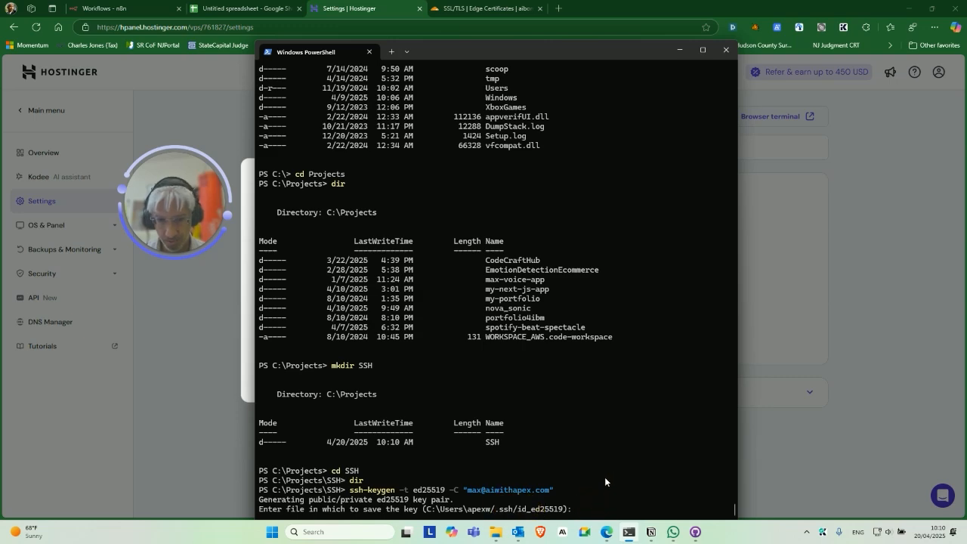
key("Return")
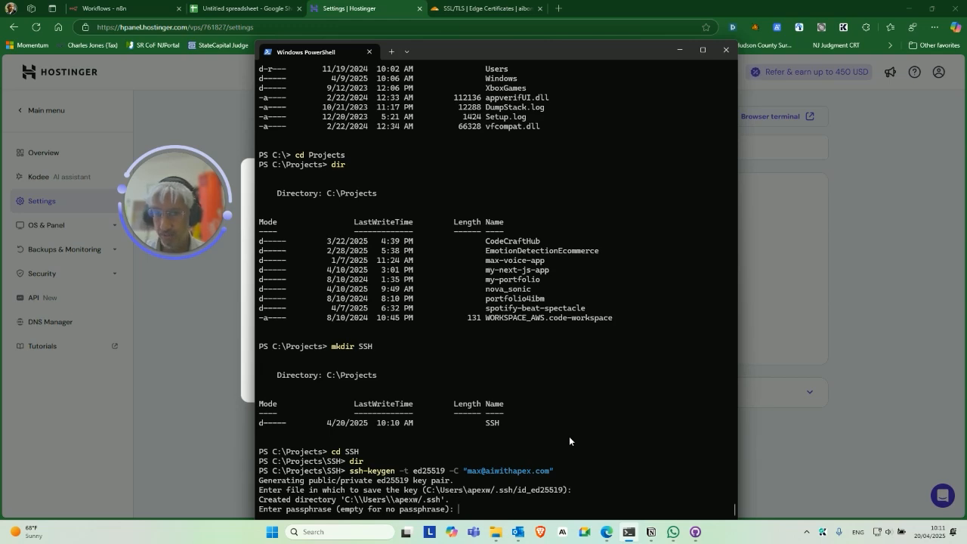
key("Return")
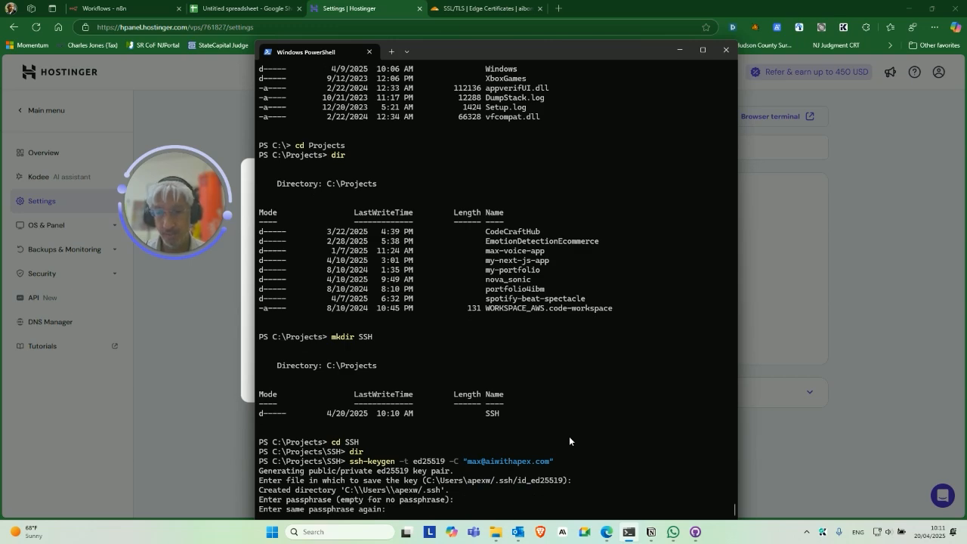
key("Return")
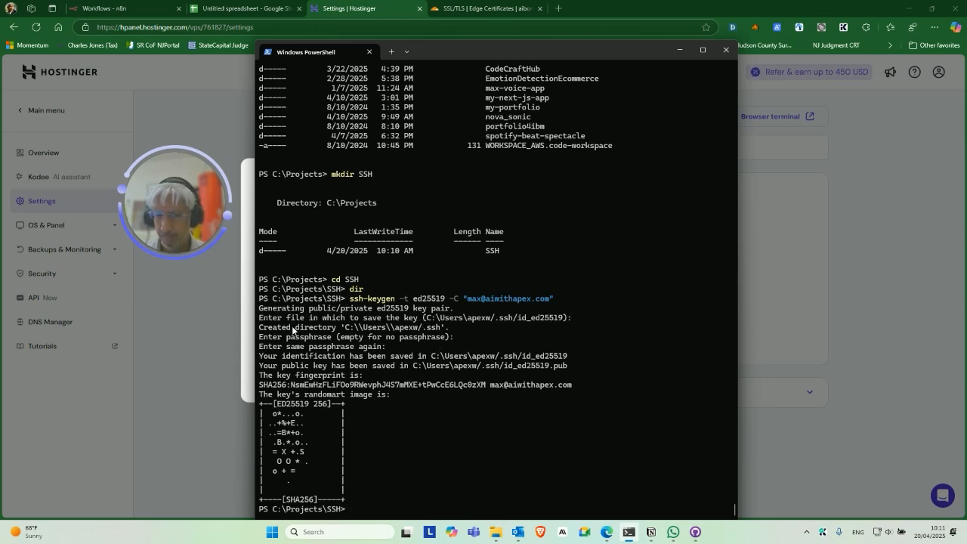
left_click_drag(260, 323, 384, 498)
key("ctrl+c")
Paste the ssh-keygen output into the spreadsheet starting at cell B10, then return to PowerShell.
left_click(249, 4)
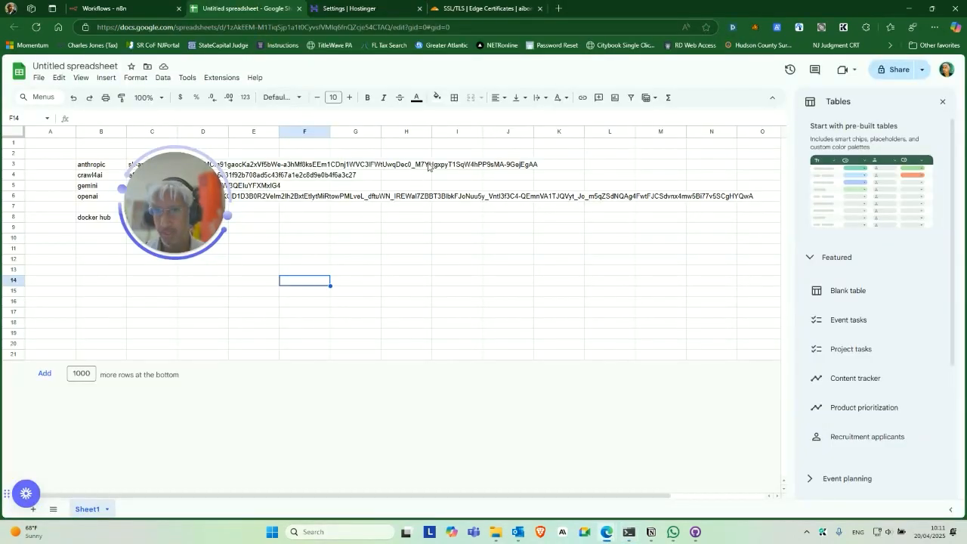
left_click_drag(174, 212, 491, 209)
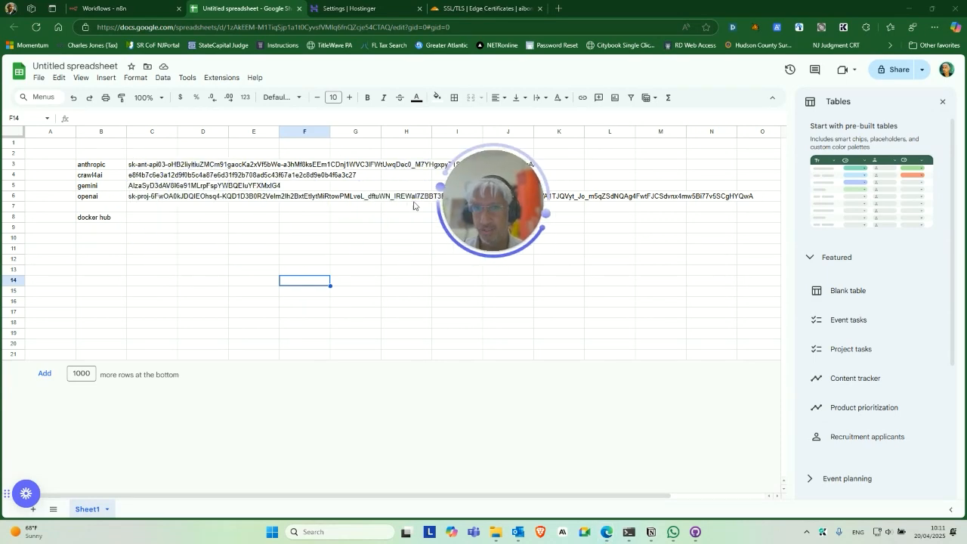
left_click(97, 238)
key("ctrl+v")
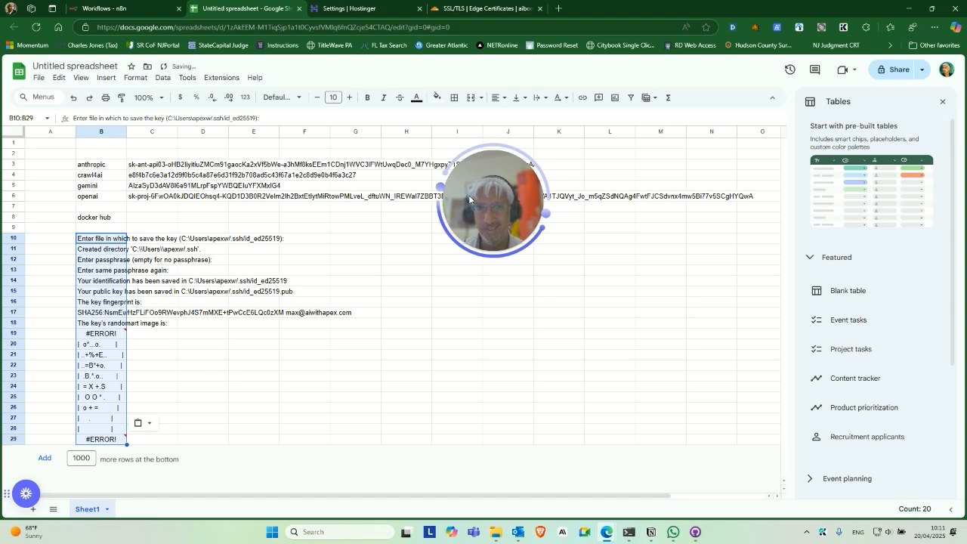
left_click_drag(468, 195, 549, 259)
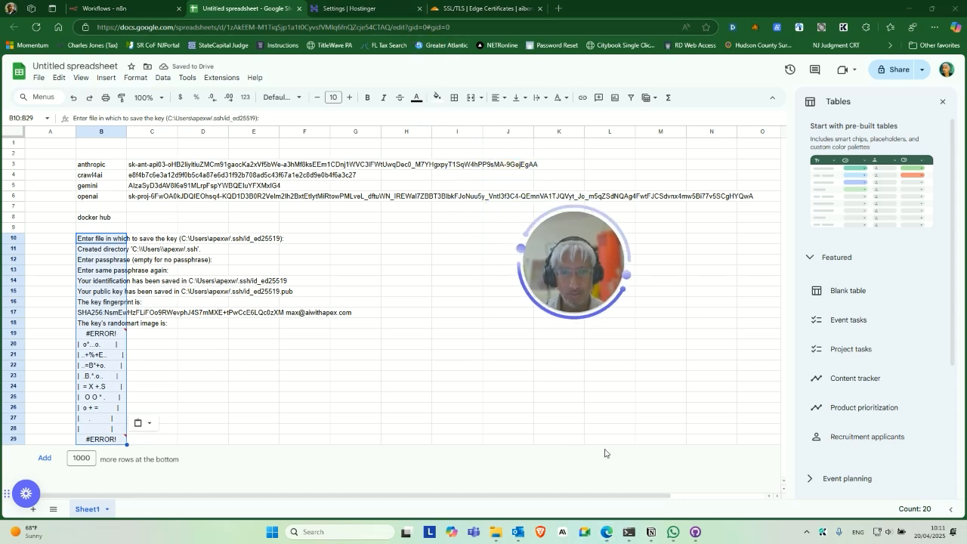
left_click(629, 535)
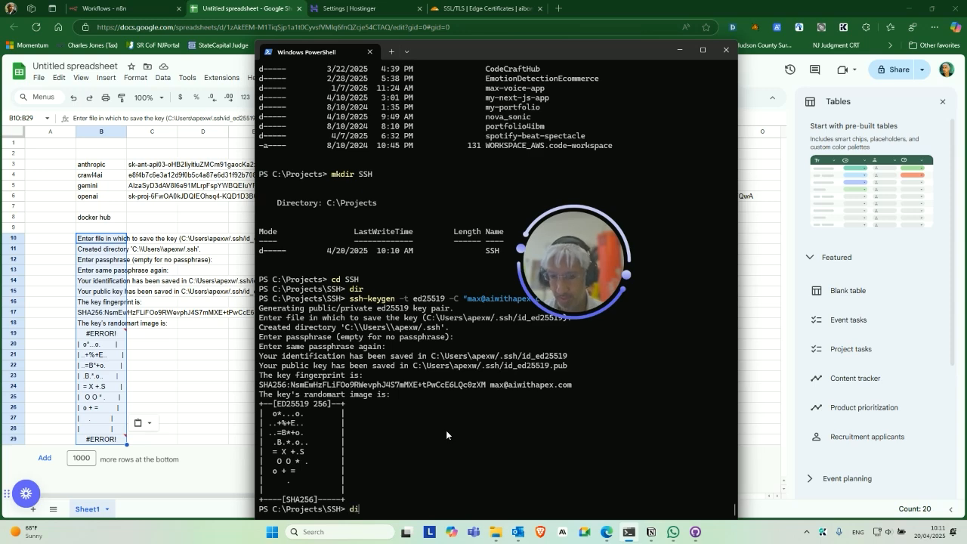
List the current SSH folder's contents with dir and ls.
type("dir")
key("Return")
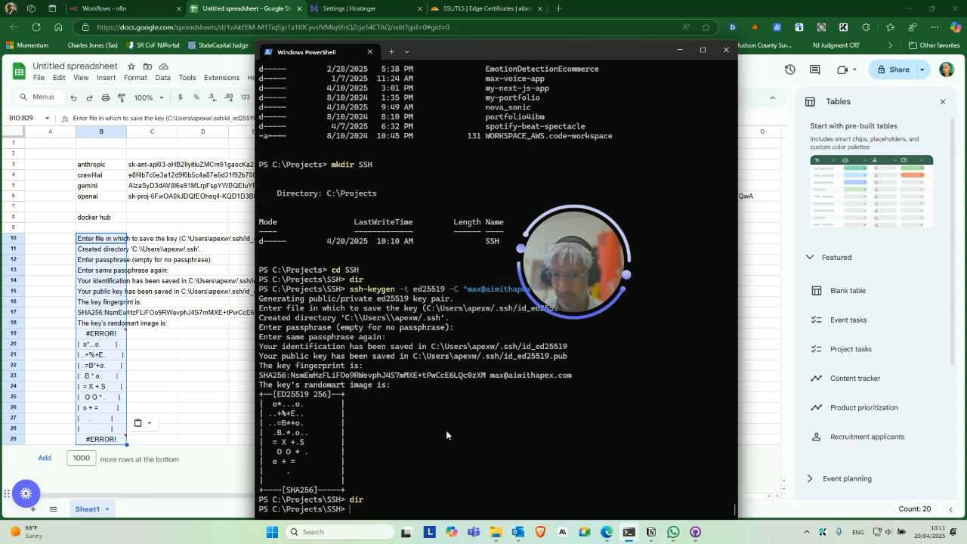
type("ls")
key("Return")
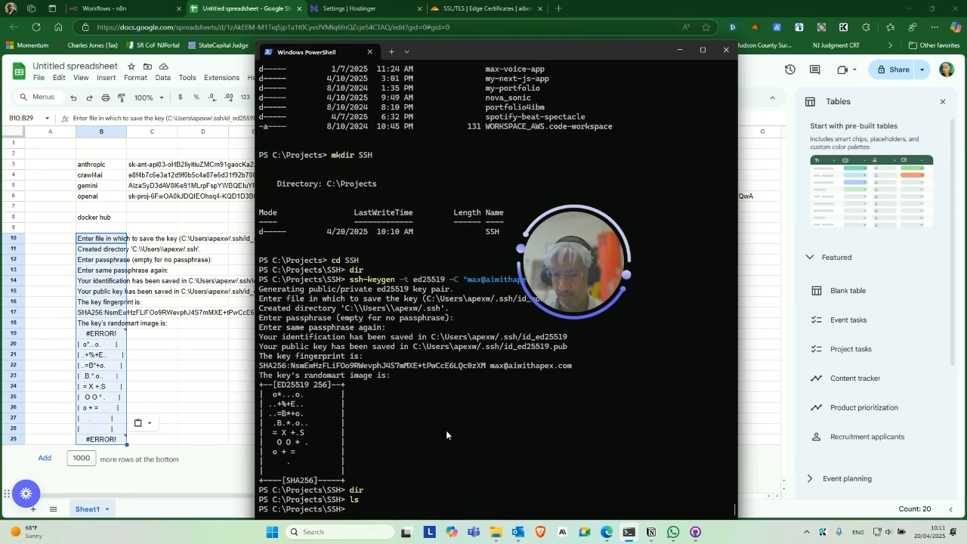
type("cd")
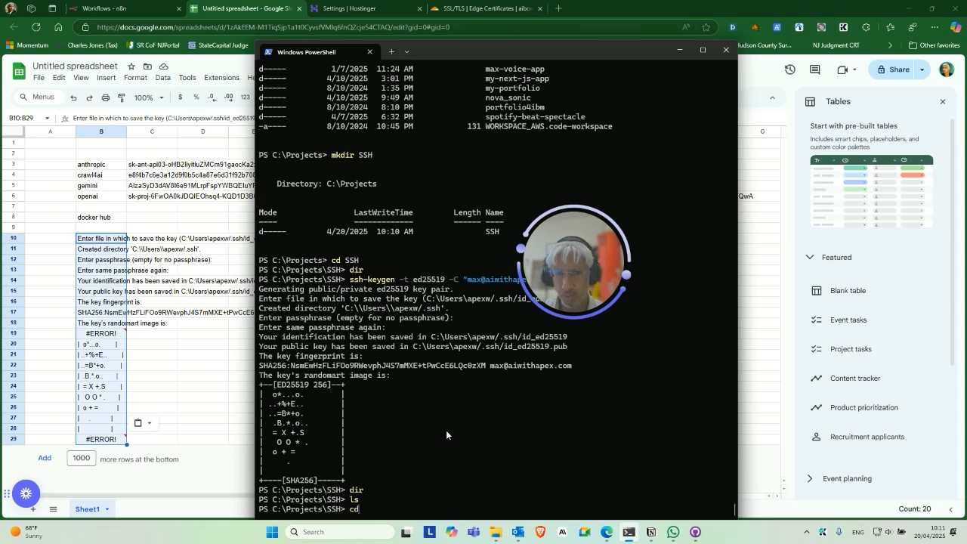
key("BackSpace")
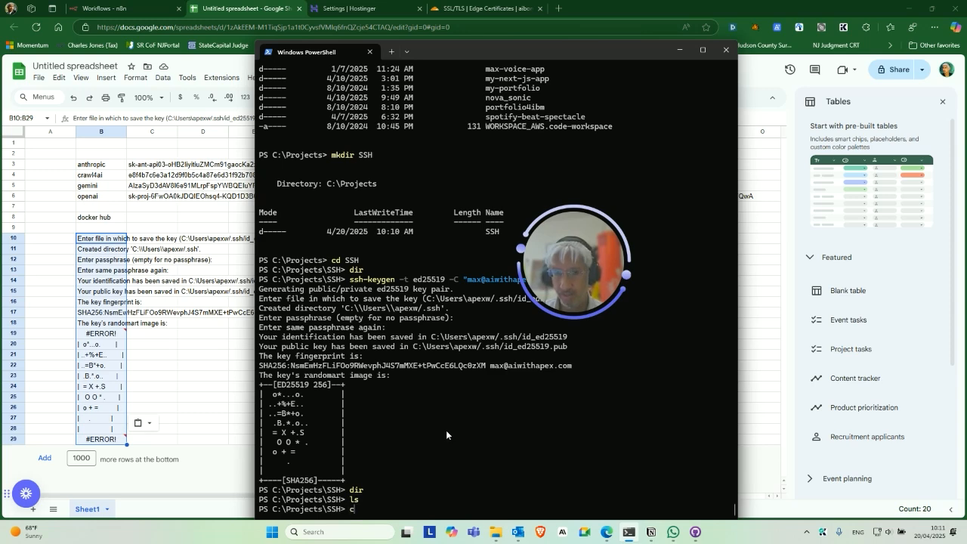
key("BackSpace")
key("BackSpace")
Go to the home folder's .ssh directory, list id_ed25519 and id_ed25519.pub, and show it in File Explorer.
type("cd \\U")
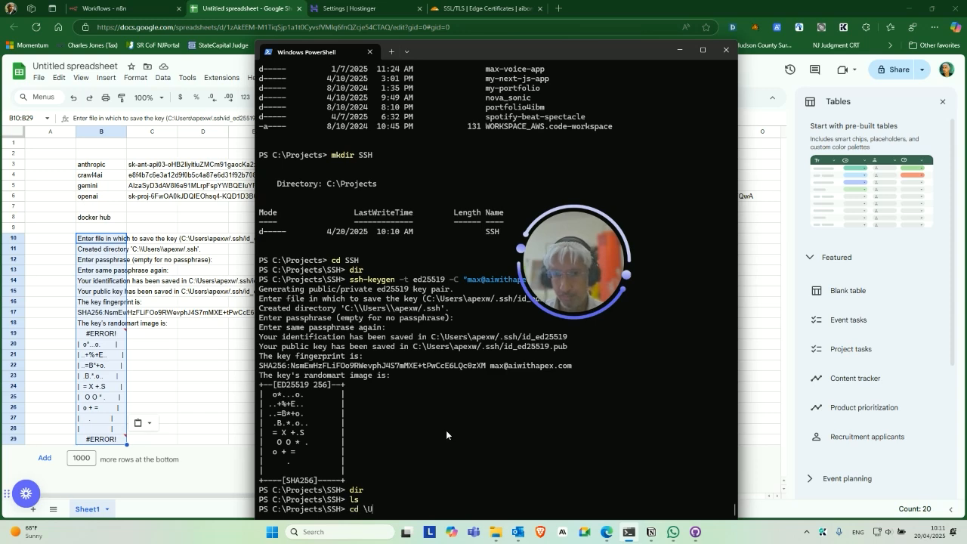
type("sers\\apexw")
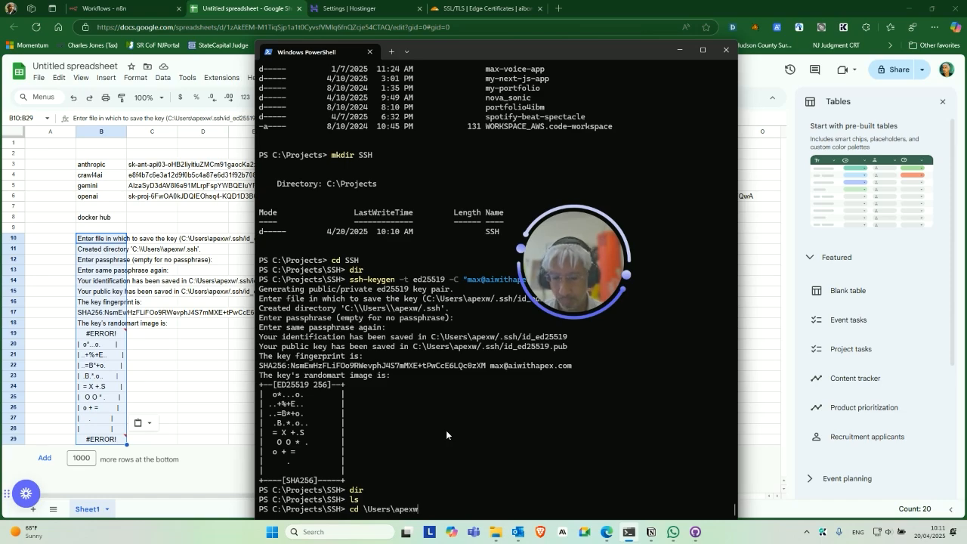
key("Return")
type("dir")
key("Return")
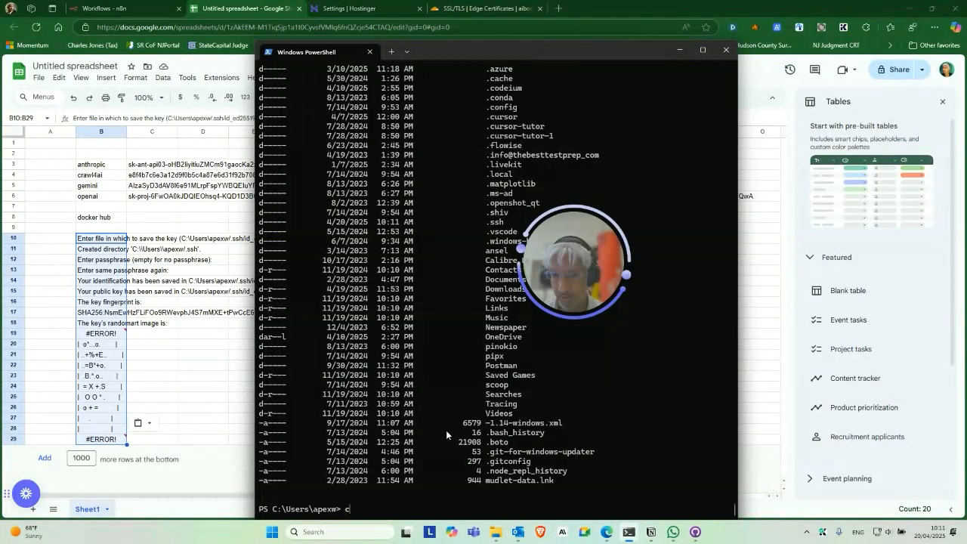
type("cd .ssh")
key("Return")
type("dir")
key("Return")
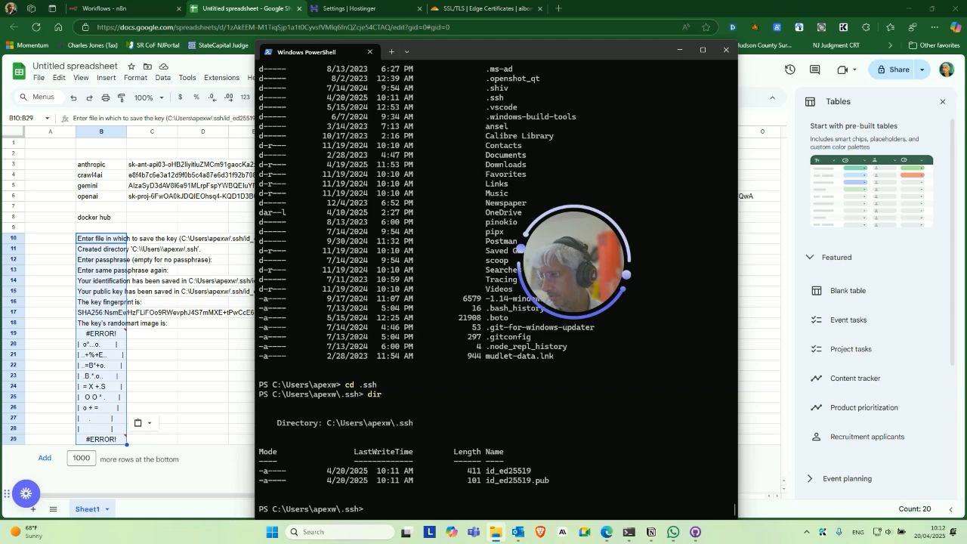
left_click_drag(0, 219, 374, 134)
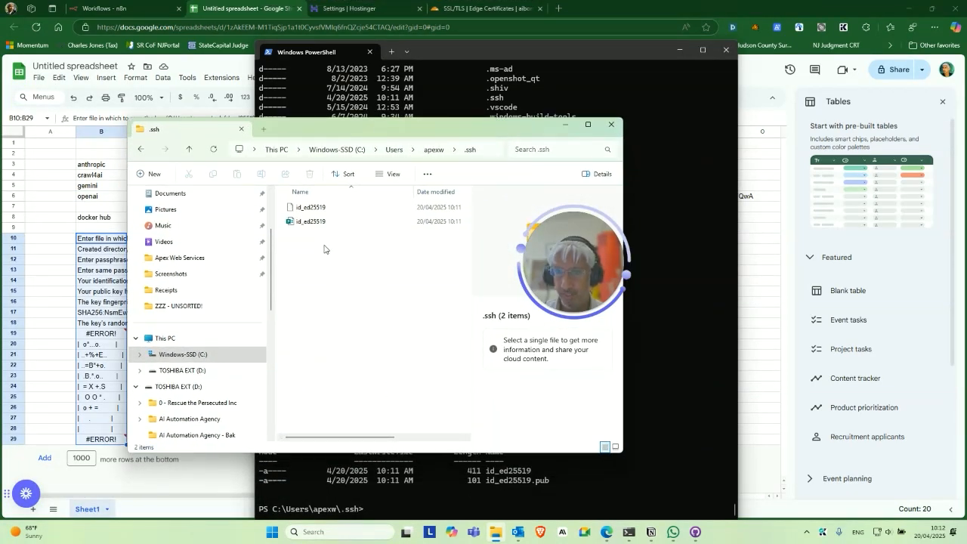
Open id_ed25519.pub from the .ssh folder in Notepad.
left_click(309, 222)
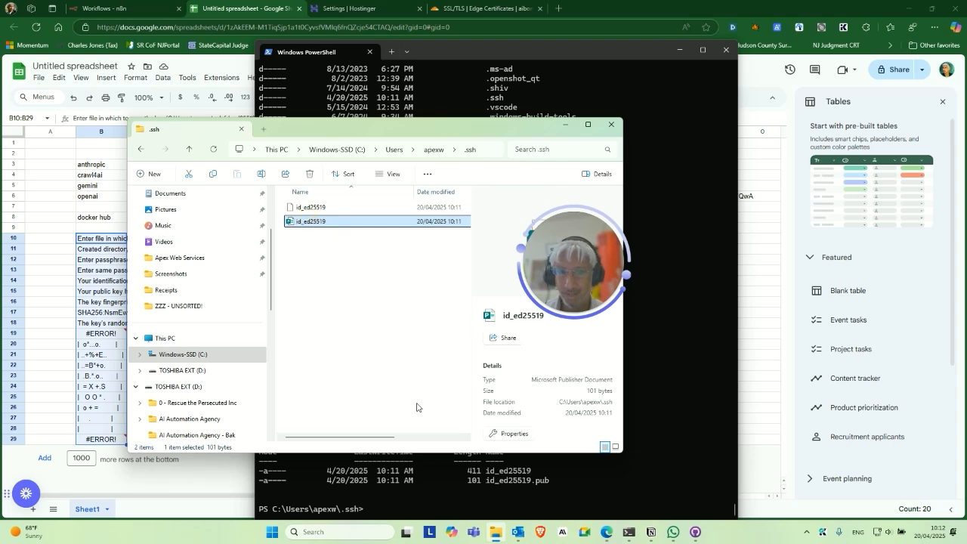
right_click(327, 224)
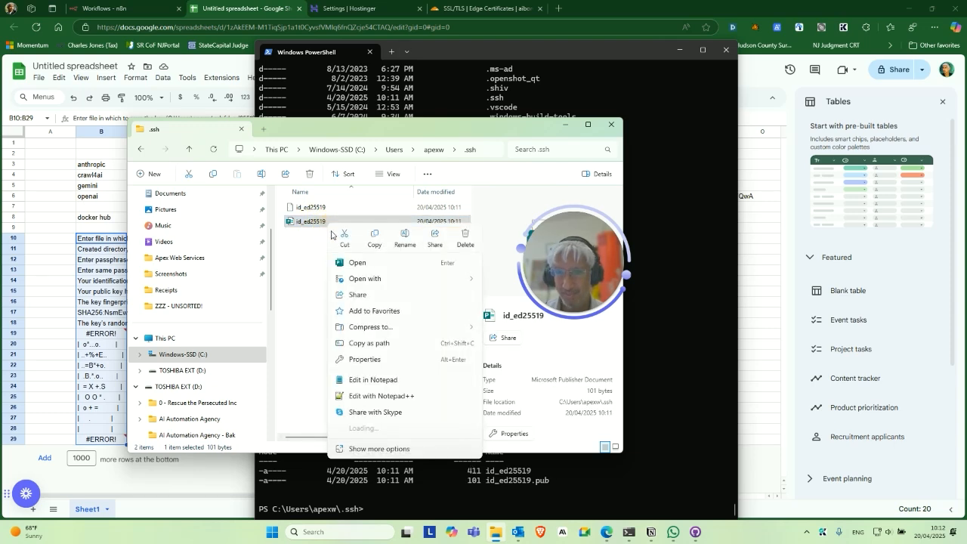
mouse_move(448, 285)
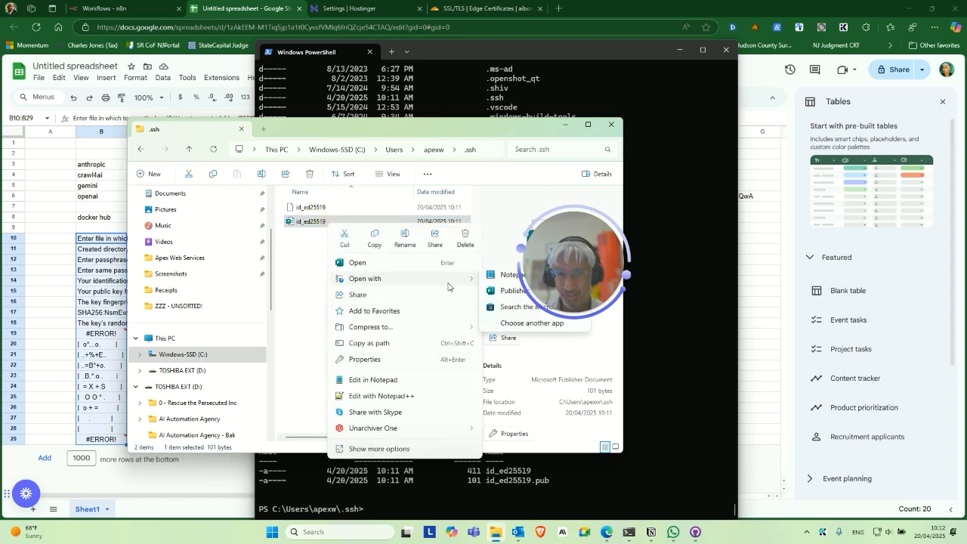
left_click(501, 277)
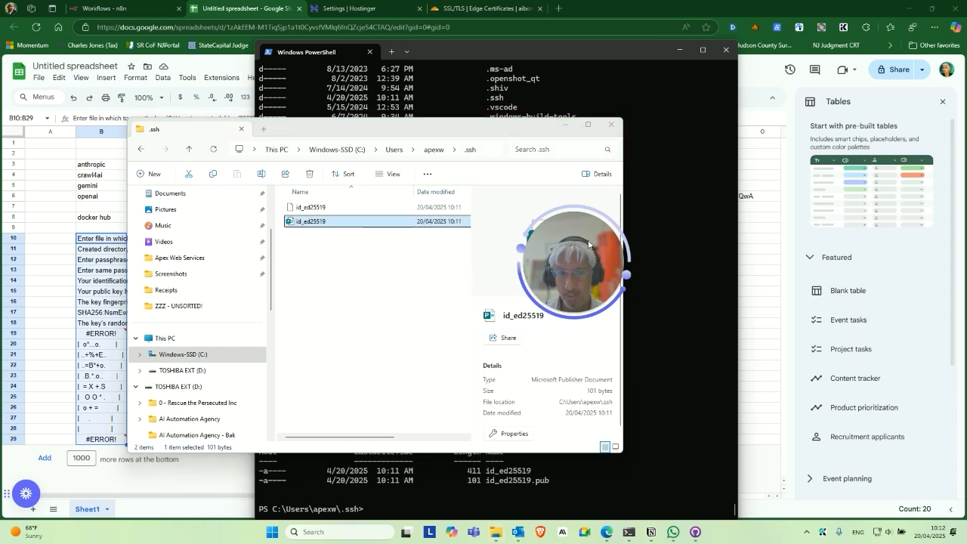
left_click_drag(589, 244, 835, 185)
right_click(425, 226)
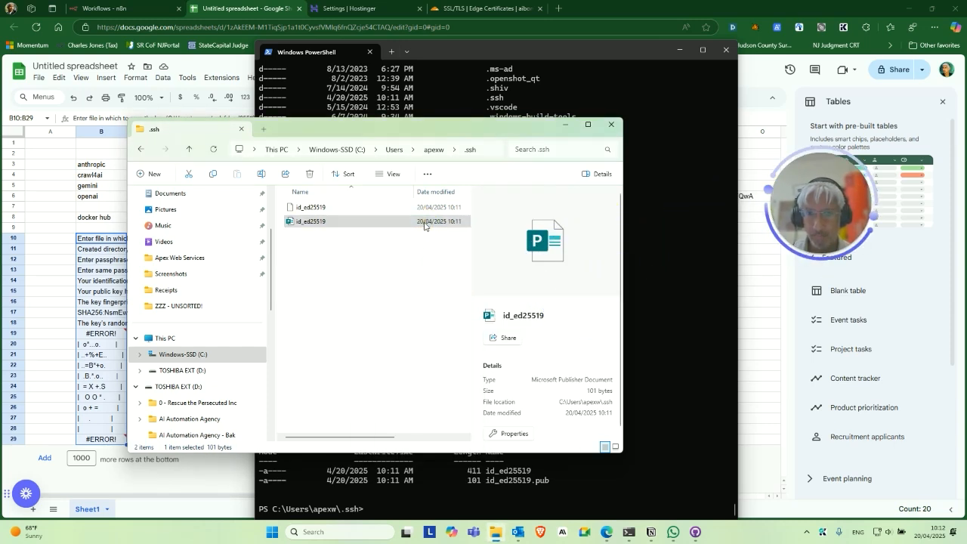
mouse_move(549, 278)
left_click(589, 281)
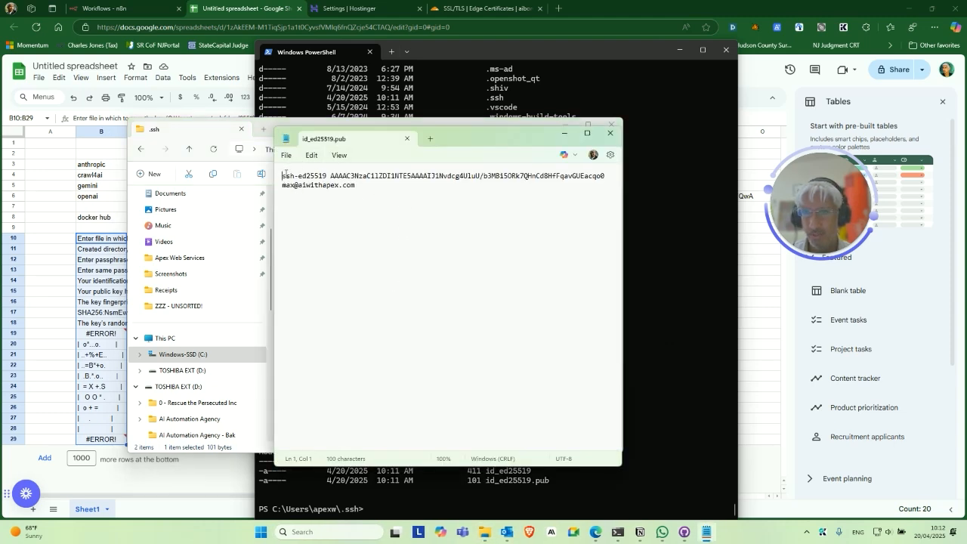
Select the whole ssh-ed25519 key line and return to the key-notes spreadsheet.
left_click_drag(339, 184, 352, 188)
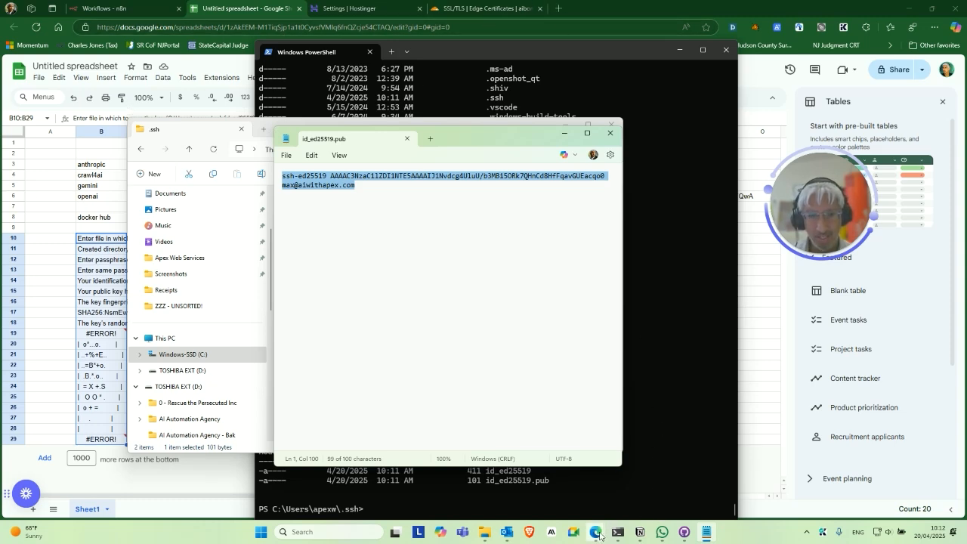
mouse_move(598, 533)
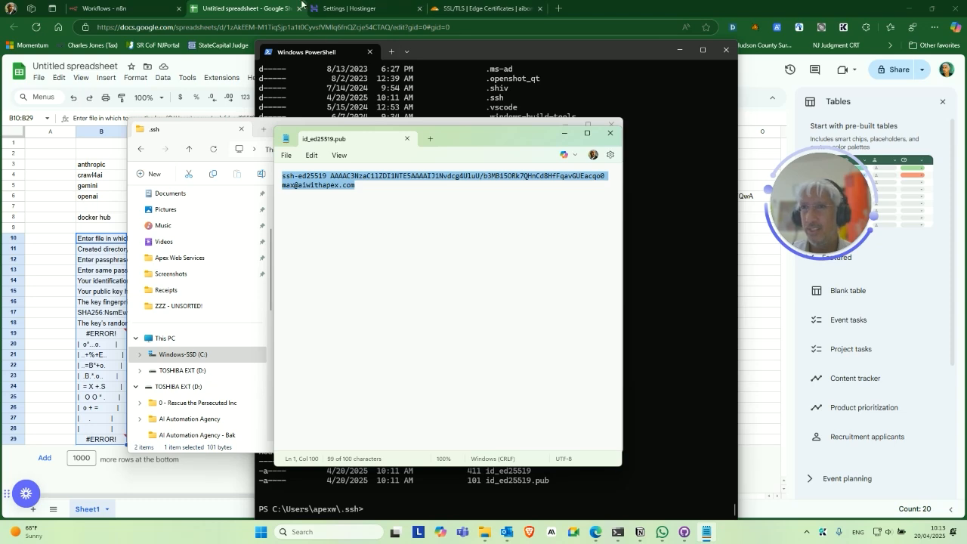
left_click(301, 4)
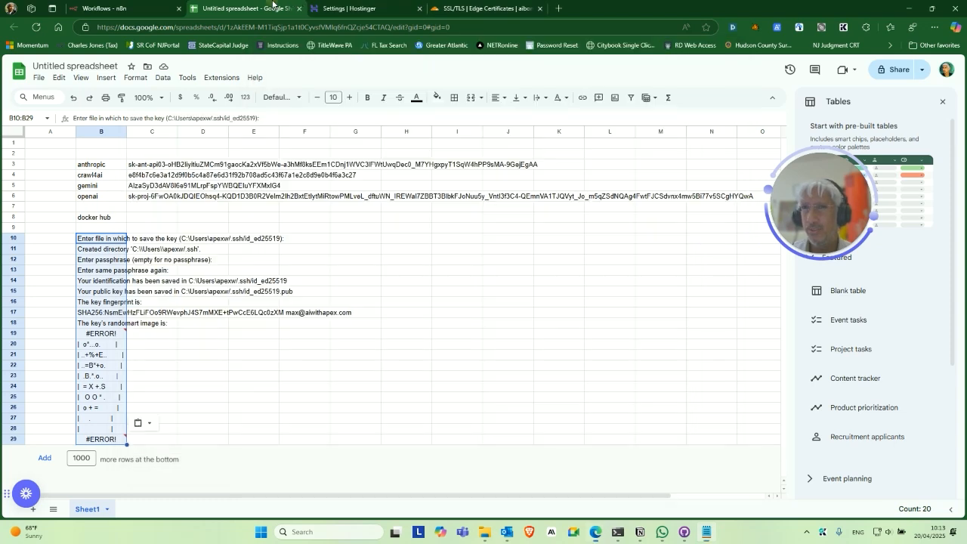
Paste the copied public key into cell D21, below the terminal output in column B.
left_click(204, 405)
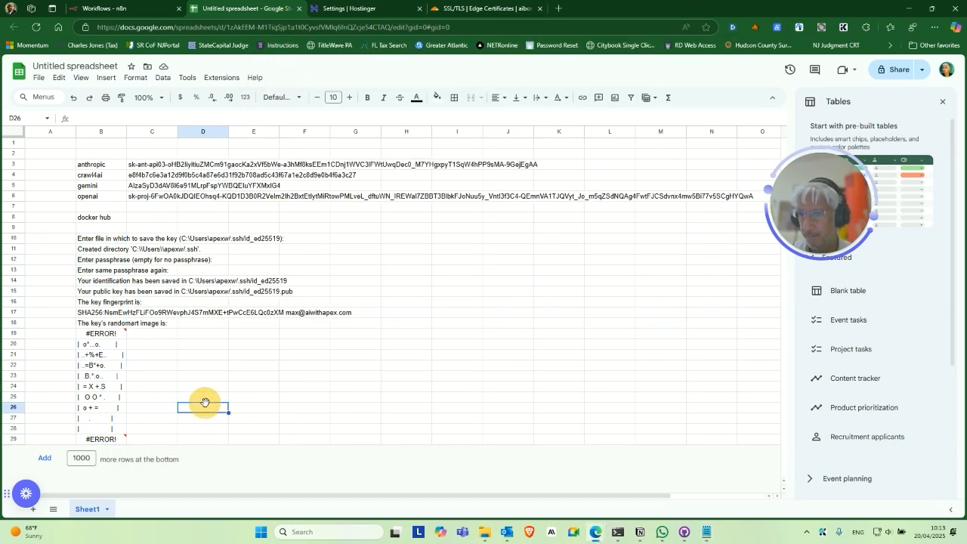
left_click(166, 355)
left_click(211, 357)
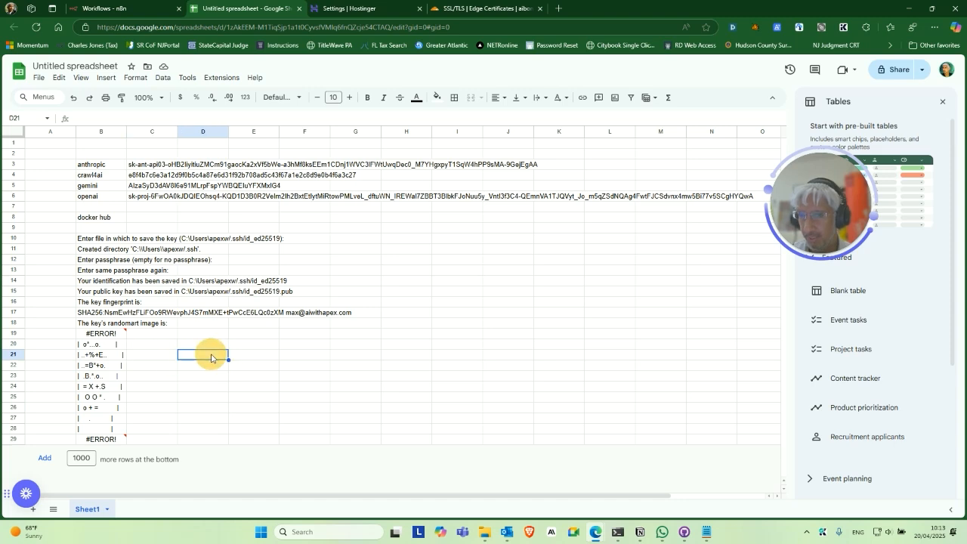
key("ctrl+v")
left_click(193, 377)
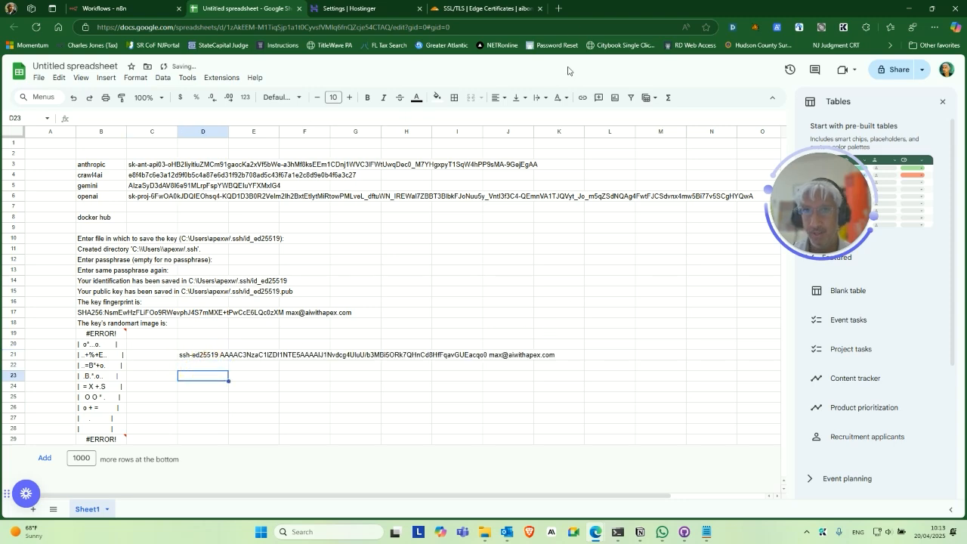
Paste the ed25519 public key into Hostinger's SSH key content field, name it, and save.
left_click(378, 5)
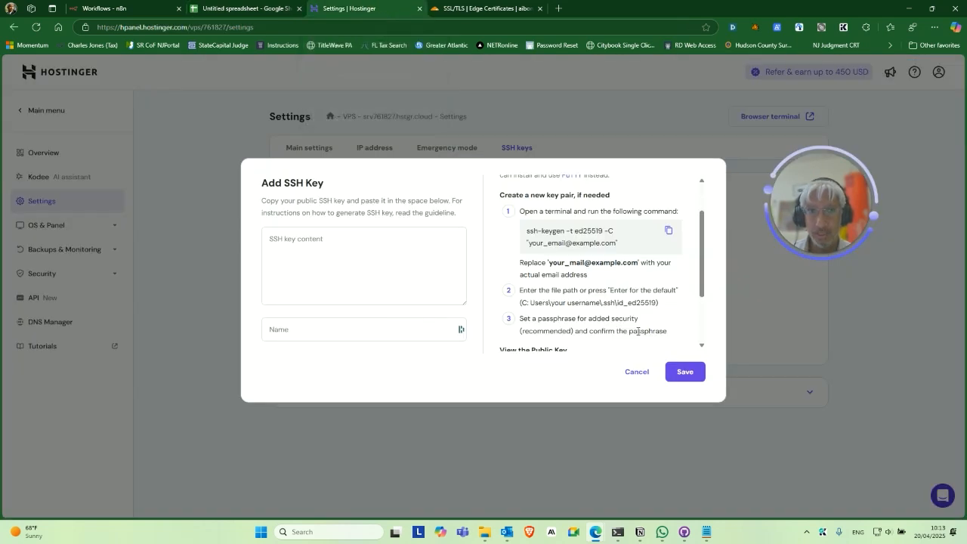
scroll(621, 286, "down", 2)
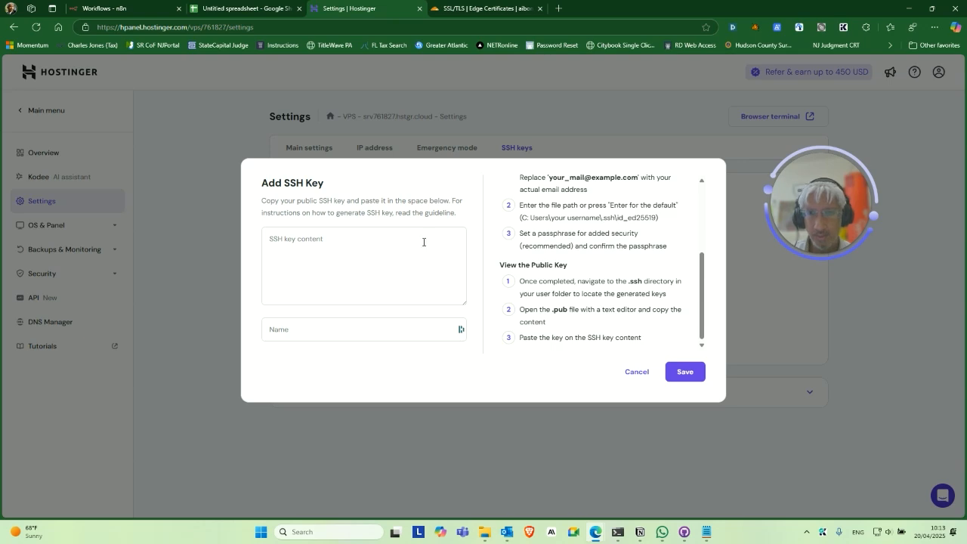
left_click(401, 250)
key("ctrl+v")
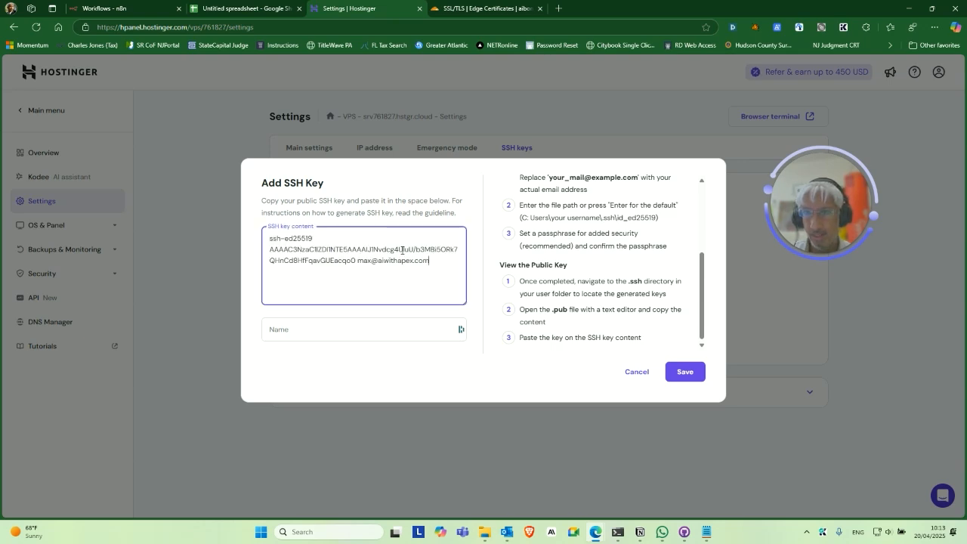
left_click(347, 321)
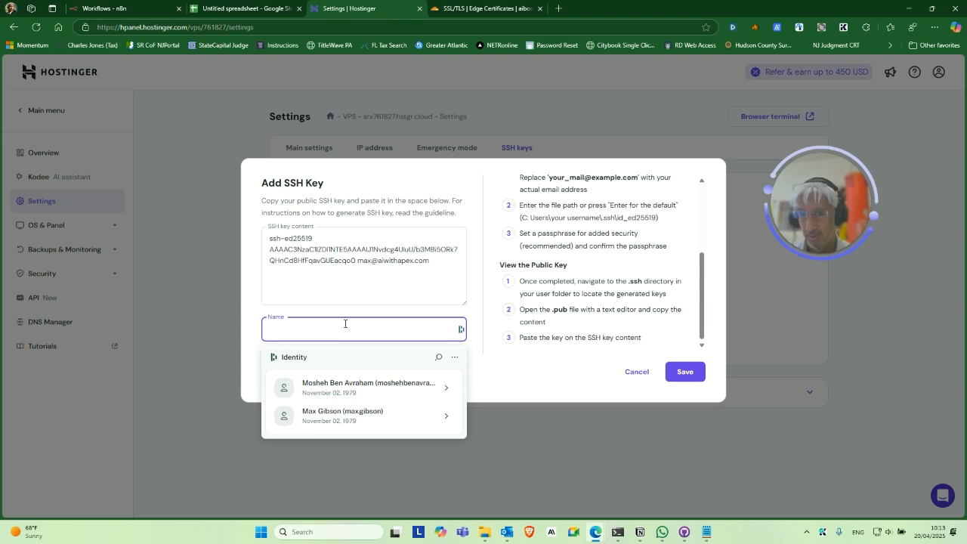
type("max_root")
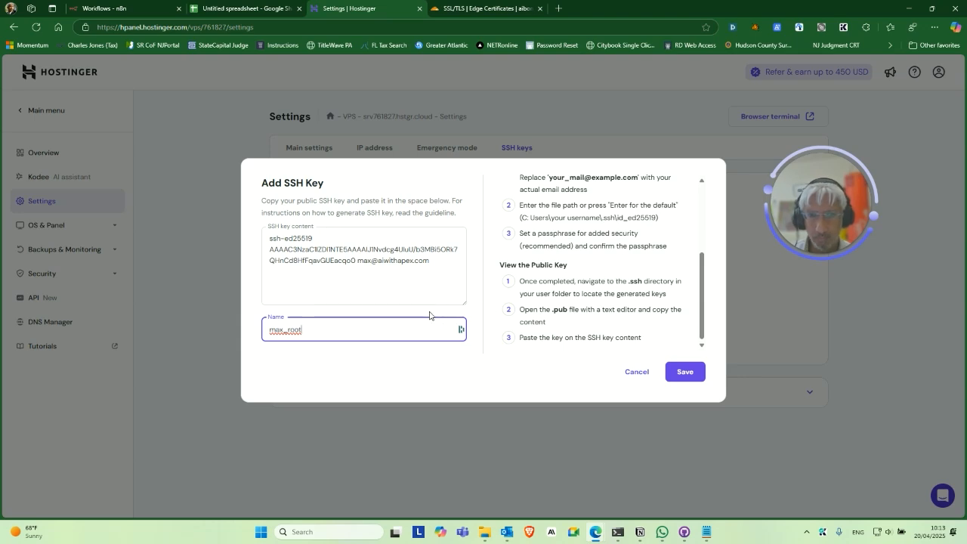
left_click(684, 371)
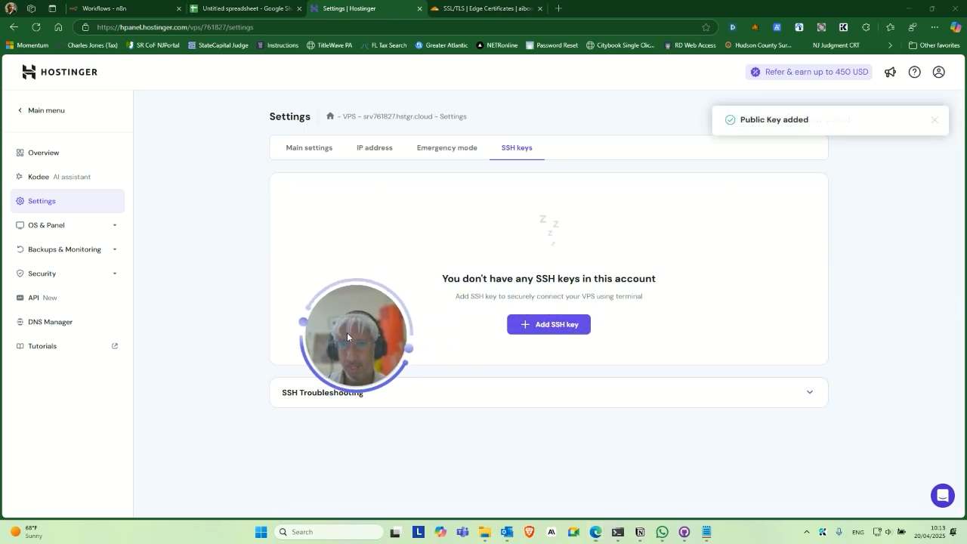
left_click_drag(231, 304, 203, 347)
left_click(334, 330)
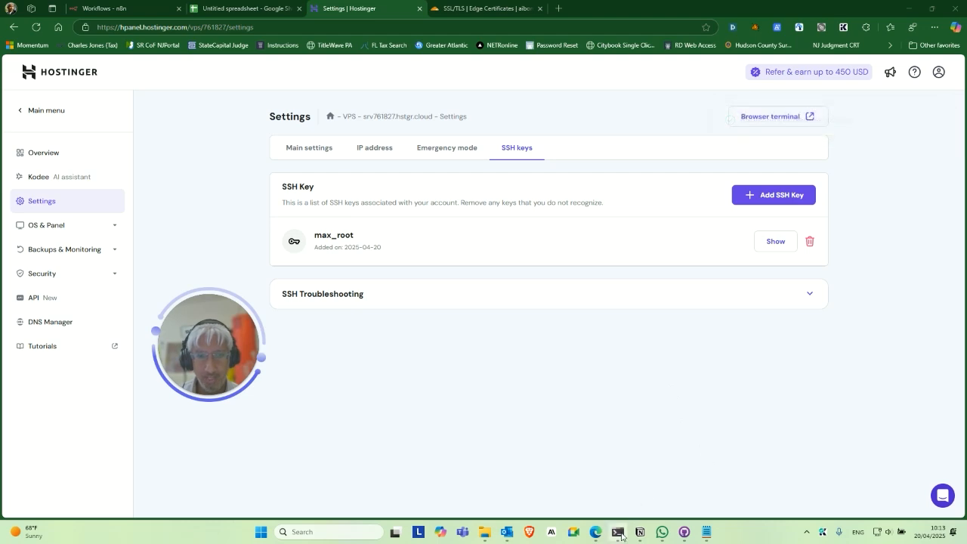
Start the command ssh root@ at the PowerShell prompt.
left_click(619, 532)
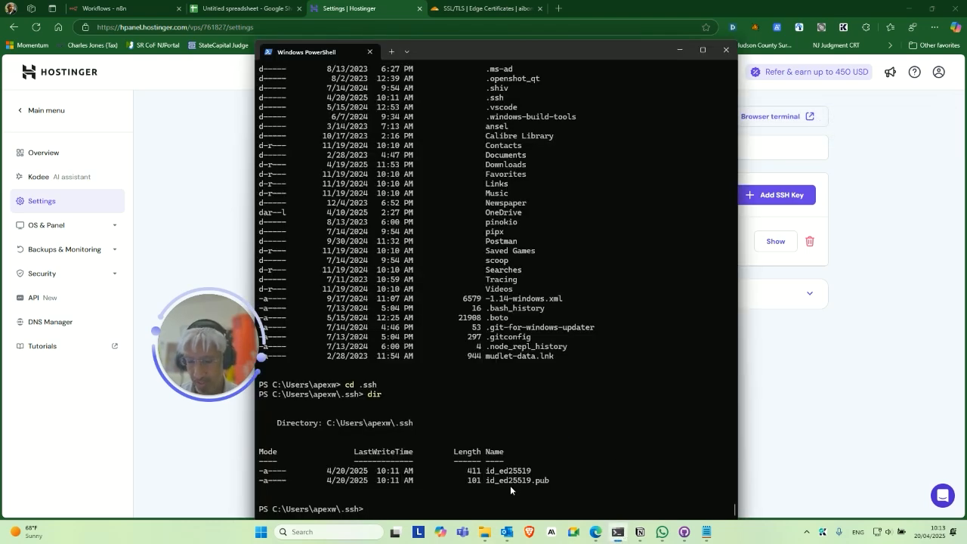
type("root")
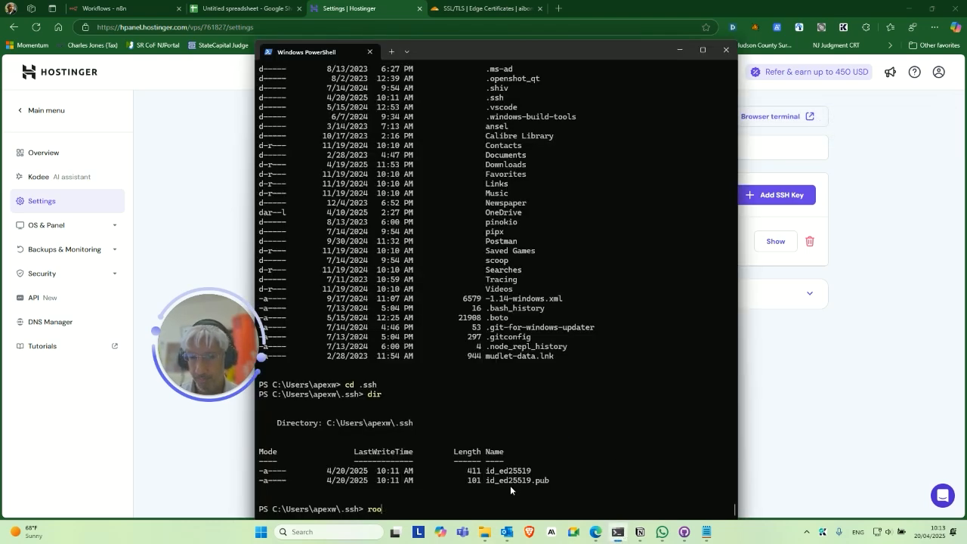
key("BackSpace")
key("BackSpace")
key("BackSpace")
key("BackSpace")
key("BackSpace")
type("ssh root@")
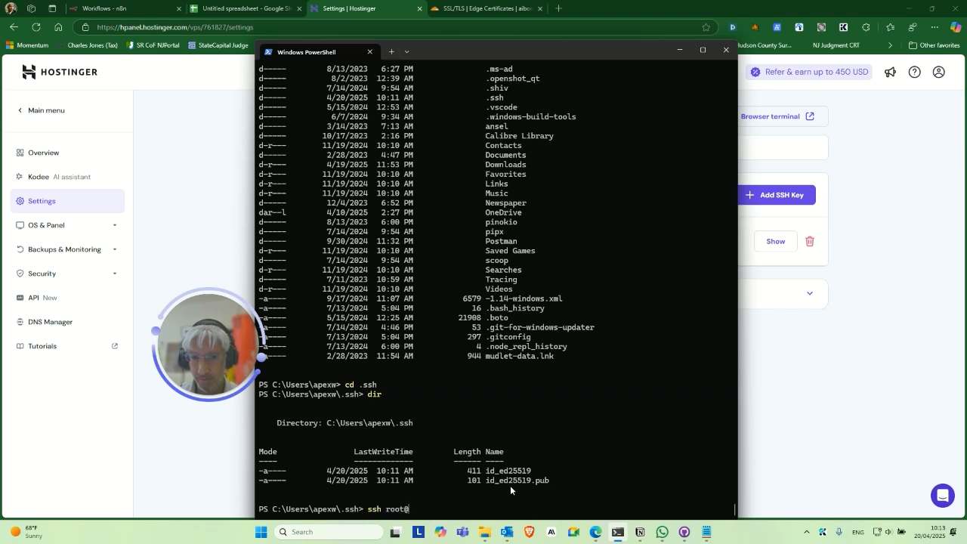
Copy the VPS IPv4 address 69.62.119.87 from hPanel and append it after ssh root@.
left_click(809, 336)
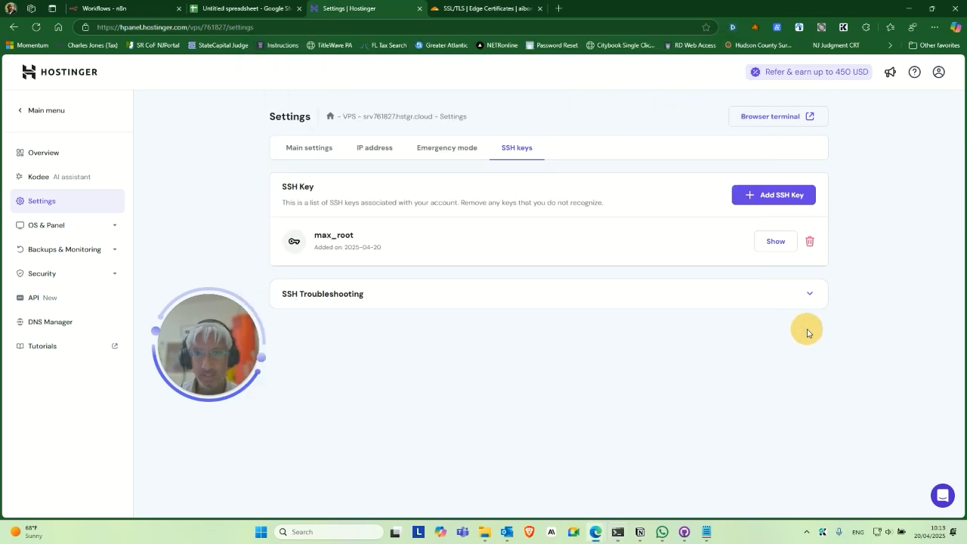
left_click(374, 149)
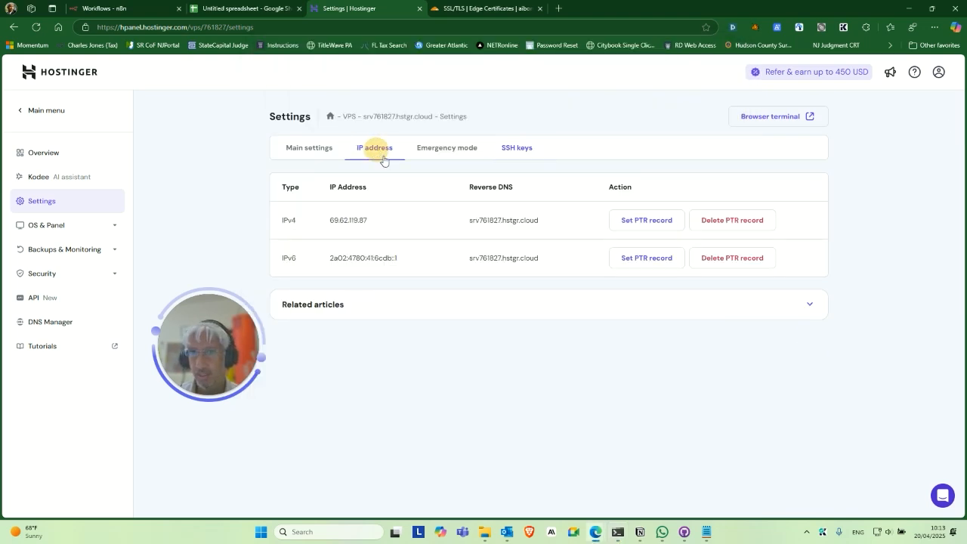
double_click(350, 219)
key("ctrl+c")
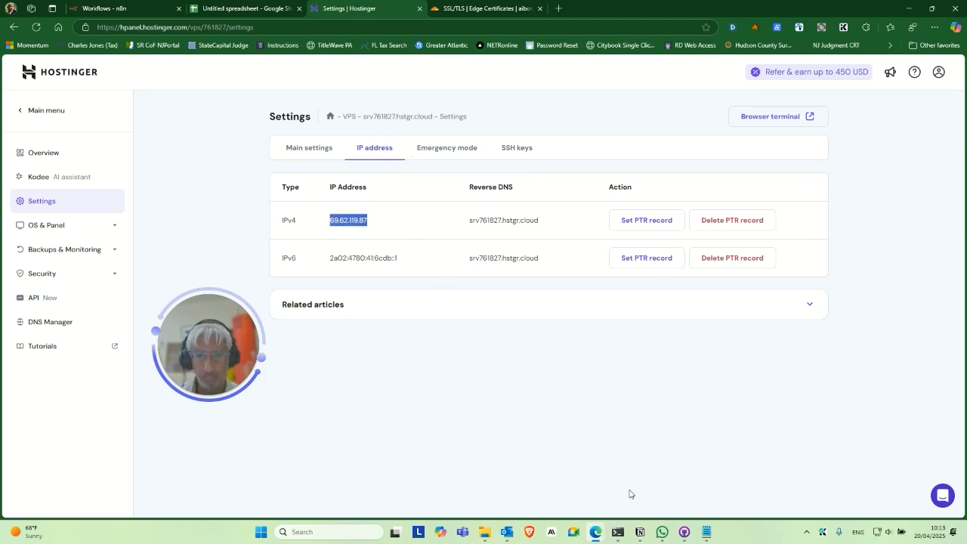
left_click(616, 540)
key("ctrl+v")
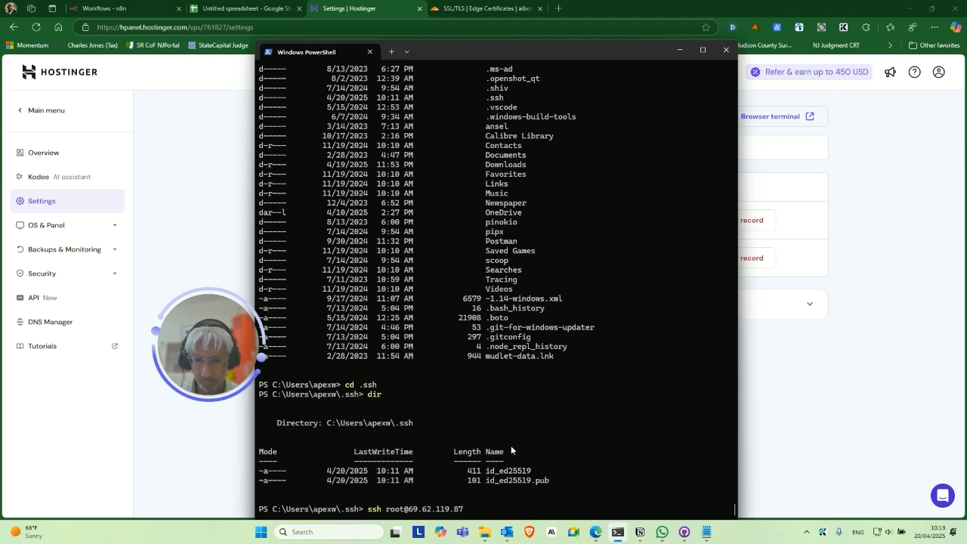
Connect to the VPS over SSH as root and accept its host key.
key("Return")
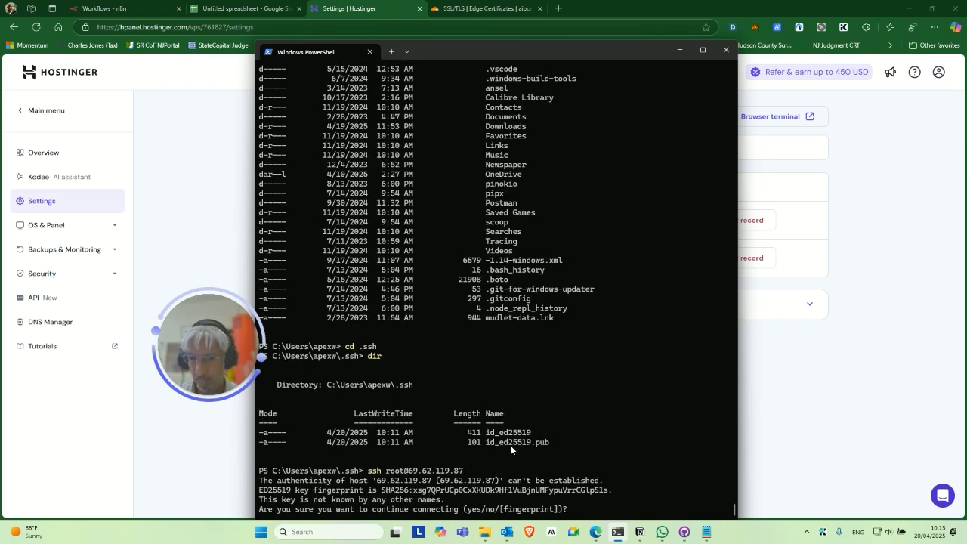
type("yes")
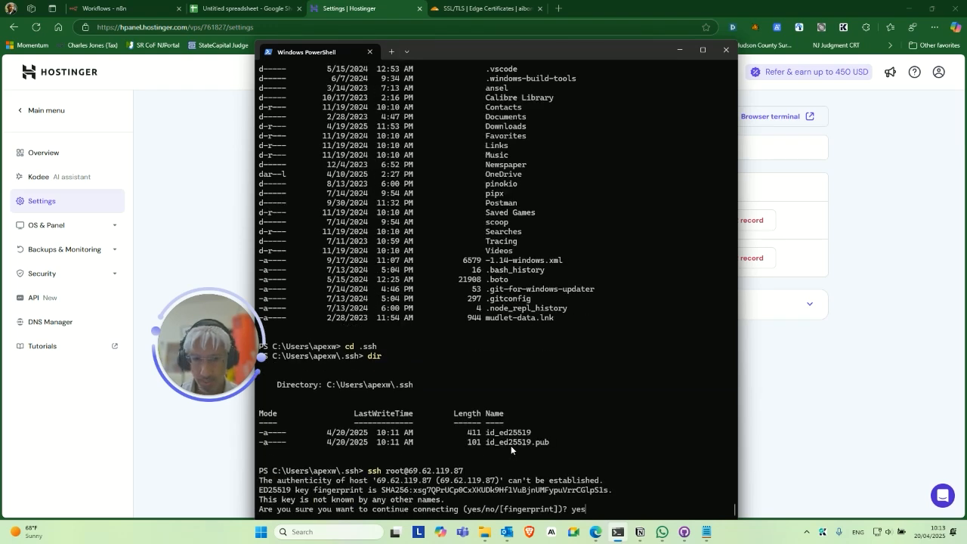
key("Return")
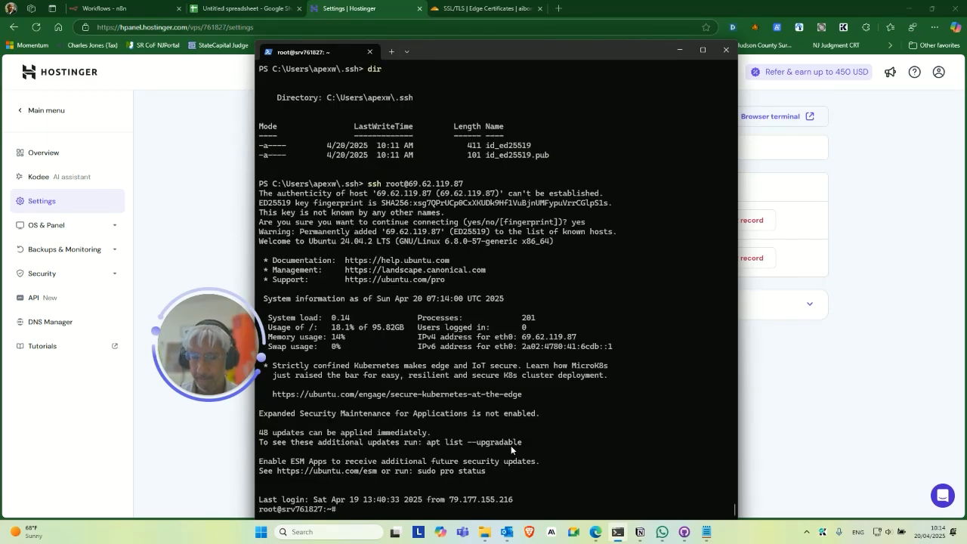
List the root home folder, then move up and list the filesystem root directories.
type("ls")
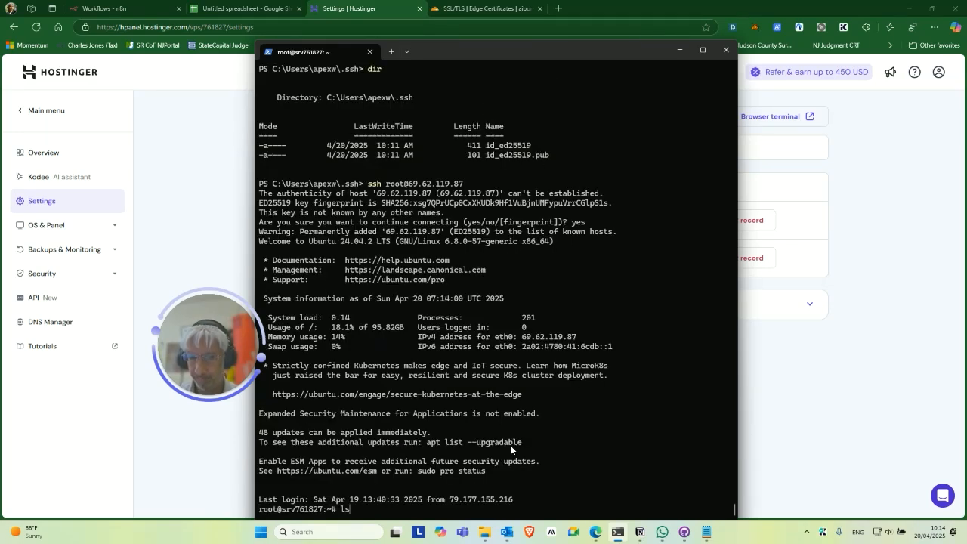
key("Return")
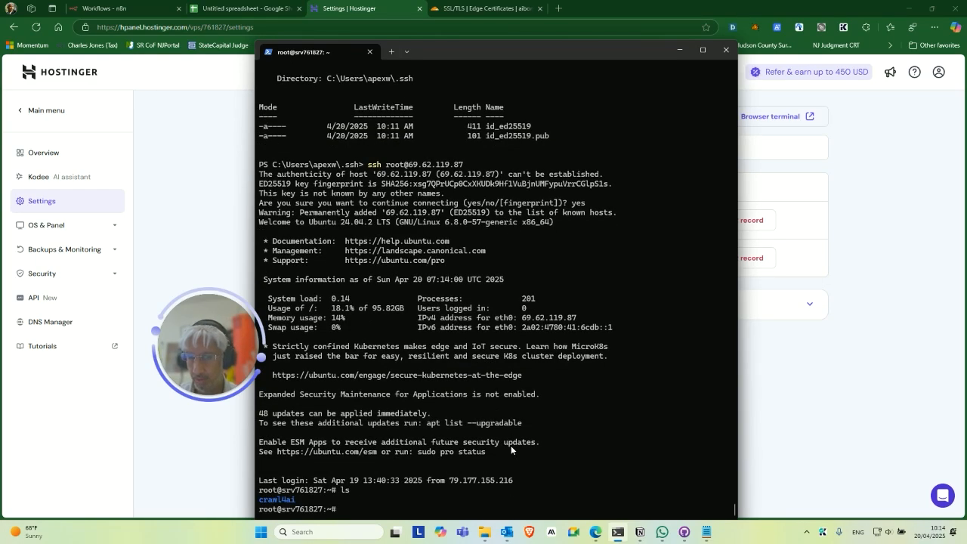
type("cd ..")
key("Return")
type("l")
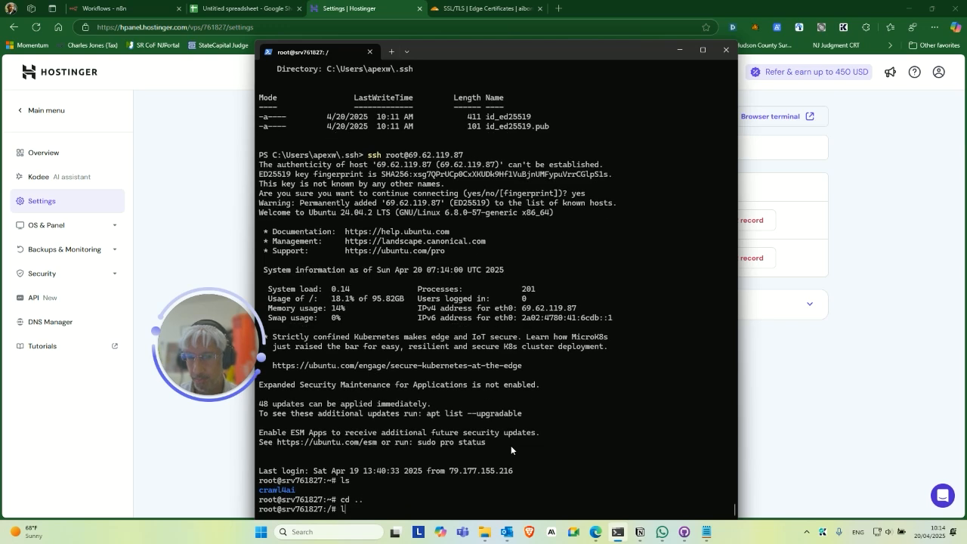
type("s")
key("Return")
type("c")
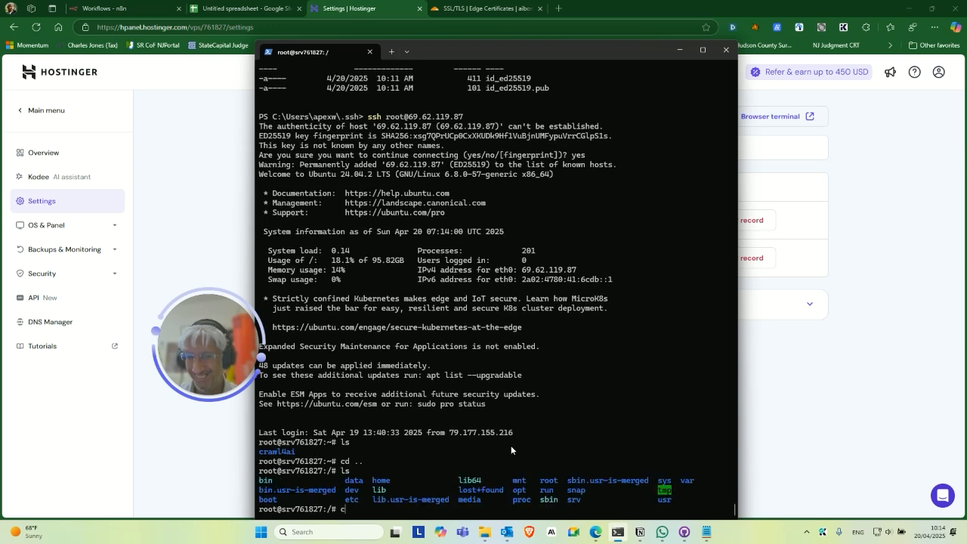
type("d ..")
key("Return")
type("ls")
key("Return")
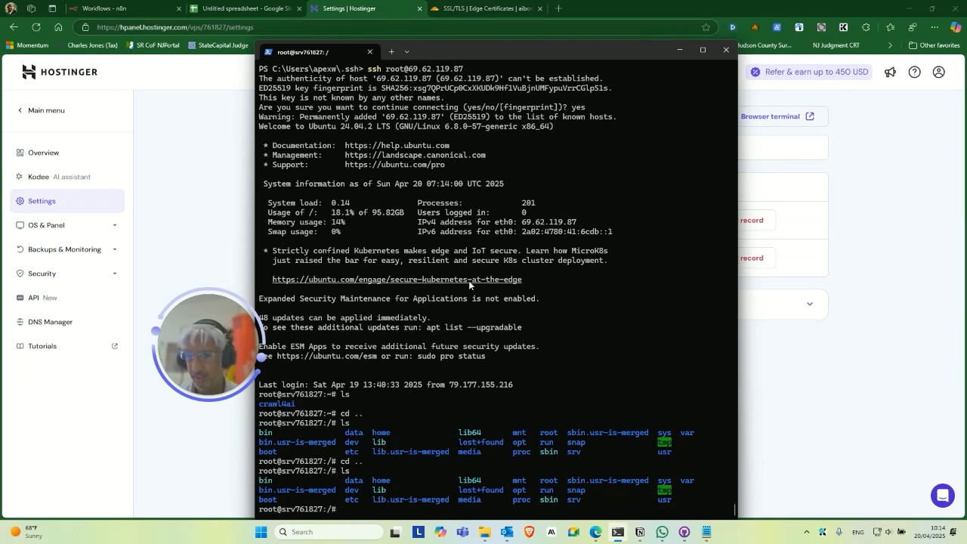
Expand the Backups & Monitoring section in the hPanel sidebar.
left_click_drag(233, 340, 240, 228)
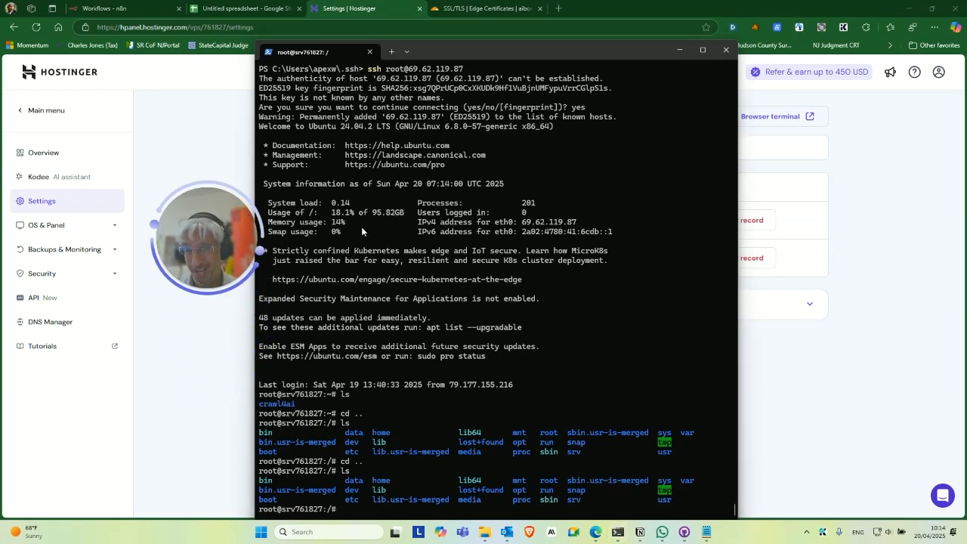
left_click_drag(173, 204, 195, 182)
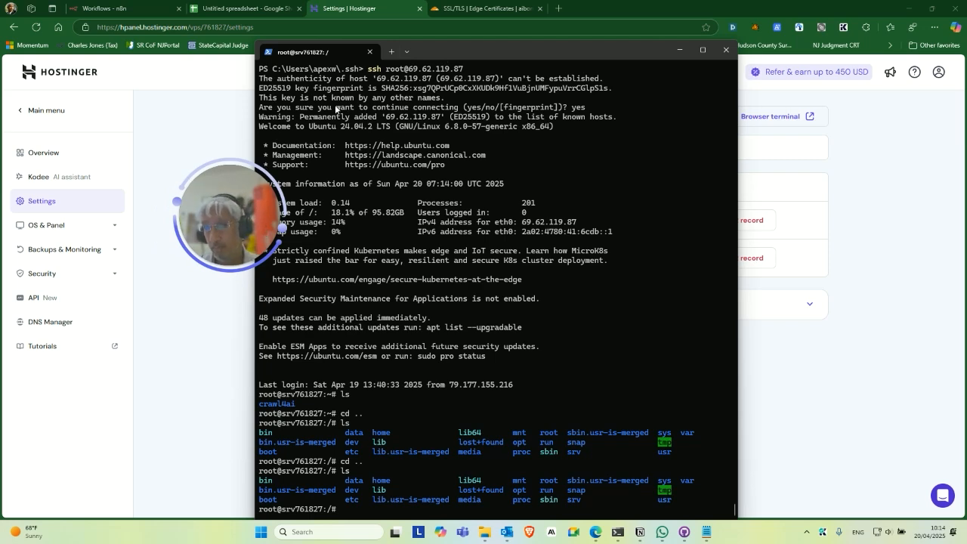
left_click_drag(210, 203, 325, 230)
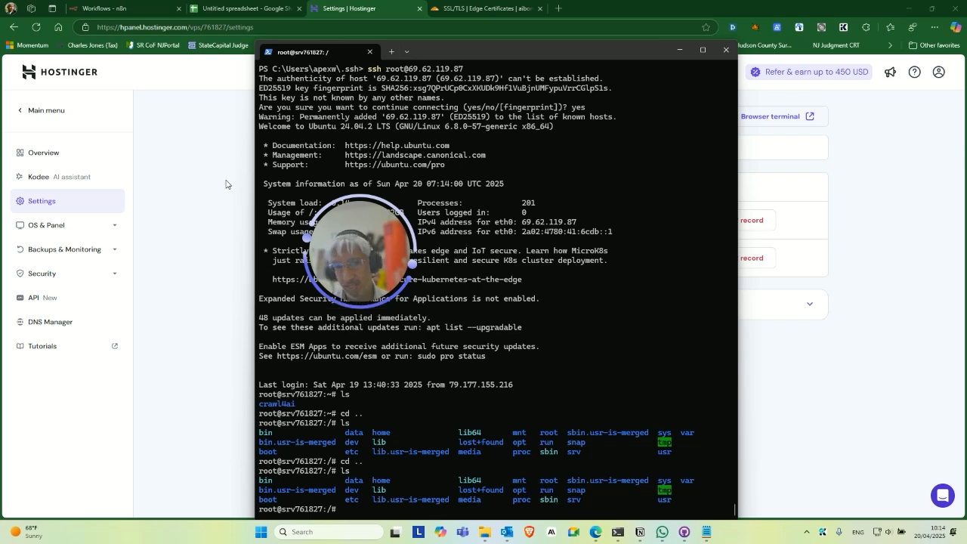
left_click(96, 251)
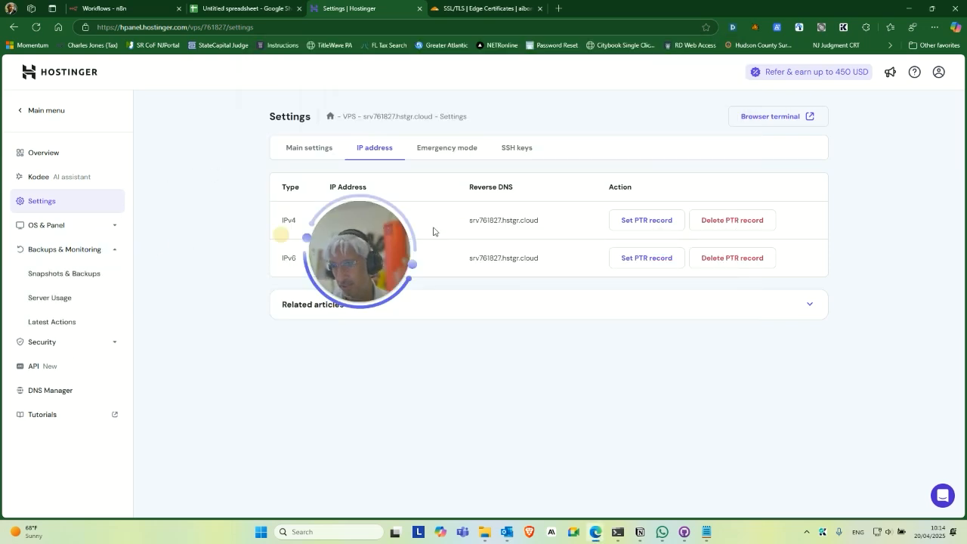
Open Snapshots & Backups: no snapshots, weekly automated backups, one backup from 2025-04-09.
left_click(101, 274)
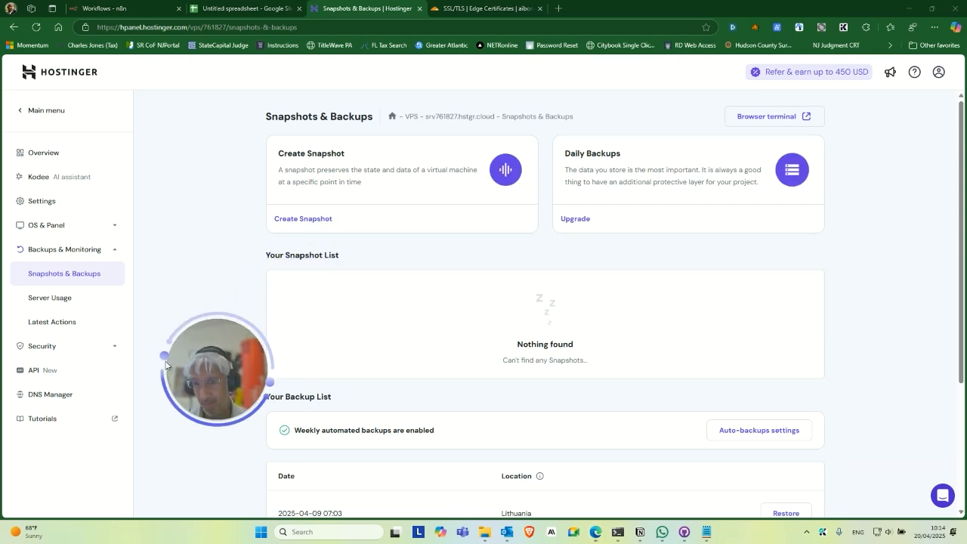
left_click_drag(216, 378, 189, 353)
left_click(396, 262)
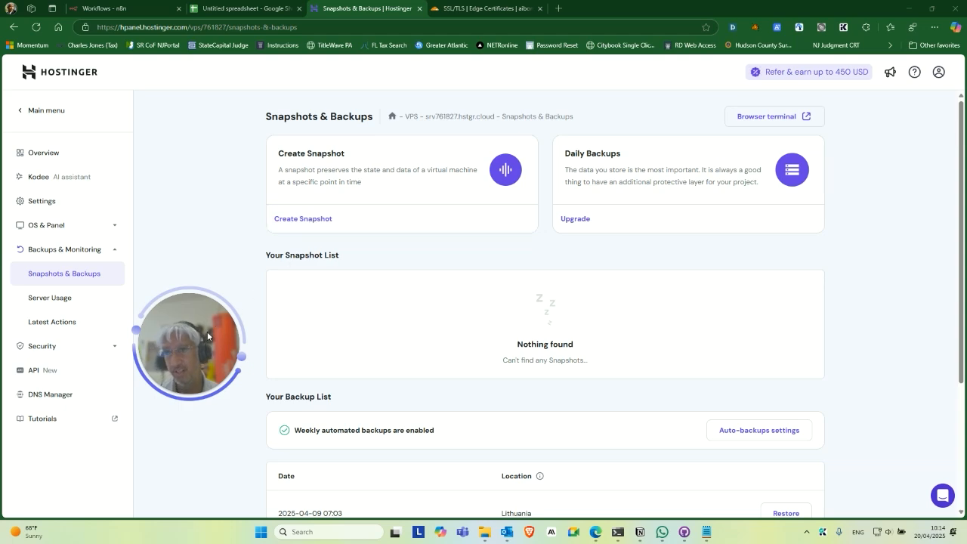
left_click_drag(206, 349, 210, 370)
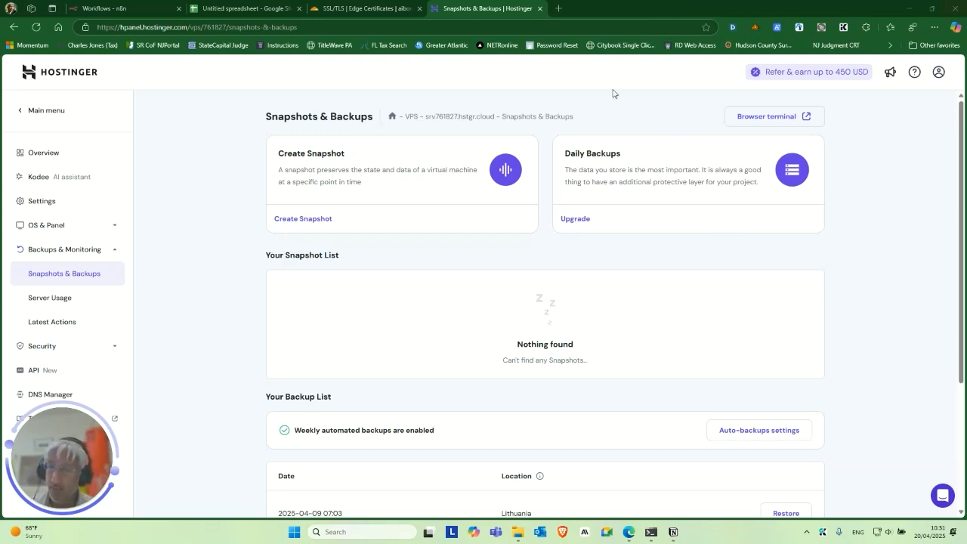
left_click_drag(107, 431, 225, 265)
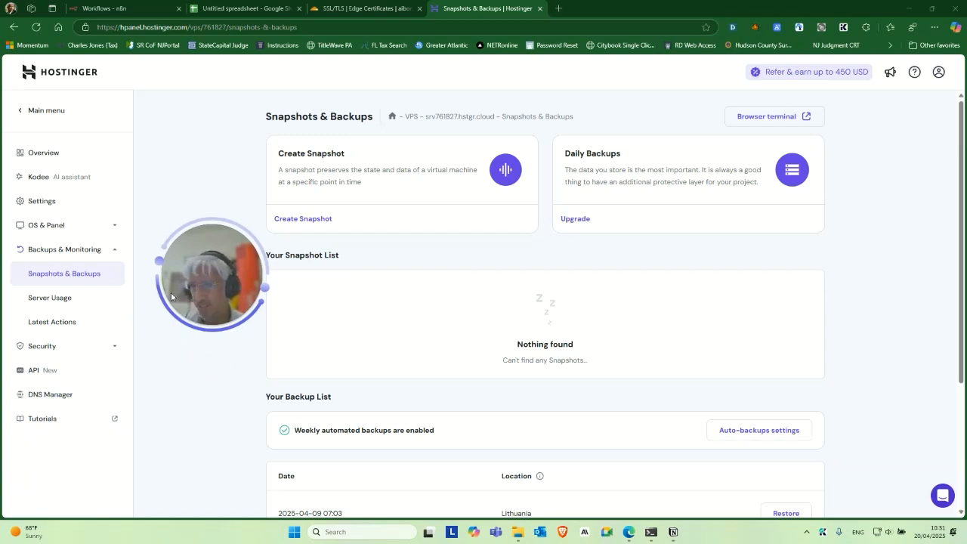
left_click_drag(220, 274, 214, 297)
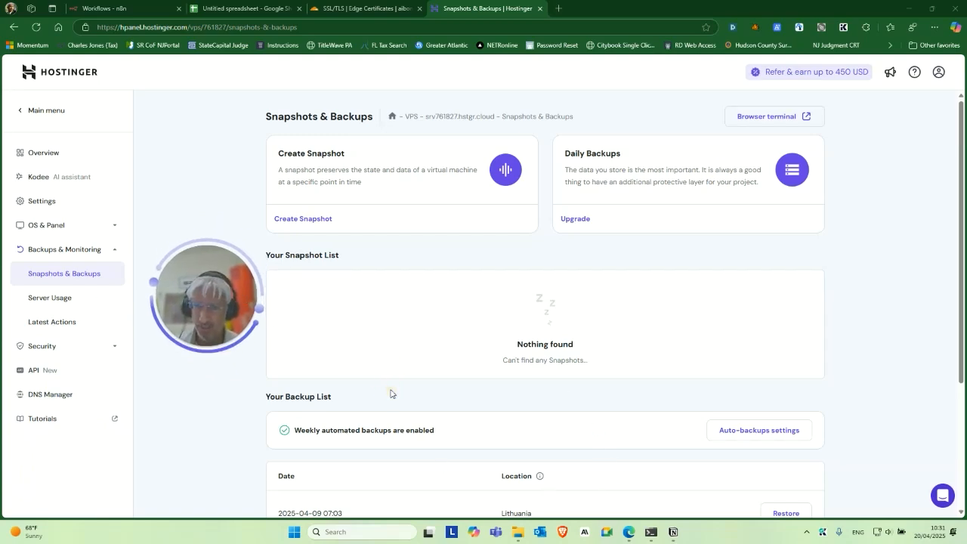
Rerun the root SSH connection to the VPS and run docker --version, showing 27.0.3.
left_click(651, 532)
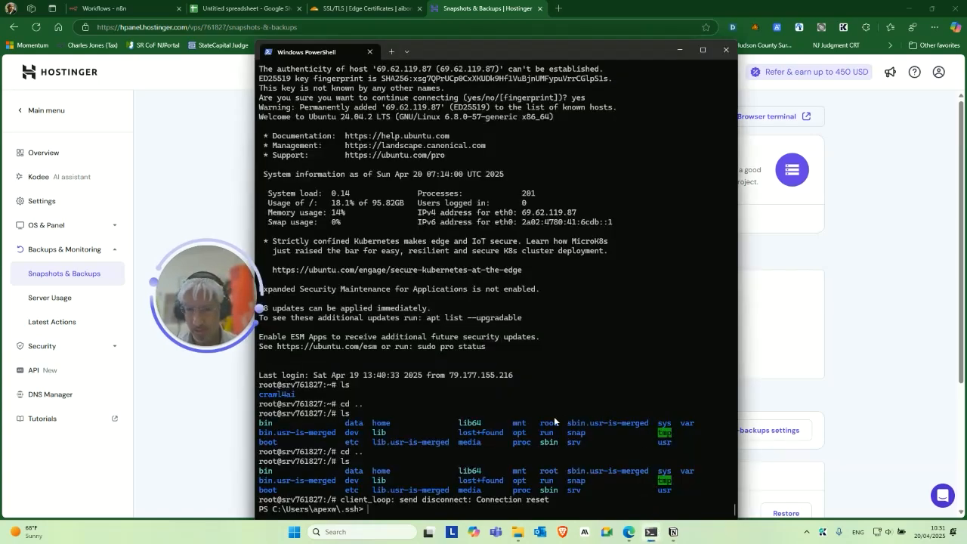
key("Up")
key("Return")
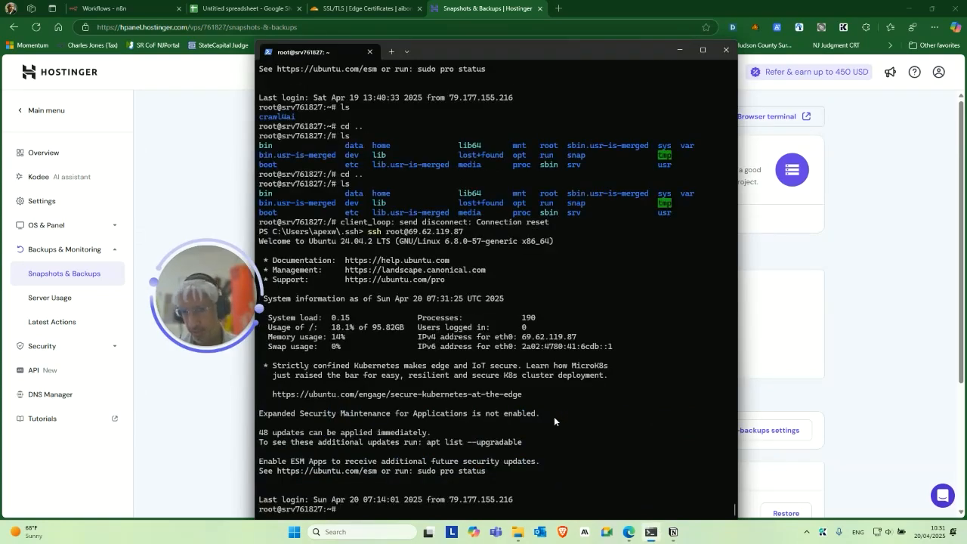
left_click_drag(211, 296, 195, 256)
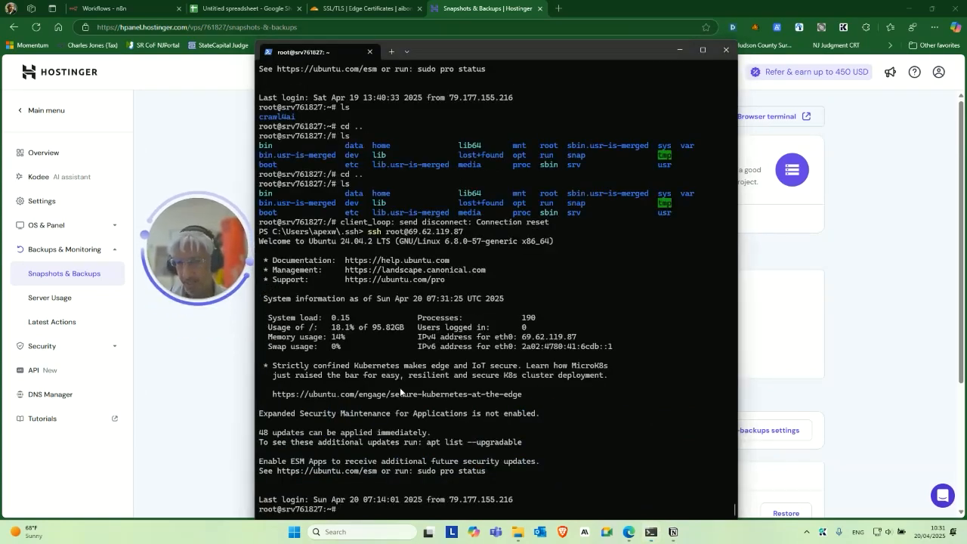
left_click(408, 430)
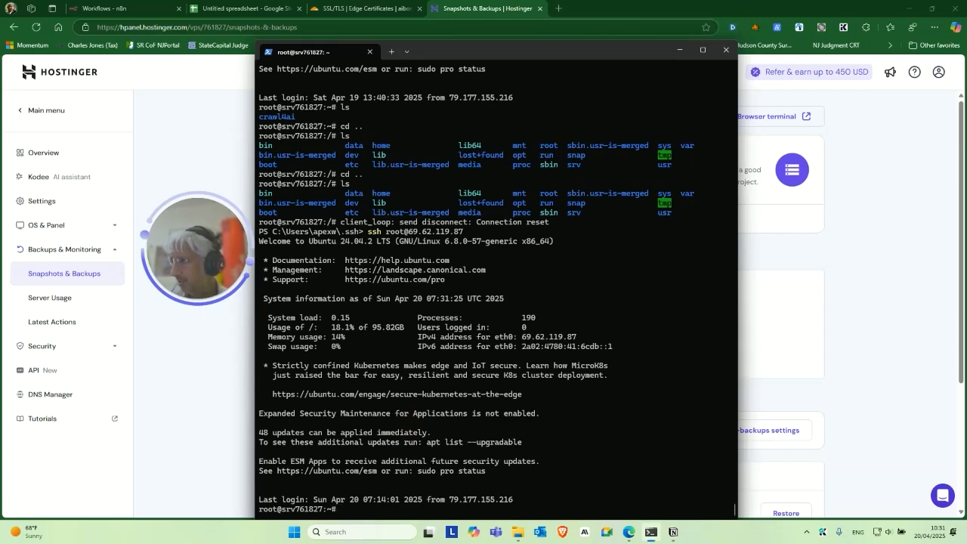
right_click(552, 489)
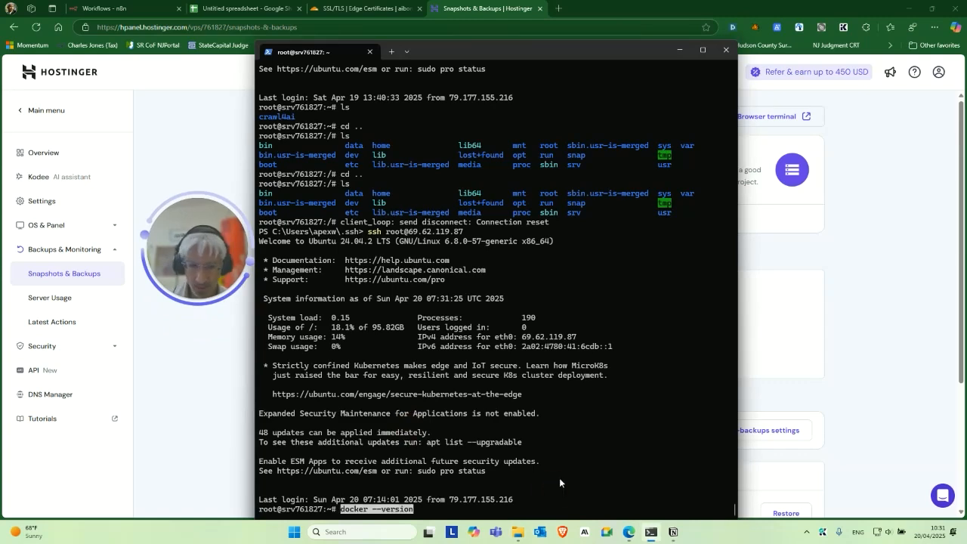
key("Return")
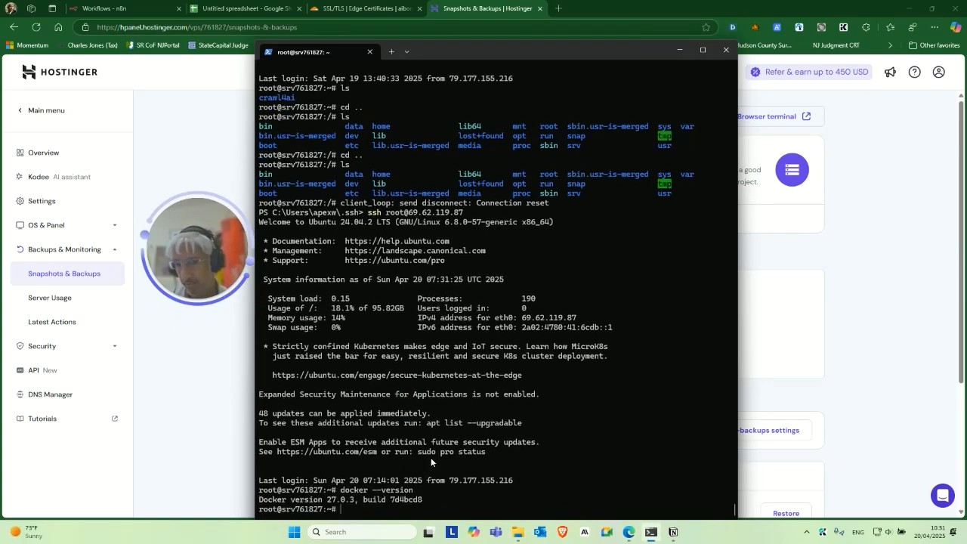
left_click_drag(1, 121, 233, 80)
Ask Grok for the Ubuntu command line to install Docker, then close the Grok tab.
left_click(559, 13)
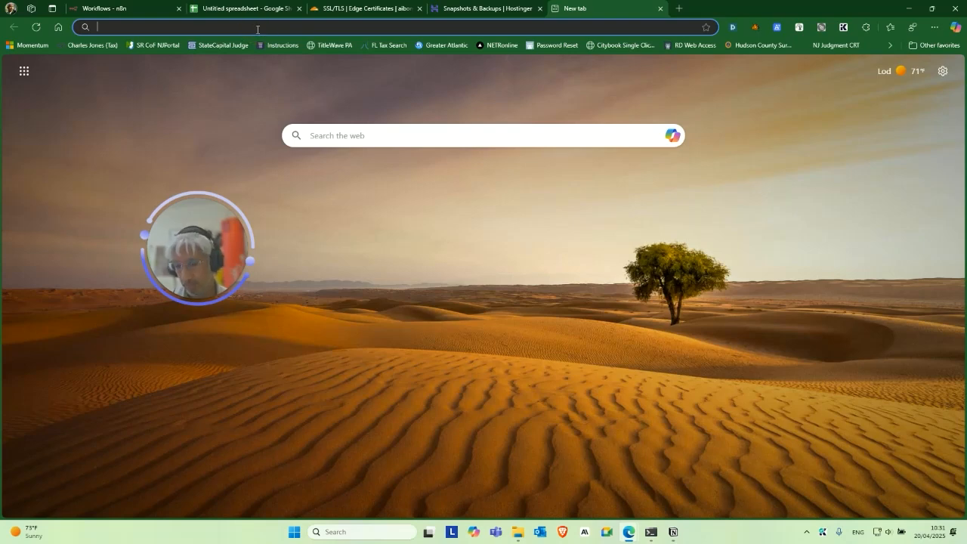
type("grok")
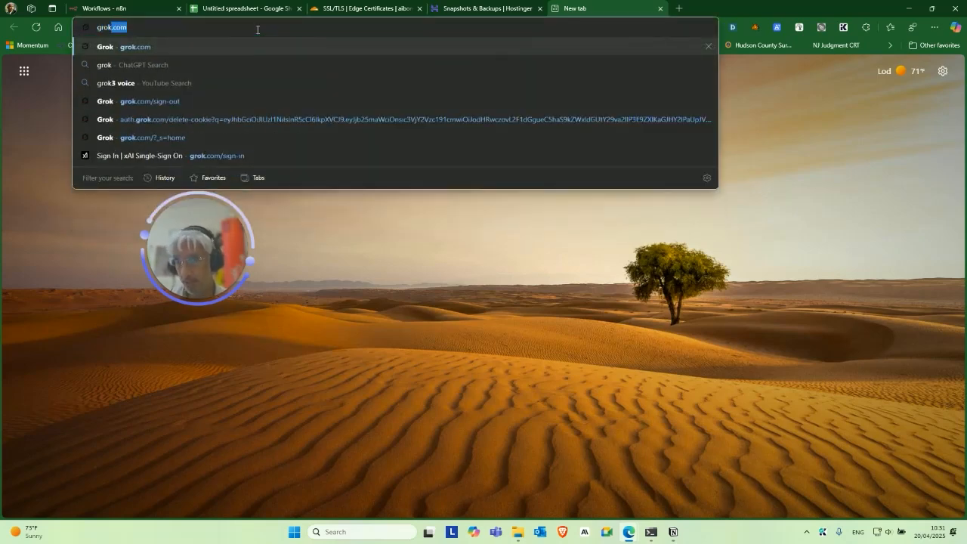
key("Return")
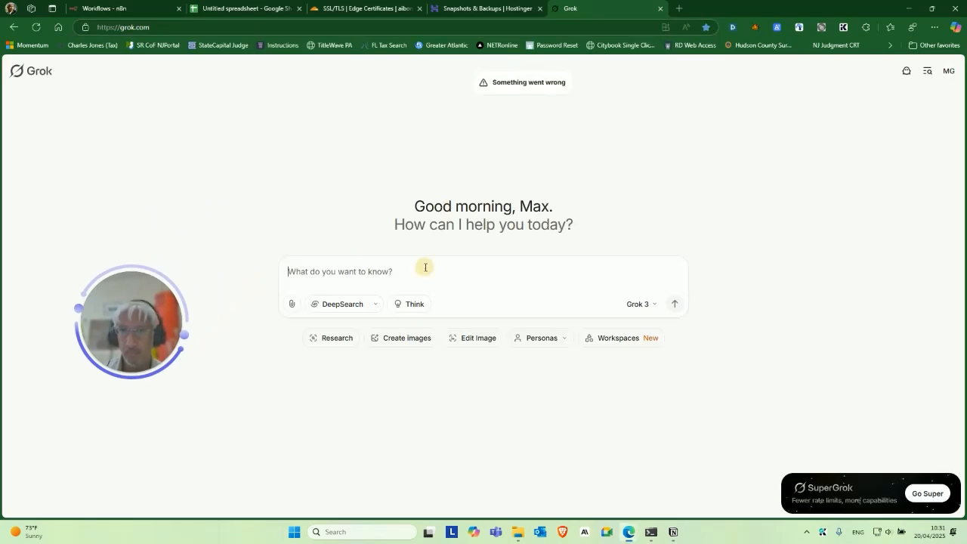
left_click(425, 268)
type("hey what is the command ")
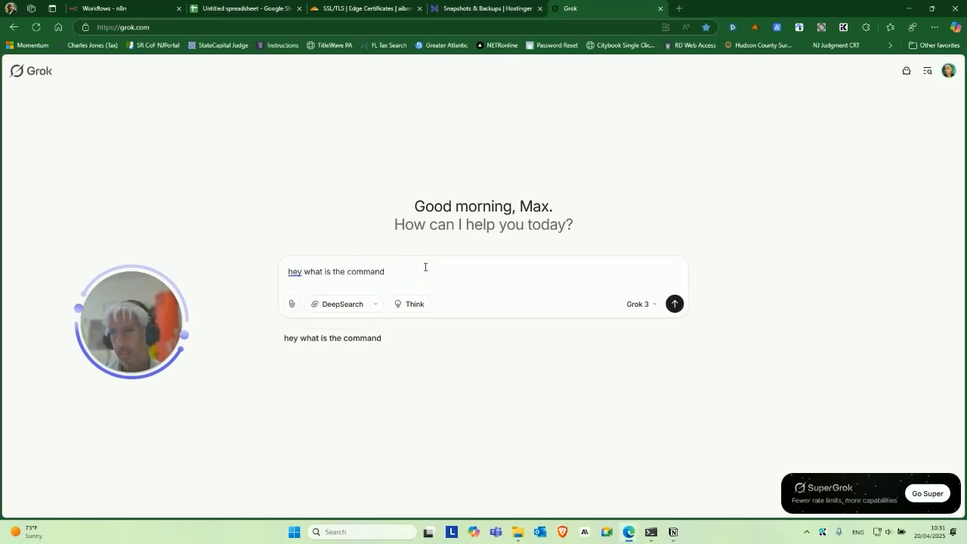
type("line in ubuntu t")
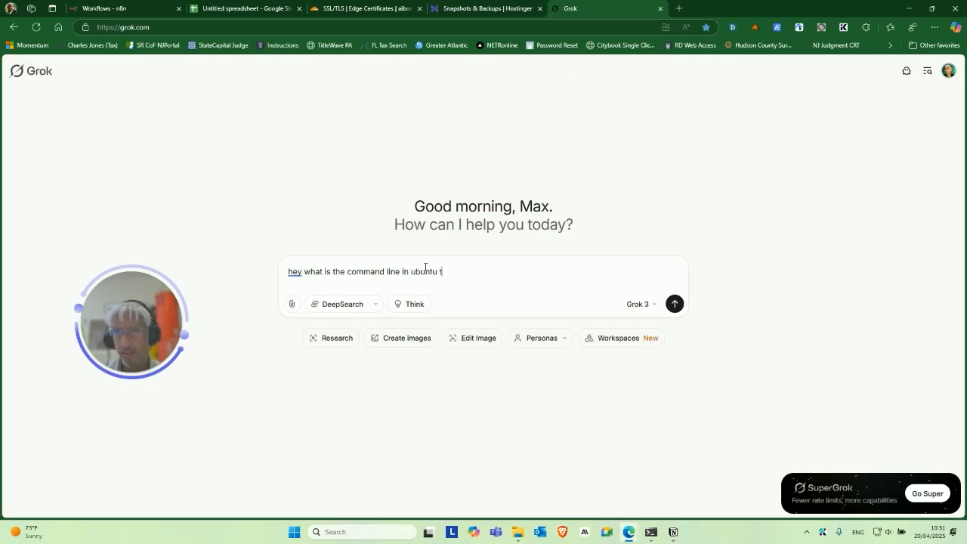
type("o install docker")
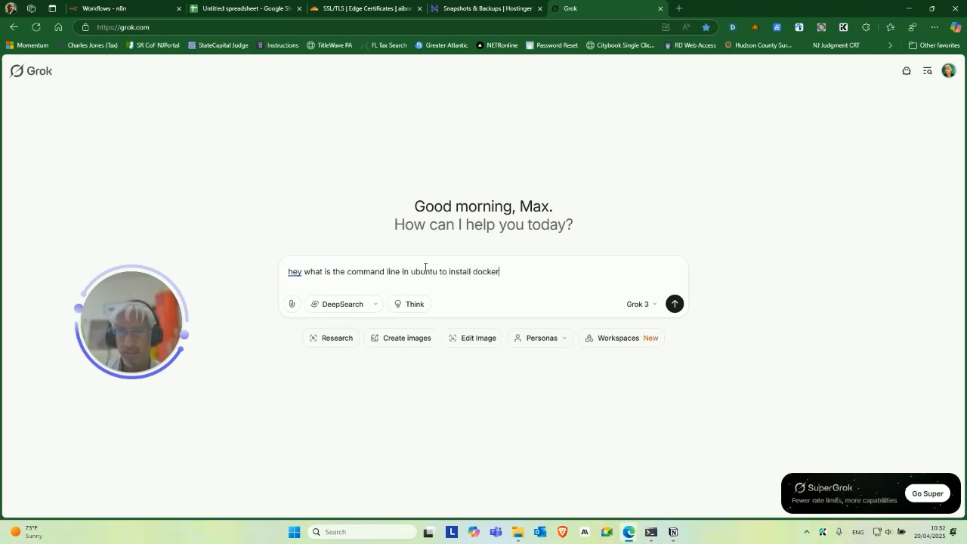
key("Return")
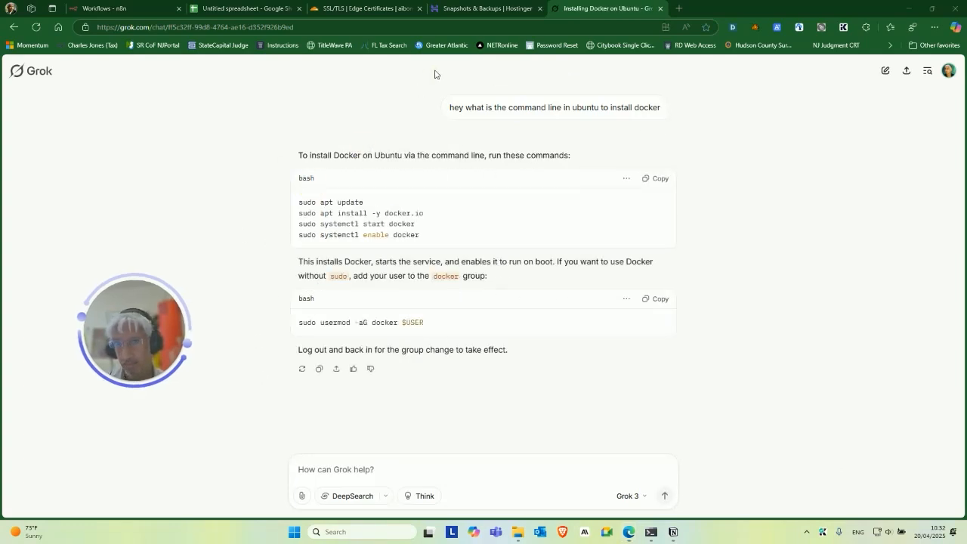
left_click(659, 8)
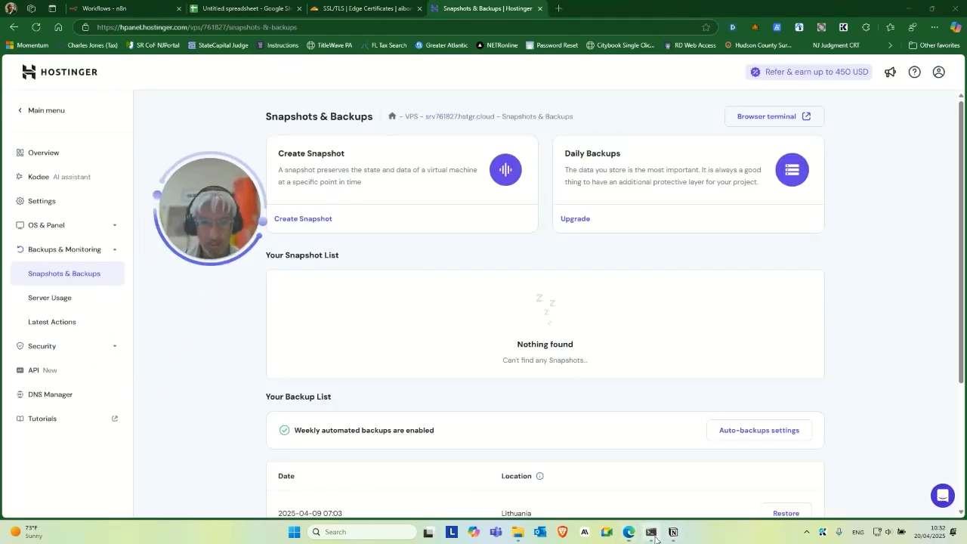
Check Docker Compose (v2.33.1) and Buildx (v0.21.1) versions on the VPS.
left_click(650, 532)
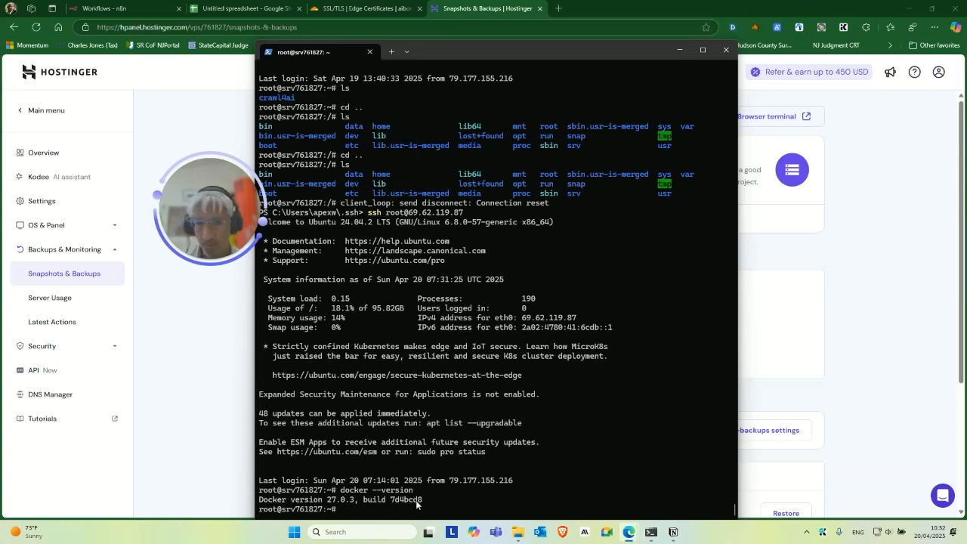
left_click(465, 485)
type("docker compose version")
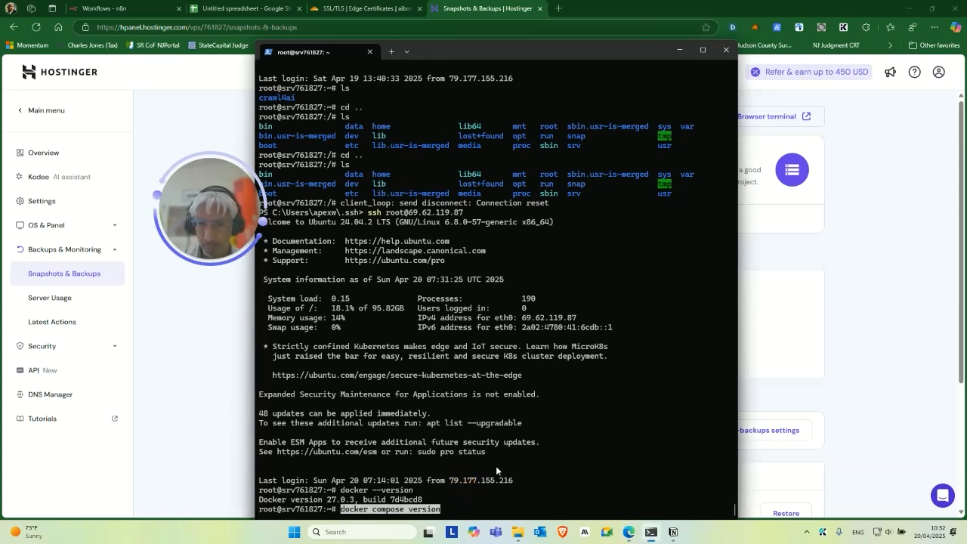
key("Return")
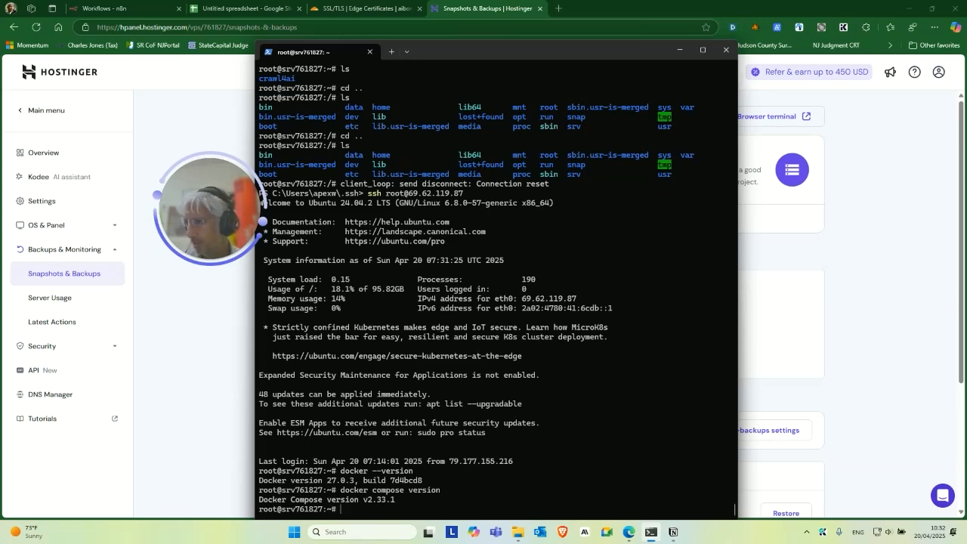
key("alt+Tab")
right_click(451, 489)
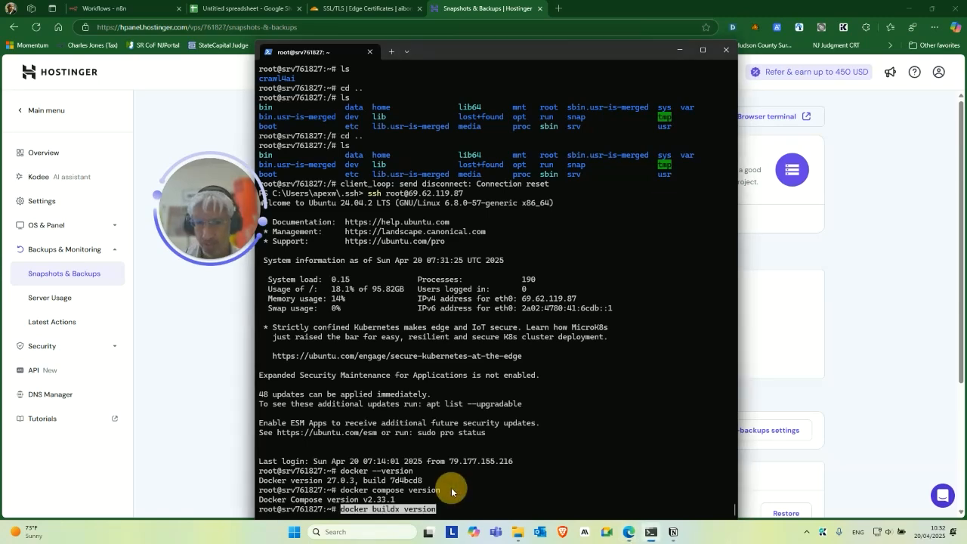
key("Return")
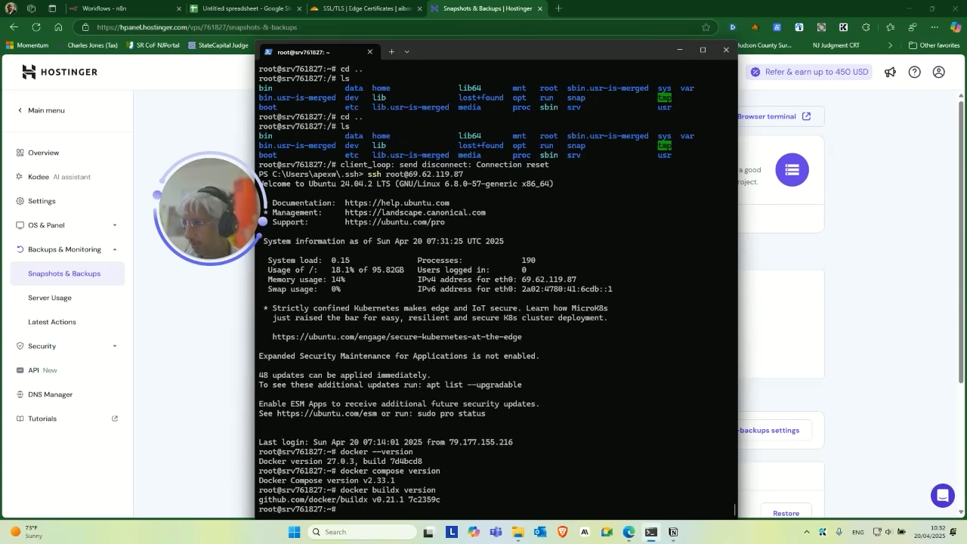
Check git (2.43.0), curl, ssh -V, systemctl and jq versions on the VPS.
key("alt+Tab")
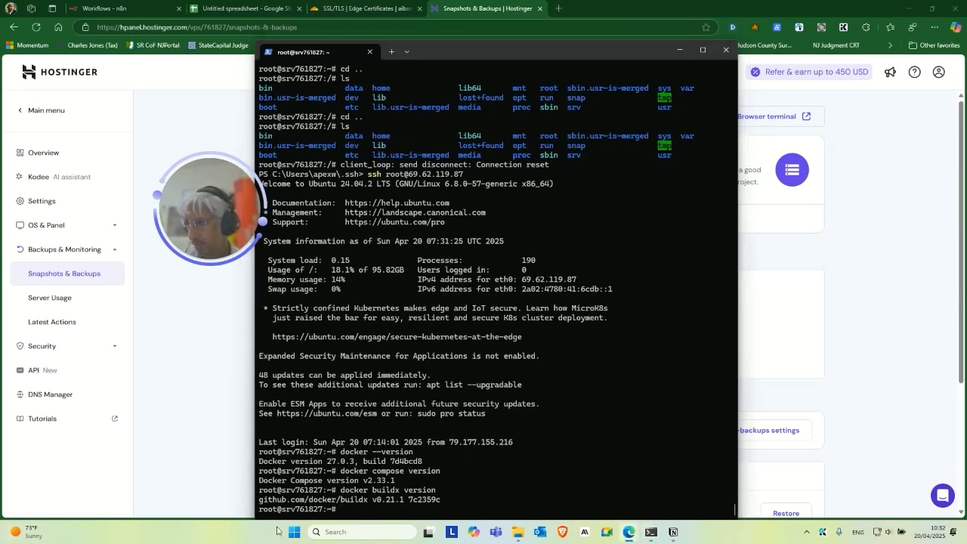
right_click(525, 487)
key("Return")
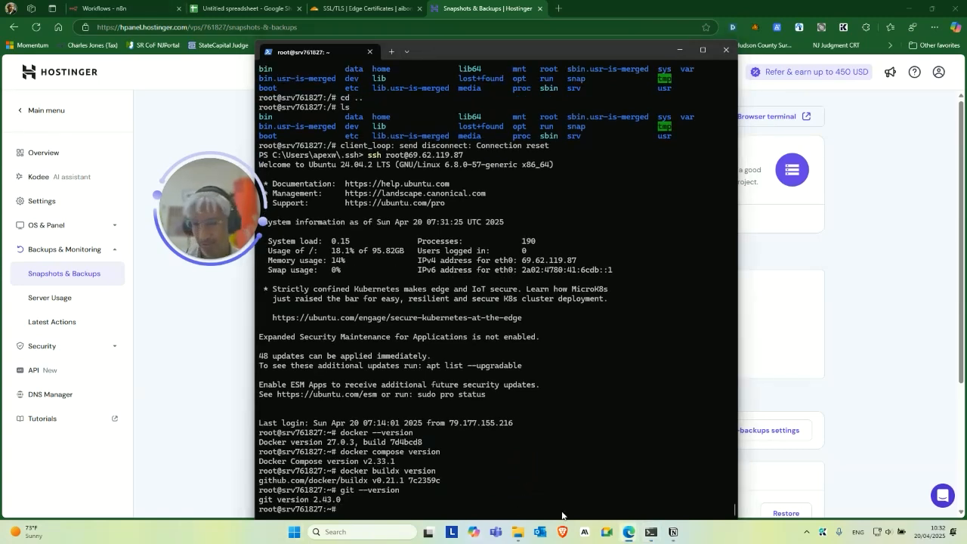
right_click(529, 471)
key("Return")
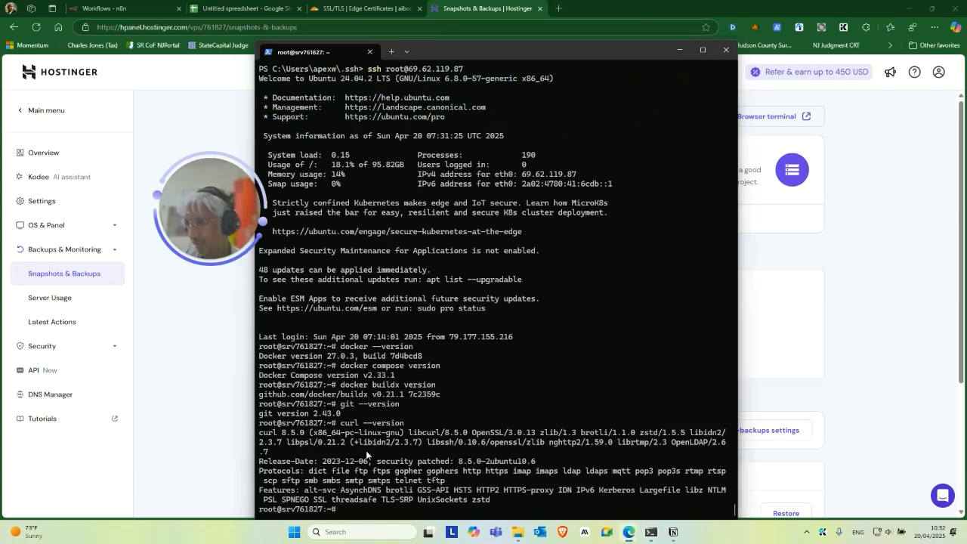
right_click(420, 460)
key("Return")
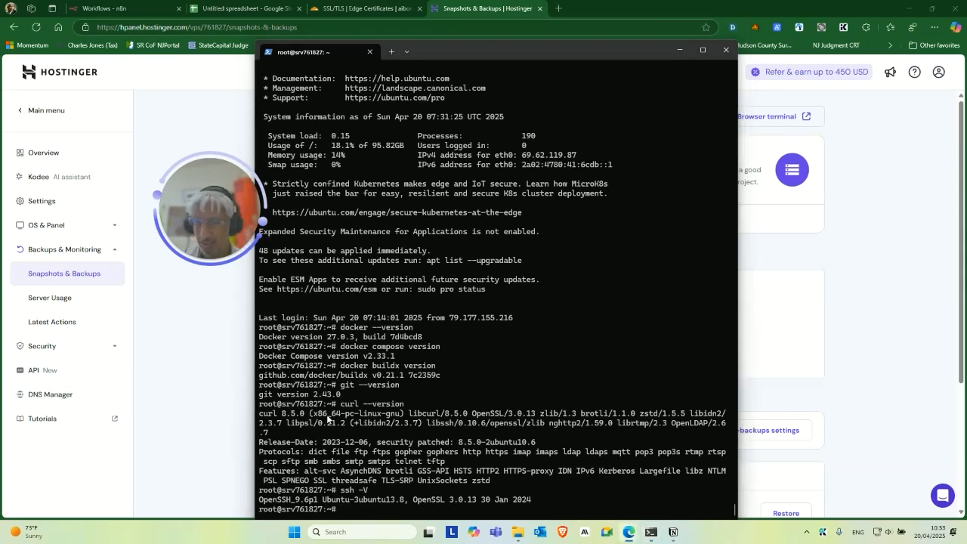
right_click(404, 428)
key("Return")
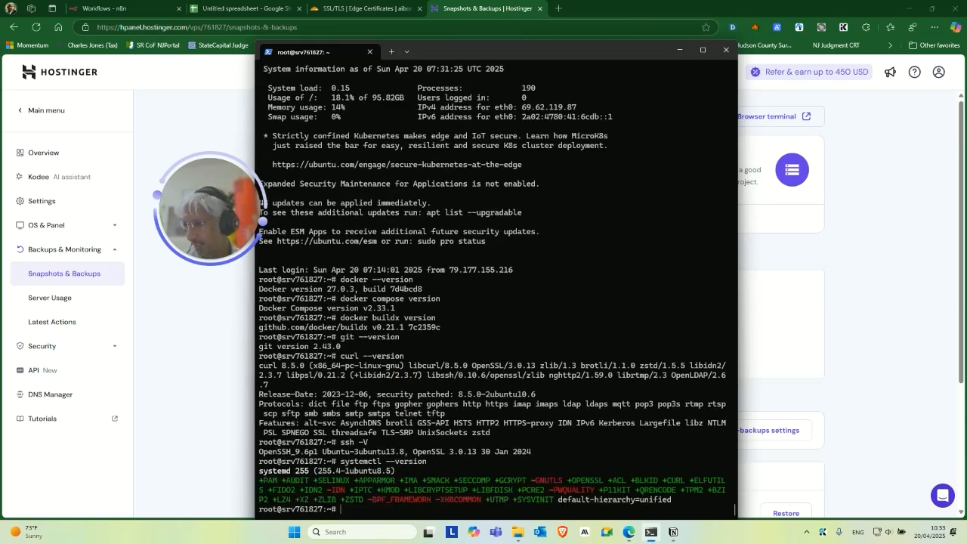
right_click(530, 415)
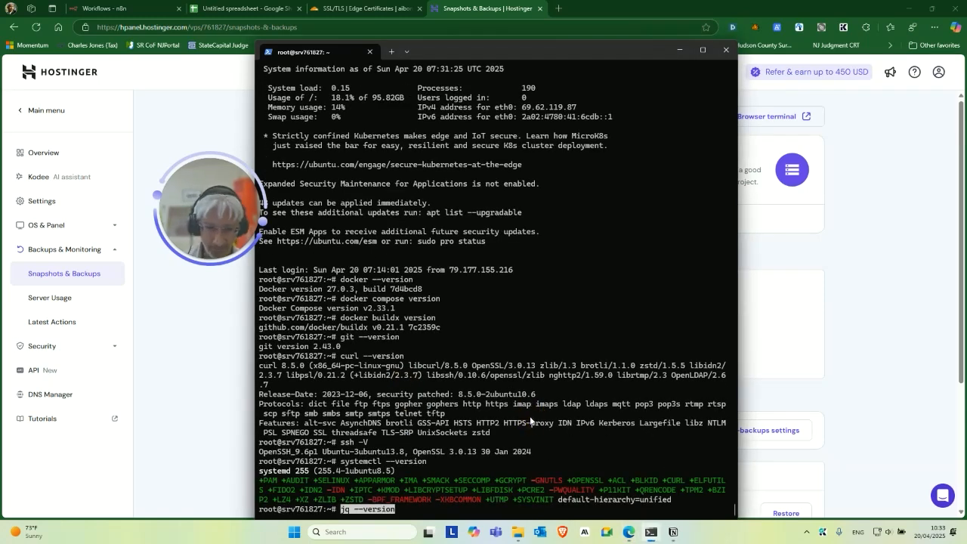
key("Return")
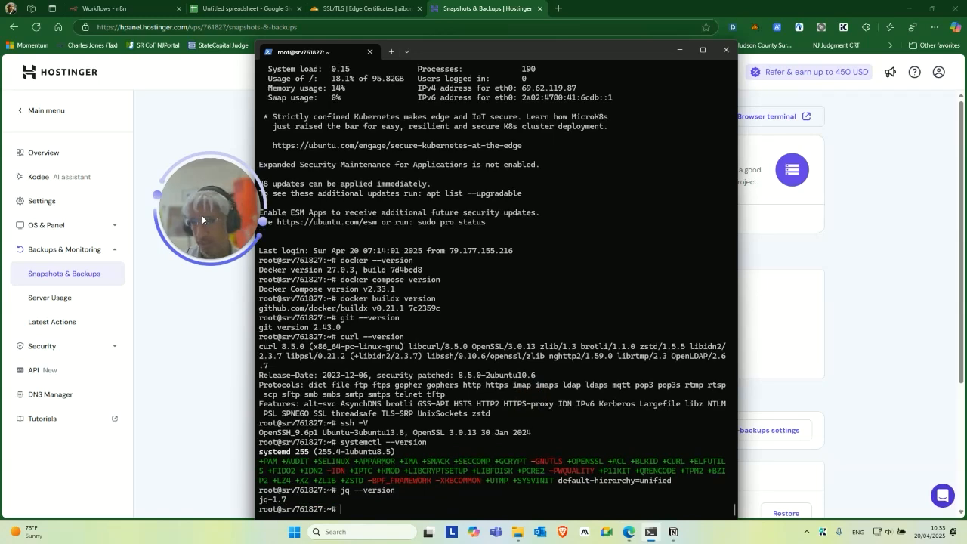
left_click_drag(202, 213, 193, 253)
left_click_drag(228, 220, 218, 244)
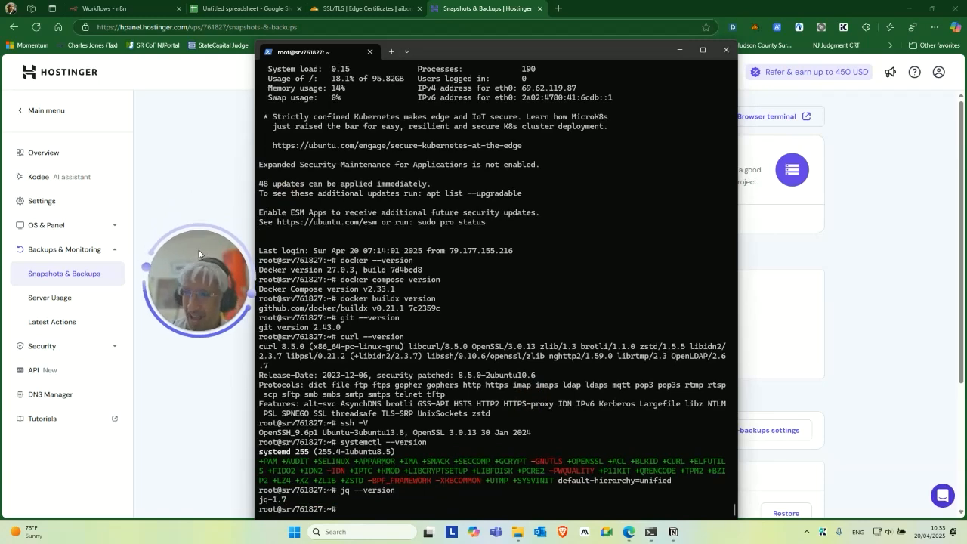
left_click_drag(202, 246, 197, 269)
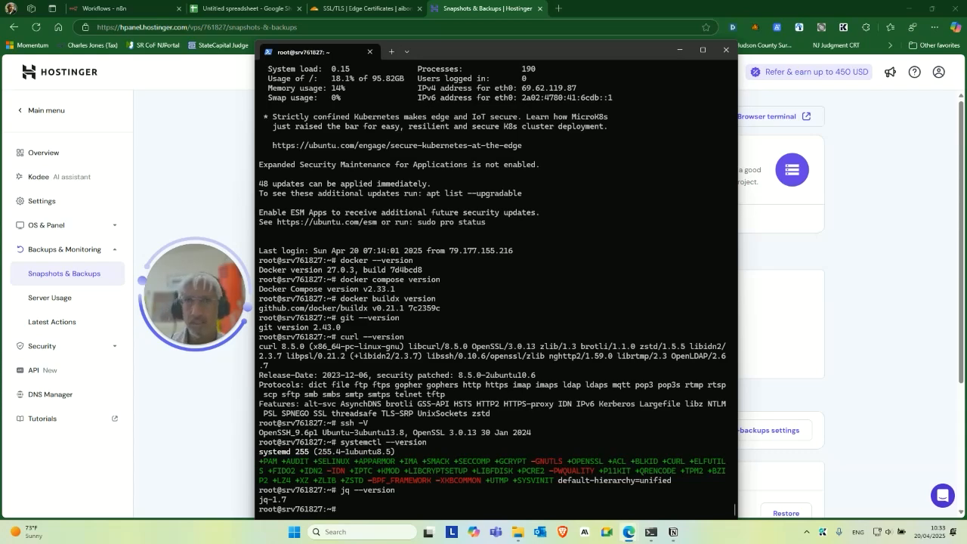
Load hub.docker.com in a new tab and sign out of the current Docker account.
left_click(559, 8)
type("https://hub.docker.com/")
key("Return")
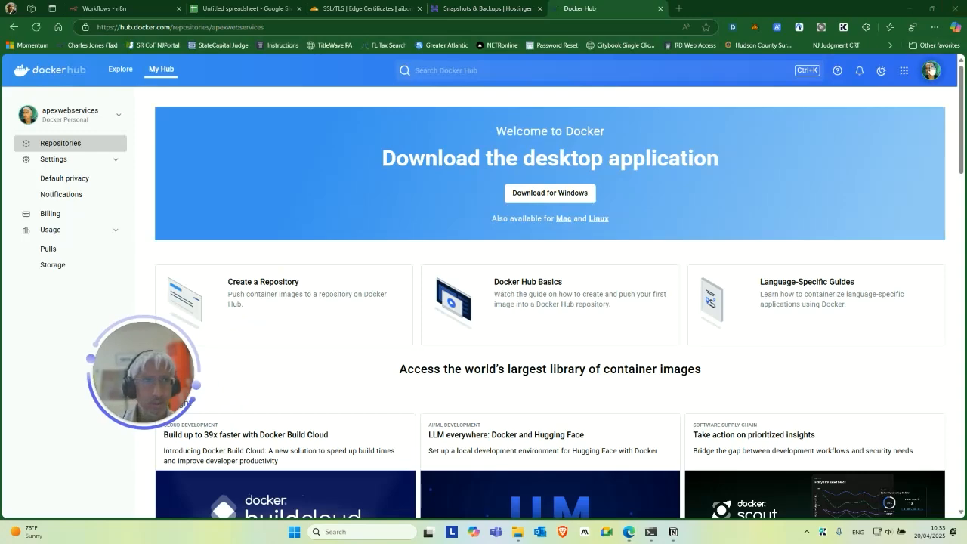
left_click(930, 70)
left_click(802, 237)
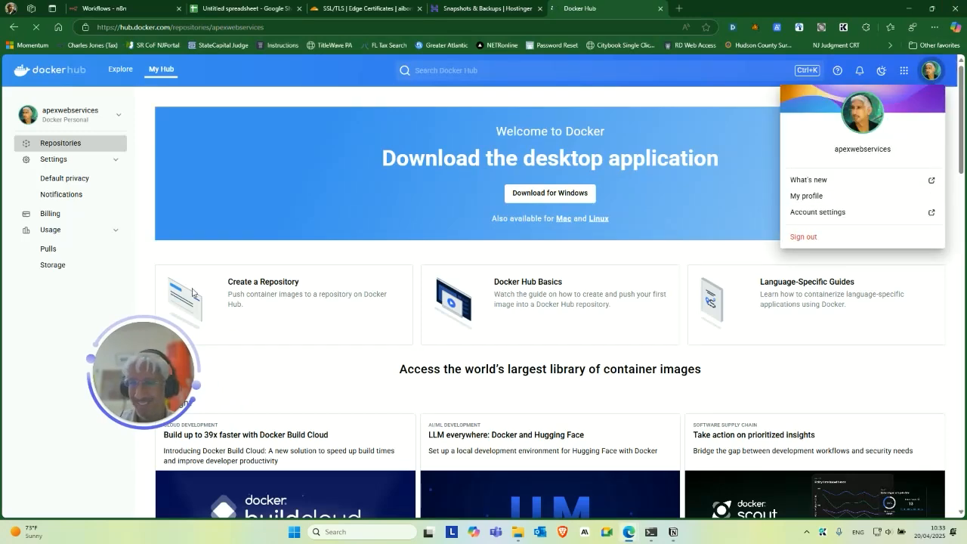
left_click_drag(154, 368, 104, 351)
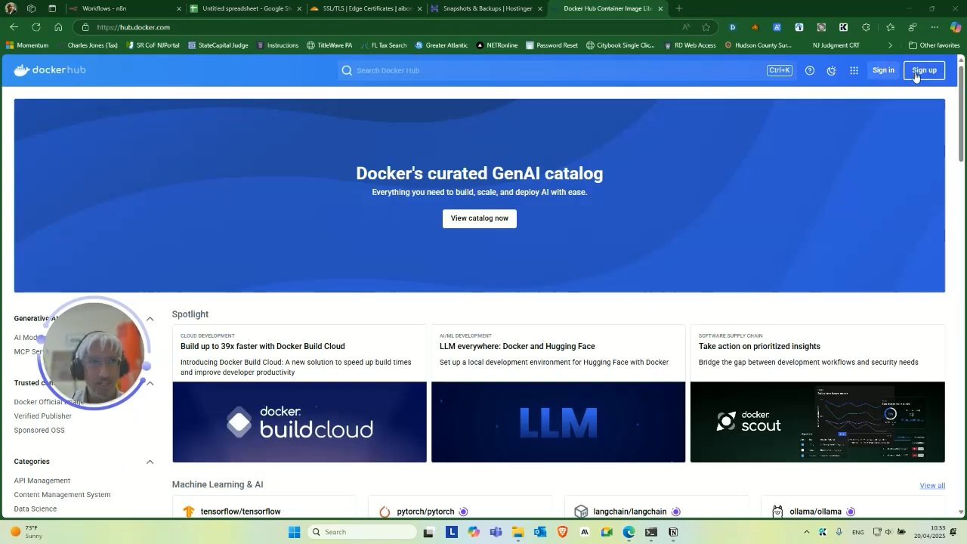
Sign up for a new Docker account through Google sign-in with a chosen username.
left_click(936, 75)
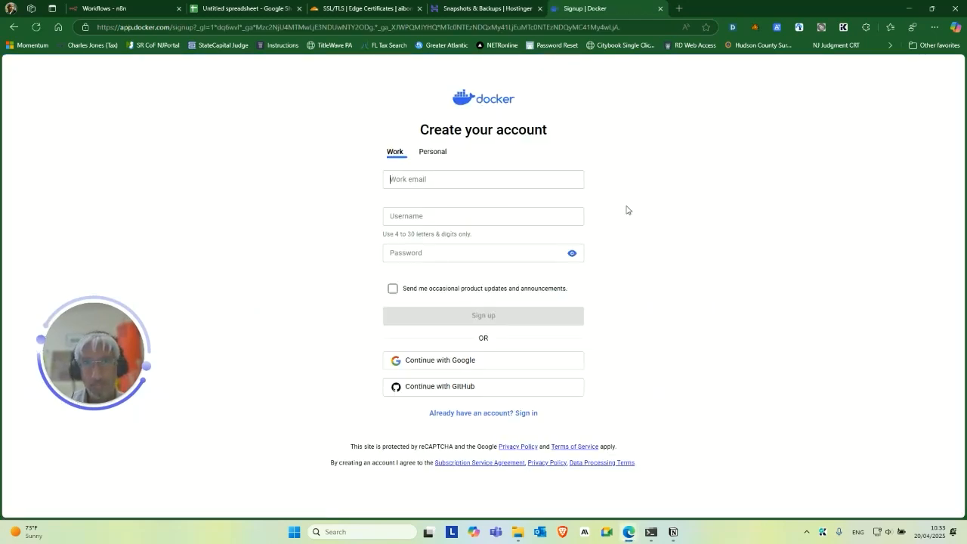
left_click(451, 361)
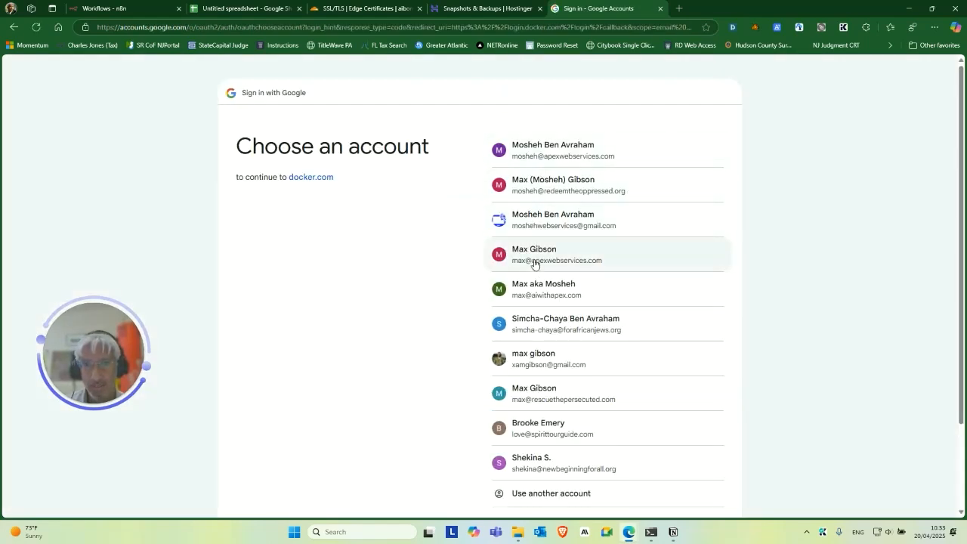
left_click(536, 290)
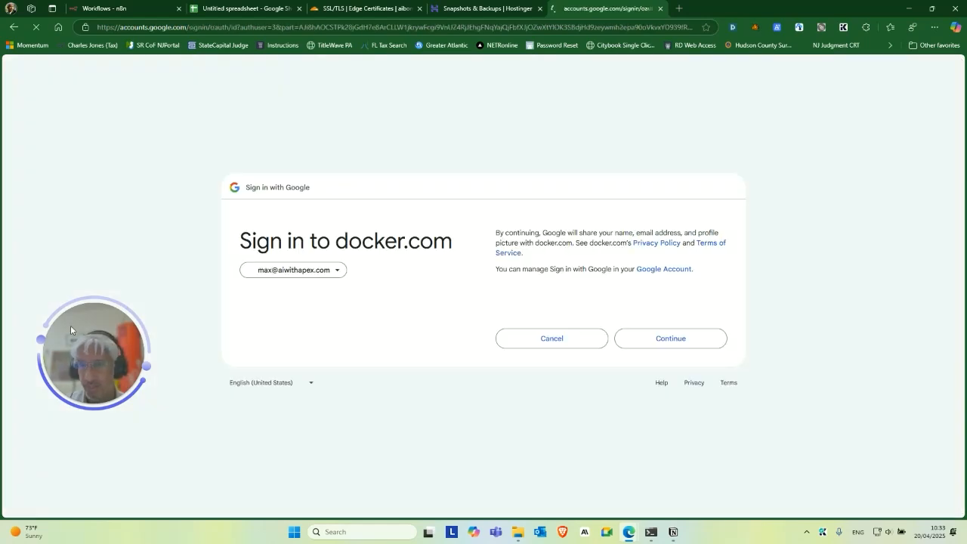
left_click(662, 339)
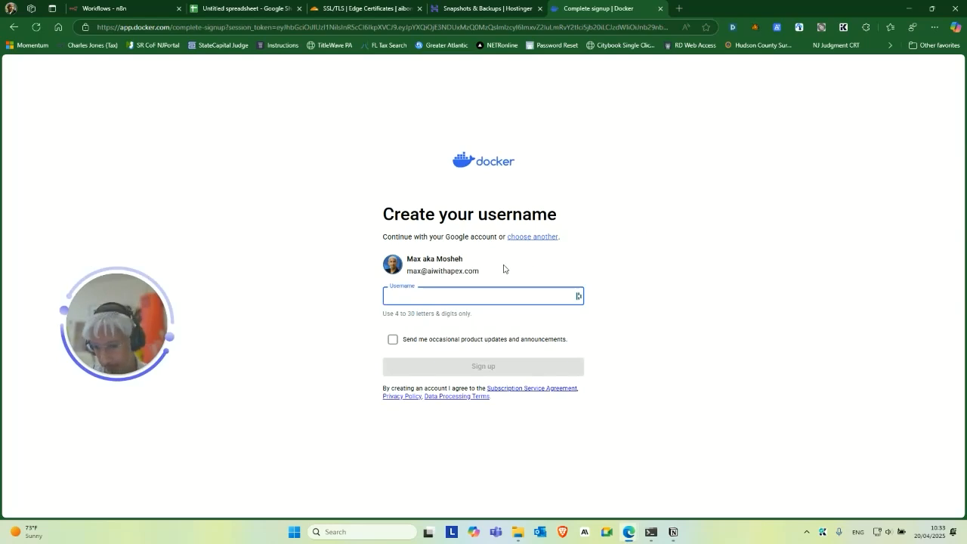
type("aiwithapex")
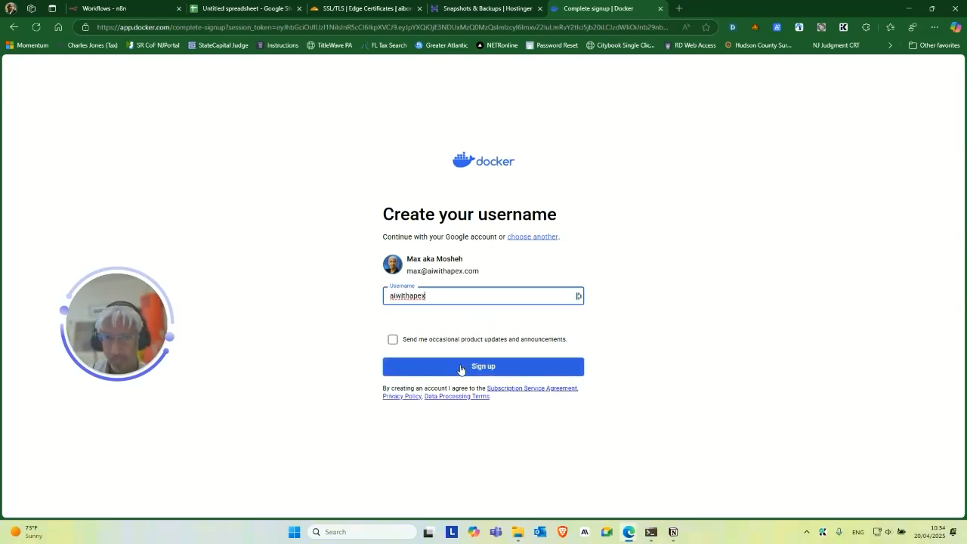
left_click(460, 369)
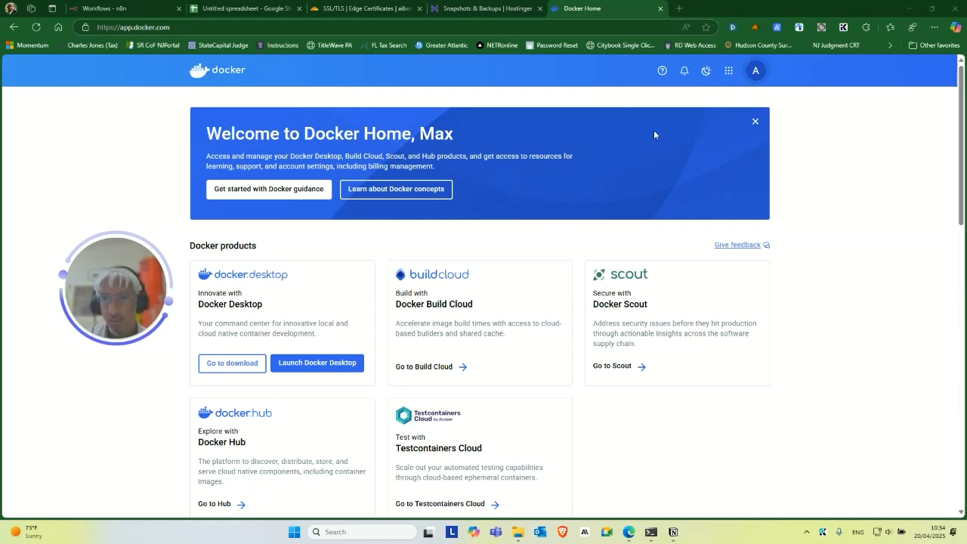
left_click_drag(126, 281, 152, 293)
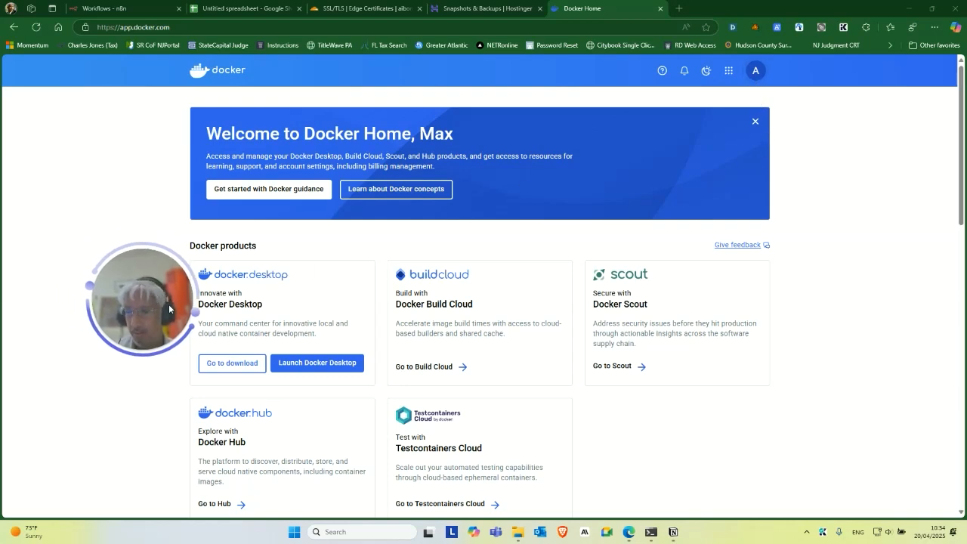
Open the Docker account center's Password settings, then return to the key spreadsheet.
left_click(755, 70)
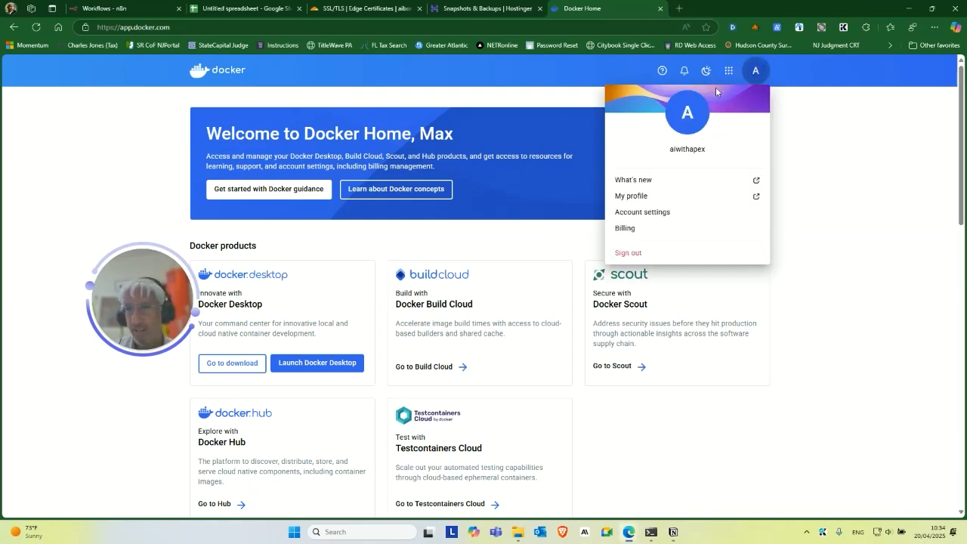
left_click(648, 217)
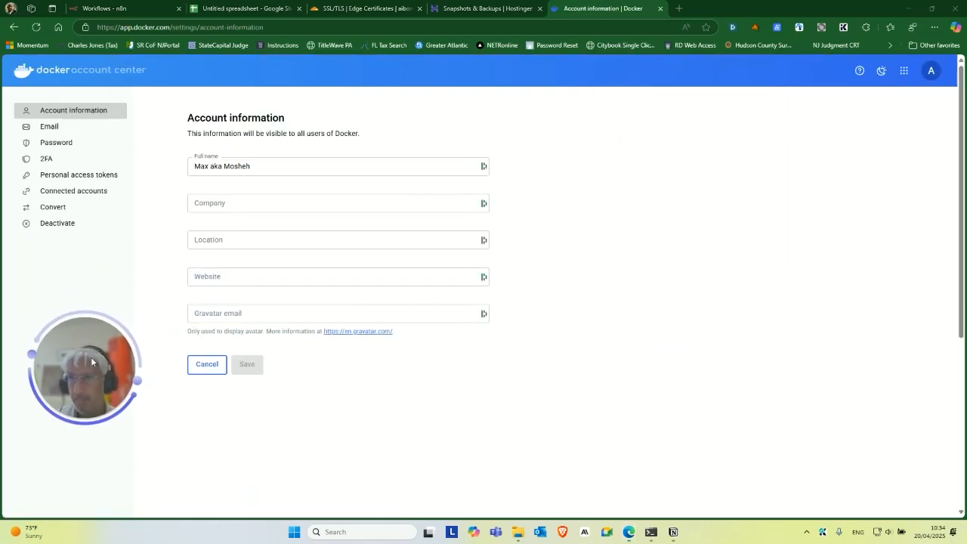
left_click(76, 143)
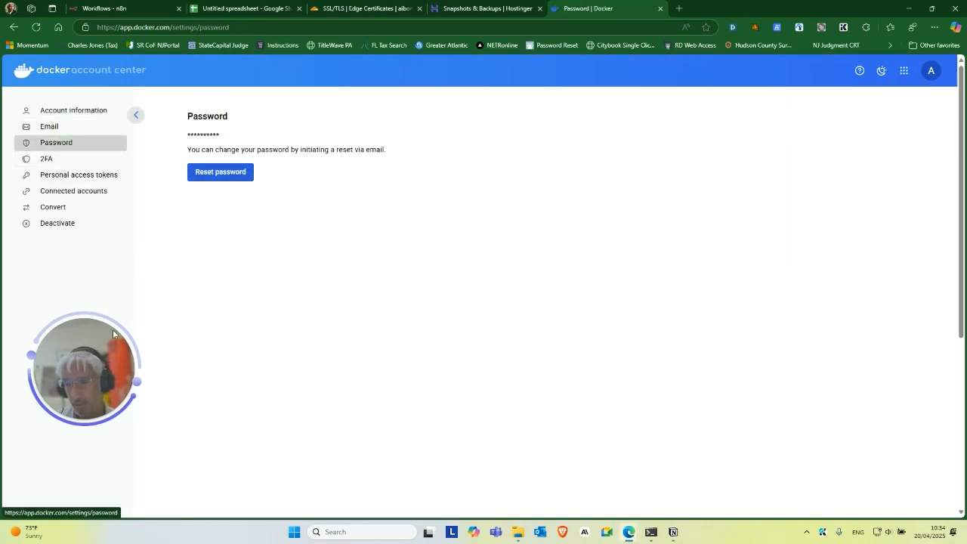
left_click_drag(112, 329, 337, 270)
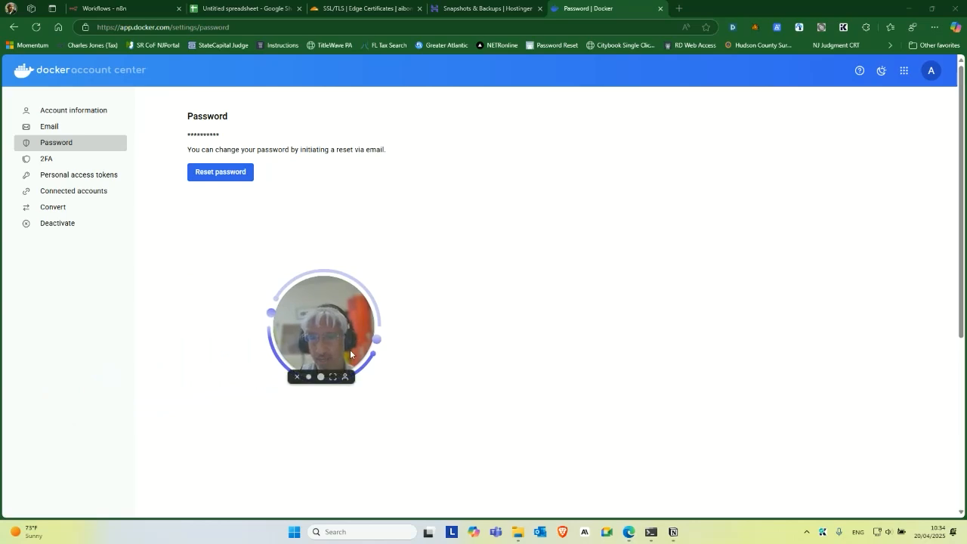
left_click(230, 10)
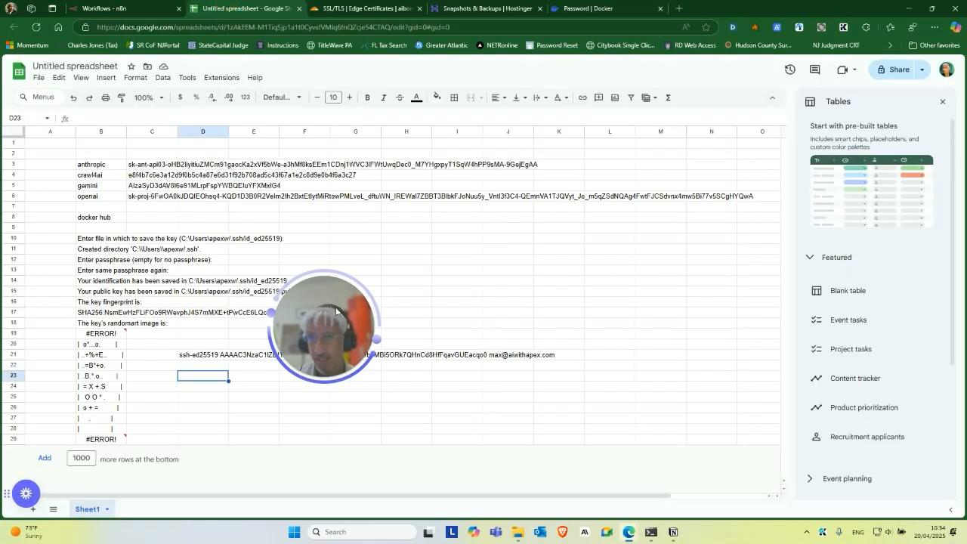
Select cell C8 beside docker hub and look up saved logins in the password manager.
left_click_drag(336, 310, 230, 349)
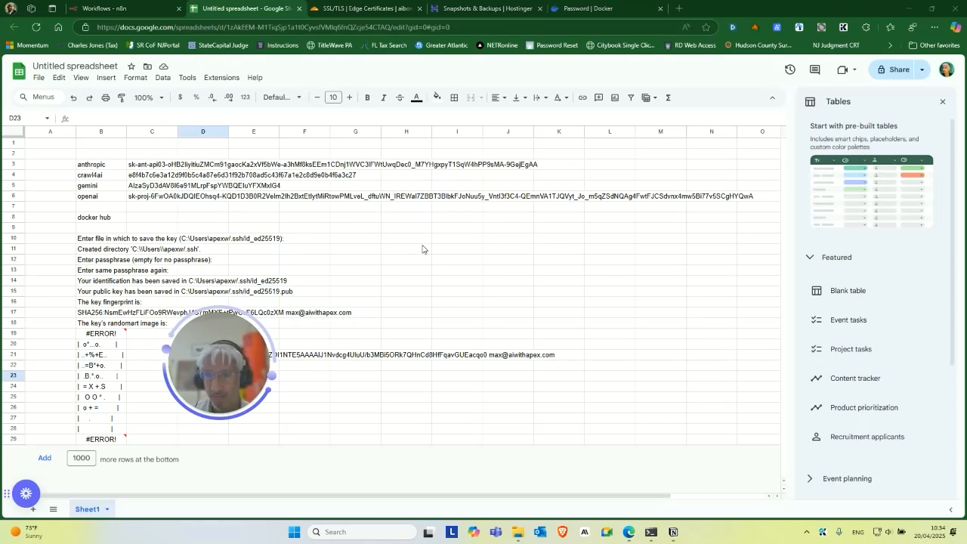
left_click(157, 219)
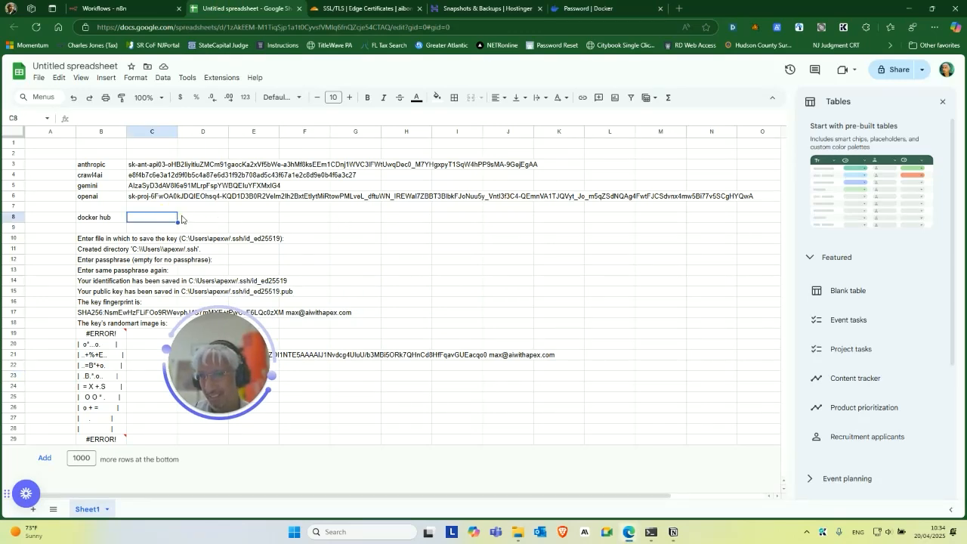
left_click_drag(225, 386, 298, 360)
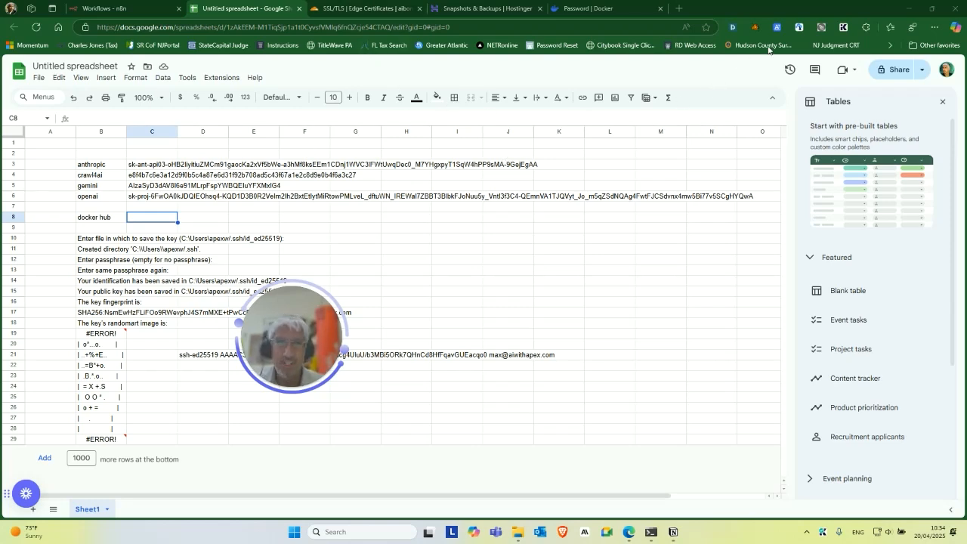
left_click(733, 28)
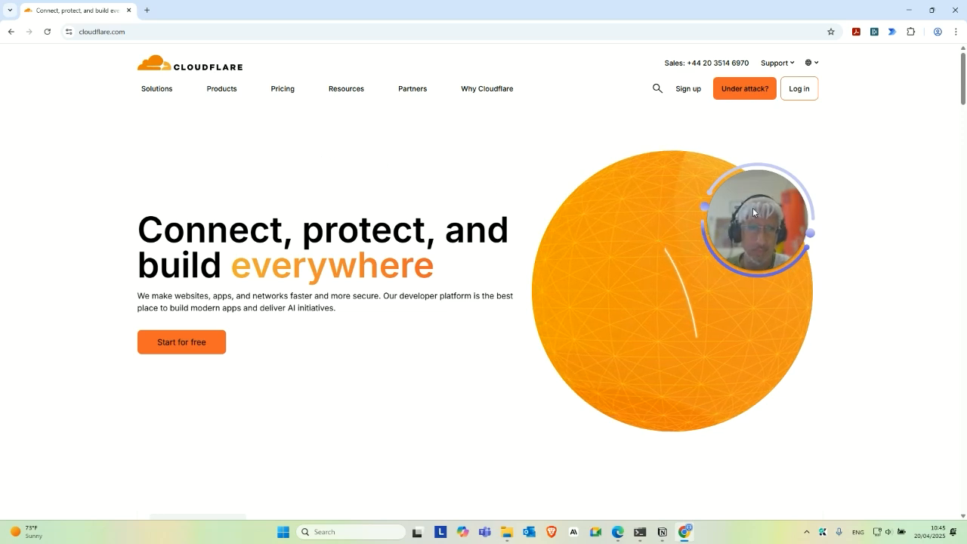
Go to the Cloudflare dashboard login and choose Continue with Google.
left_click_drag(753, 207, 384, 172)
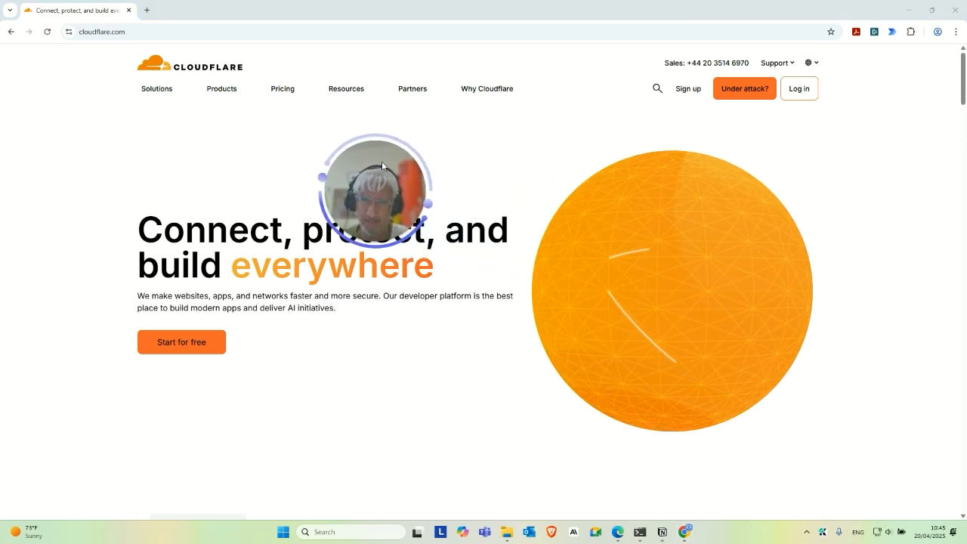
left_click_drag(382, 163, 276, 171)
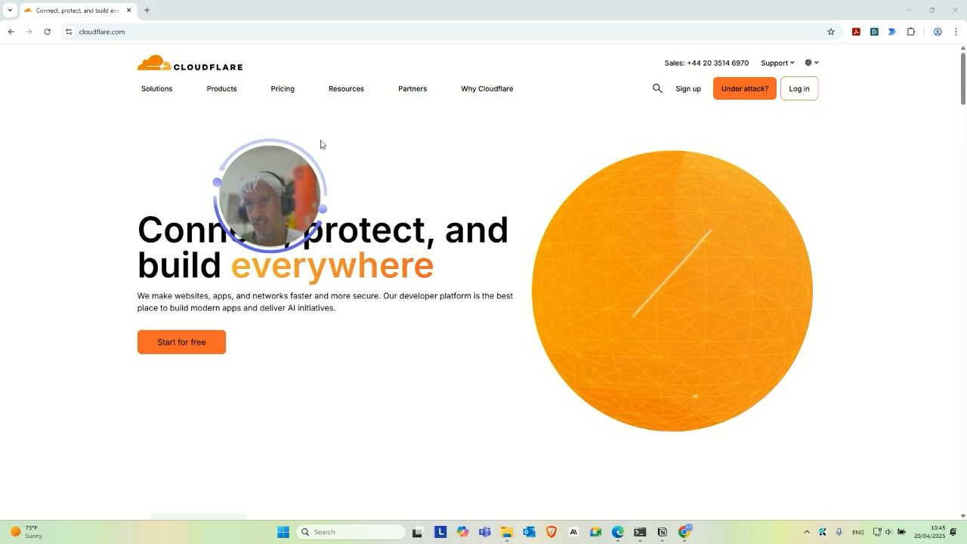
left_click_drag(291, 181, 363, 229)
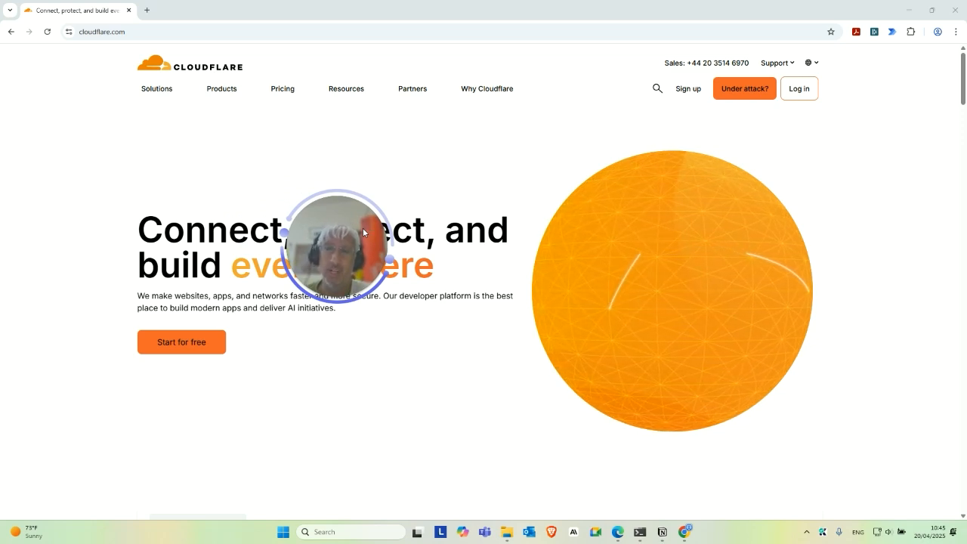
left_click_drag(375, 235, 382, 293)
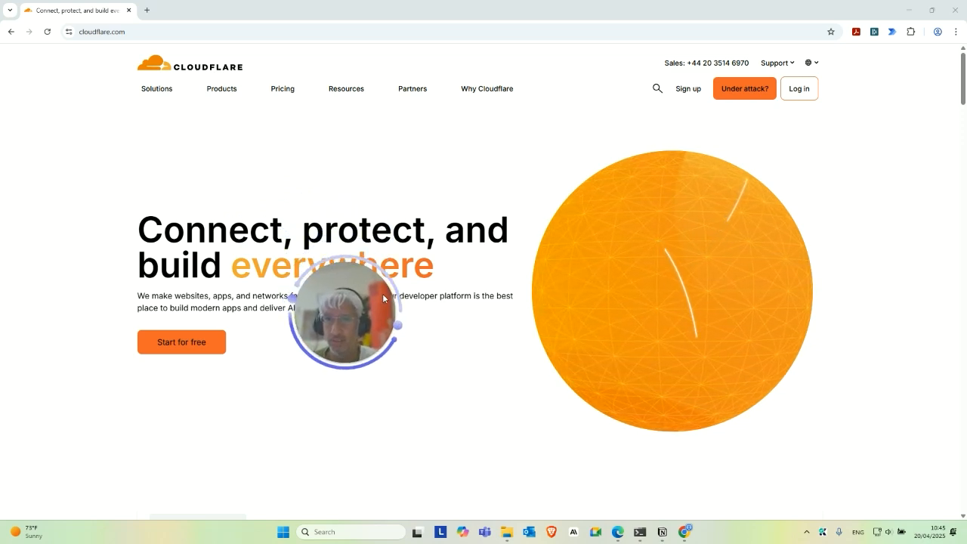
left_click(798, 90)
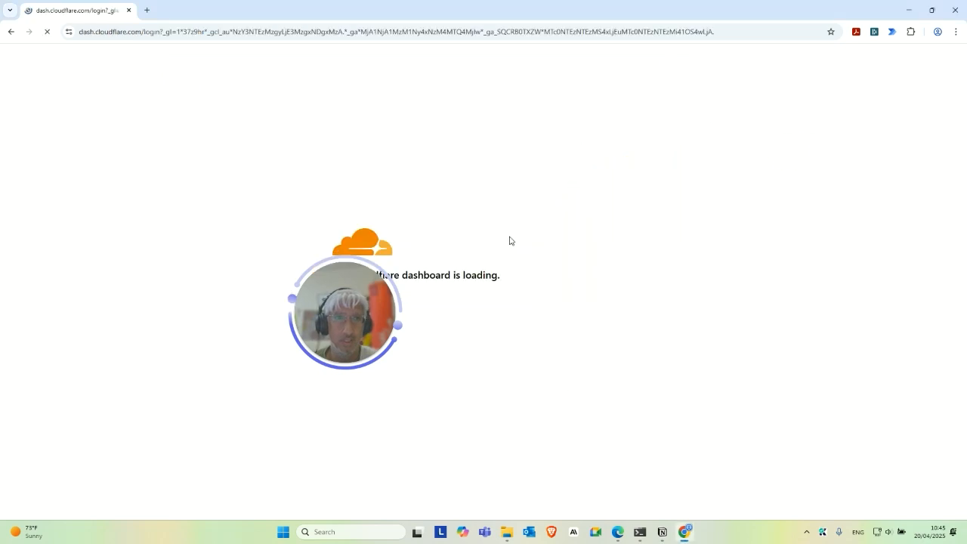
left_click_drag(366, 299, 577, 326)
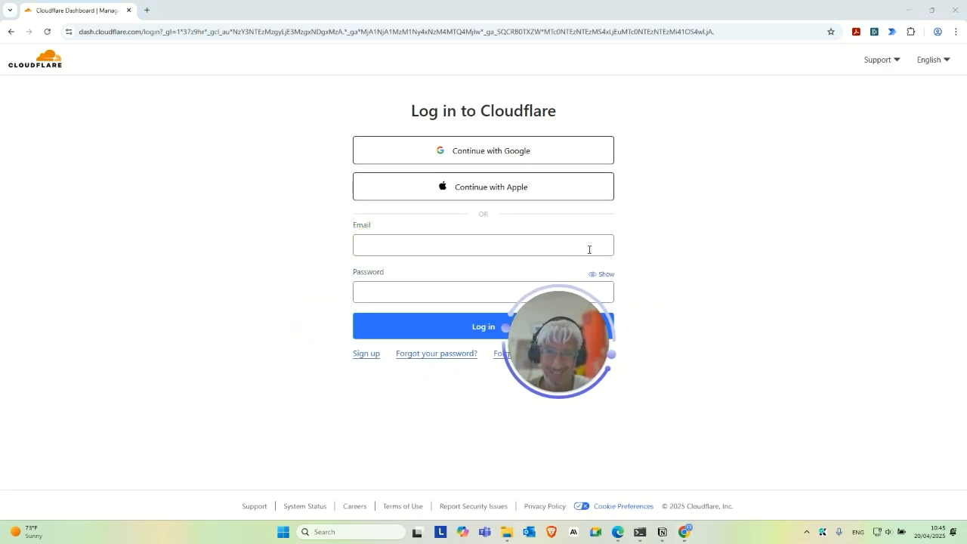
left_click_drag(578, 349, 239, 248)
left_click(495, 153)
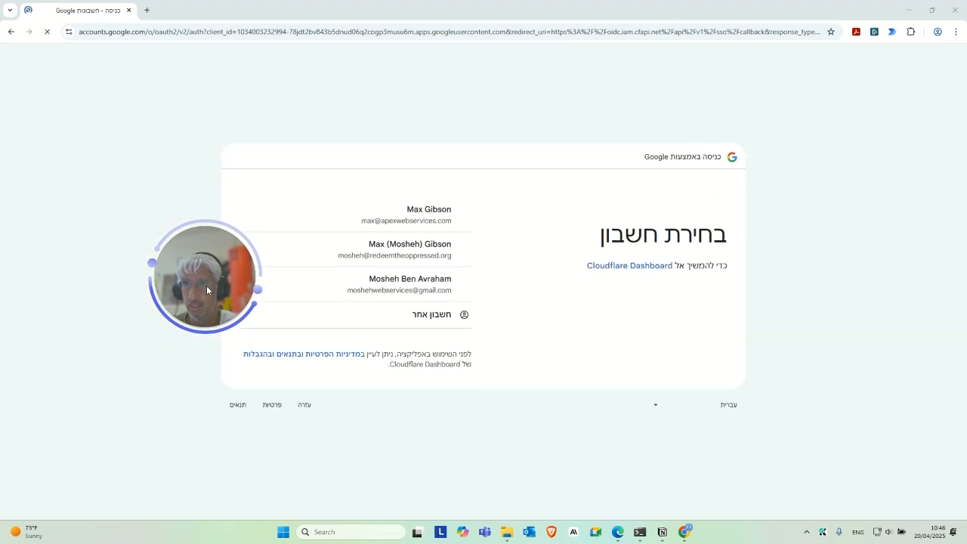
Pick the Google account and land on the Cloudflare Account Home.
left_click_drag(209, 282, 150, 219)
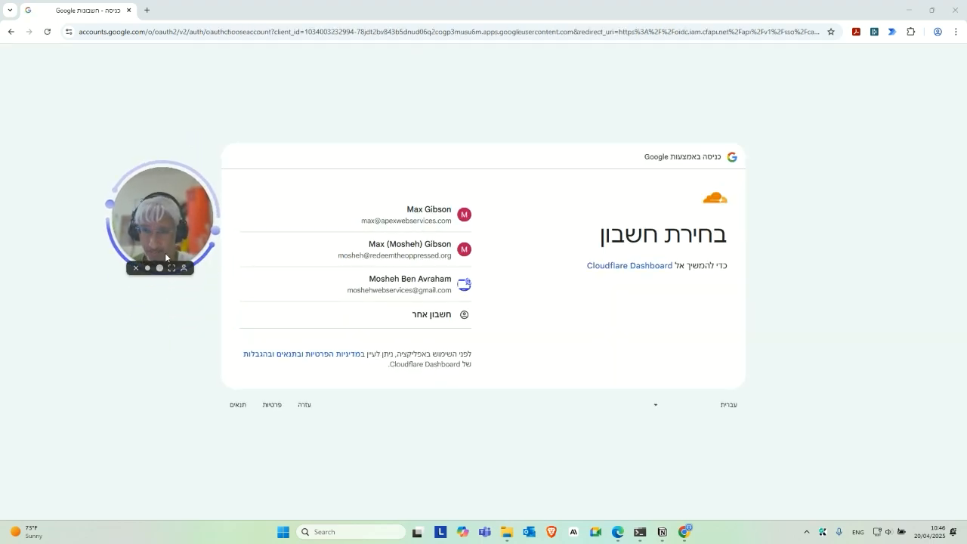
left_click_drag(164, 257, 146, 197)
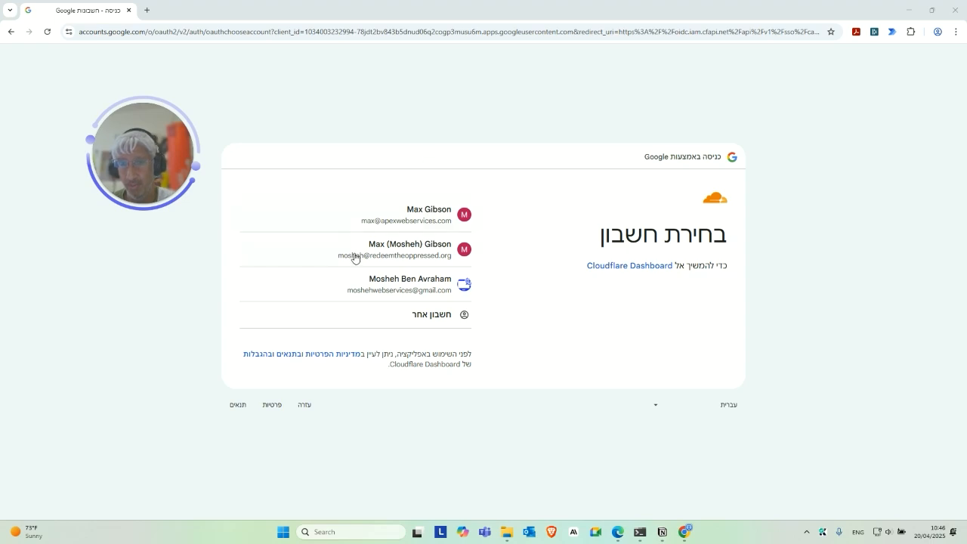
left_click(457, 276)
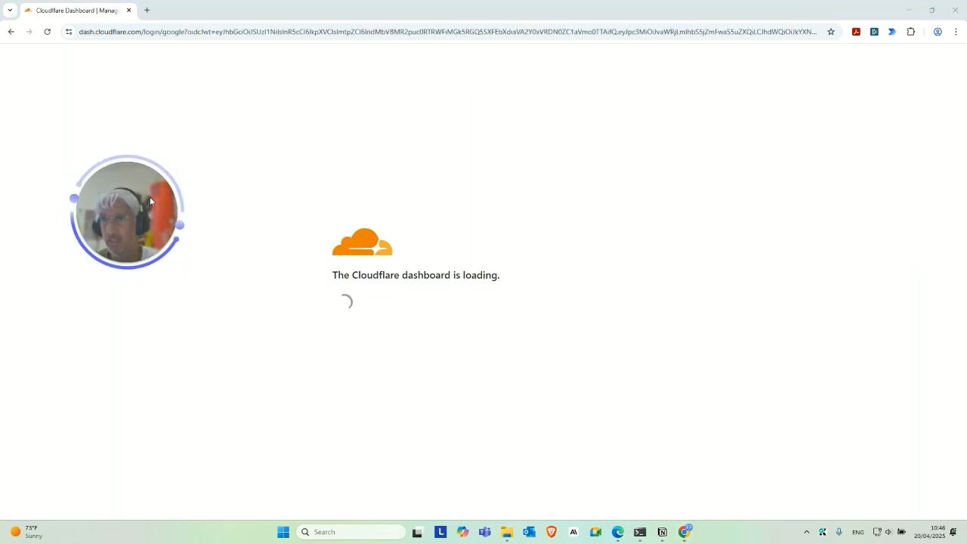
left_click_drag(150, 197, 903, 245)
left_click(746, 176)
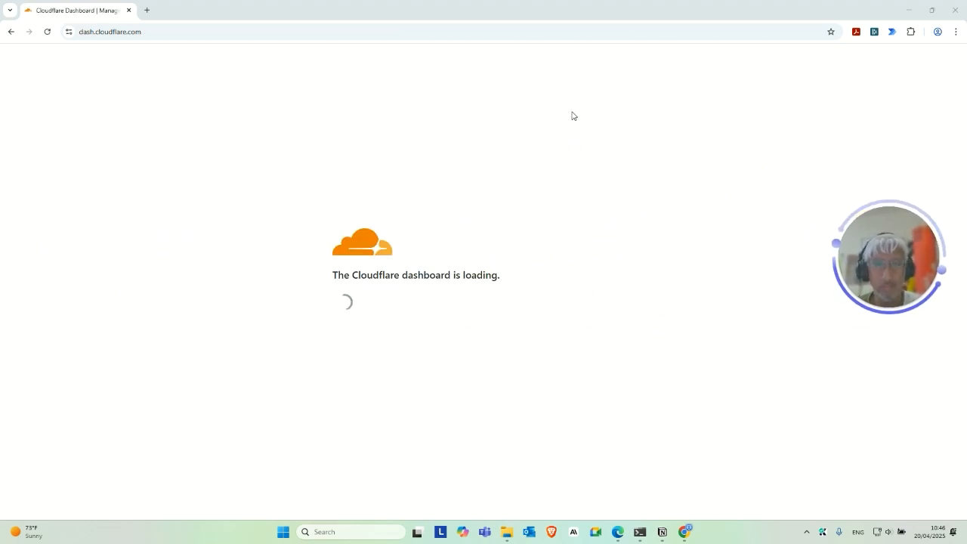
left_click_drag(889, 259, 105, 283)
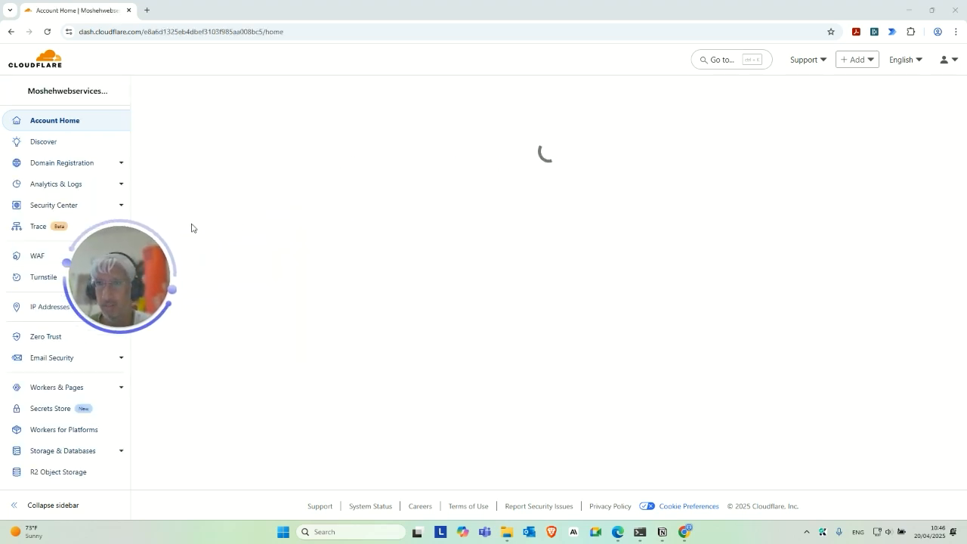
left_click_drag(148, 261, 863, 250)
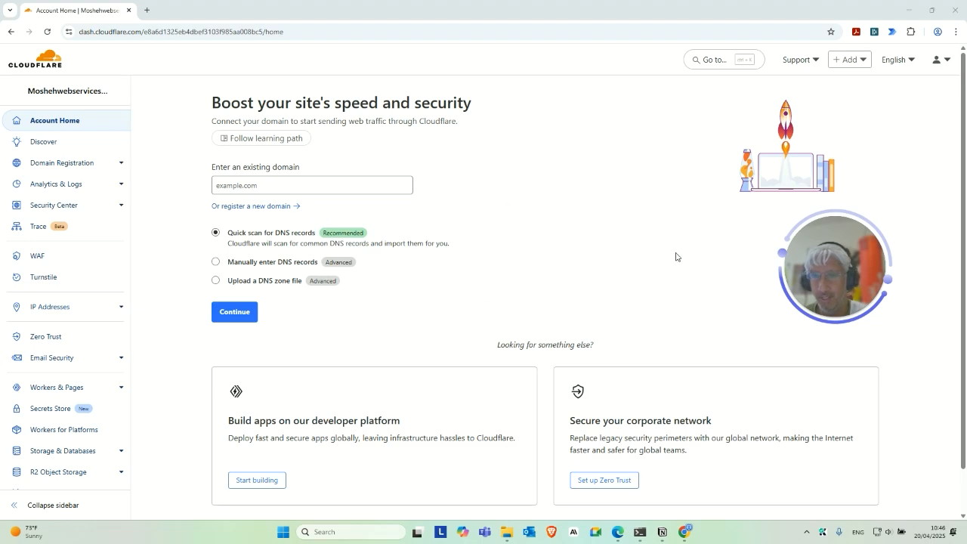
Enter aiwithapex.com as the existing domain and submit it for a quick DNS scan.
left_click_drag(807, 261, 582, 213)
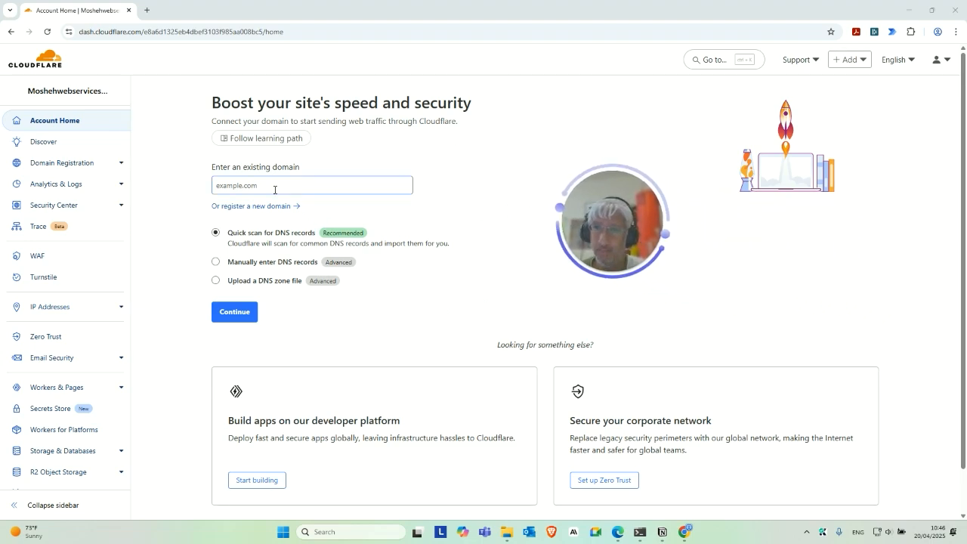
left_click(334, 182)
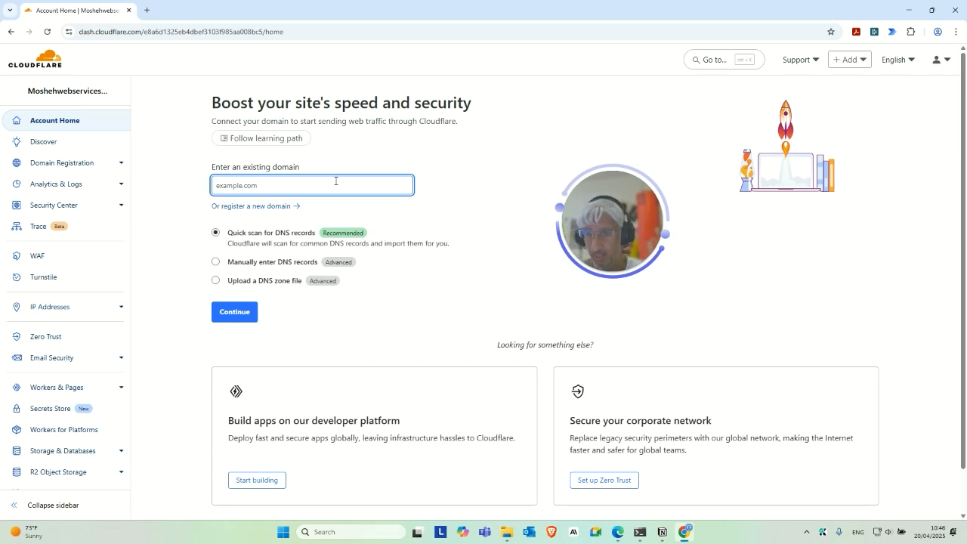
type("apex.com")
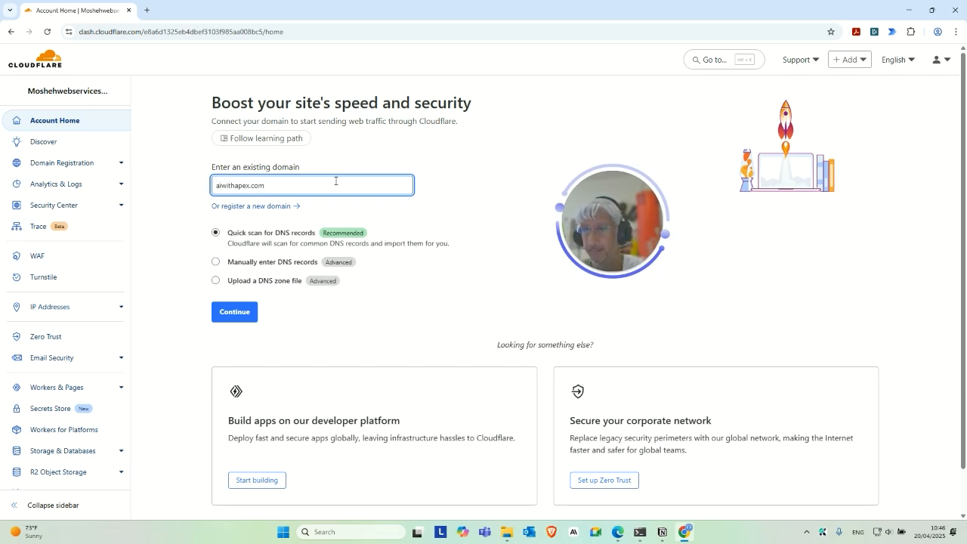
left_click(238, 321)
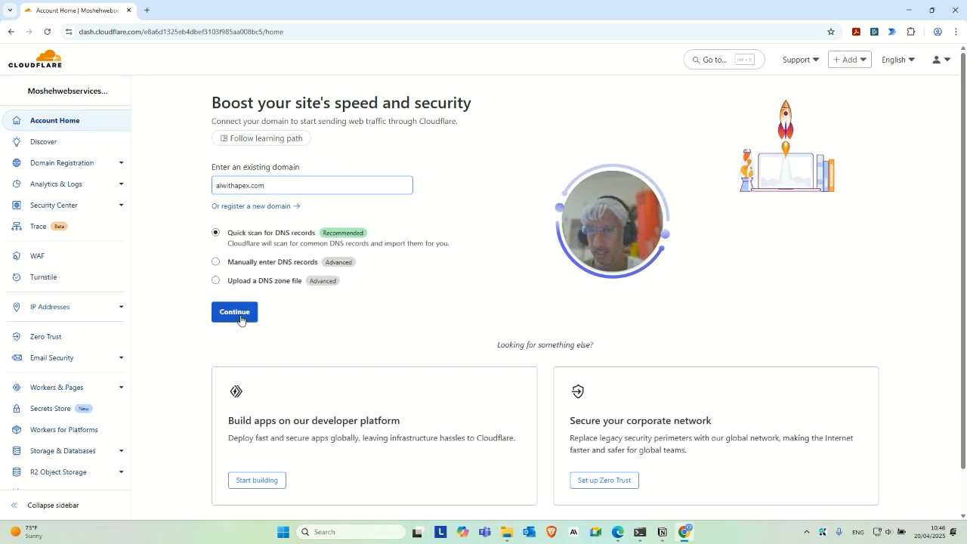
left_click_drag(627, 217, 126, 125)
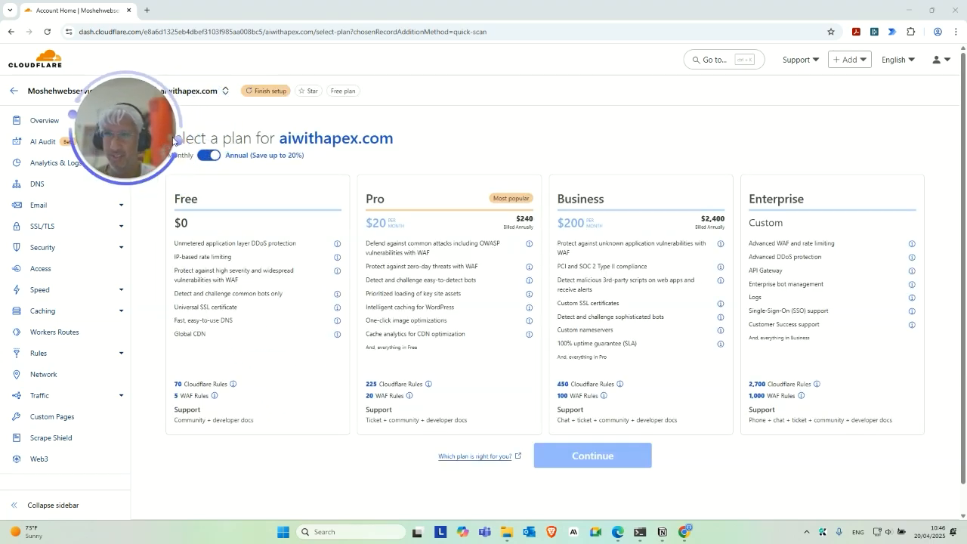
left_click_drag(130, 142, 101, 172)
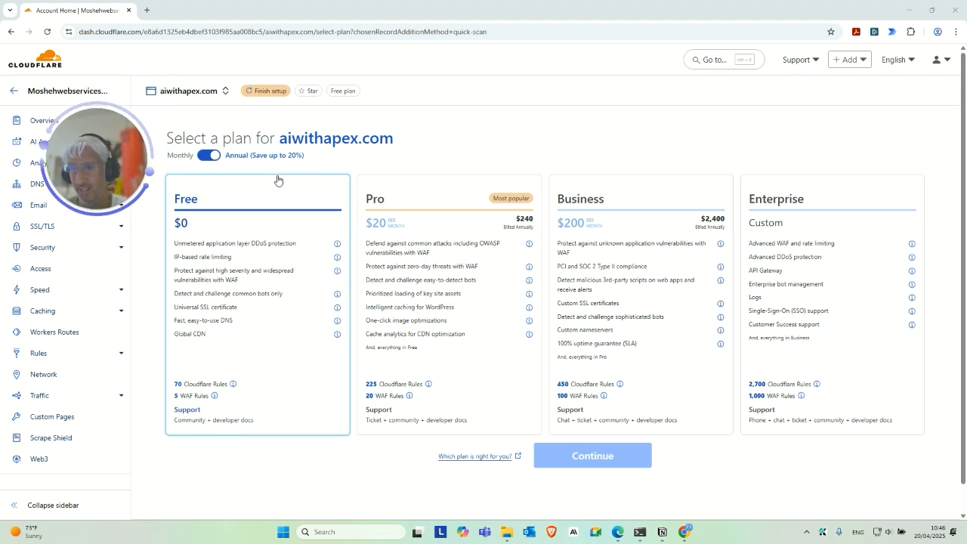
Select the Free plan and continue to the scanned DNS records.
left_click(276, 294)
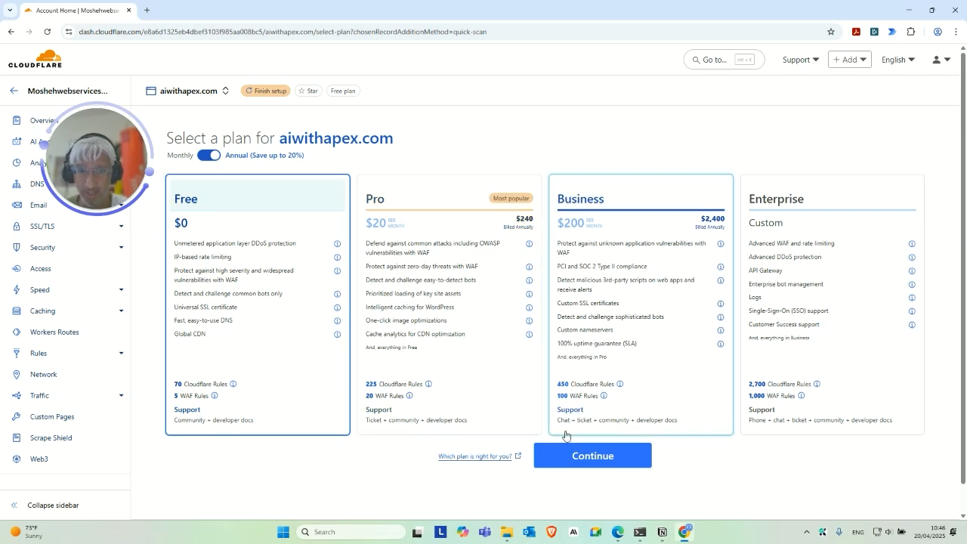
left_click(578, 455)
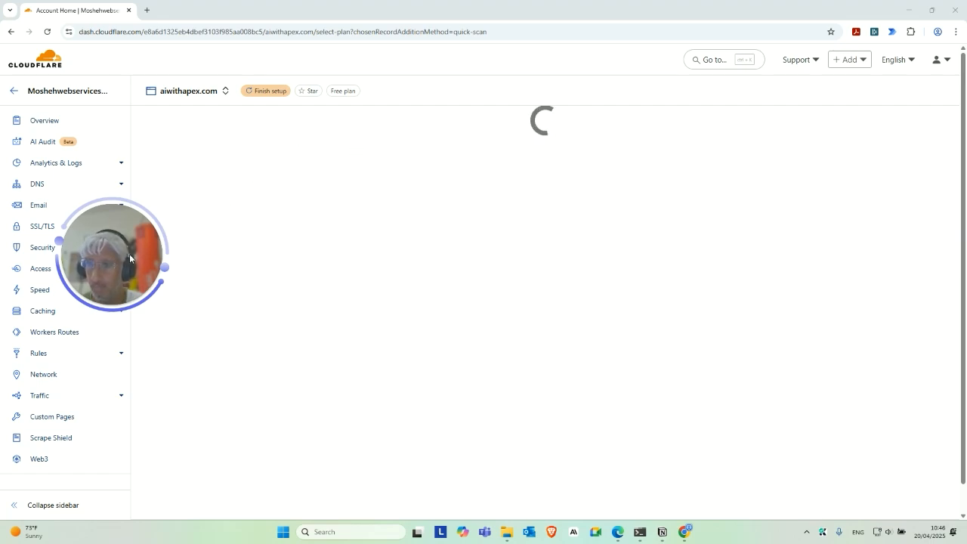
left_click_drag(130, 258, 160, 291)
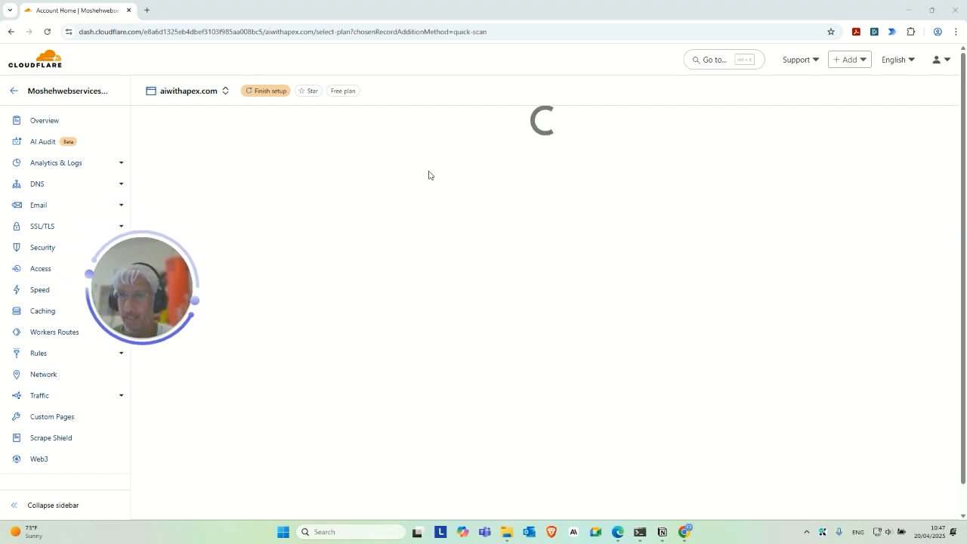
left_click_drag(151, 292, 236, 316)
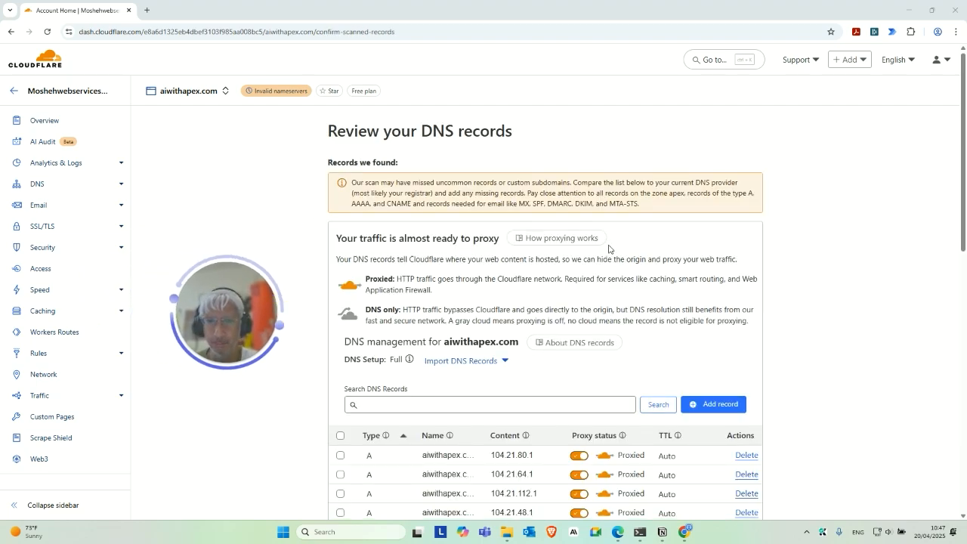
Accept the scanned DNS records and continue to aiwithapex.com's activation steps.
scroll(531, 293, "down", 6)
scroll(531, 293, "down", 3)
scroll(543, 290, "up", 10)
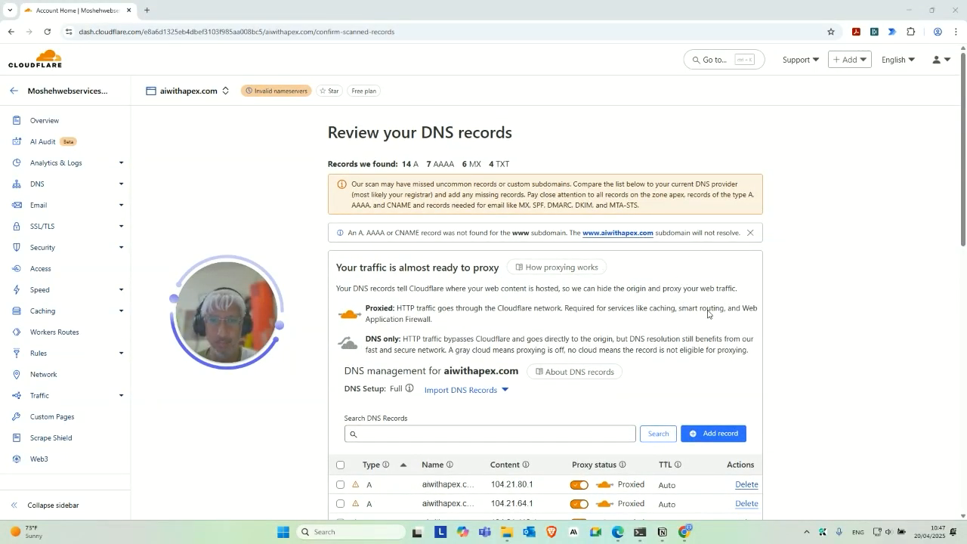
scroll(649, 355, "down", 10)
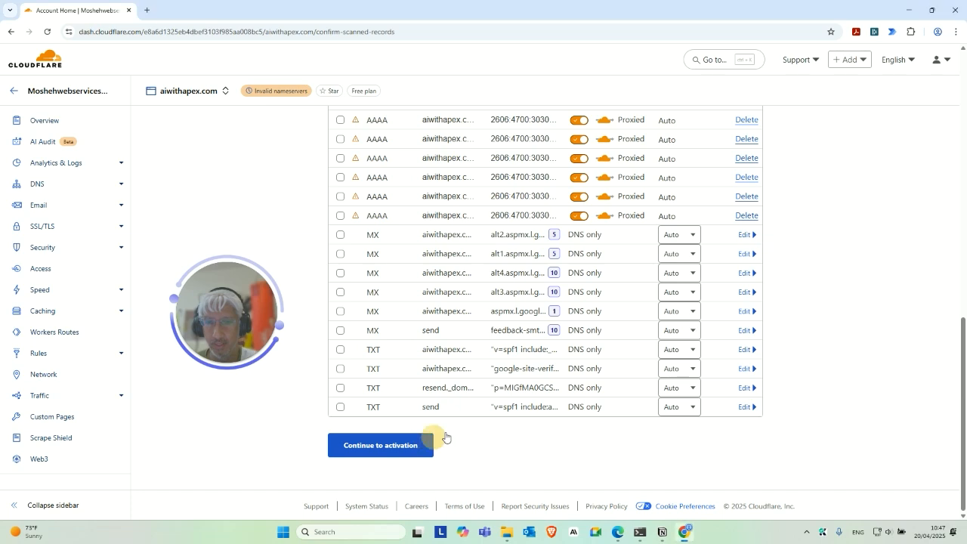
left_click(435, 441)
Read through the nameserver update directions and close the Chrome window.
left_click_drag(232, 331, 200, 239)
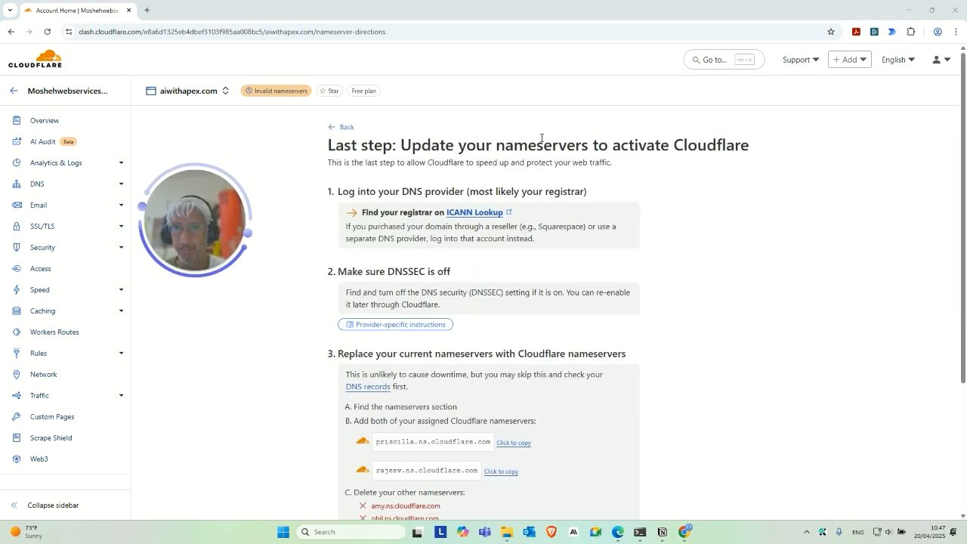
scroll(535, 283, "down", 3)
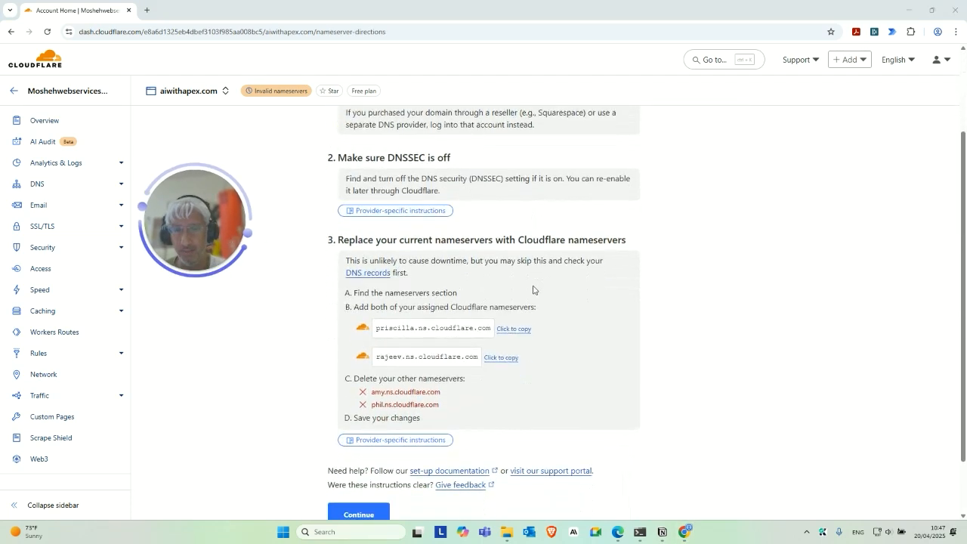
scroll(546, 304, "up", 3)
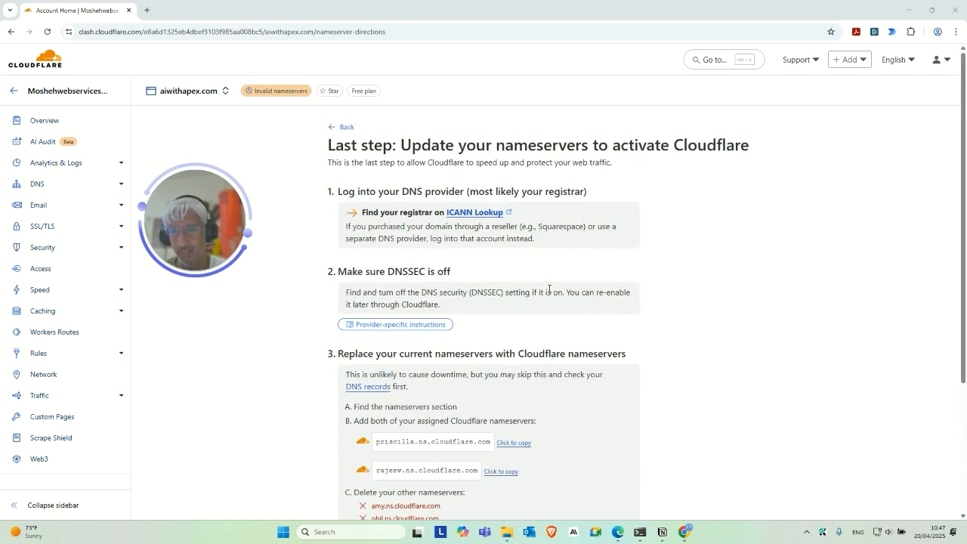
scroll(549, 289, "down", 3)
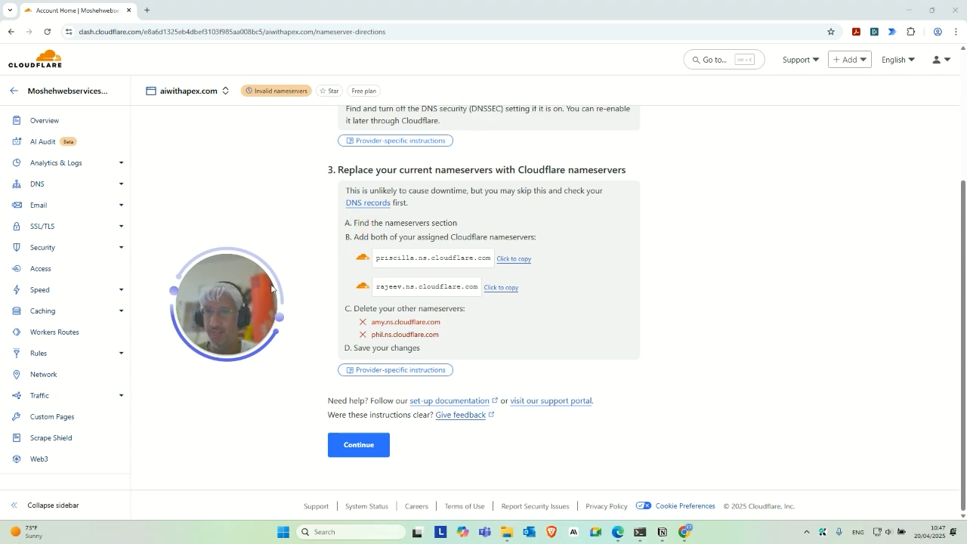
left_click_drag(248, 297, 299, 301)
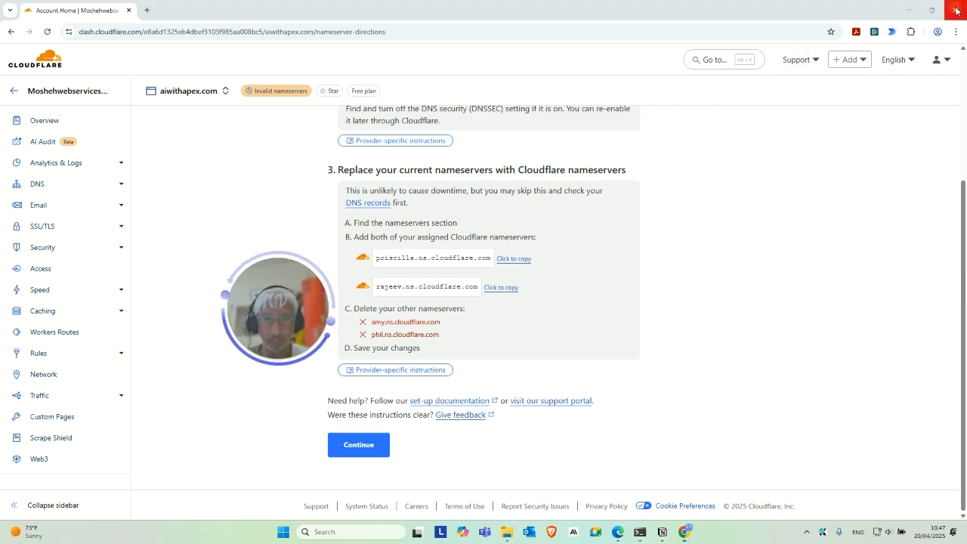
left_click(956, 9)
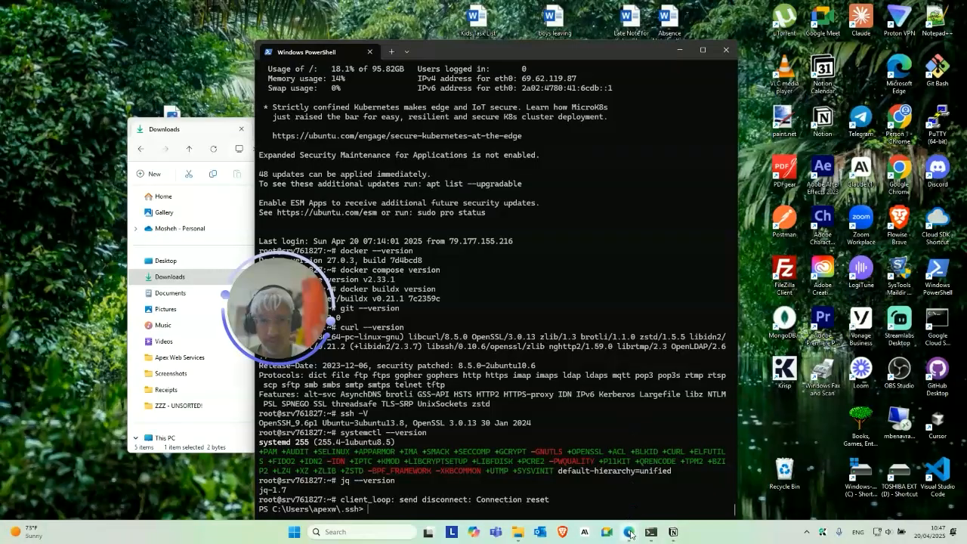
Bring back the aibonanza.org dashboard and open its DNS Records page.
mouse_move(630, 533)
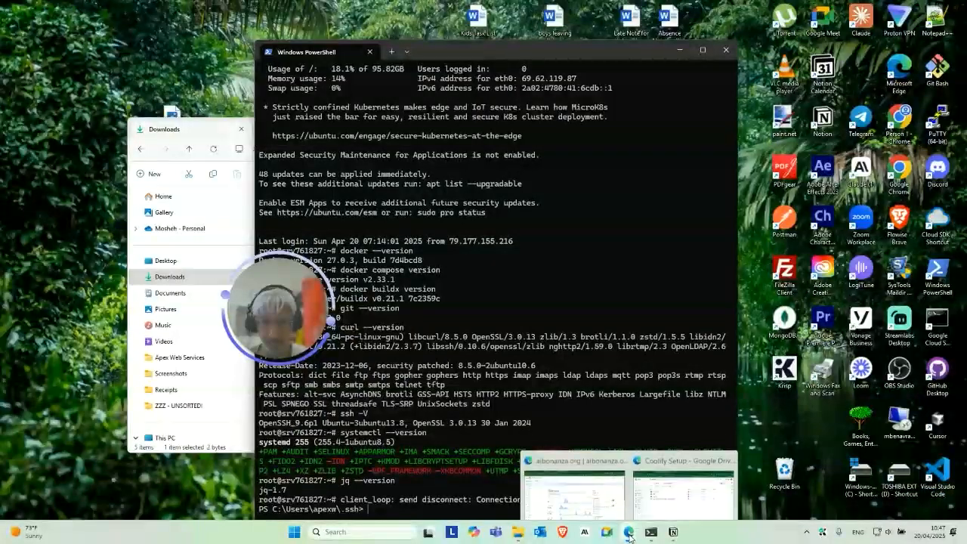
left_click(574, 490)
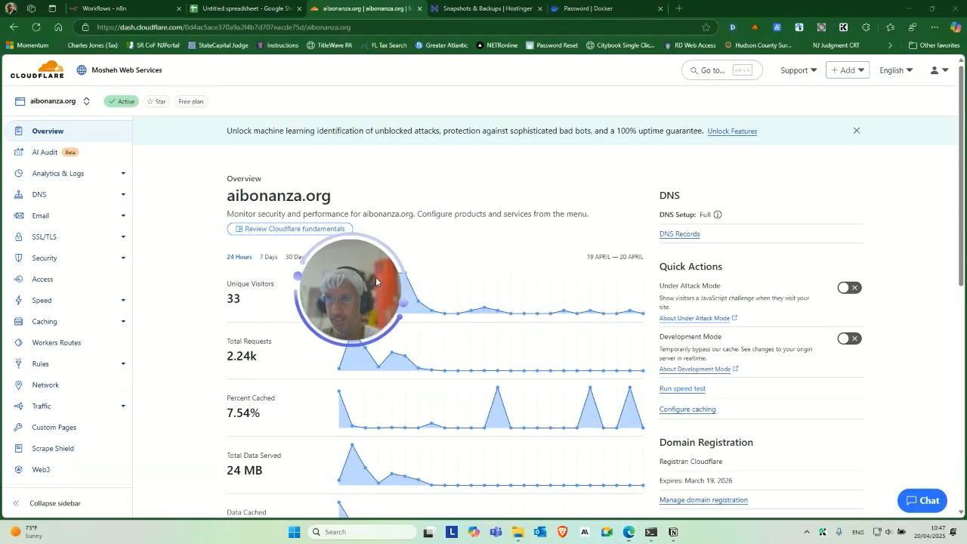
left_click_drag(376, 281, 519, 143)
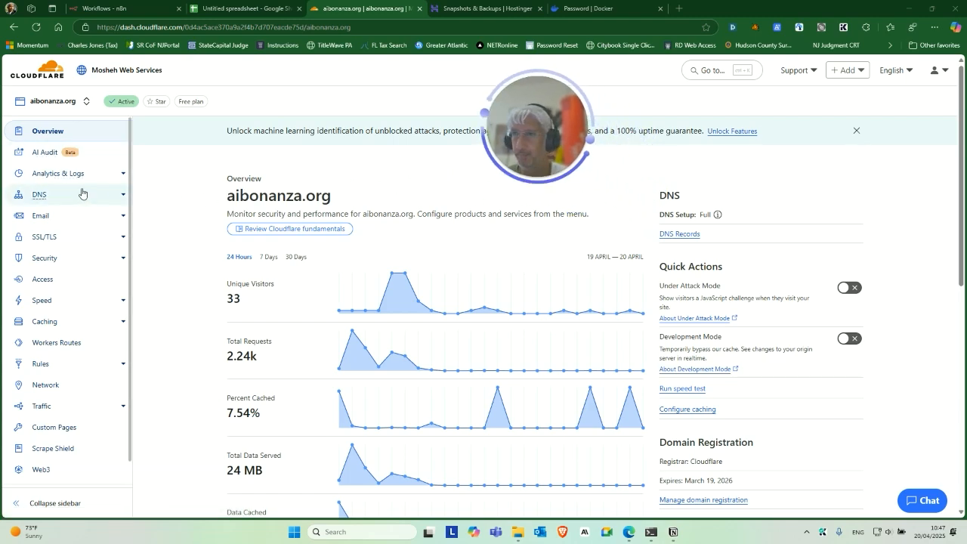
scroll(341, 323, "down", 7)
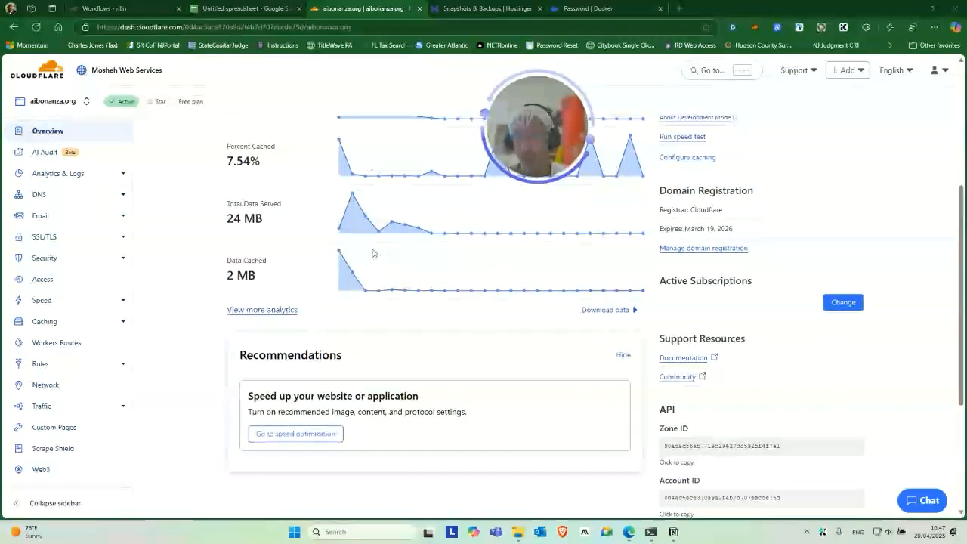
scroll(354, 326, "up", 5)
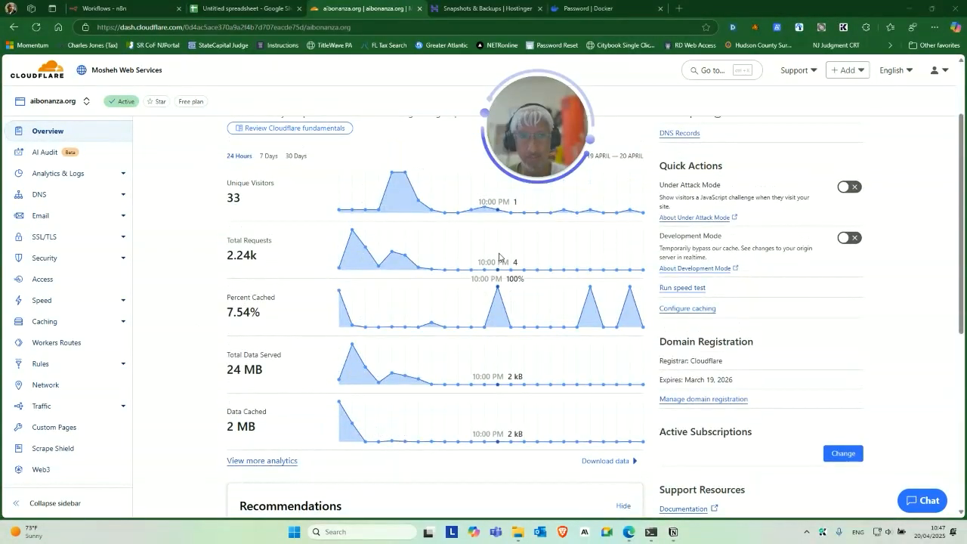
left_click(42, 194)
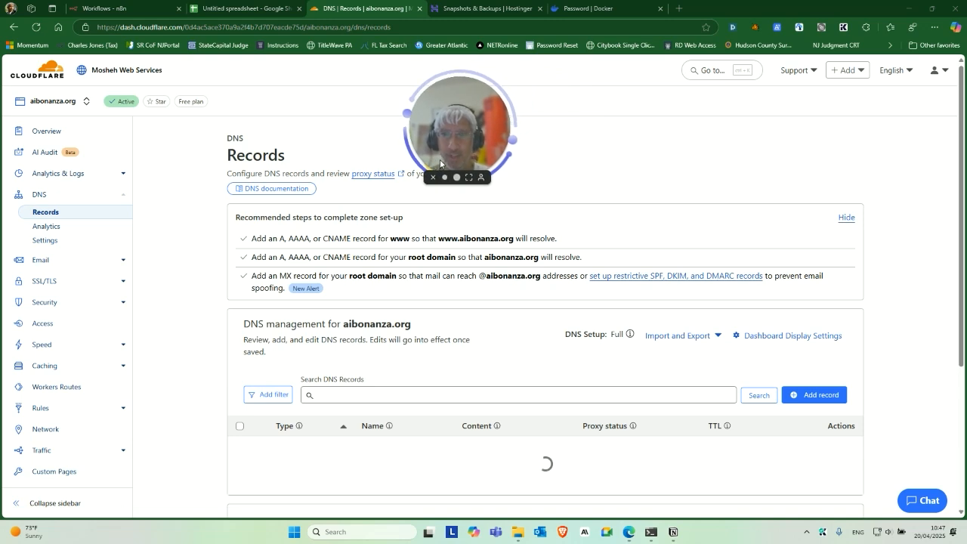
Review the proxied coolify, crawl4ai and n8n records, then switch to the Hostinger tab.
scroll(416, 324, "down", 1)
scroll(454, 313, "down", 2)
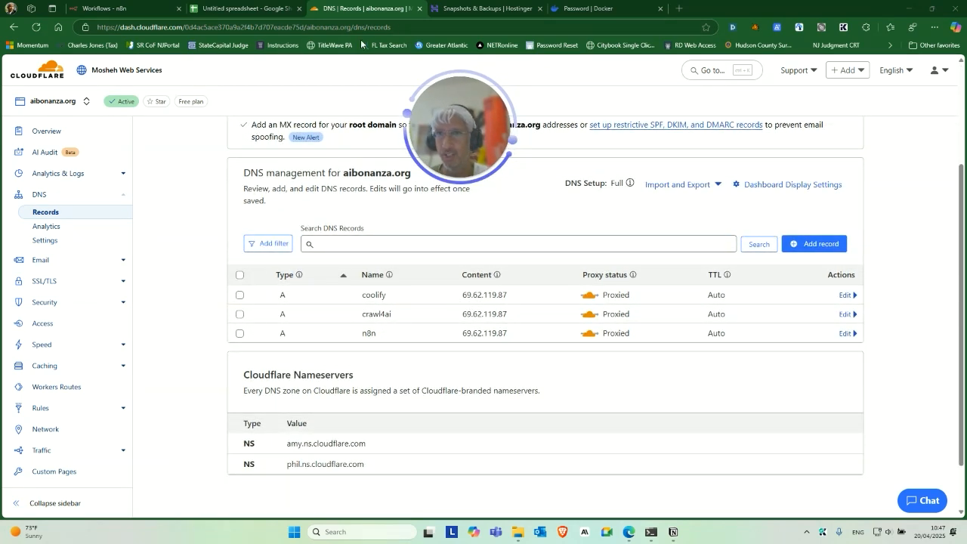
left_click(492, 7)
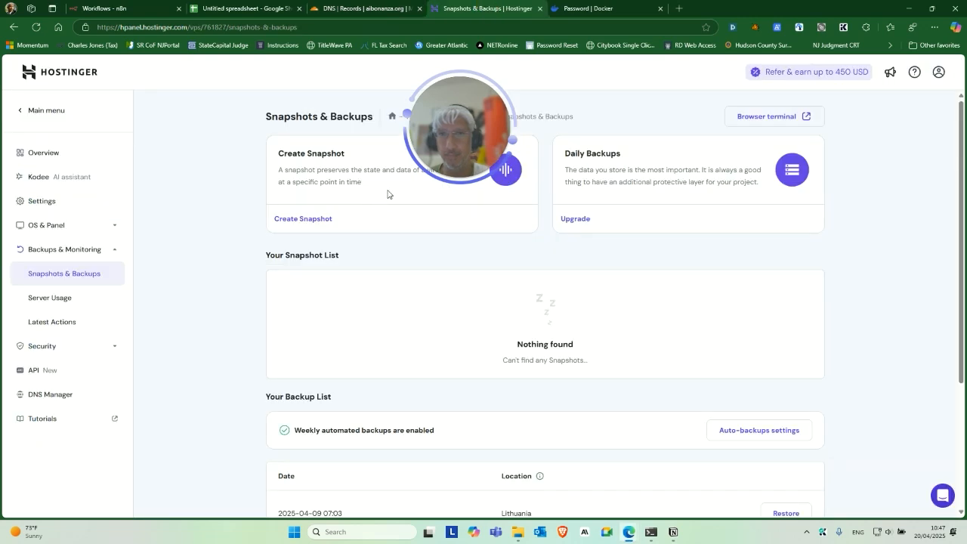
Copy the VPS IPv4 address 69.62.119.87 from Hostinger's IP settings, then return to Cloudflare.
left_click(40, 202)
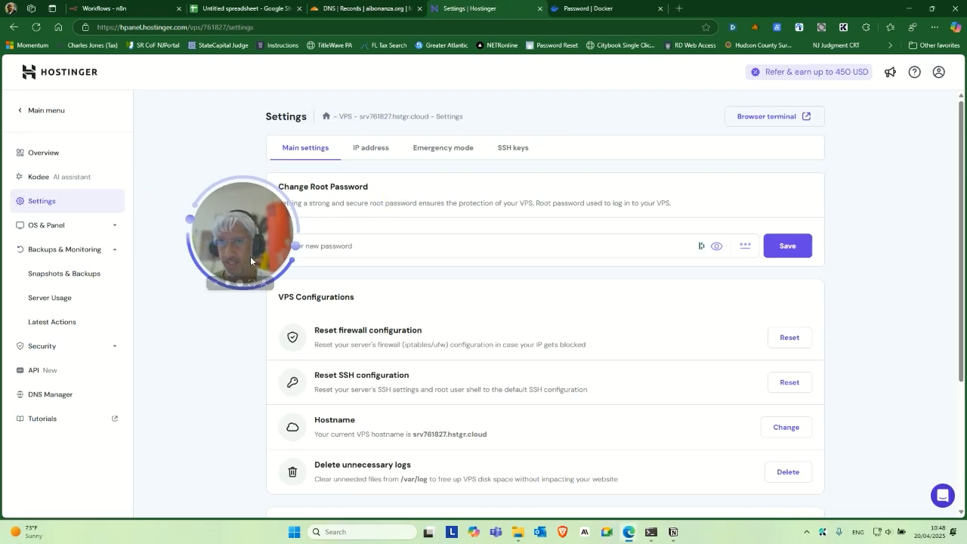
left_click(375, 155)
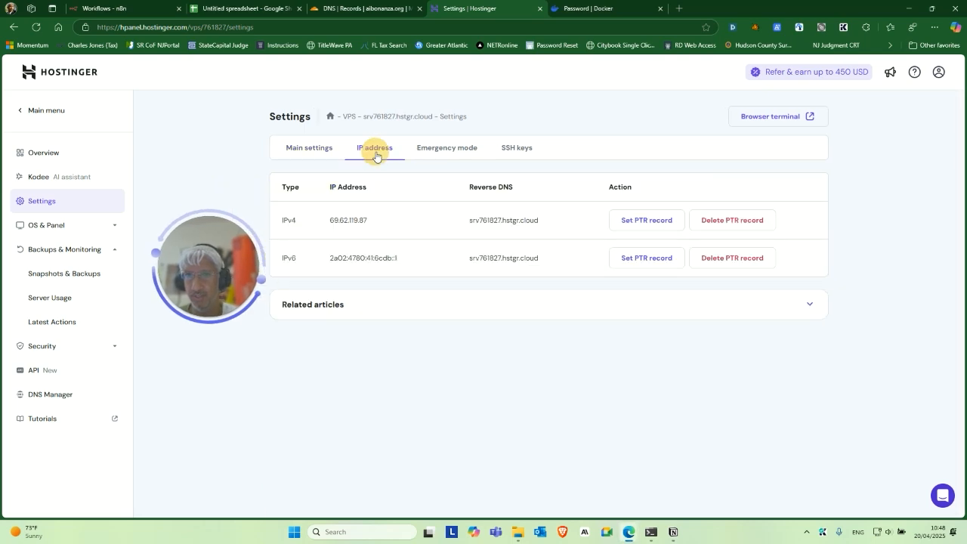
double_click(346, 220)
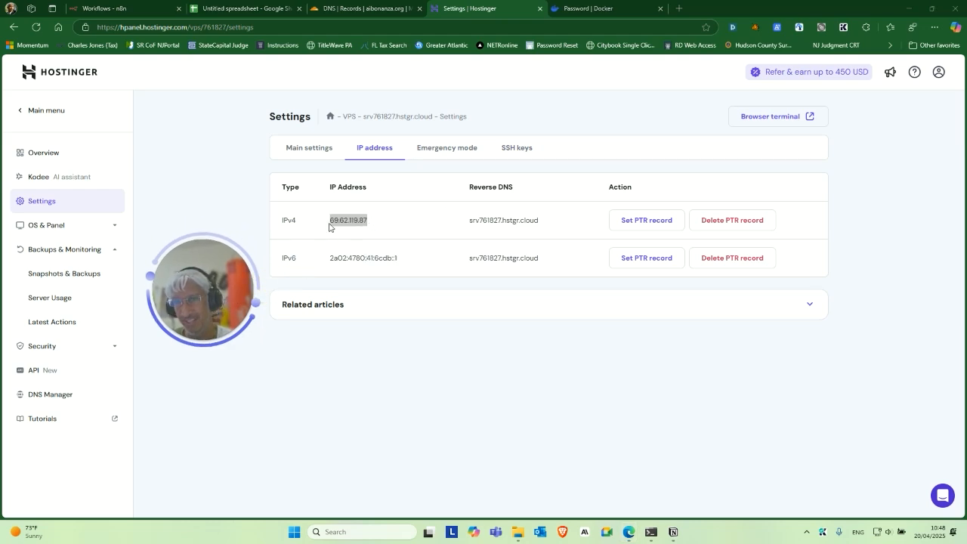
double_click(346, 224)
key("ctrl+c")
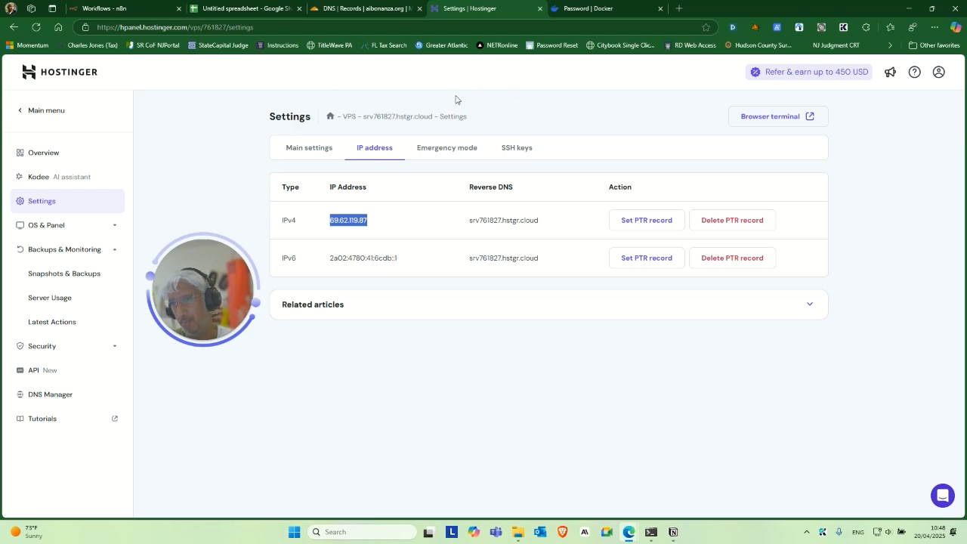
left_click(387, 6)
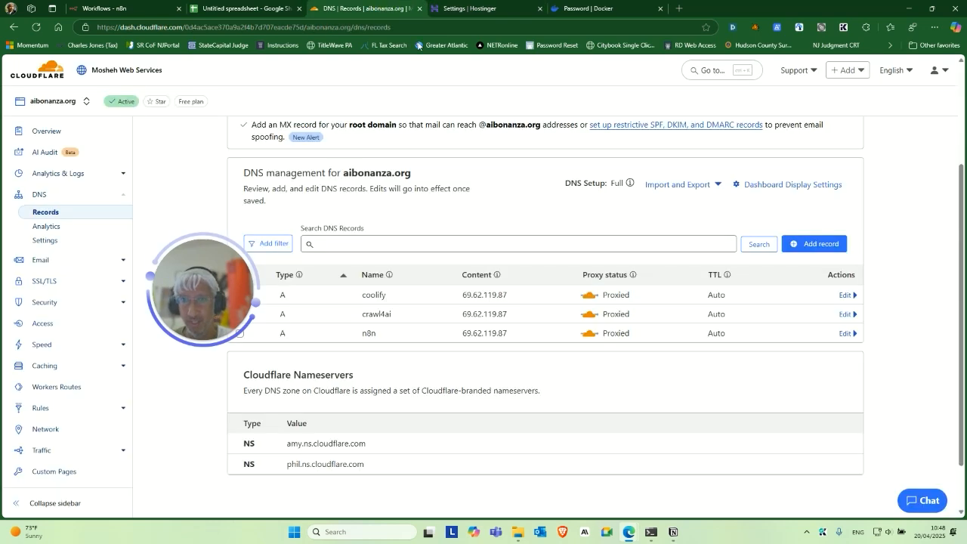
Close the Docker tab and save a proxied A record 'bob' pointing to 69.62.119.87.
left_click(659, 9)
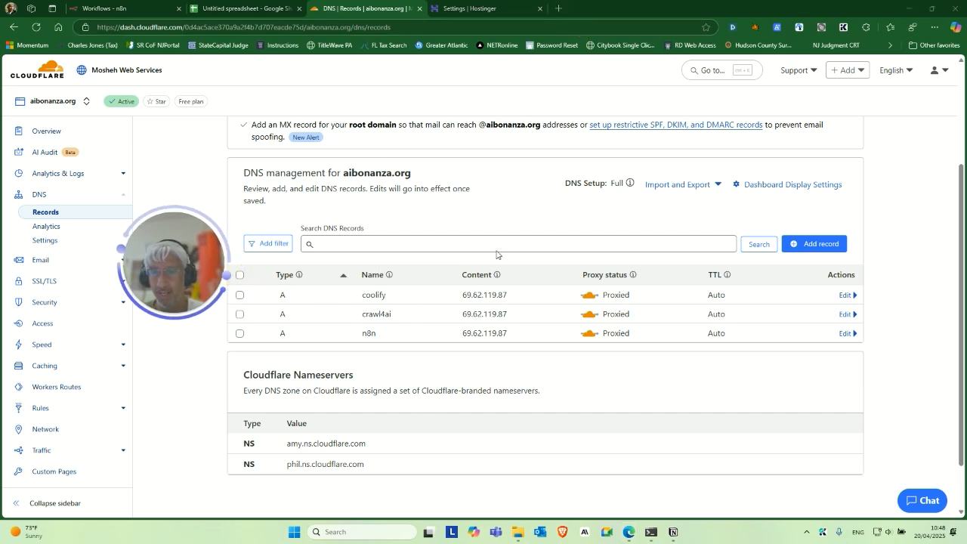
left_click(818, 244)
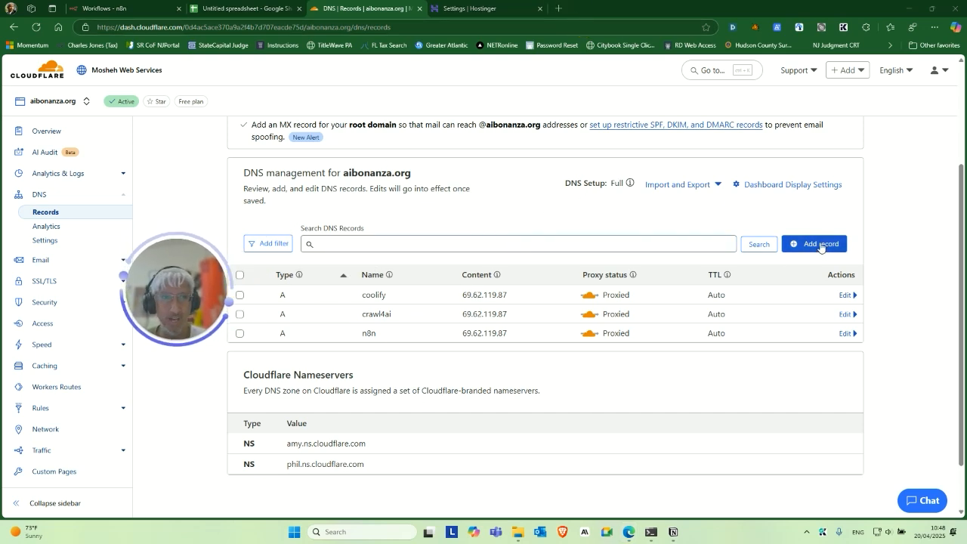
left_click(369, 317)
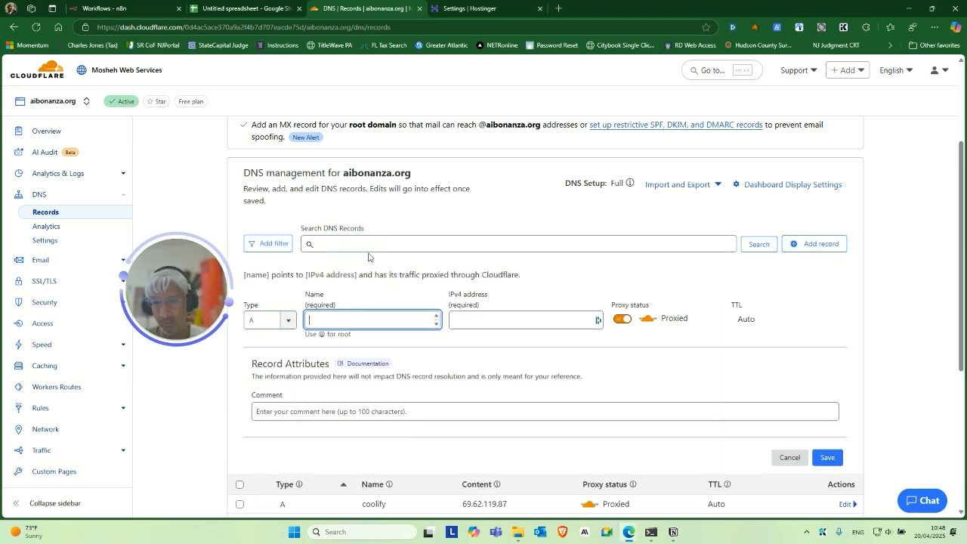
scroll(428, 276, "down", 2)
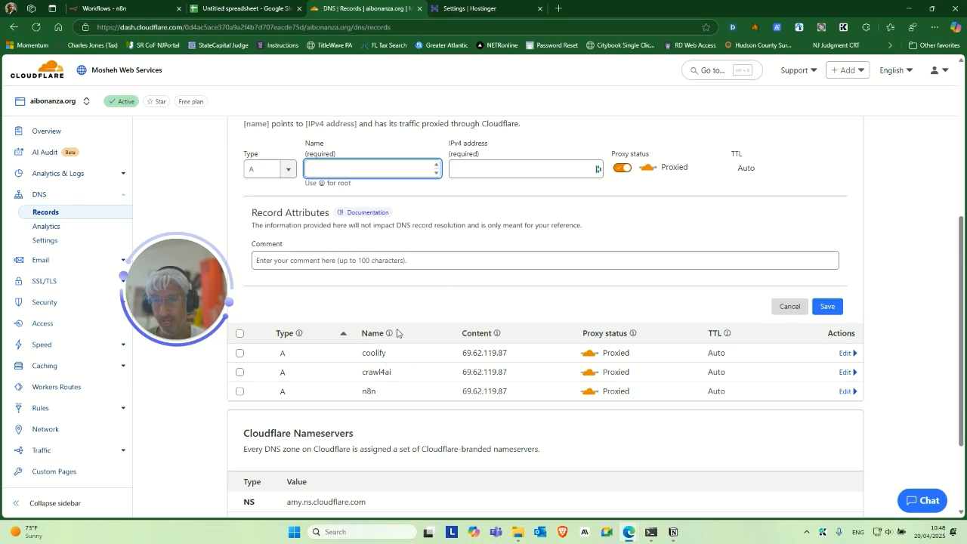
scroll(371, 274, "up", 1)
type("bo")
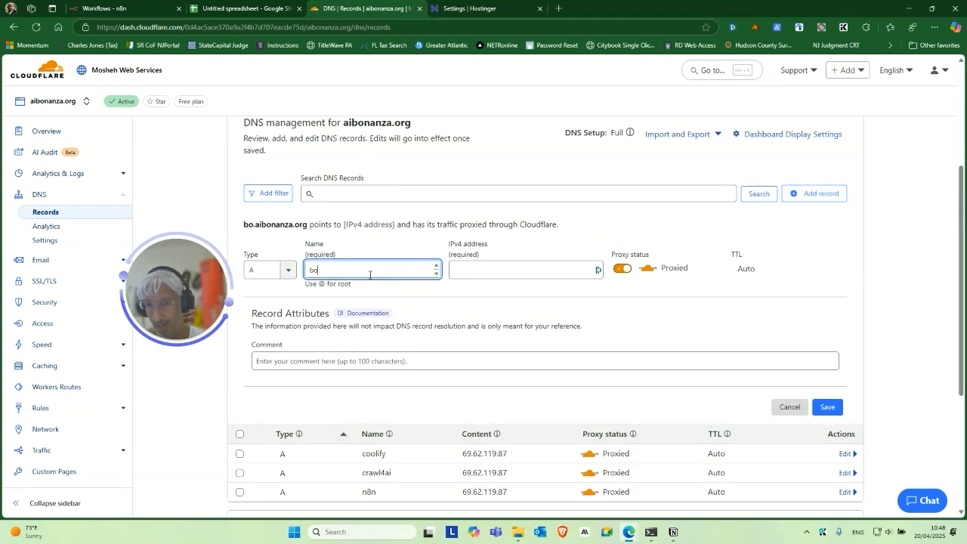
type("b")
key("Tab")
key("ctrl+v")
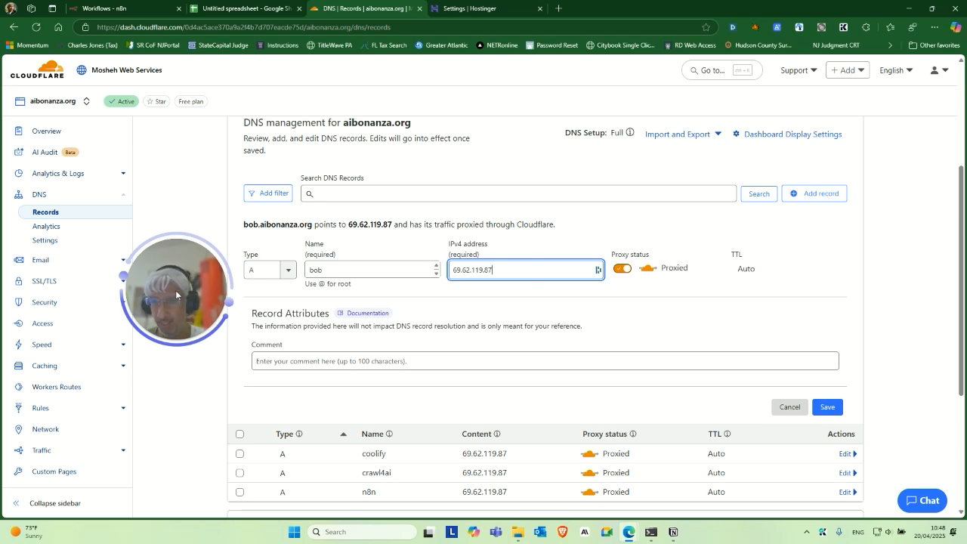
left_click_drag(176, 294, 173, 318)
scroll(806, 251, "down", 1)
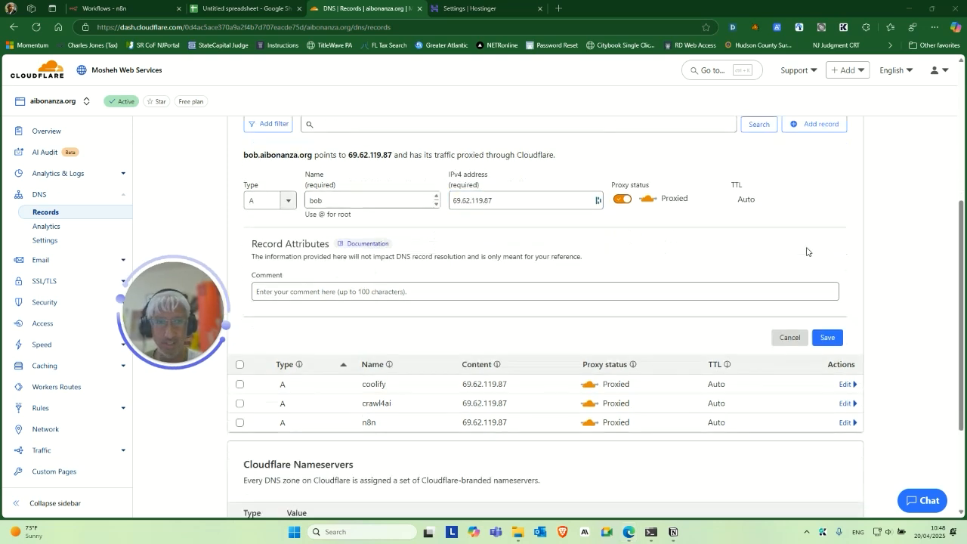
scroll(806, 251, "down", 1)
left_click(826, 307)
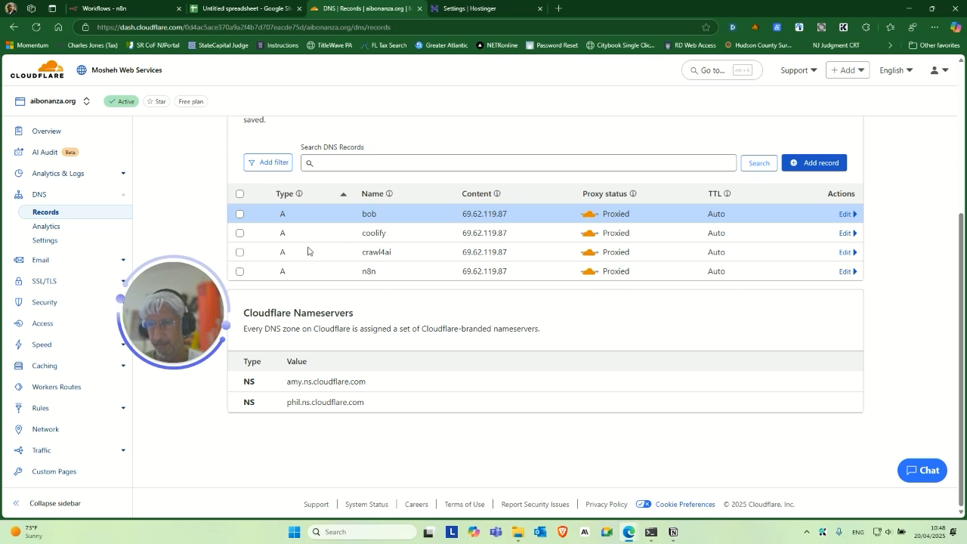
scroll(307, 252, "up", 2)
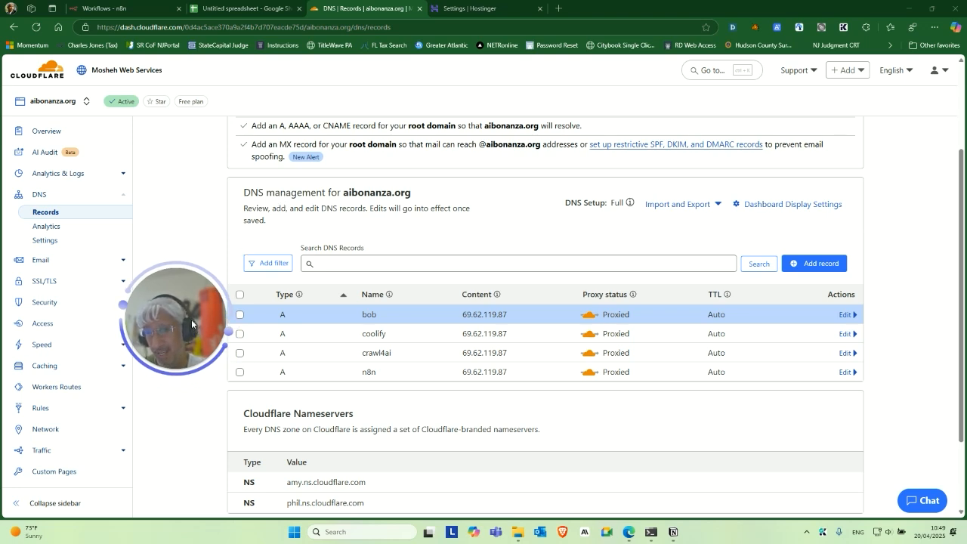
left_click_drag(199, 345, 192, 311)
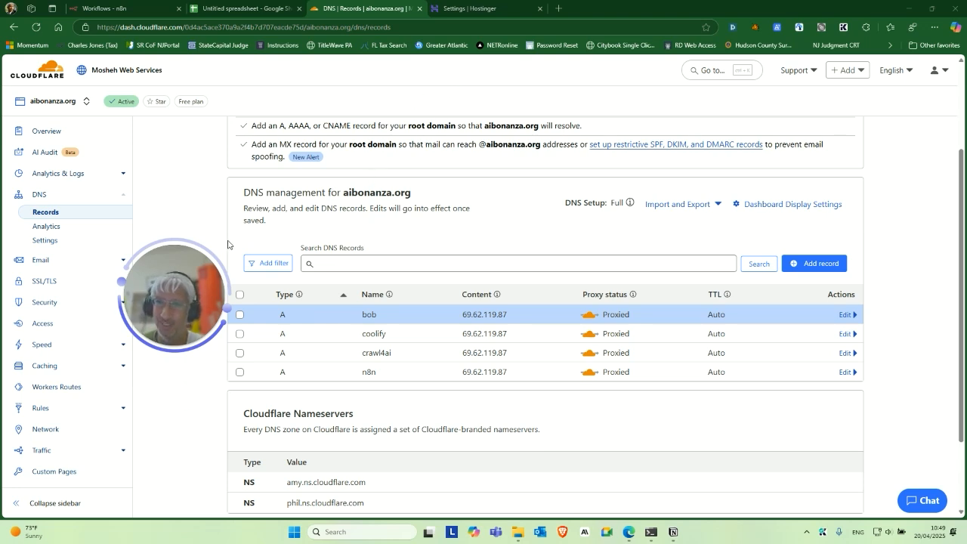
left_click_drag(197, 286, 200, 305)
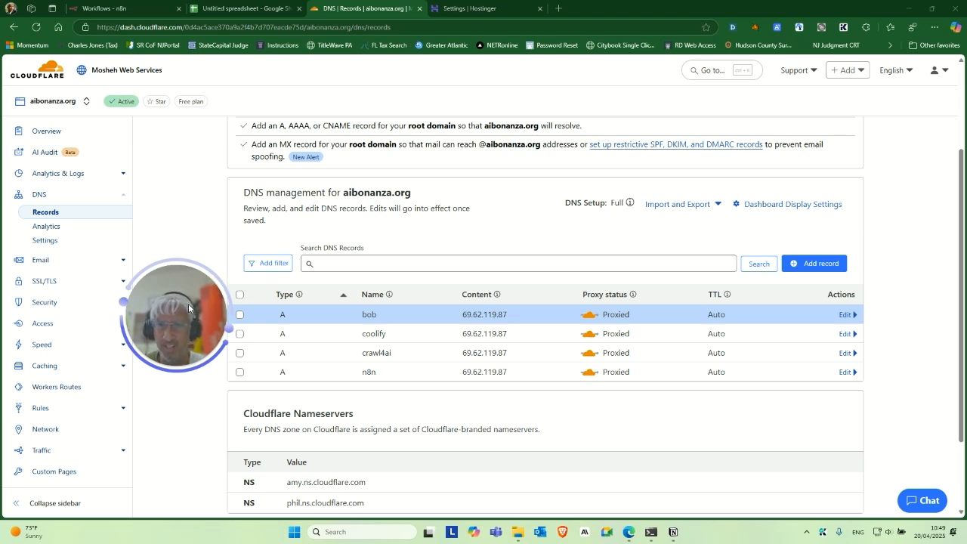
left_click_drag(188, 307, 383, 282)
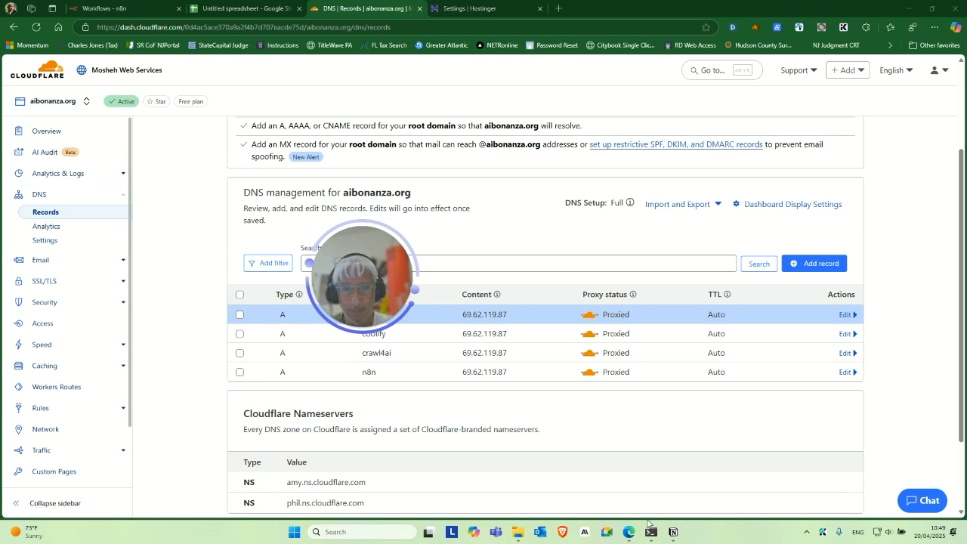
mouse_move(627, 538)
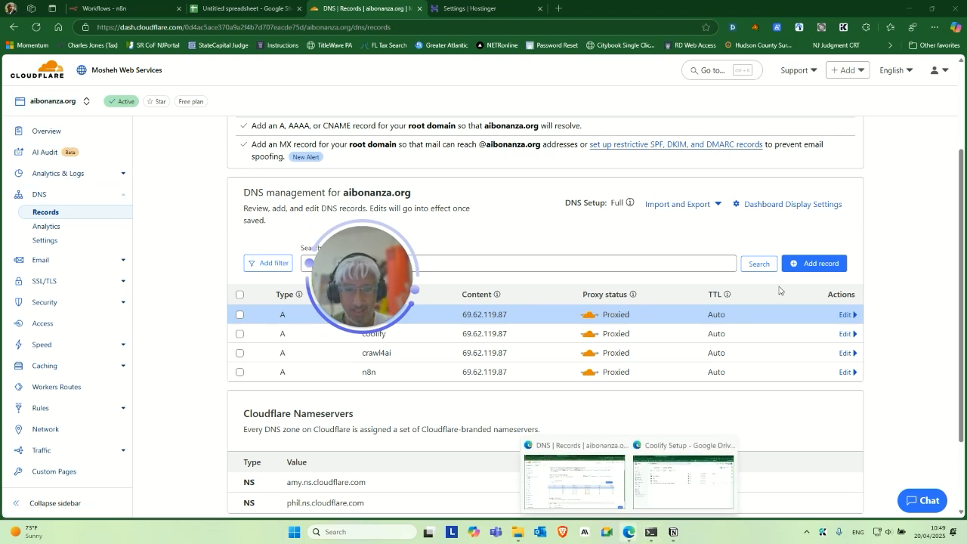
Open a new Chrome window and load the Cloudflare dashboard from the 'cloudf' suggestion.
left_click(903, 10)
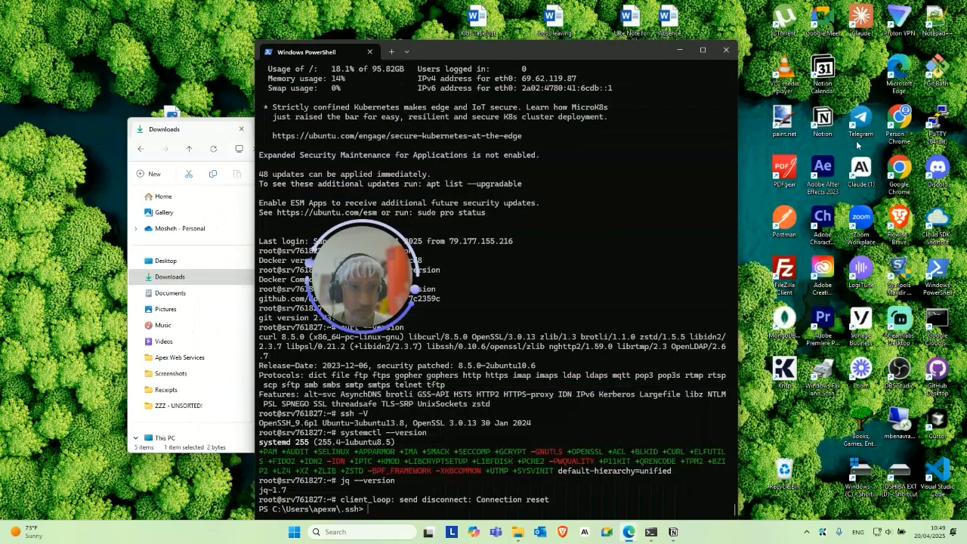
double_click(905, 118)
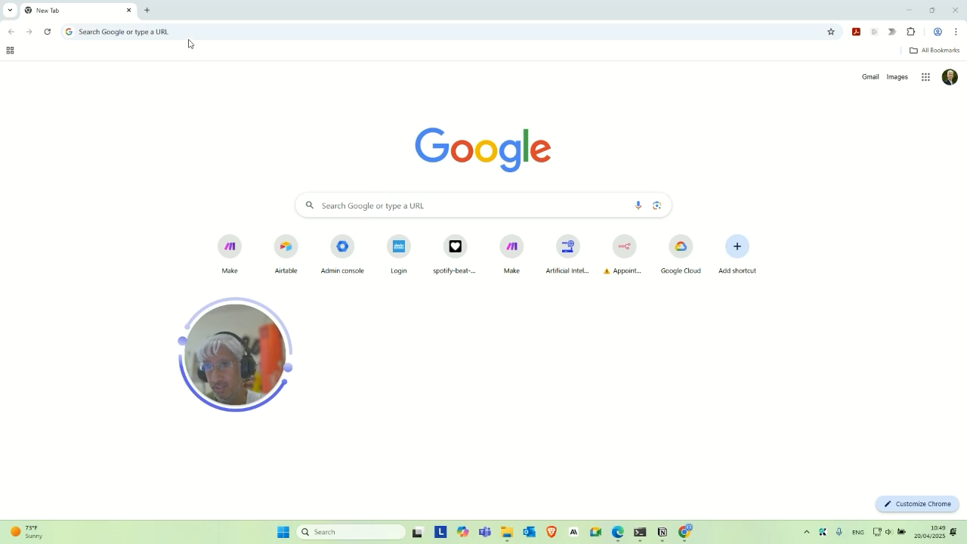
left_click(201, 32)
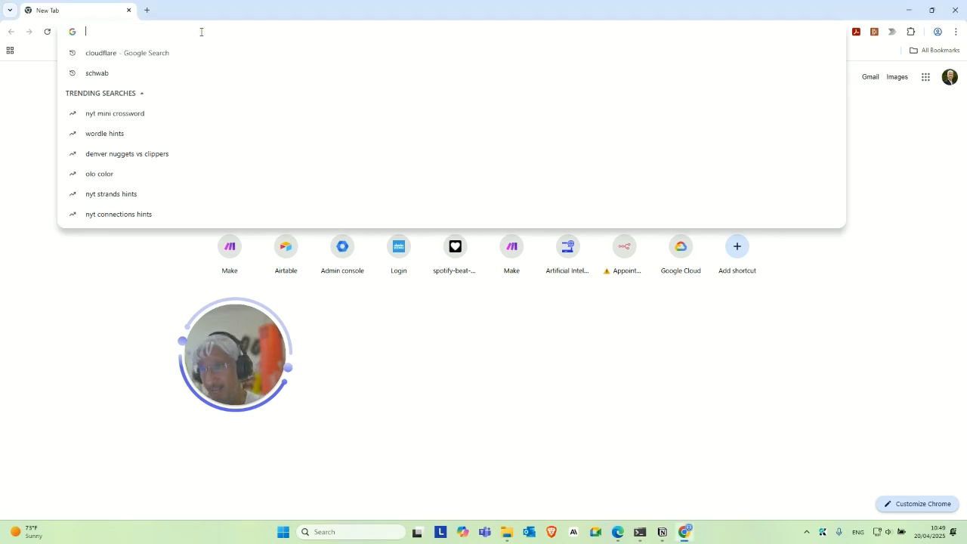
type("cloudflare")
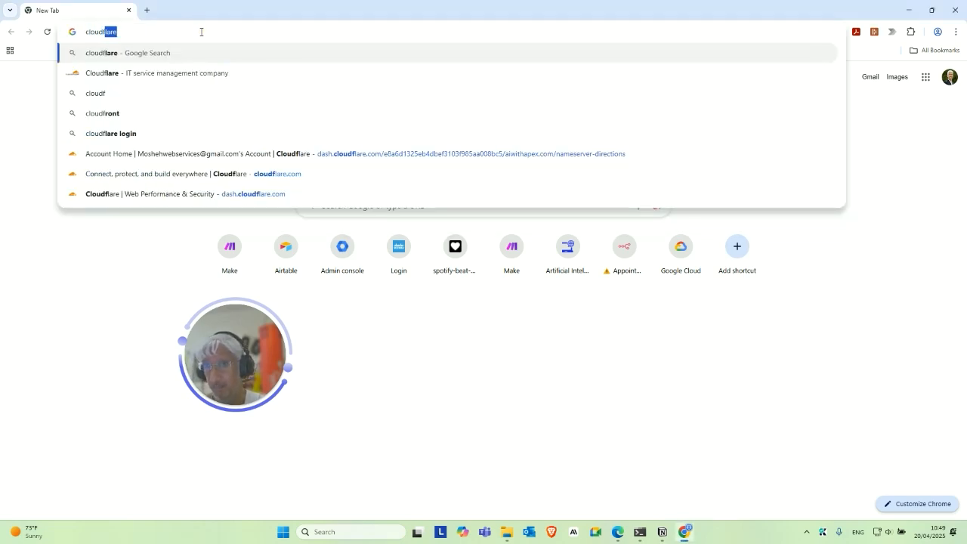
key("Up")
key("Up")
key("Up")
key("Return")
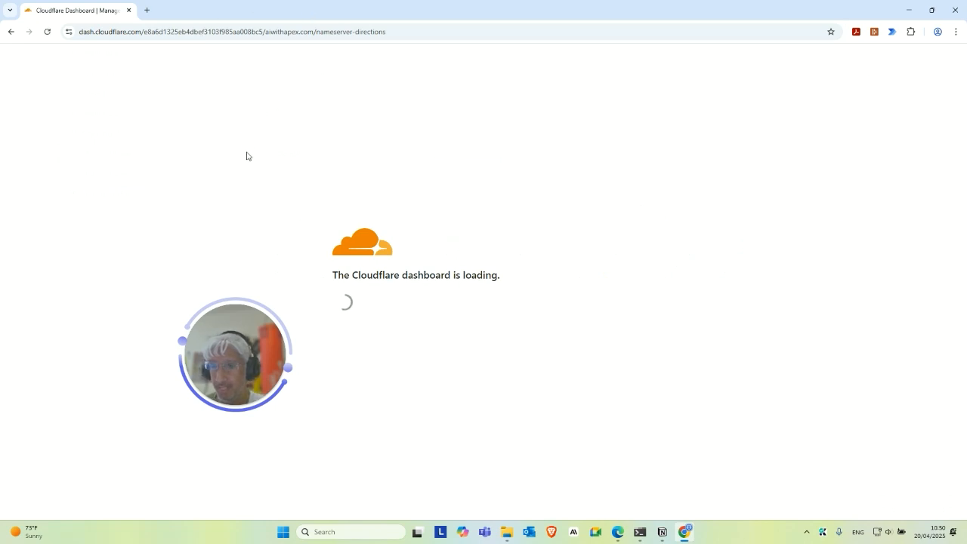
View the aiwithapex.com overview with its Cloudflare nameservers, checking the account's domain list.
left_click_drag(229, 354, 249, 393)
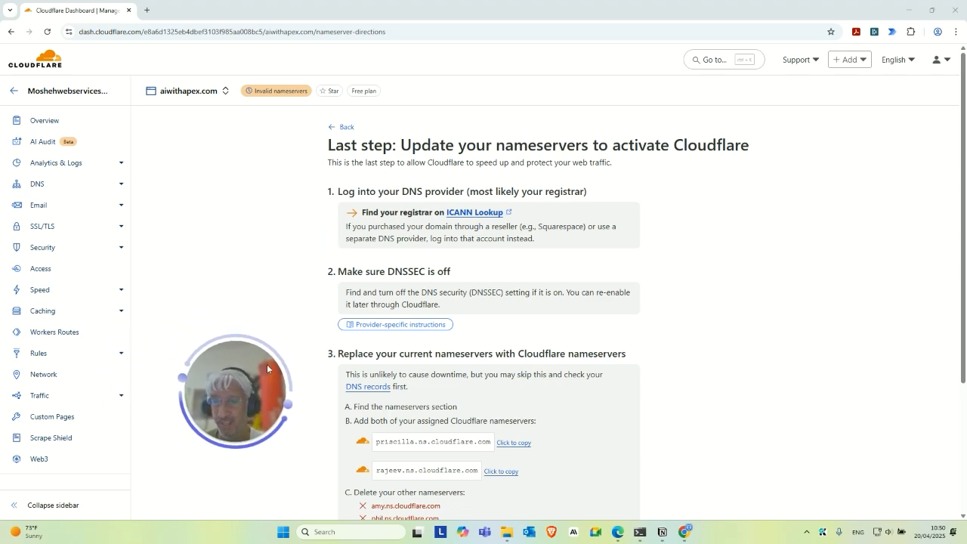
left_click(56, 121)
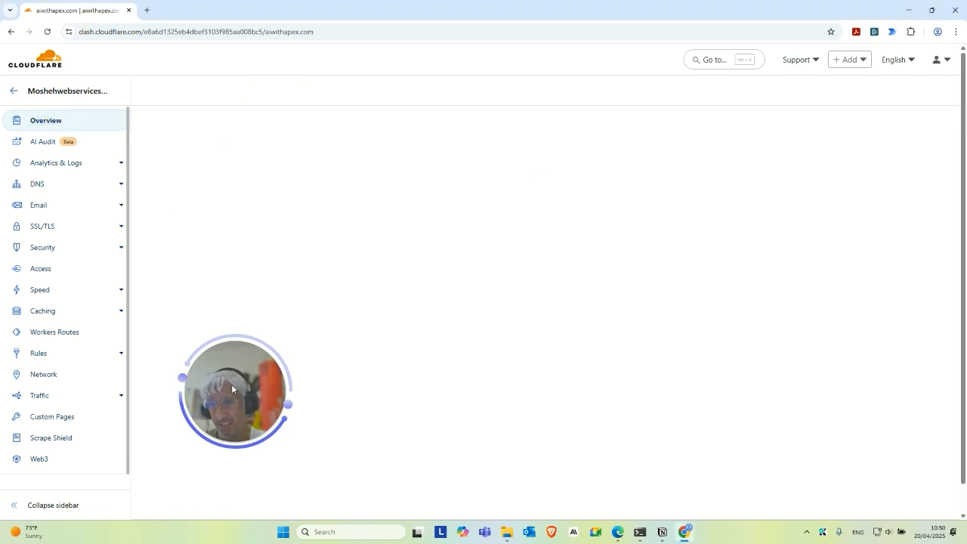
left_click_drag(231, 388, 147, 348)
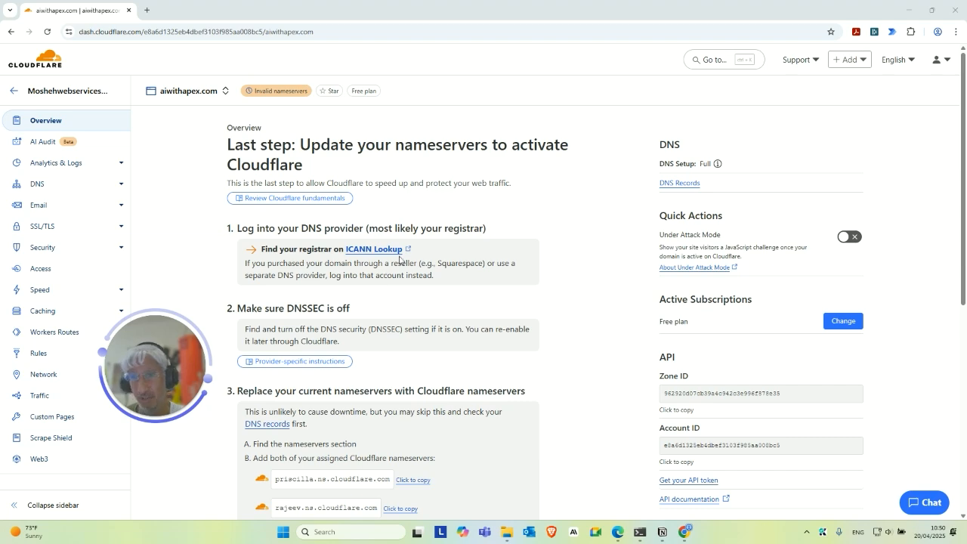
left_click_drag(167, 365, 182, 370)
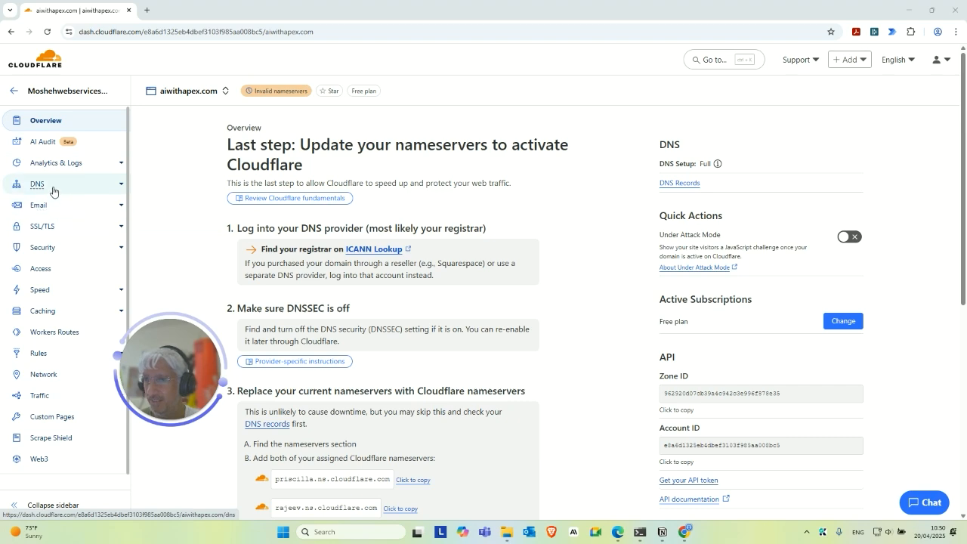
left_click(181, 92)
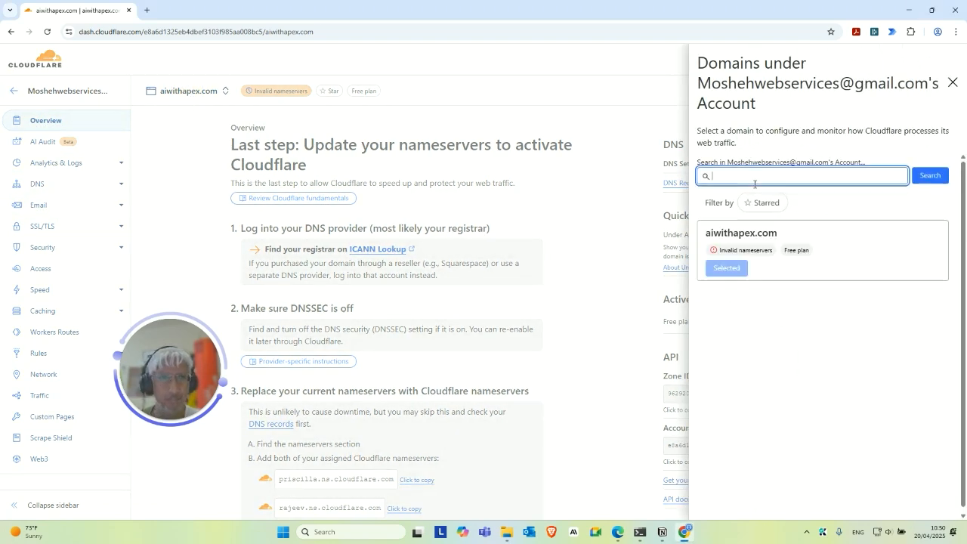
left_click(952, 83)
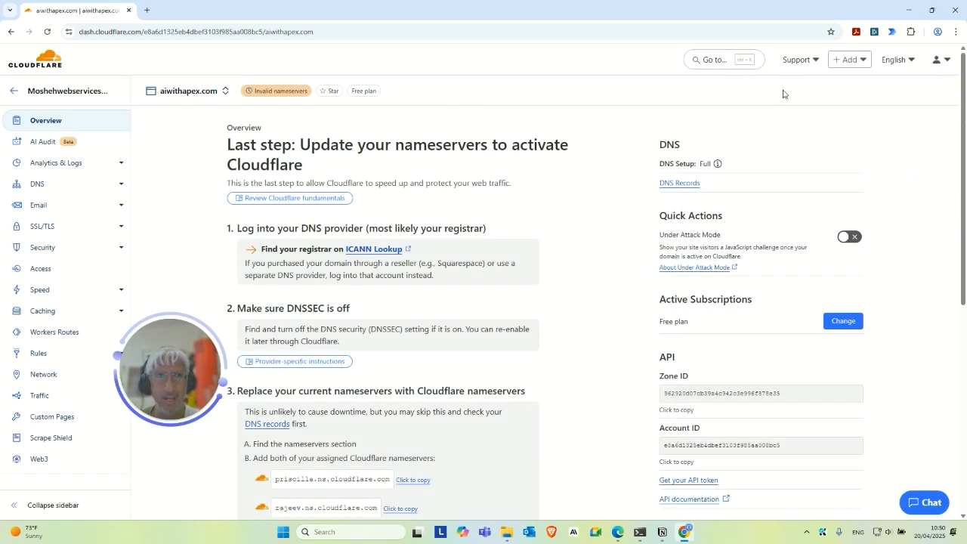
left_click(857, 60)
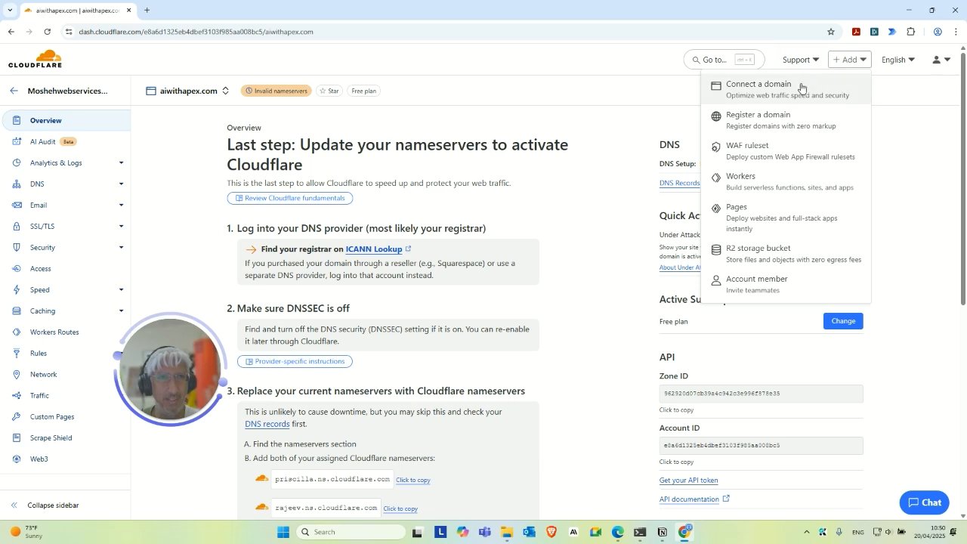
Search the registrar for aibobdoesitright.com, which is available at $10.44.
left_click(793, 119)
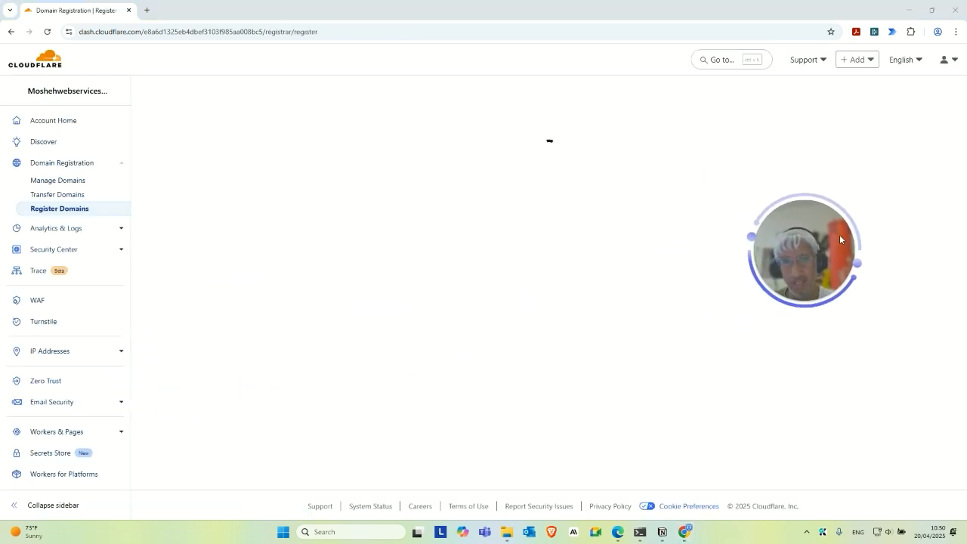
left_click_drag(839, 239, 876, 209)
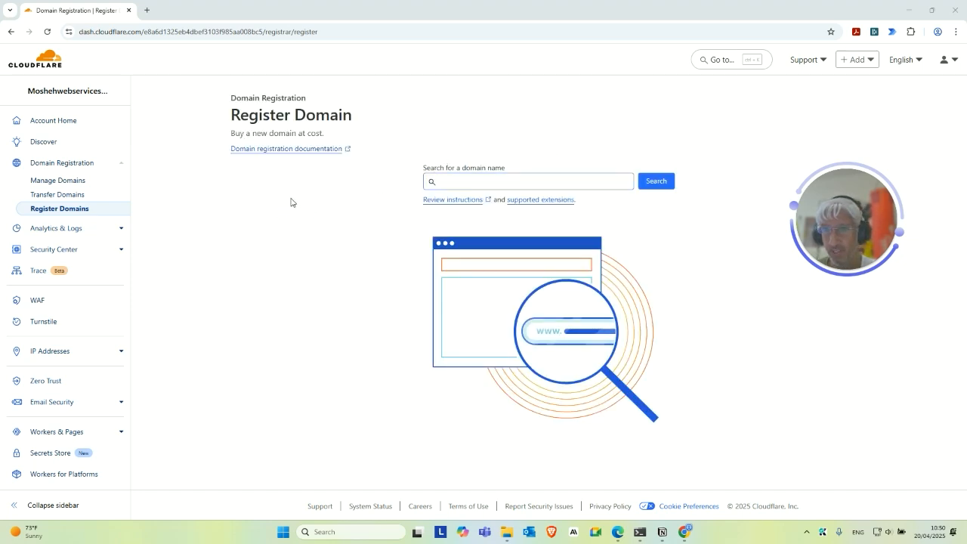
left_click(495, 182)
type("ai")
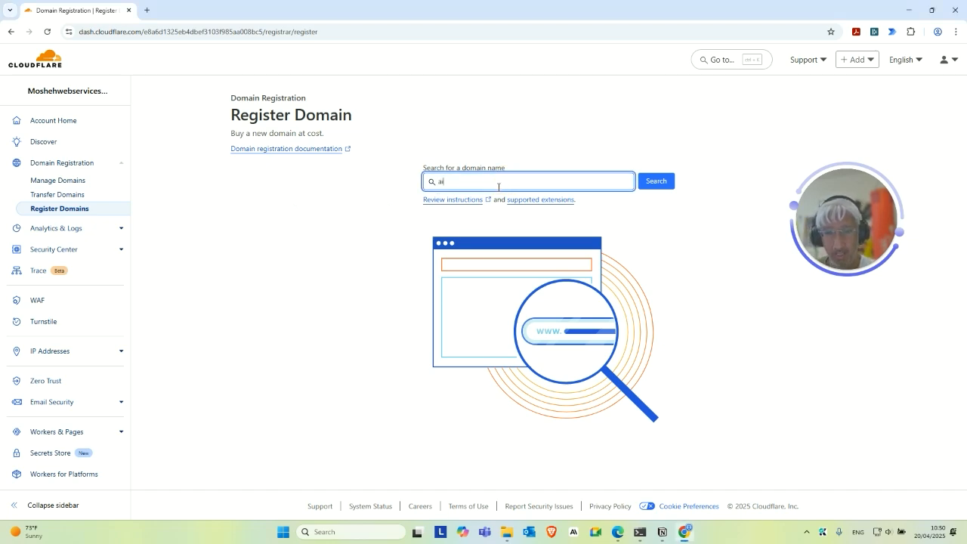
type("bobdoesitr")
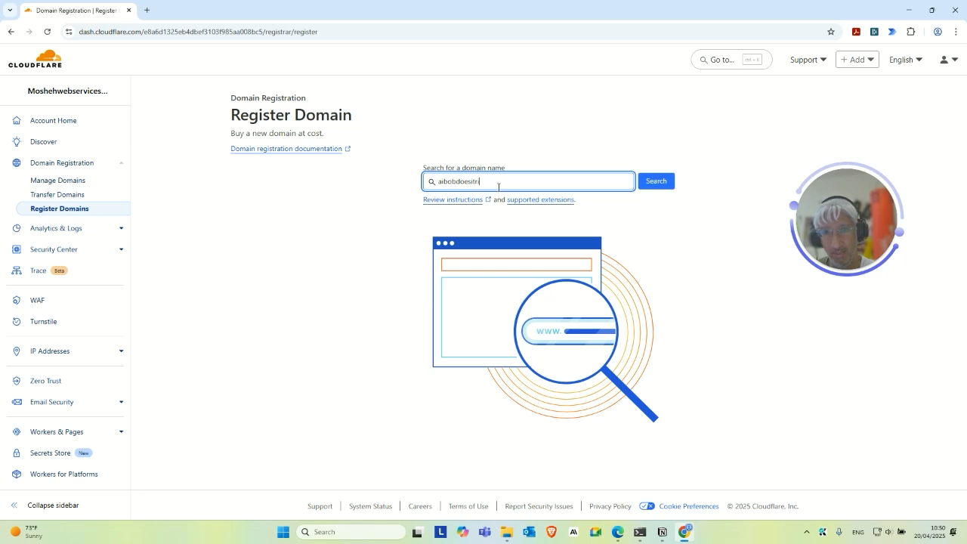
type("ight.com")
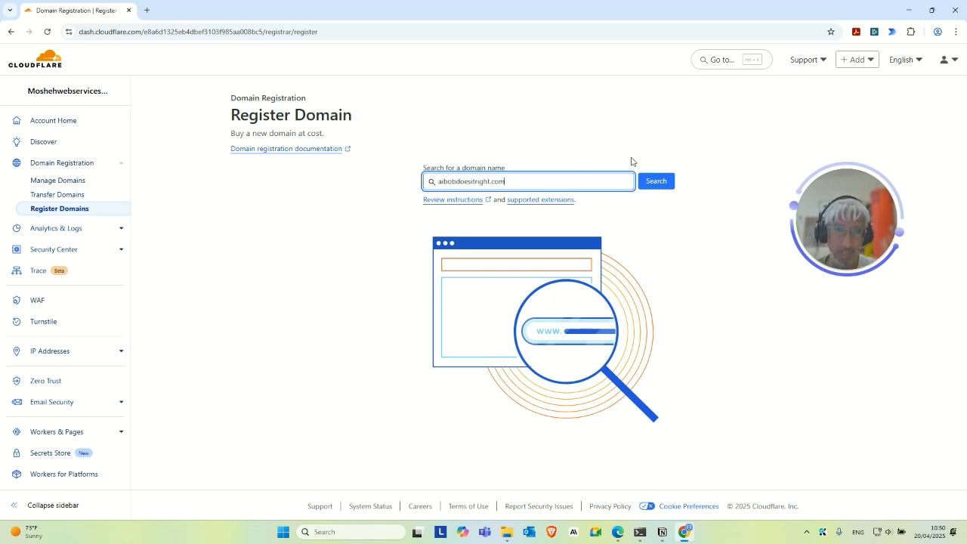
left_click(655, 181)
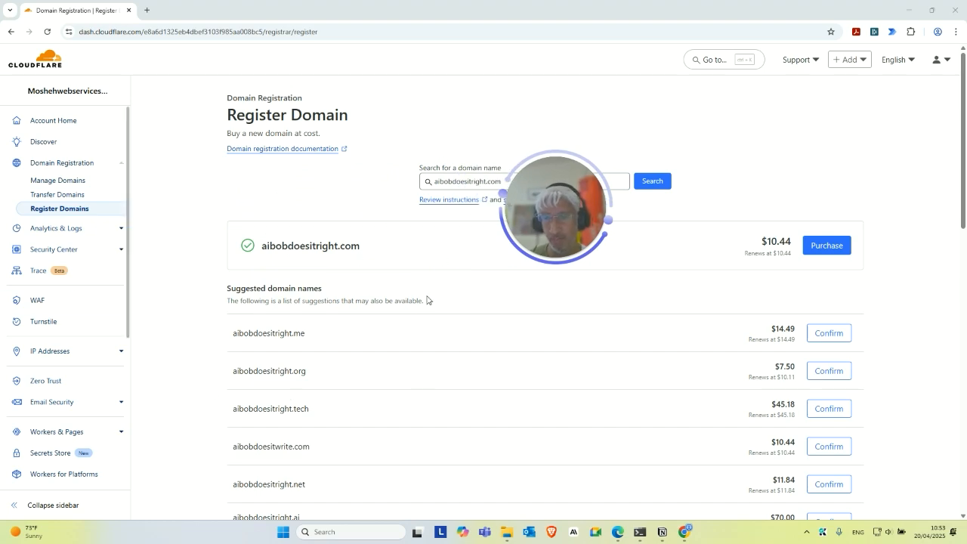
Minimise this window and bring back the original Cloudflare DNS records window.
left_click(908, 11)
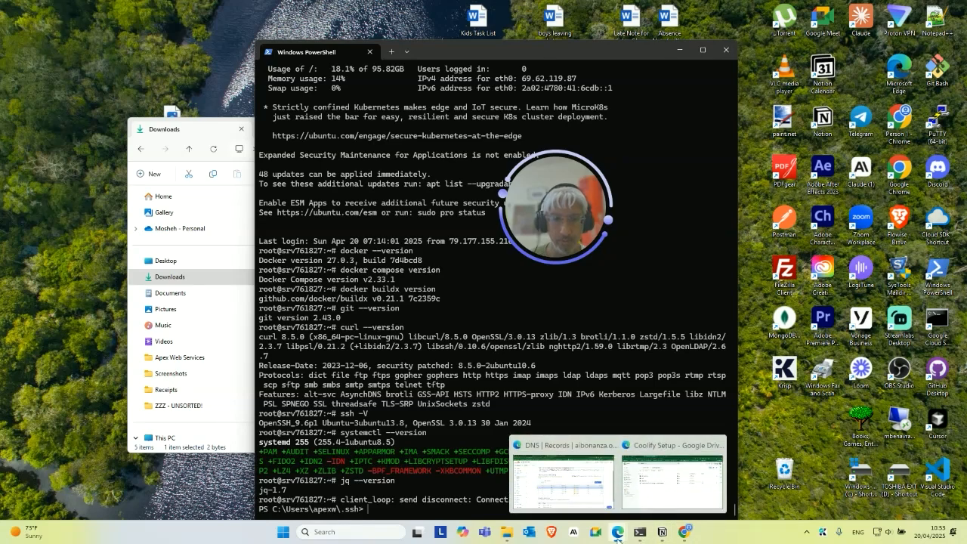
mouse_move(623, 533)
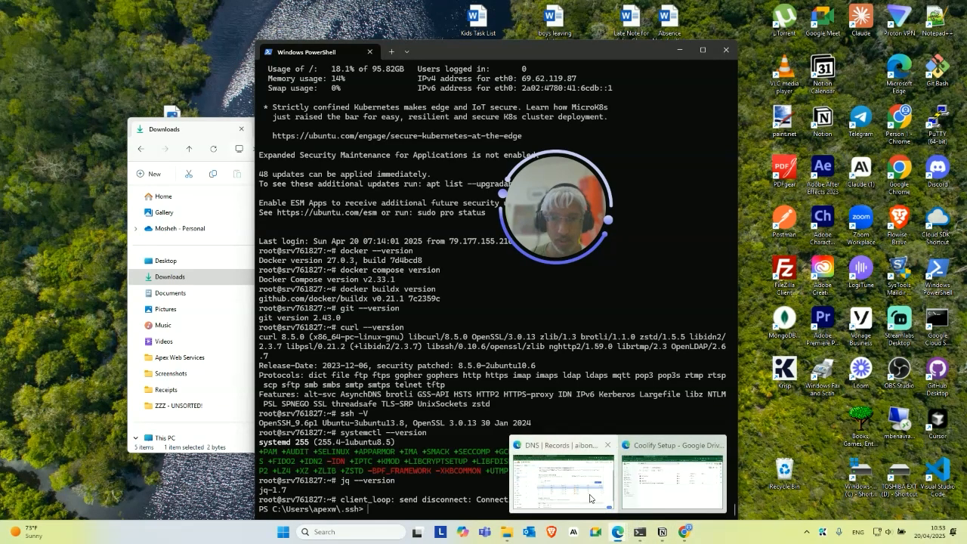
left_click(589, 496)
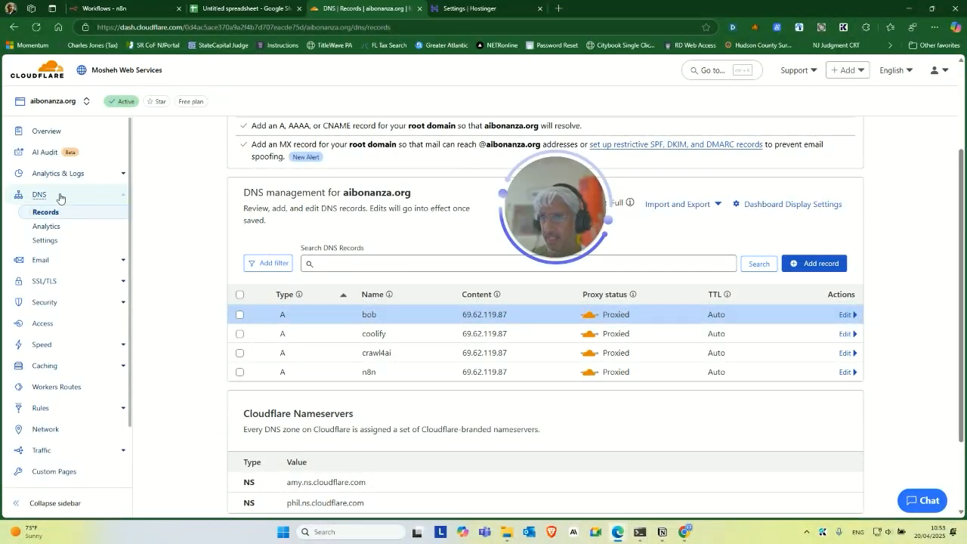
Review aibonanza.org's proxied records and open the SSL/TLS encryption mode configuration.
scroll(415, 262, "down", 2)
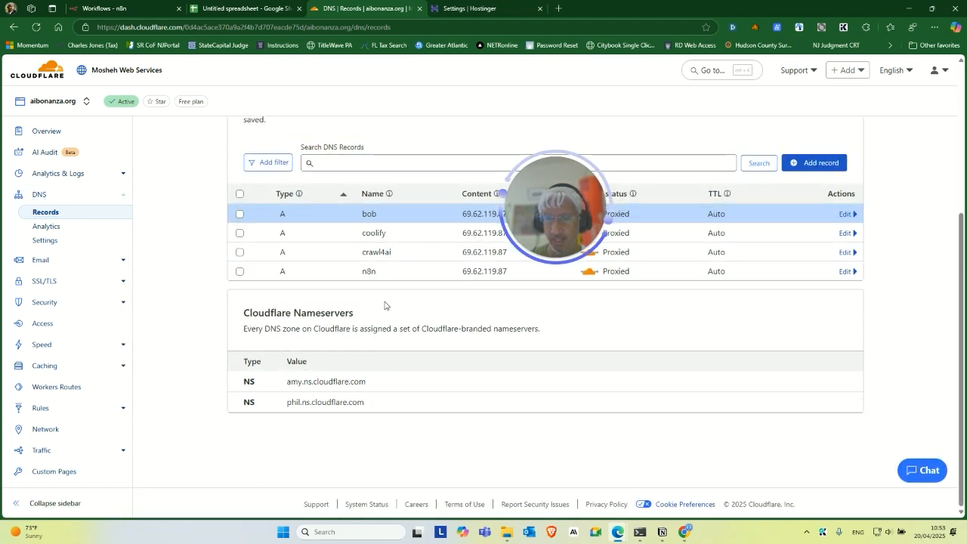
scroll(384, 306, "up", 3)
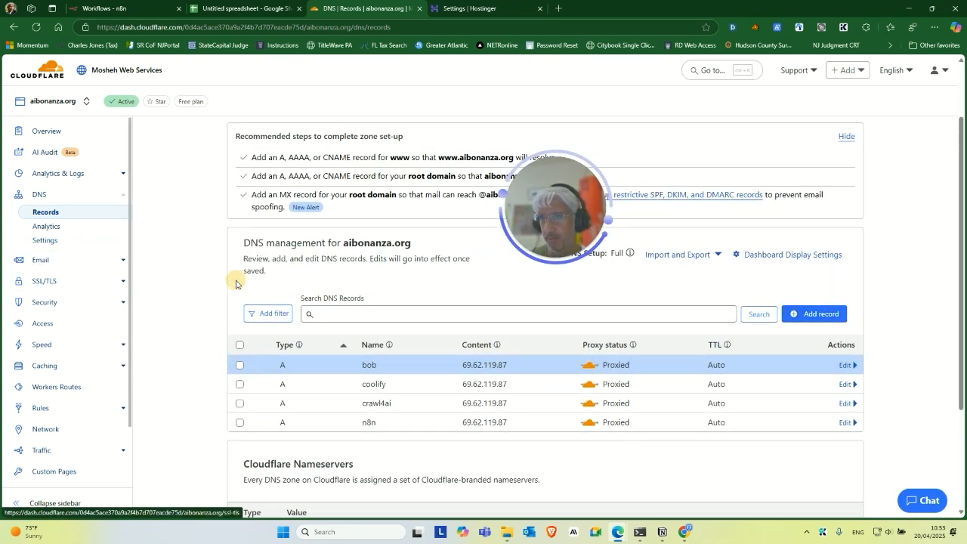
left_click(60, 287)
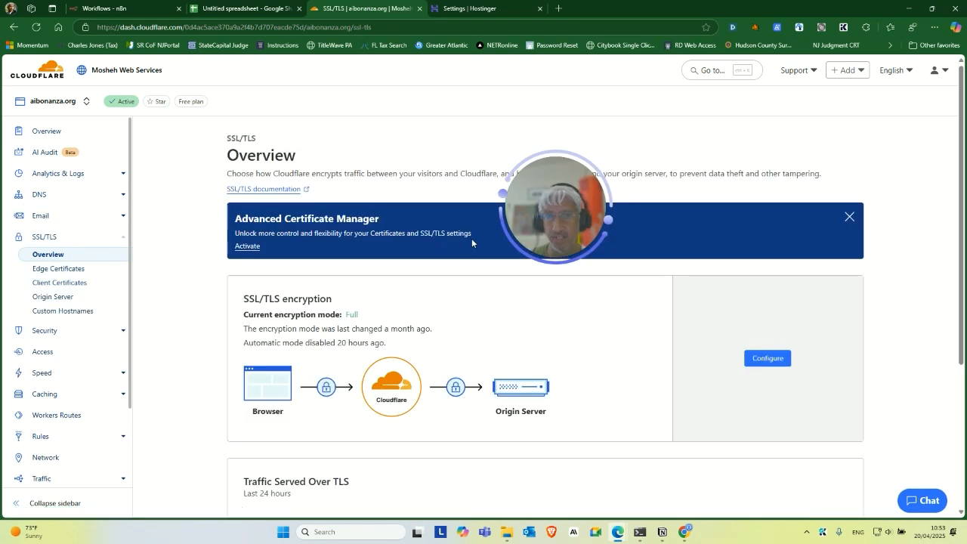
left_click(767, 358)
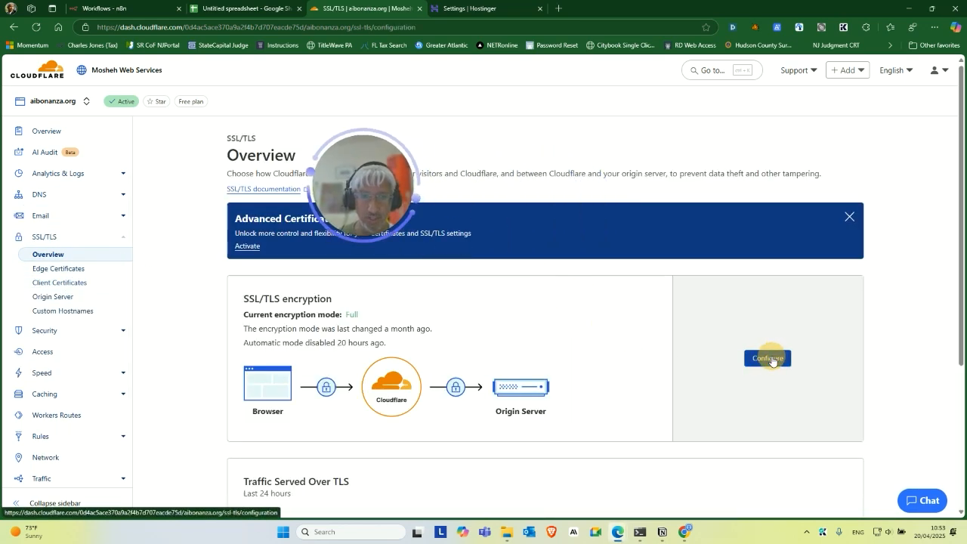
Confirm the encryption mode is Full, then view the Edge Certificates page.
scroll(302, 324, "down", 1)
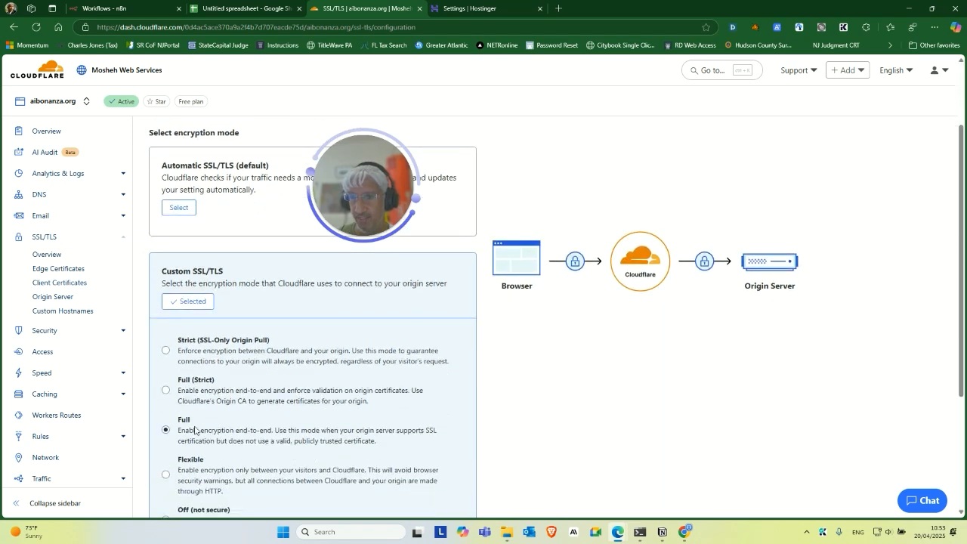
scroll(195, 381, "down", 1)
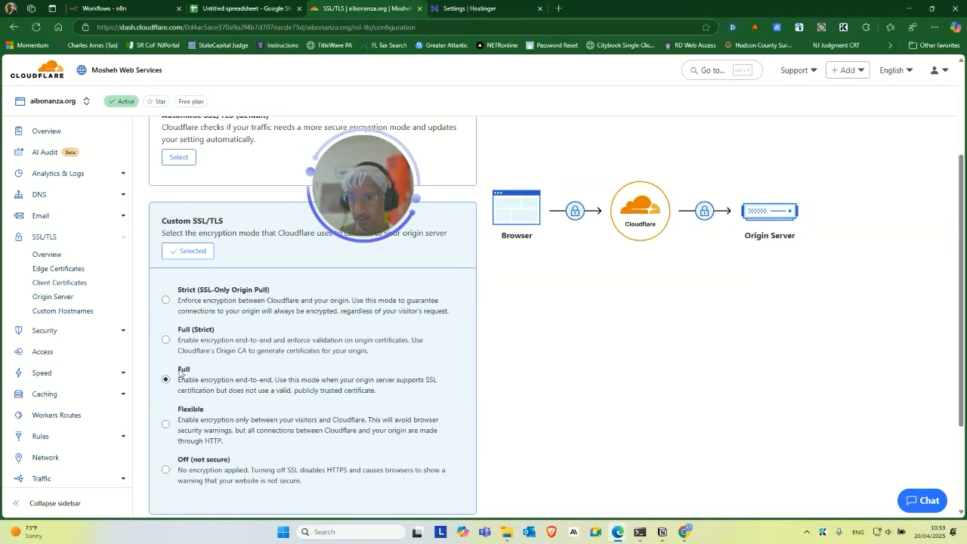
left_click_drag(179, 373, 407, 392)
left_click(317, 389)
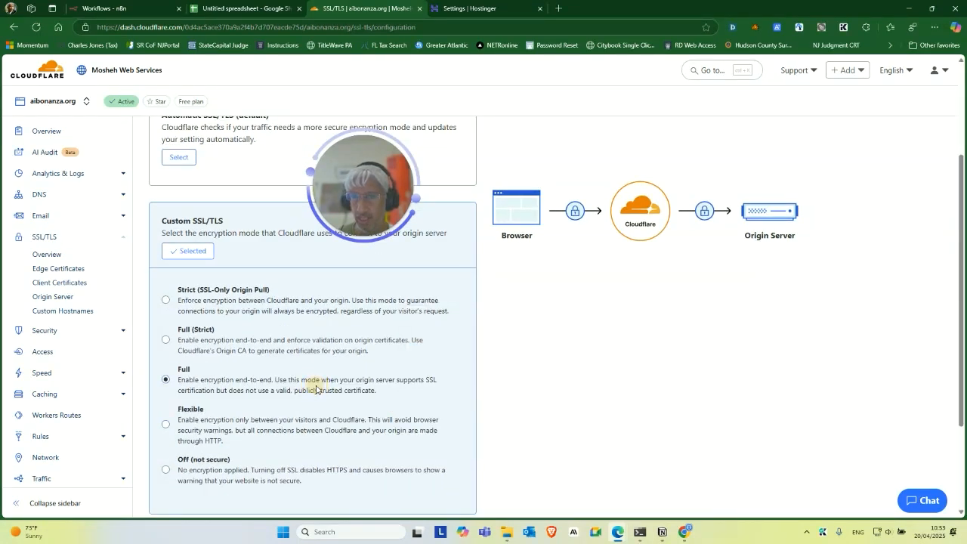
scroll(340, 371, "up", 2)
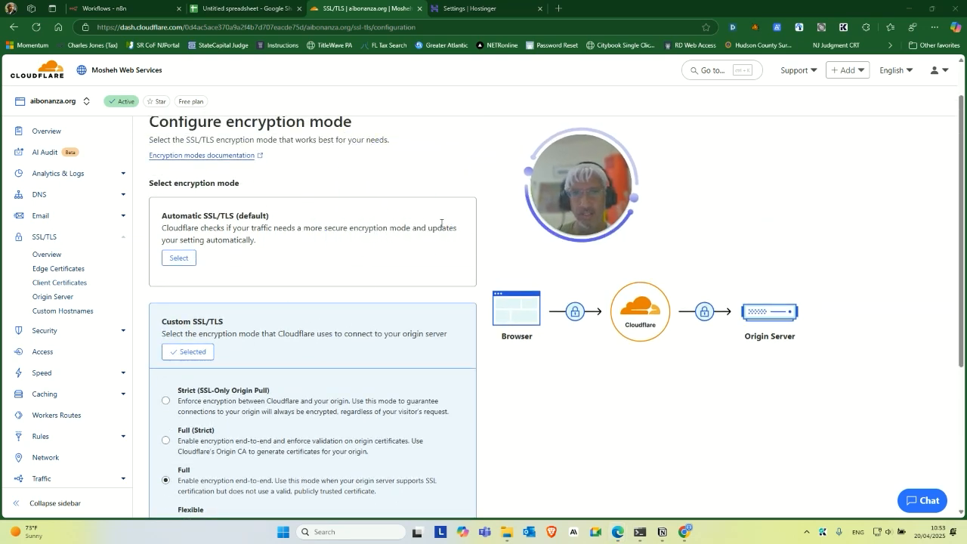
left_click_drag(575, 190, 550, 226)
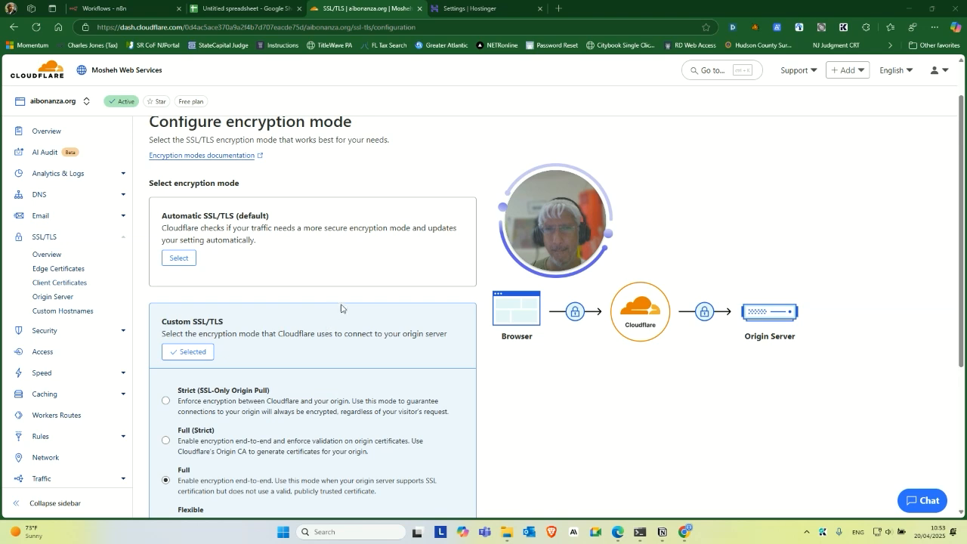
scroll(309, 293, "up", 1)
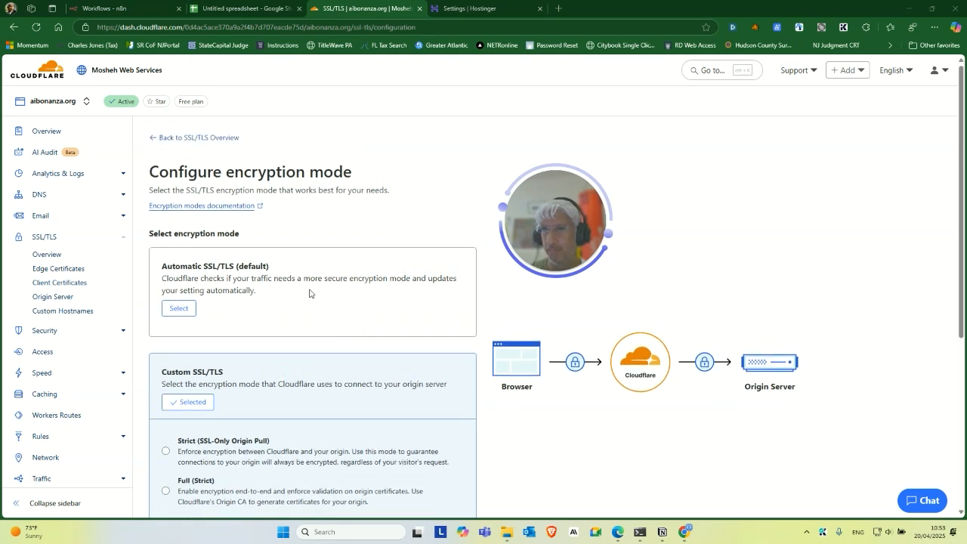
scroll(139, 332, "down", 1)
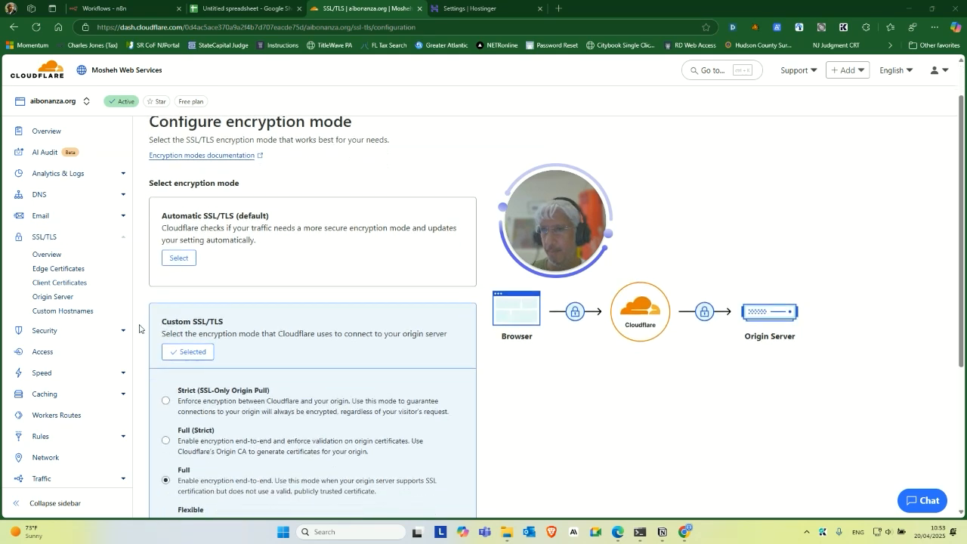
left_click(68, 268)
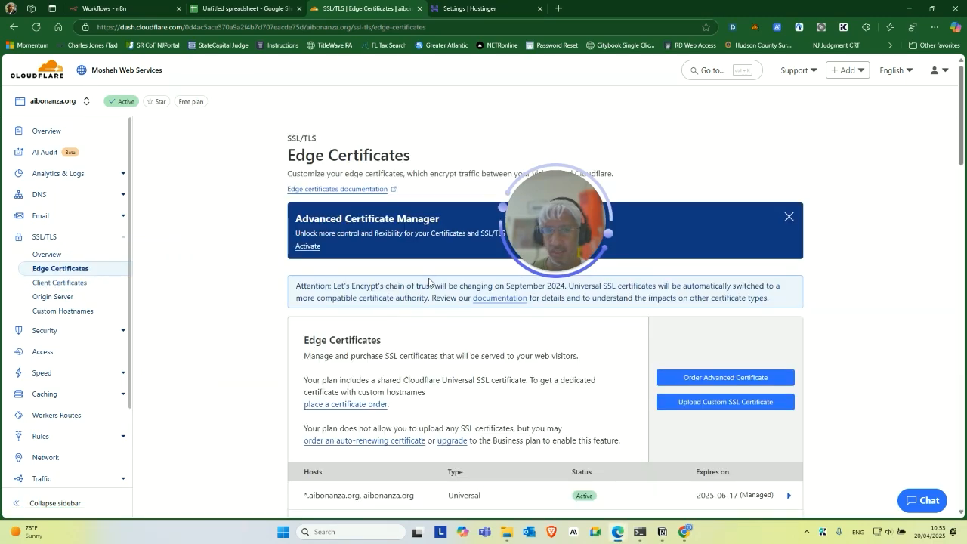
scroll(428, 281, "down", 4)
left_click_drag(544, 234, 234, 254)
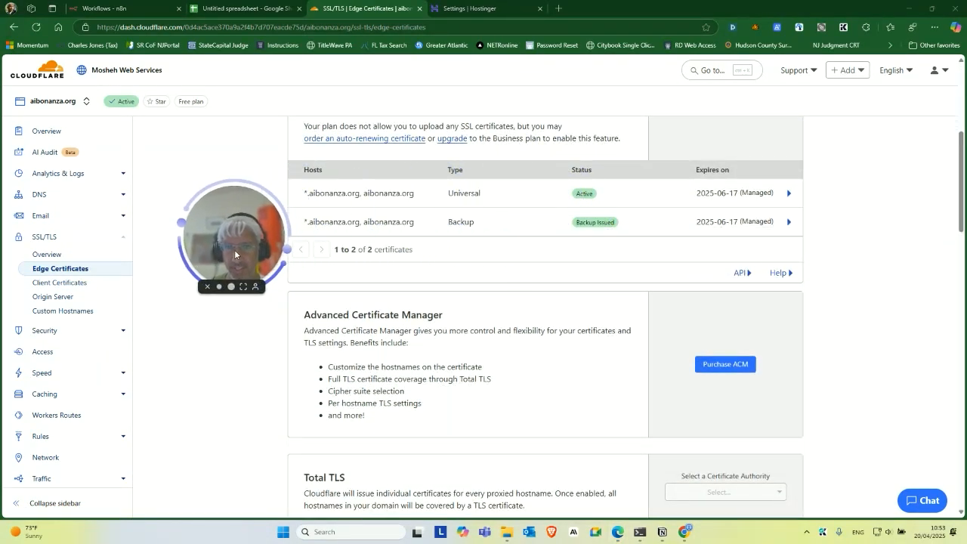
scroll(608, 339, "down", 3)
scroll(568, 301, "down", 1)
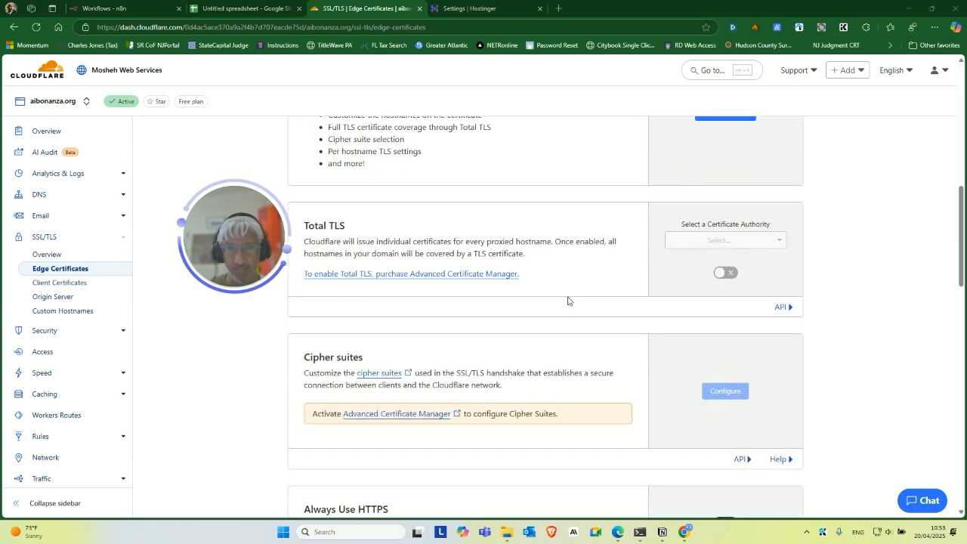
scroll(426, 255, "down", 3)
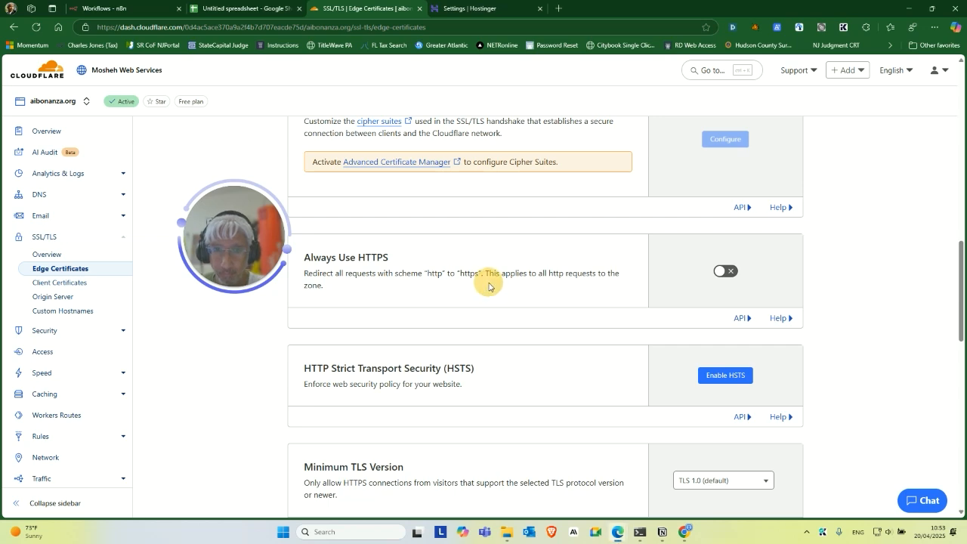
left_click_drag(250, 258, 180, 290)
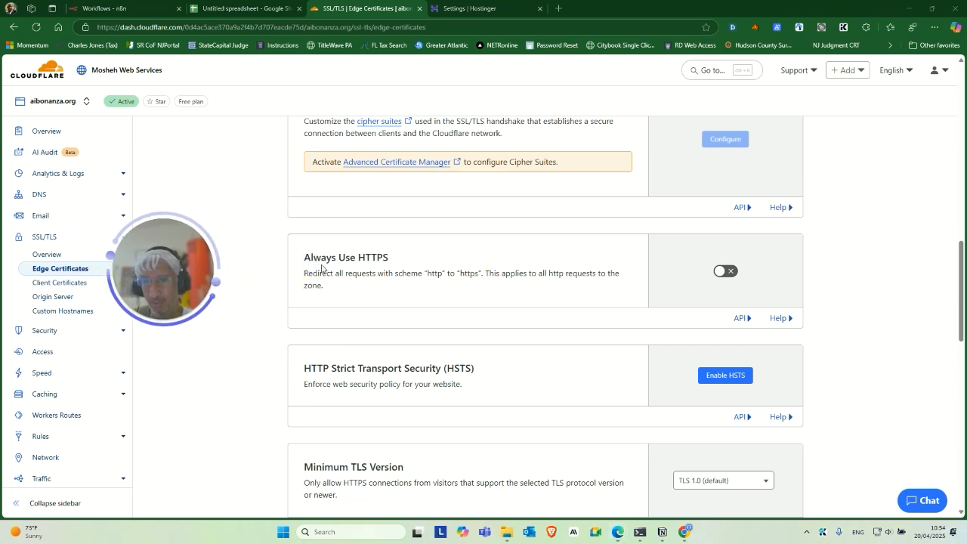
double_click(373, 257)
left_click(355, 291)
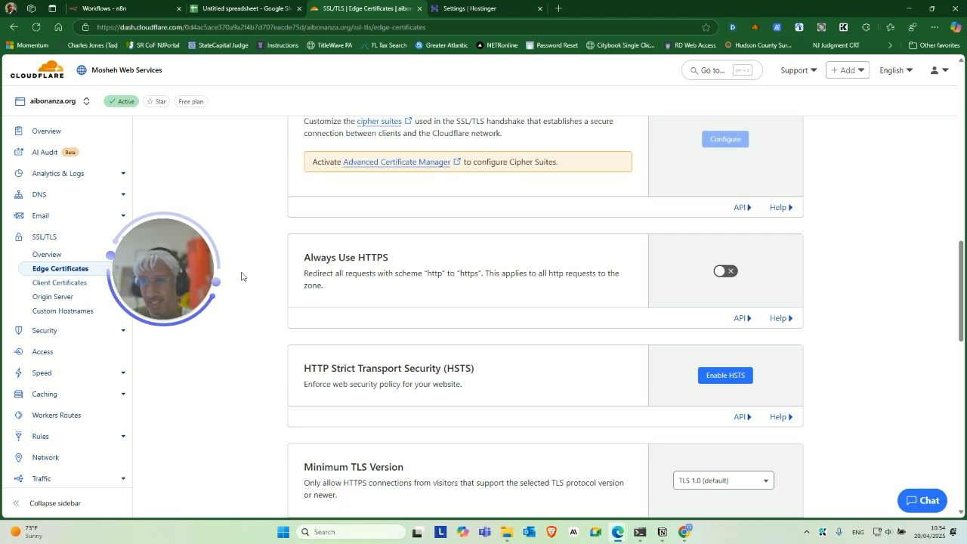
left_click_drag(196, 273, 261, 263)
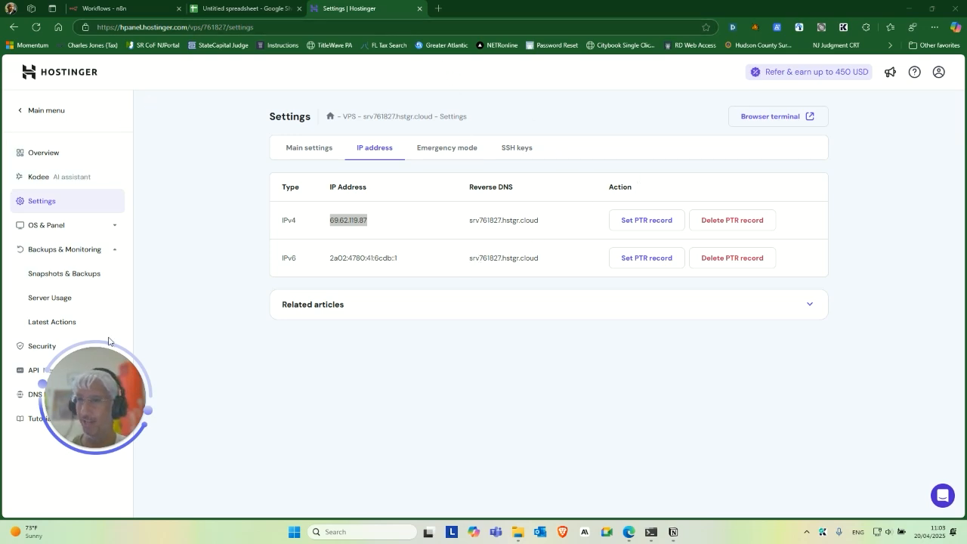
Leave Hostinger's IP address page for the Untitled spreadsheet of stored keys.
left_click_drag(114, 367, 214, 320)
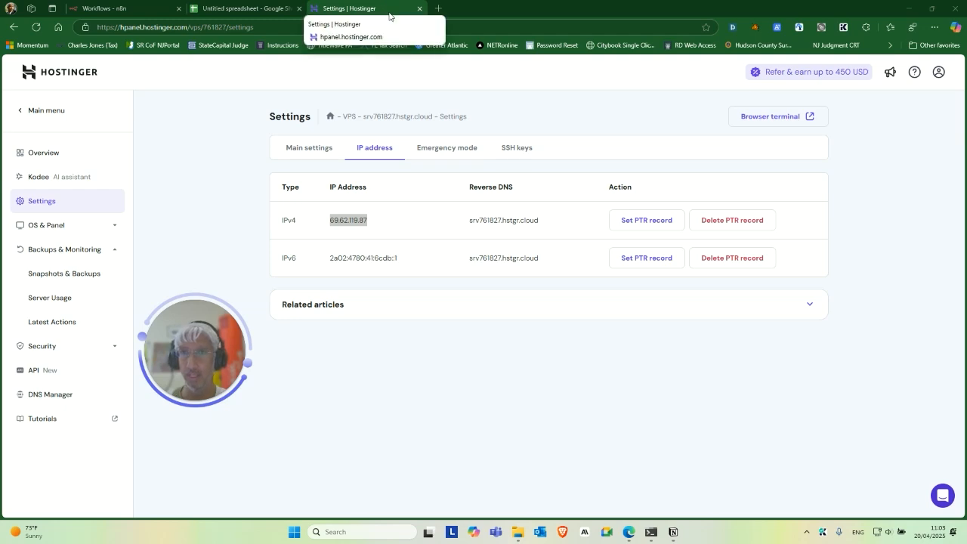
left_click(240, 8)
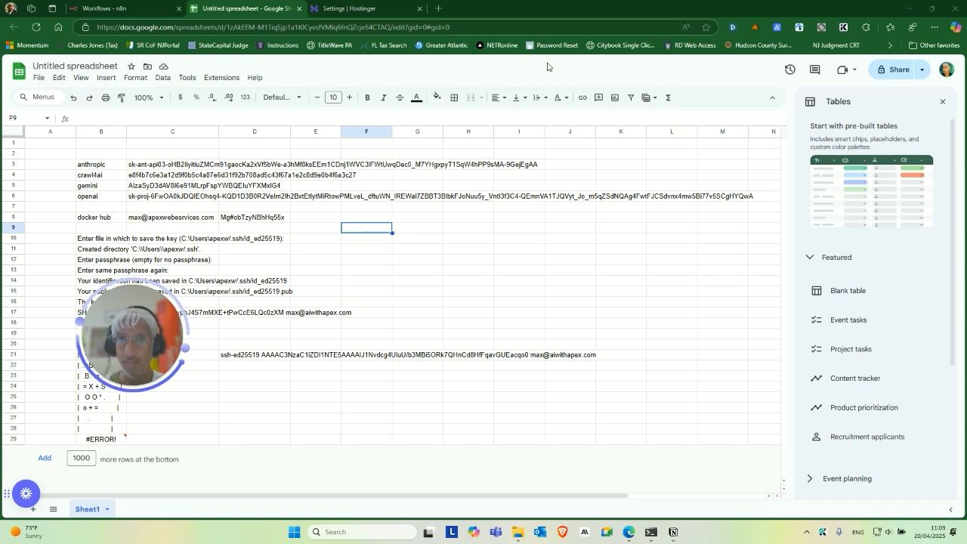
Open the Anthropic Console in a new tab via 'conso' and view the API keys list.
left_click(437, 10)
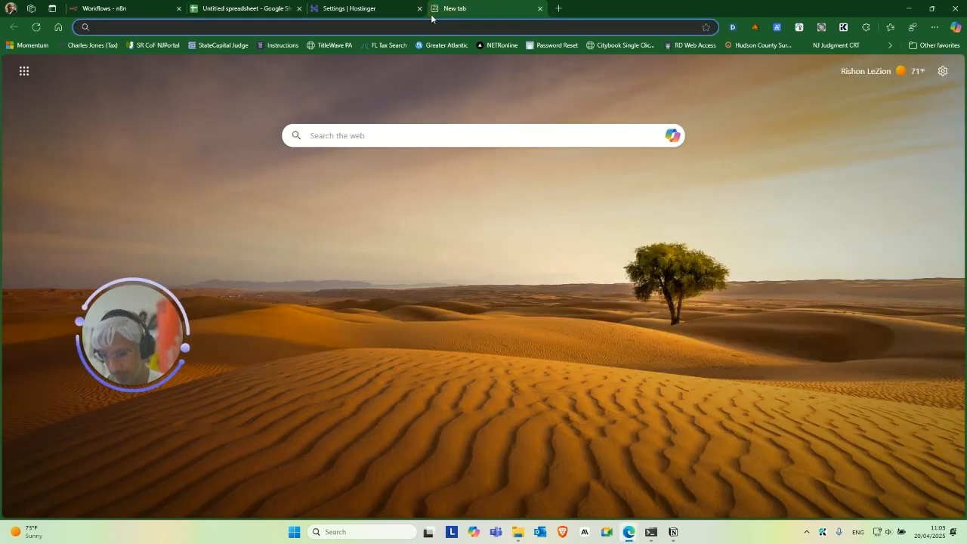
type("consol")
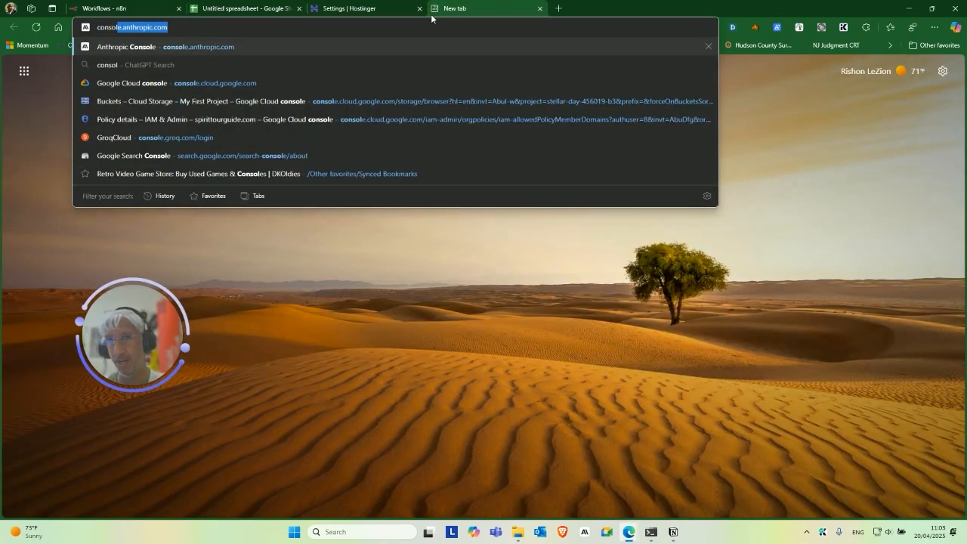
key("Return")
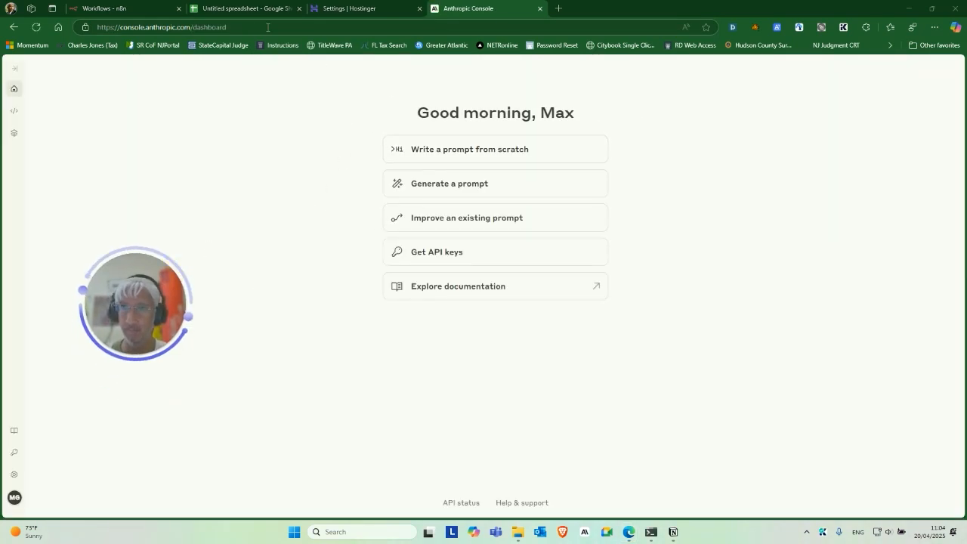
left_click(442, 251)
Open and cancel the Create Key form, dismiss the password manager, and return to the spreadsheet.
left_click(798, 96)
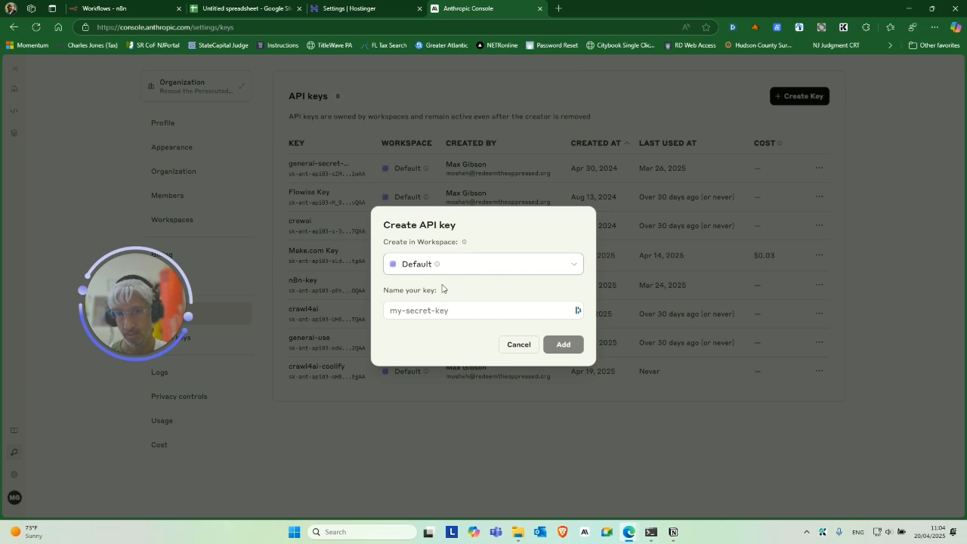
left_click(425, 309)
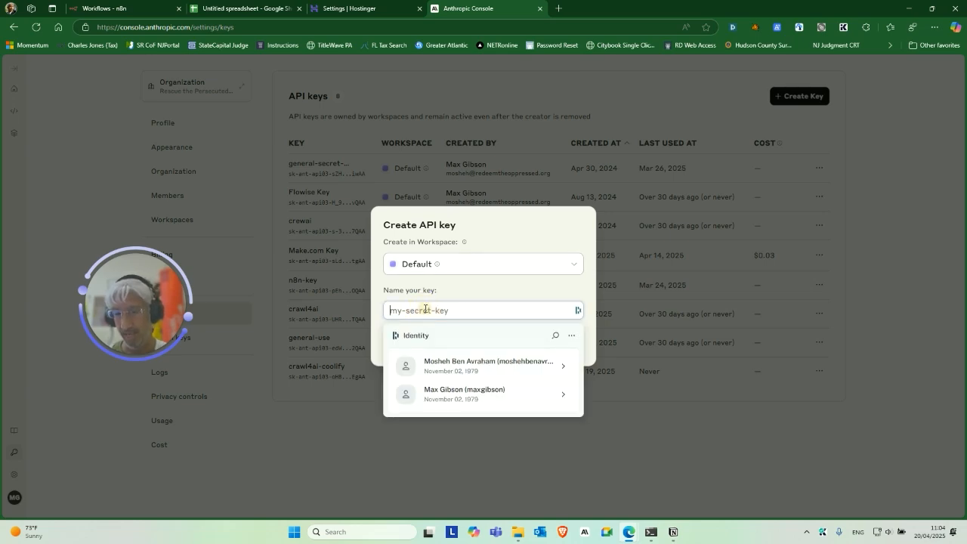
left_click(691, 437)
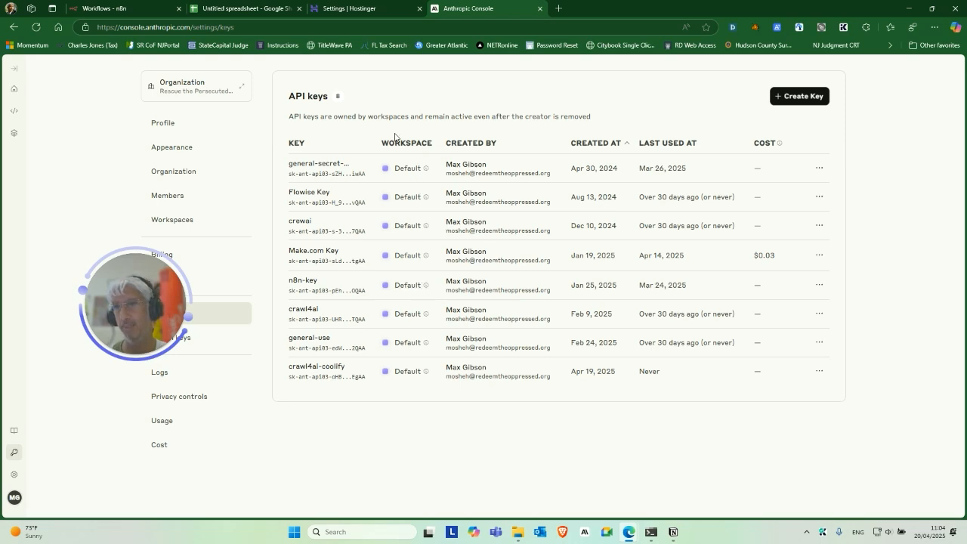
left_click(733, 28)
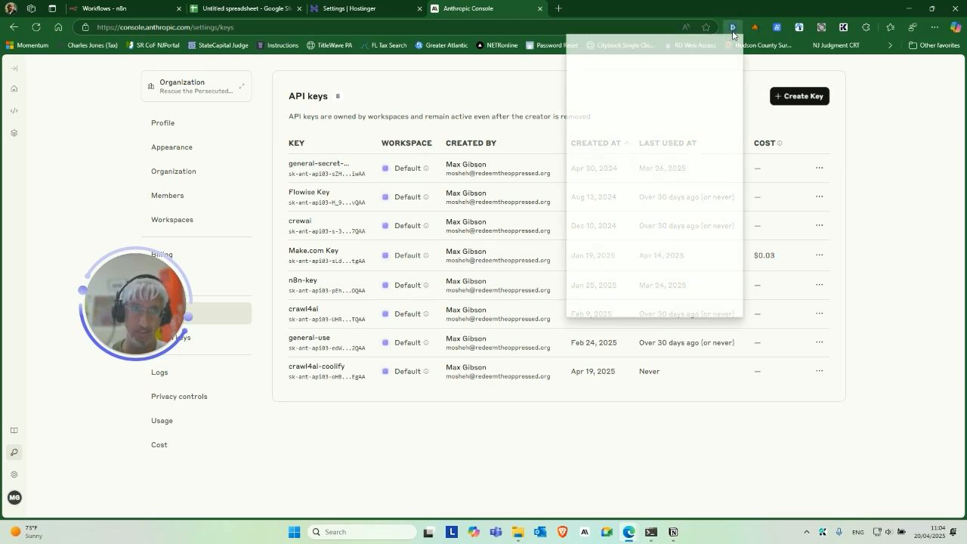
left_click(396, 444)
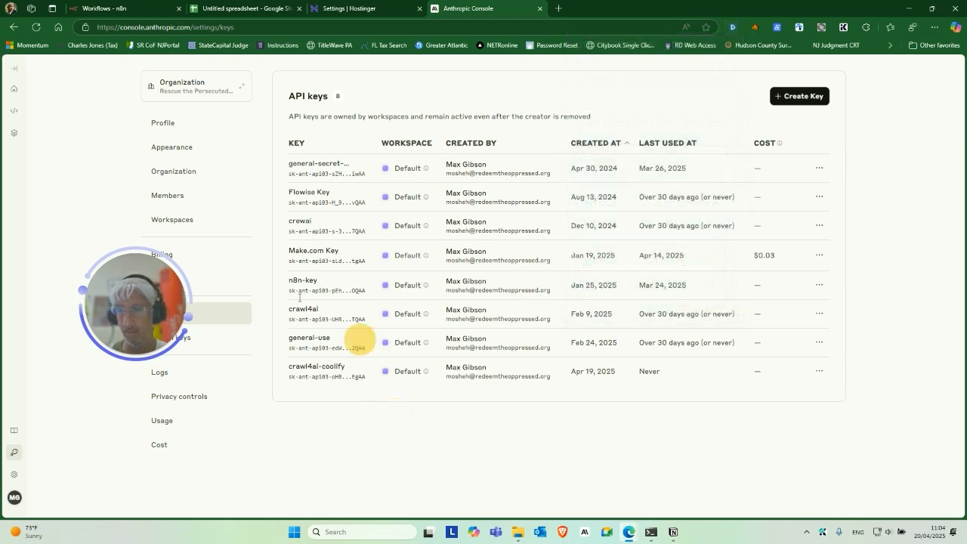
left_click(236, 7)
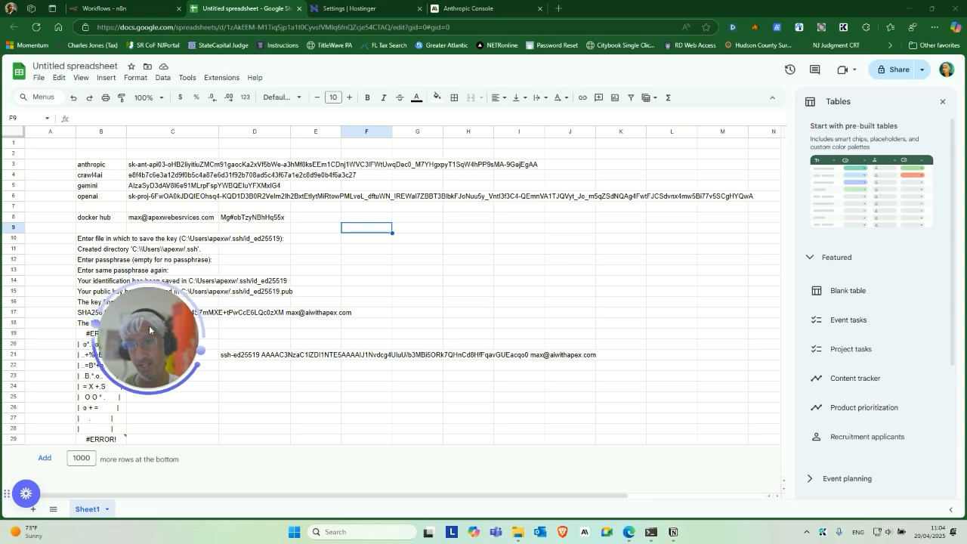
Open a blank new browser tab beside the spreadsheet, Hostinger and Anthropic tabs.
left_click(559, 9)
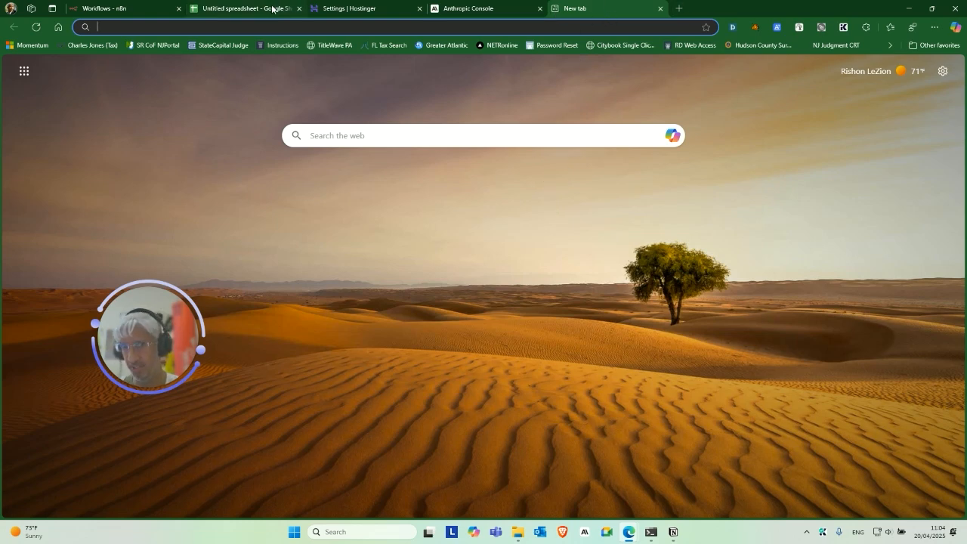
On chatgpt.com, ask 'how do i generate a random key in my windows terminal'.
type("chat")
key("Return")
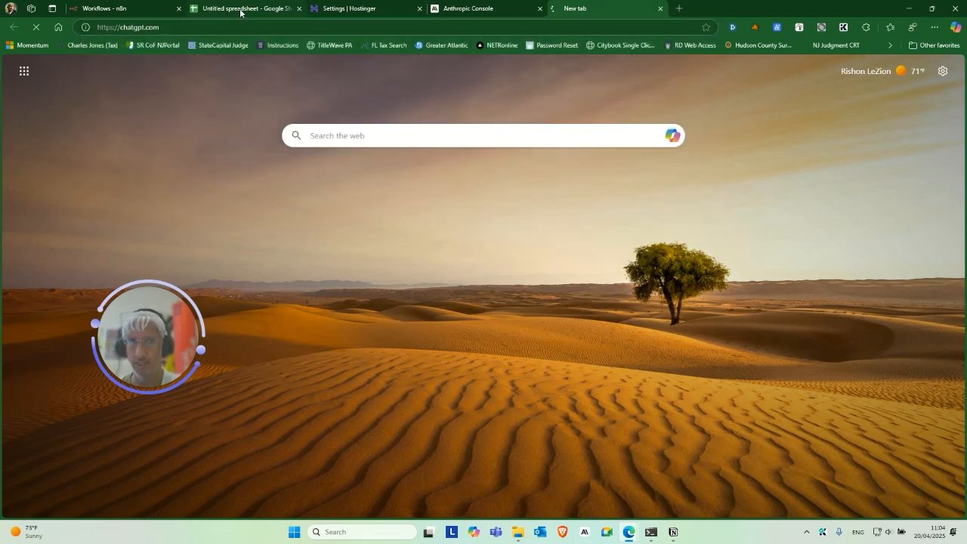
type("how do i ")
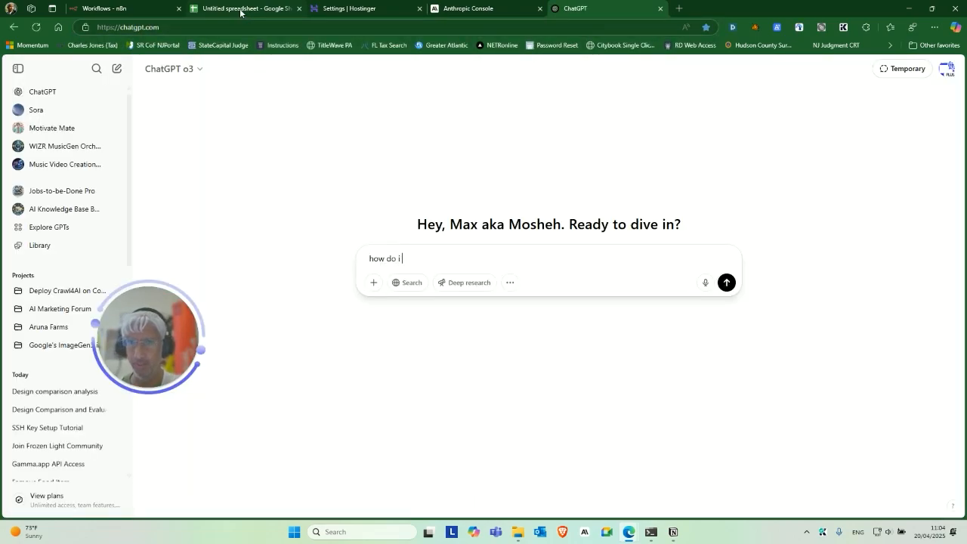
type("generate a random")
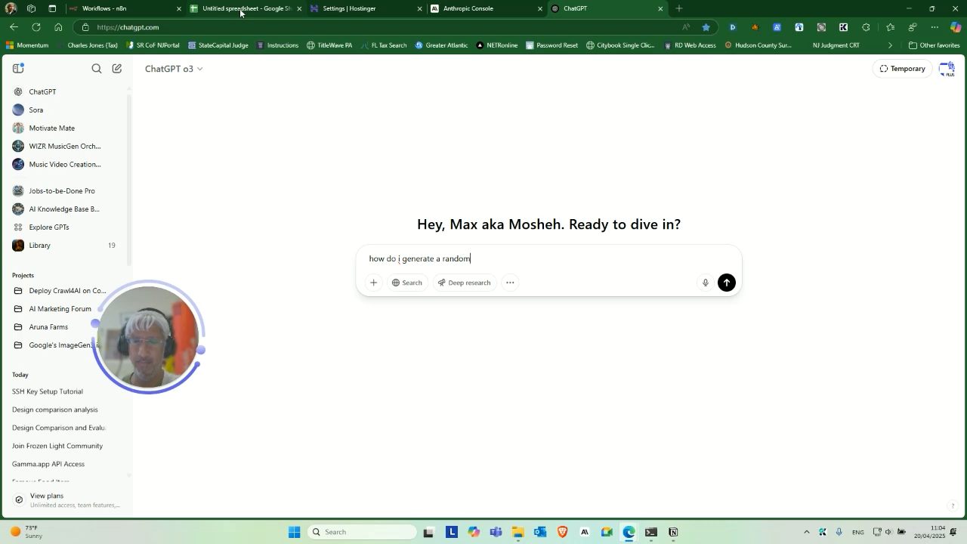
type(" key in my windows t")
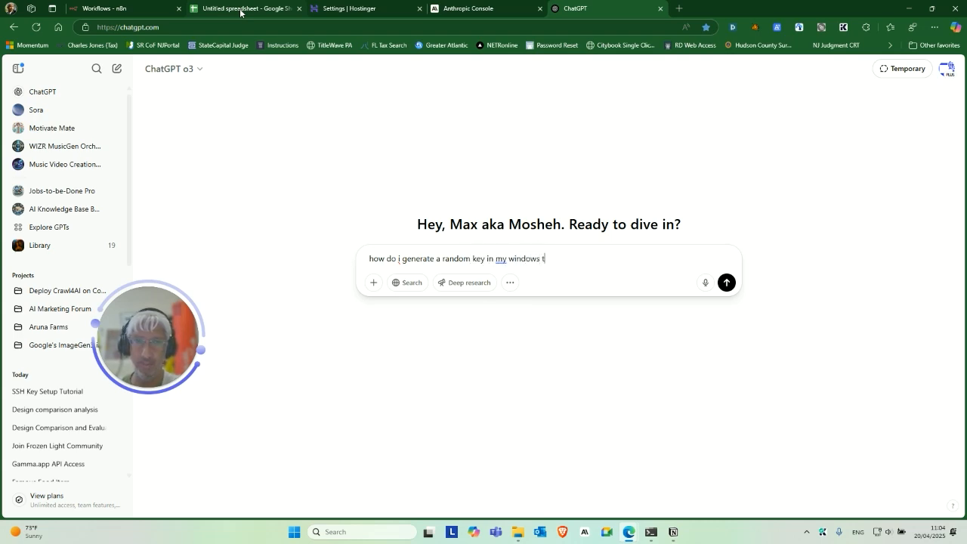
type("erminal")
key("Return")
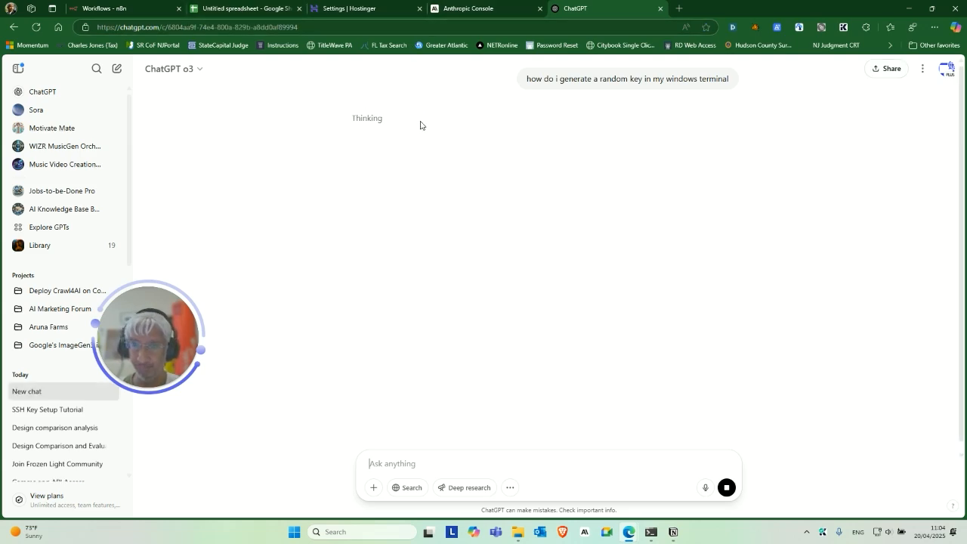
Switch the chat's model to GPT-4o, then bring PowerShell to the front.
left_click(200, 74)
left_click(192, 113)
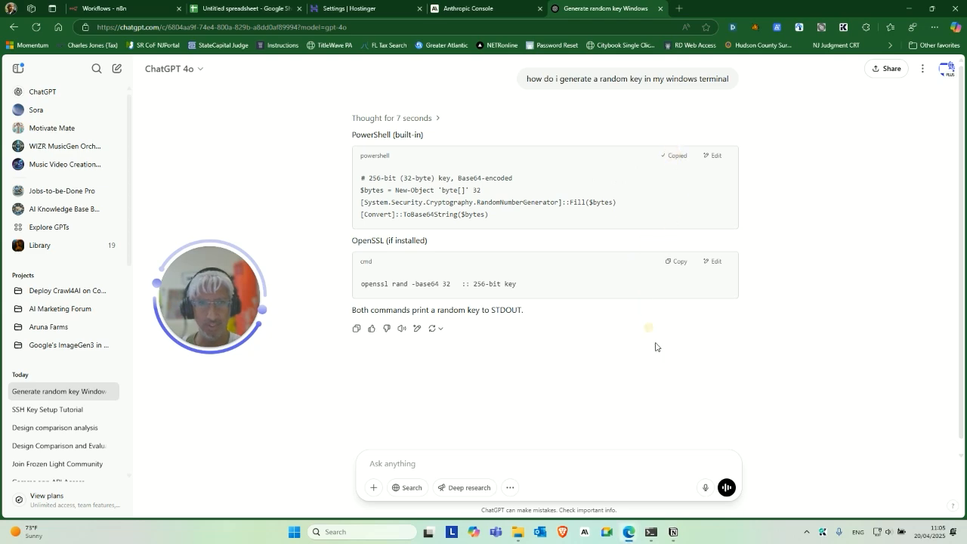
left_click(650, 531)
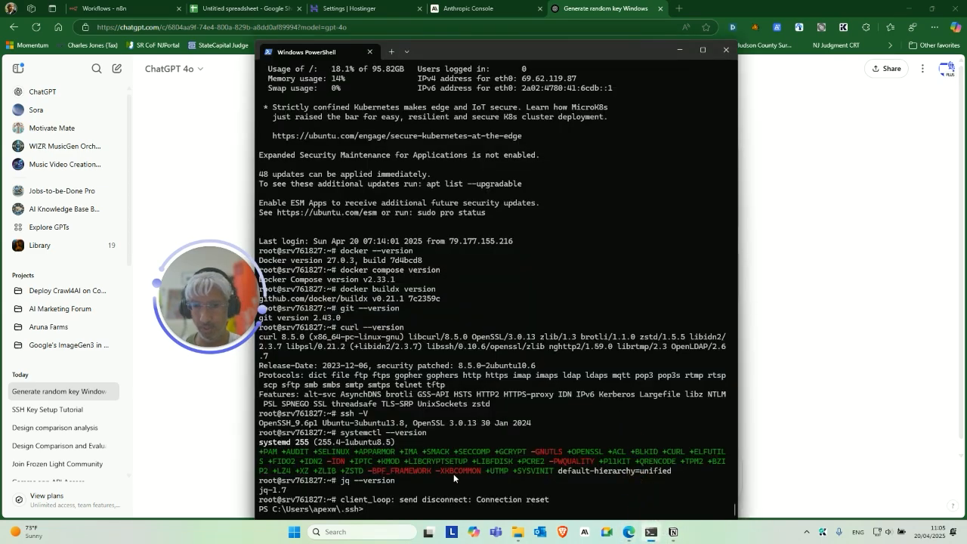
Run ChatGPT's pasted random-key commands in PowerShell, getting an all-A Base64 string, then return to ChatGPT.
type("# 256-bit (32-byte) key, Base64-encoded $bytes = New-Object 'byte[]' 32 [System.Security.Cryptography.RandomNumberGenerator]::Fill($bytes) [Convert]::ToBase64String($bytes)")
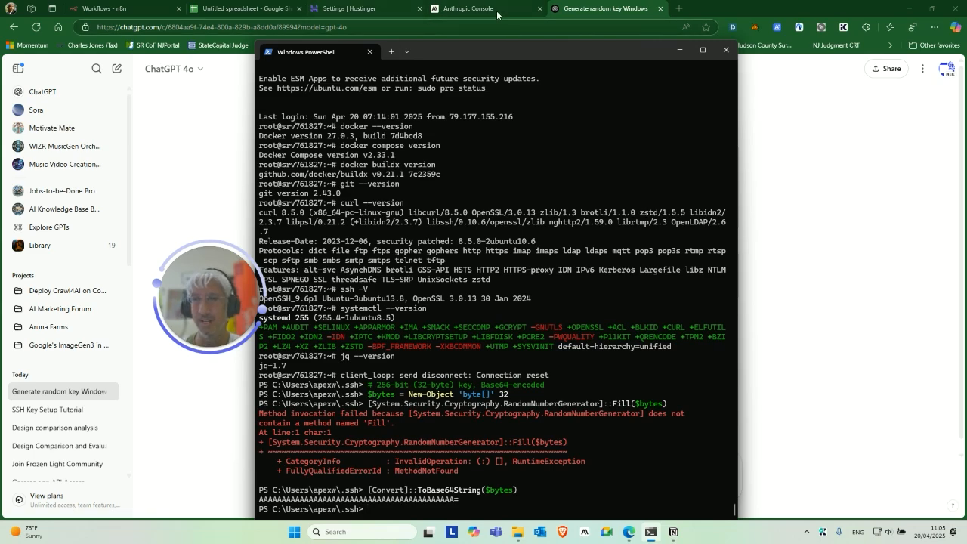
left_click(234, 140)
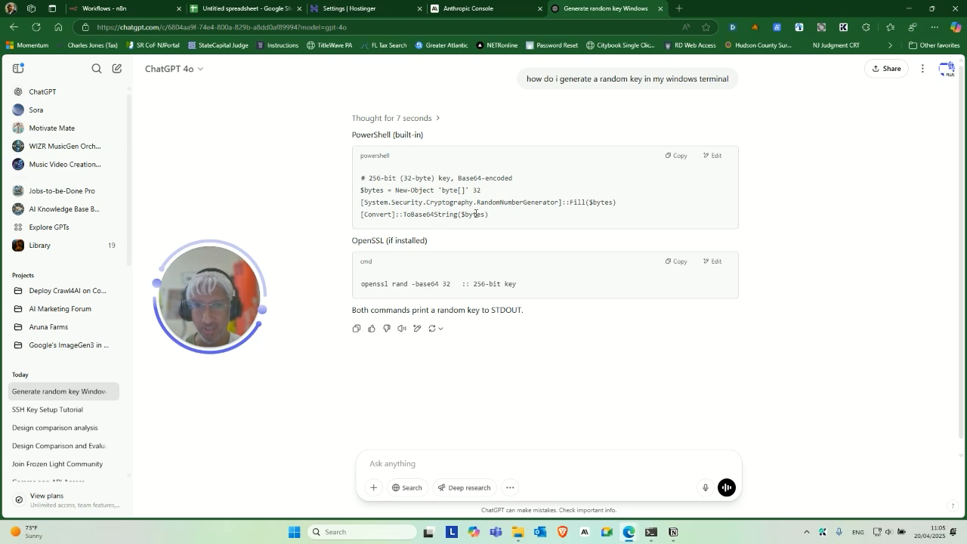
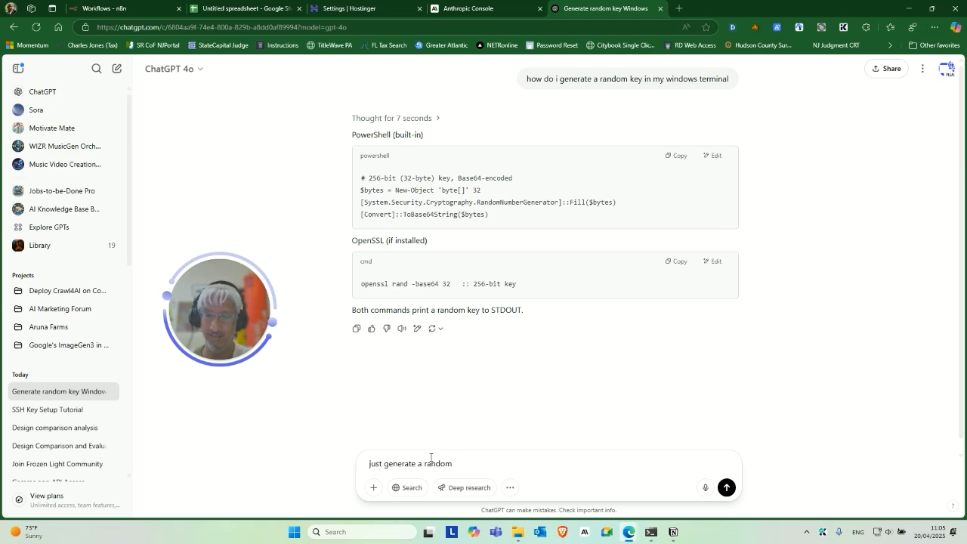
Ask ChatGPT for a random API key and copy the returned key.
type("please")
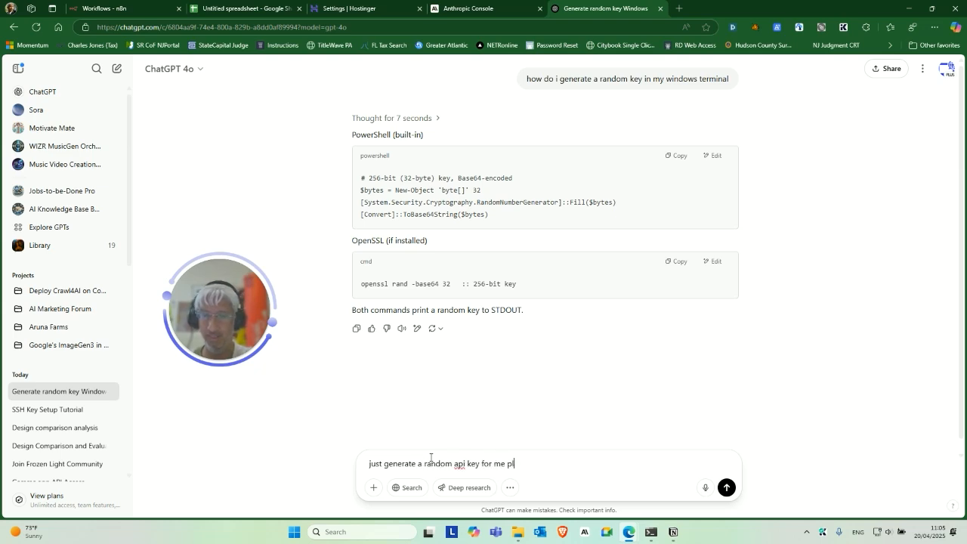
key("Return")
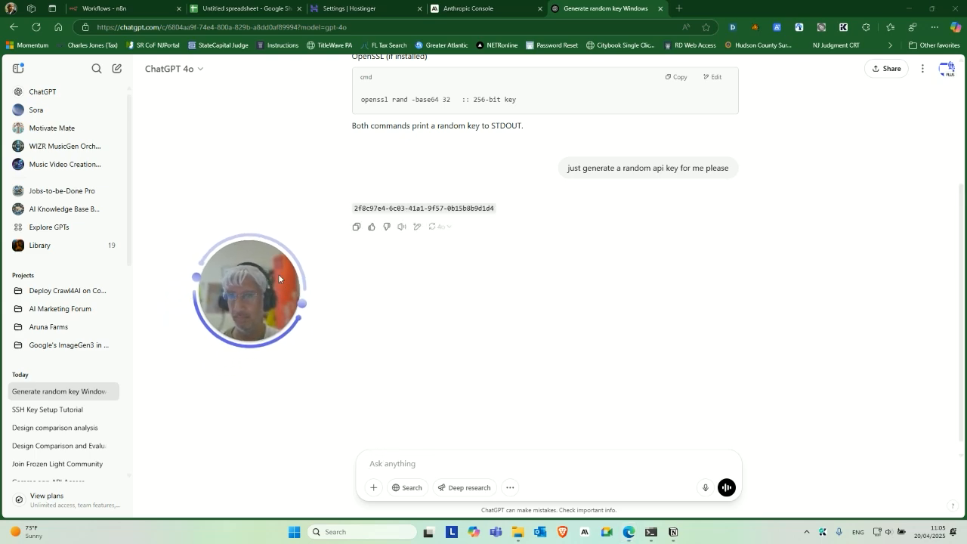
triple_click(425, 211)
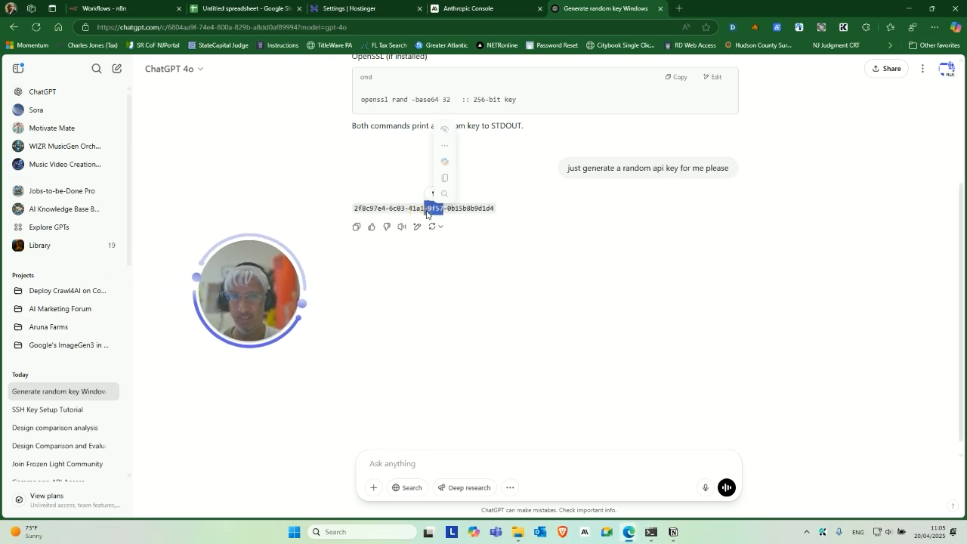
key("ctrl+c")
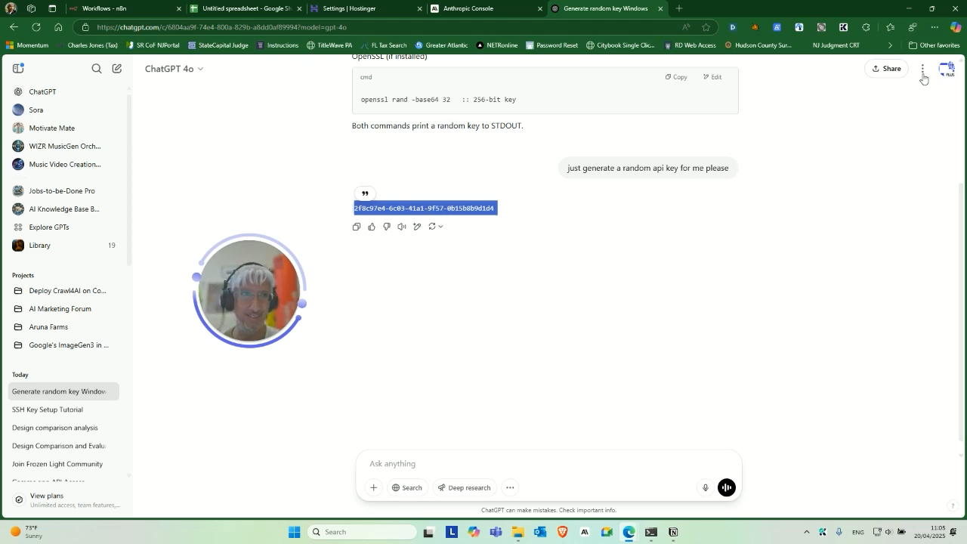
Delete the 'Generate random key Windows' conversation from the ChatGPT history.
left_click(111, 392)
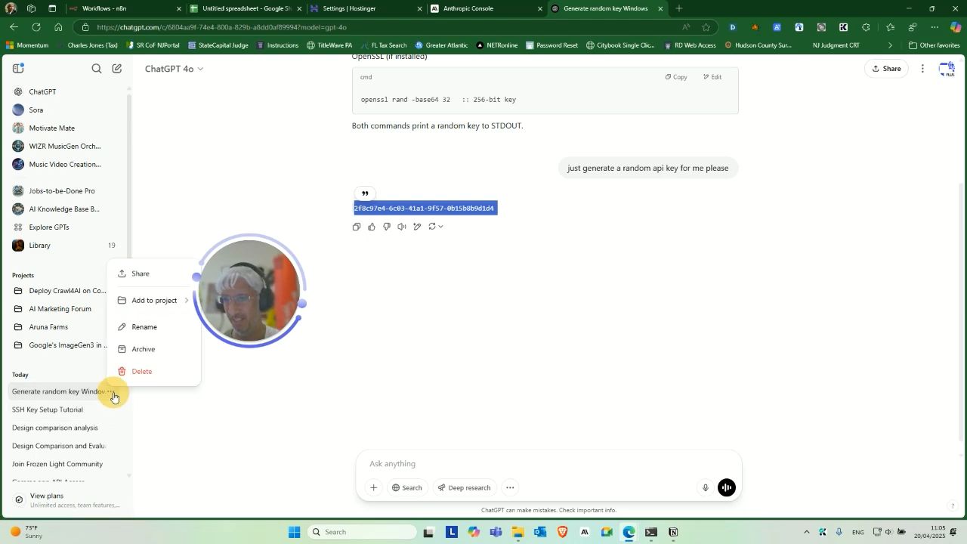
left_click(142, 369)
left_click(566, 322)
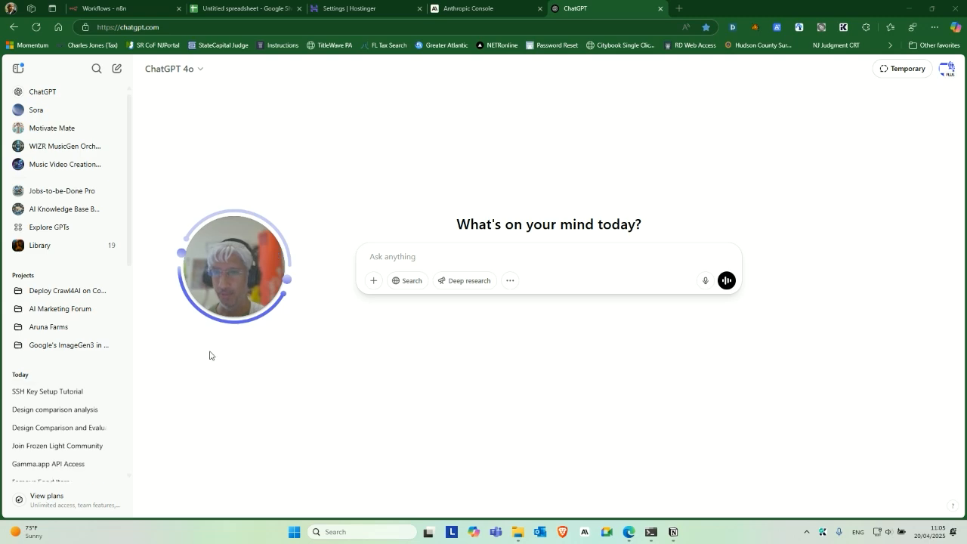
scroll(97, 404, "down", 2)
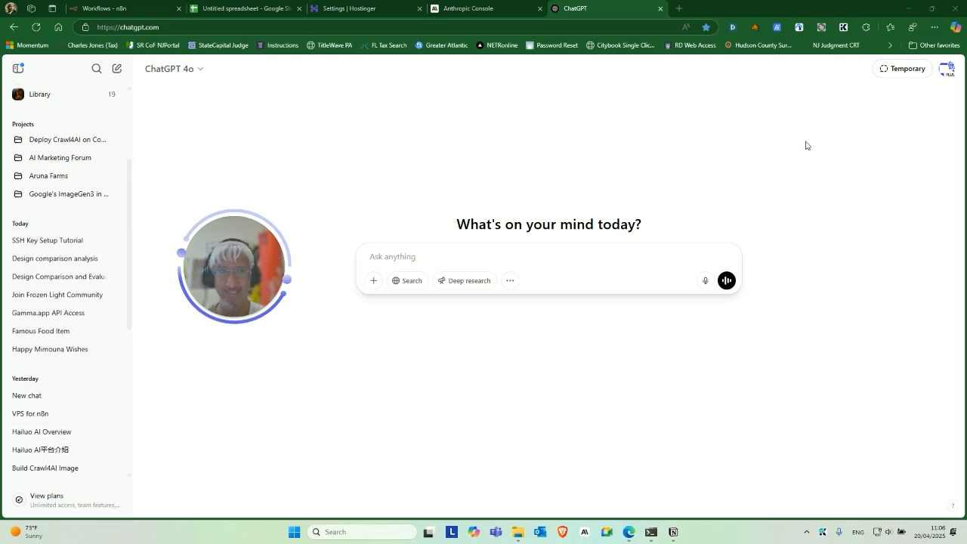
left_click(948, 69)
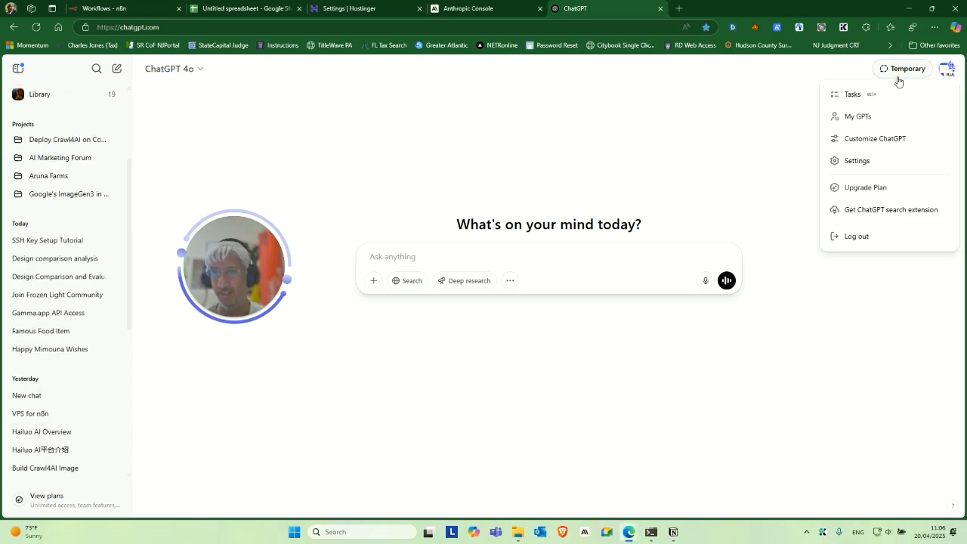
left_click_drag(257, 254, 262, 316)
left_click(945, 69)
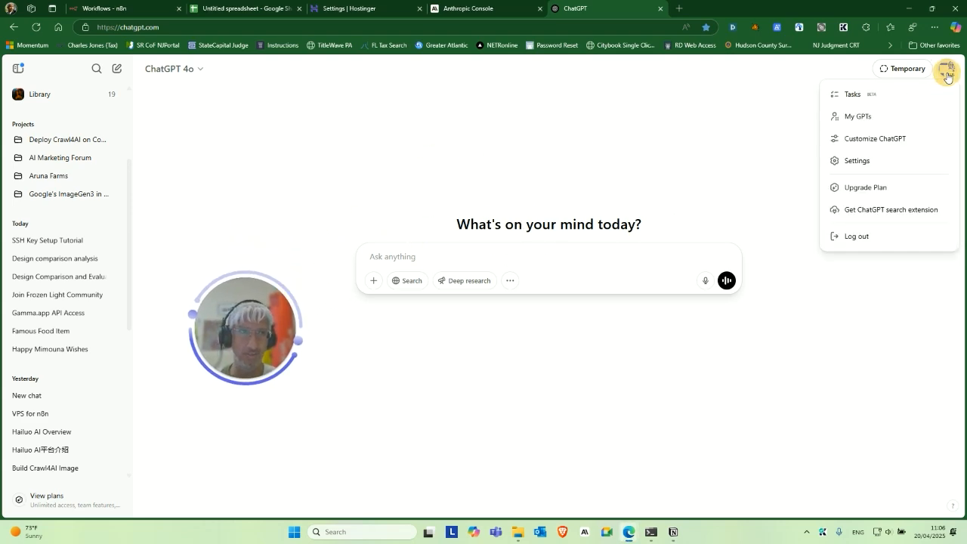
left_click(873, 163)
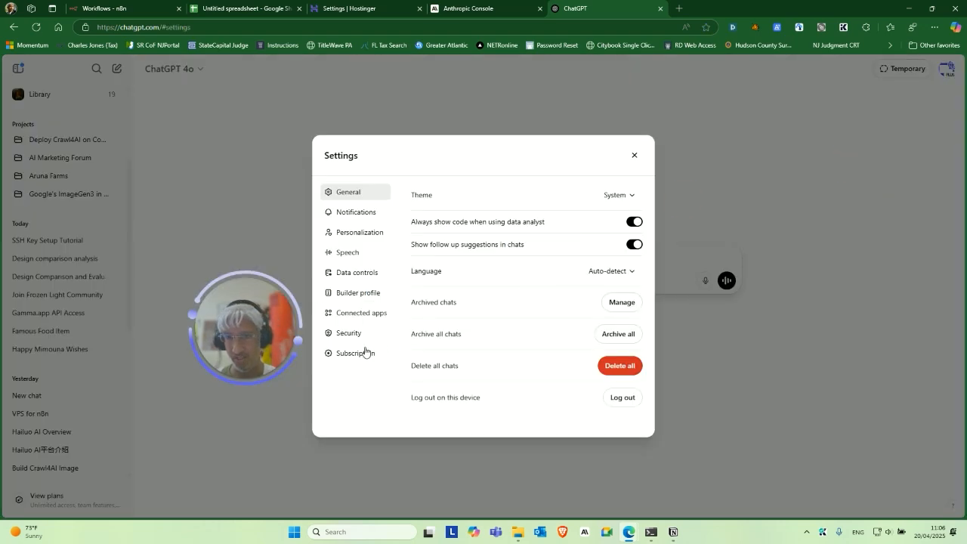
left_click(357, 339)
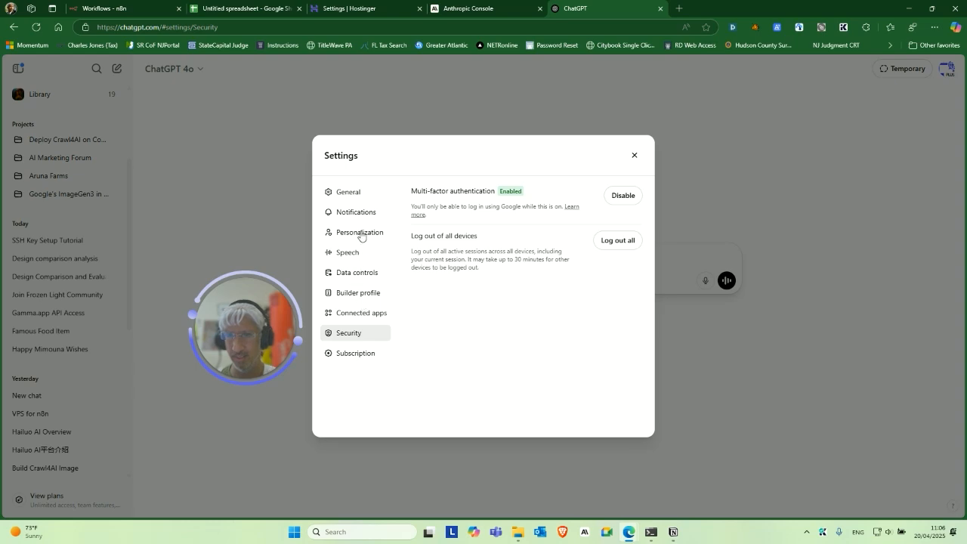
left_click(349, 196)
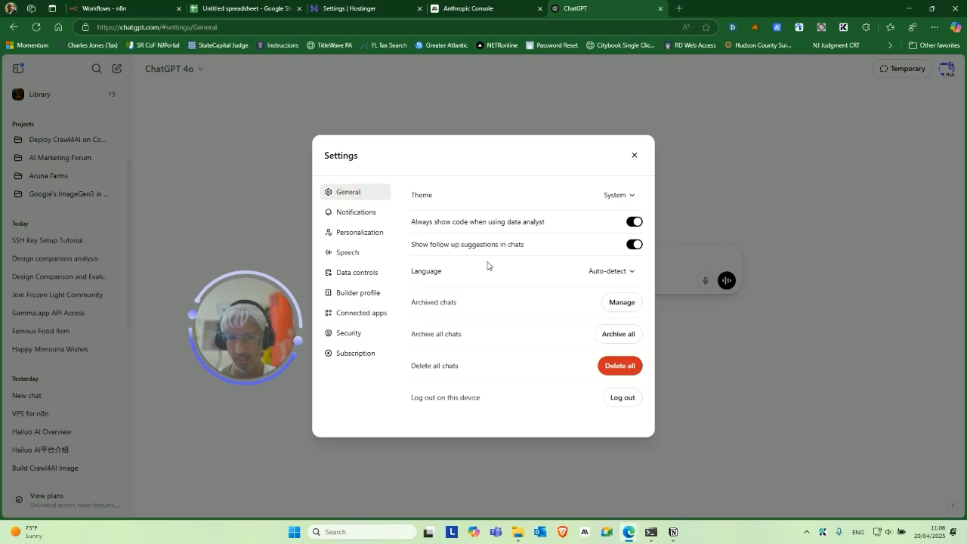
left_click(355, 213)
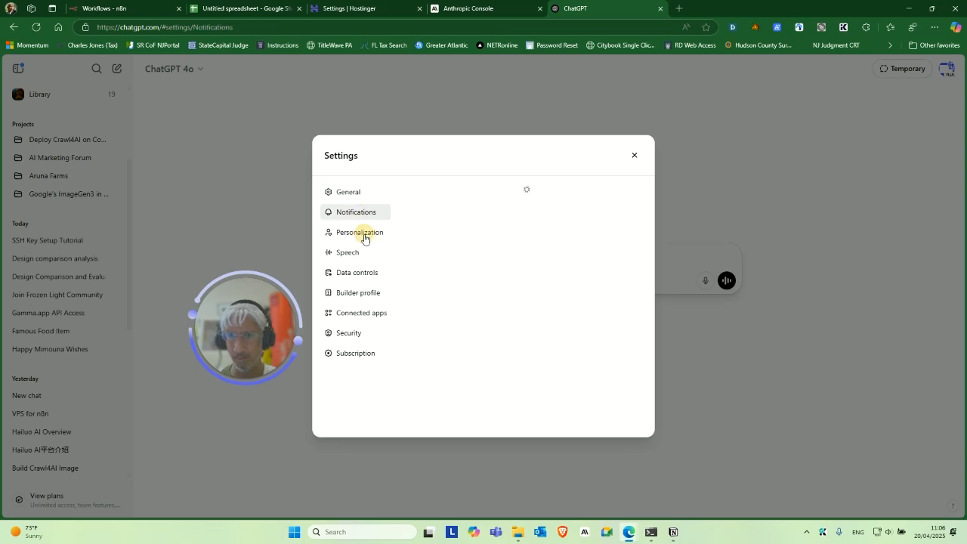
left_click(365, 238)
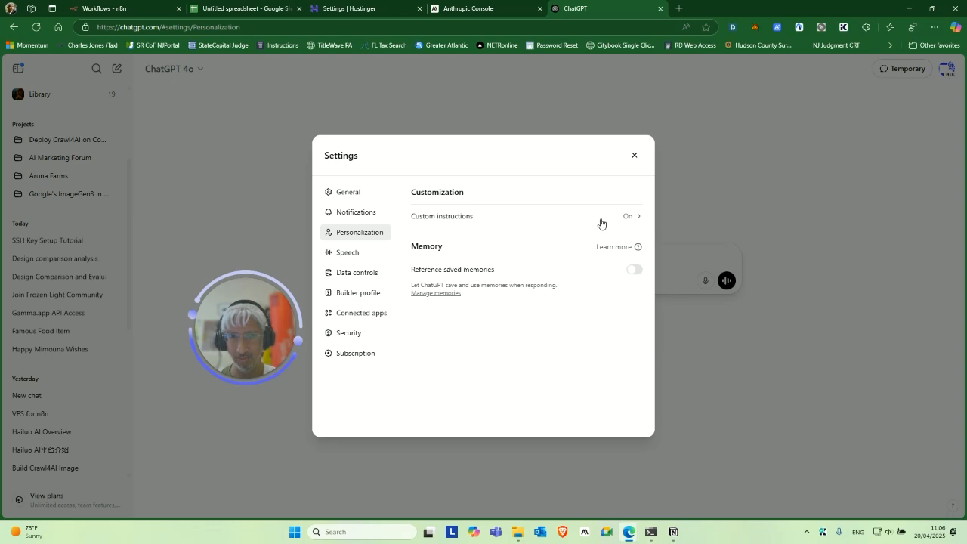
left_click(369, 276)
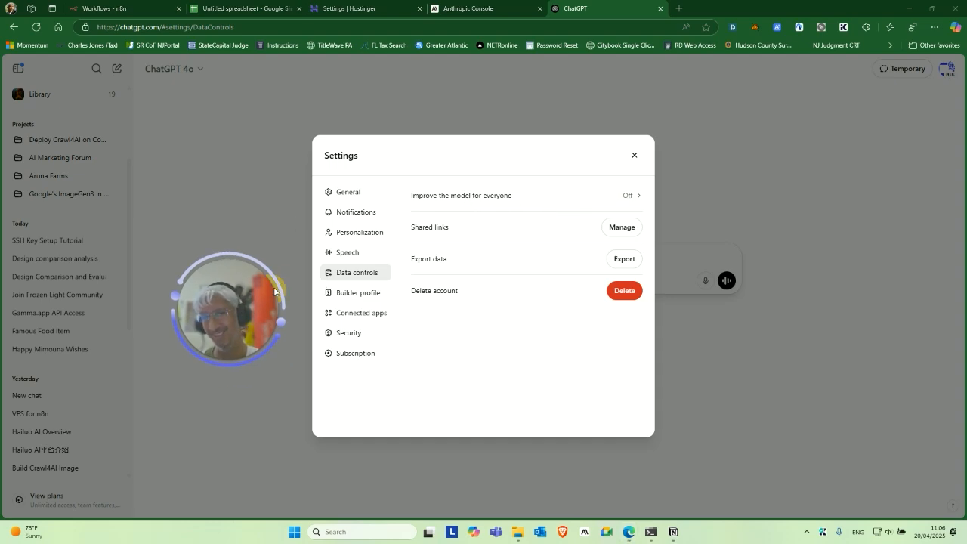
left_click(634, 155)
left_click_drag(225, 314, 287, 219)
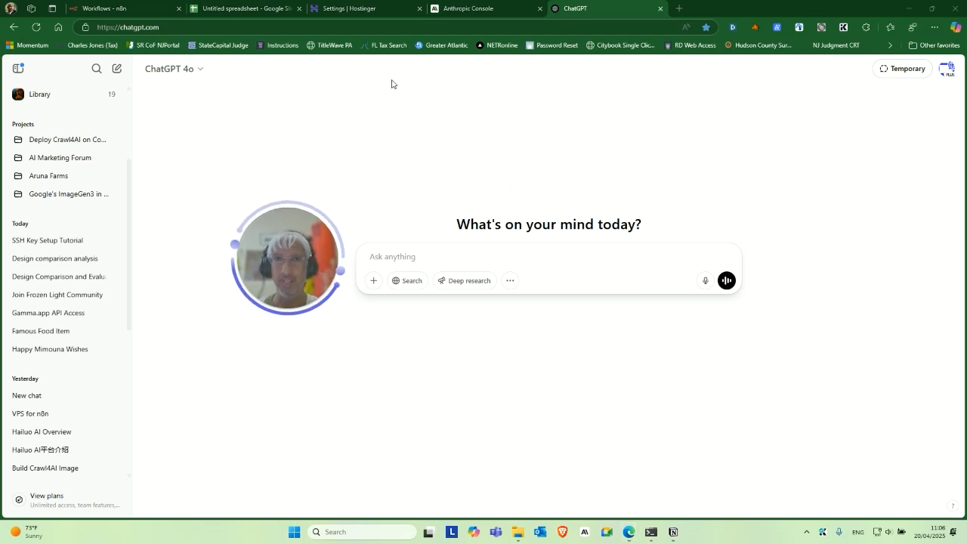
left_click(253, 8)
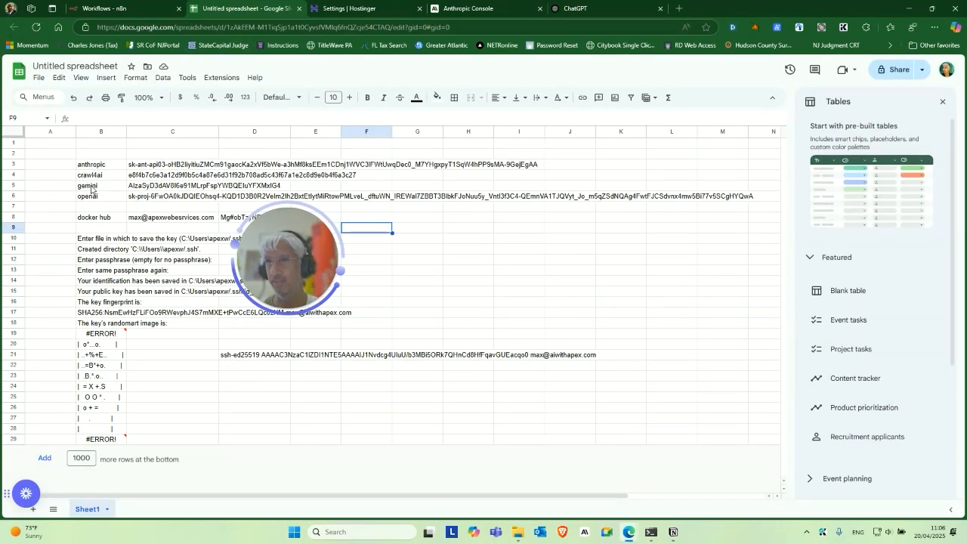
Open a new browser tab and start entering 'gemini' in the address bar.
left_click(679, 8)
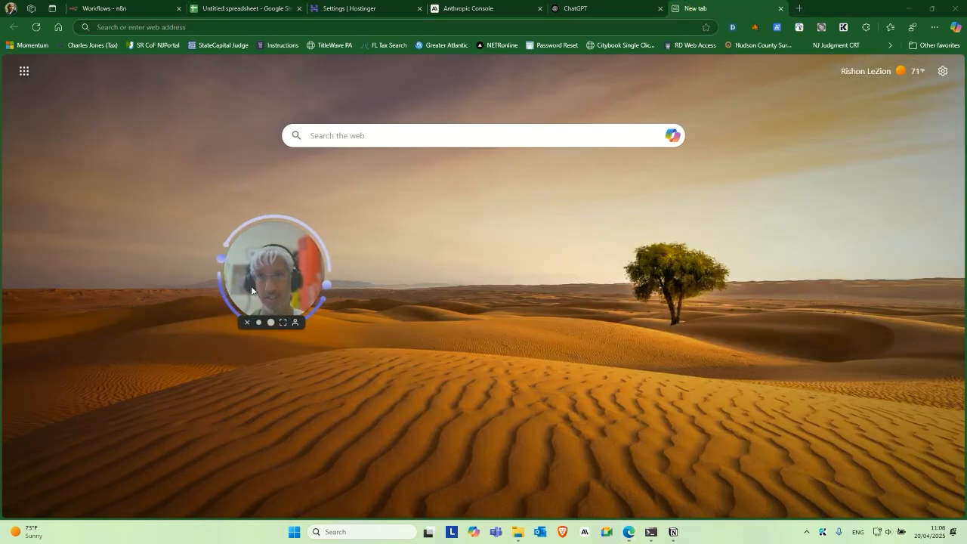
left_click(284, 32)
type("gemini.google.com/app")
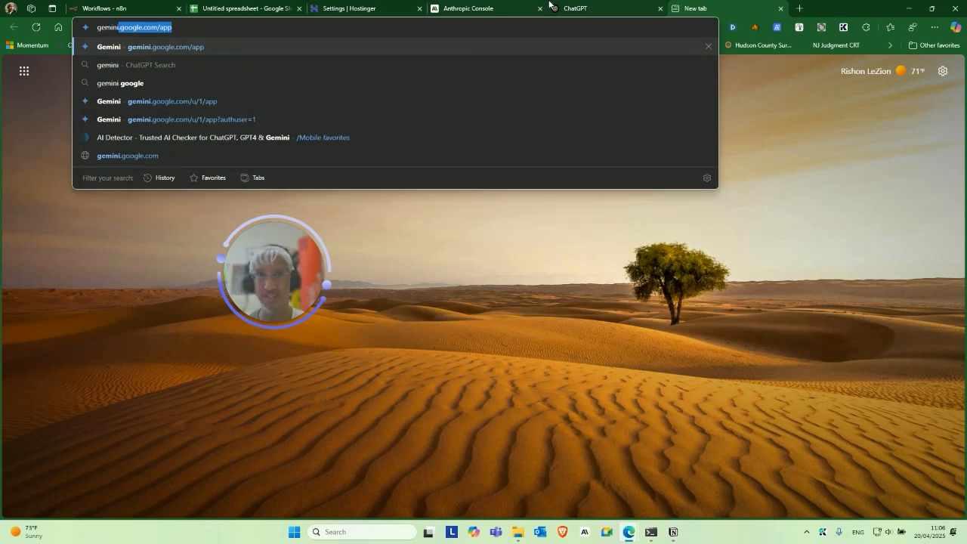
Ask ChatGPT 'where do i get an api key for gemini' and open the Google source link.
left_click(585, 9)
left_click(492, 252)
type("where do i get an api key for gemini")
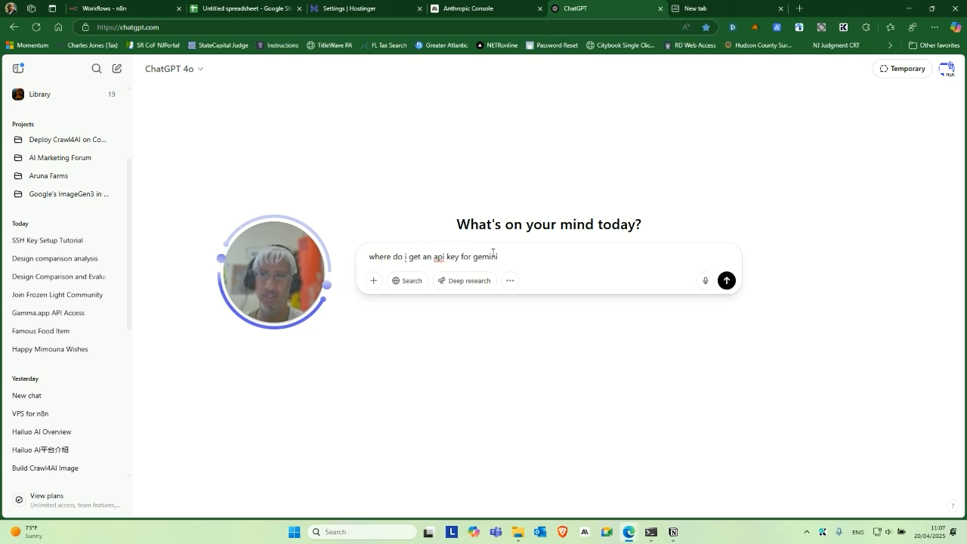
key("Return")
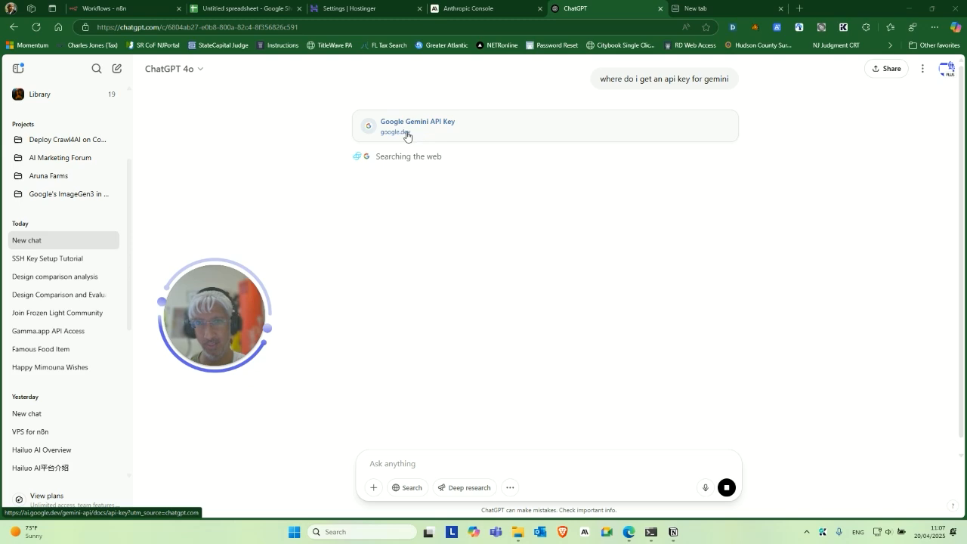
left_click(406, 136)
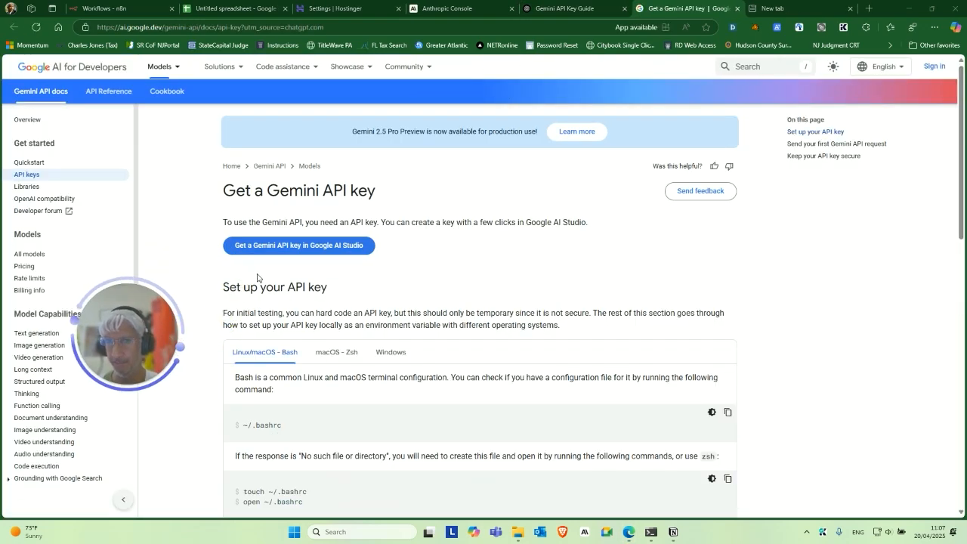
In Google AI Studio, start a key for the Gemini API project, cancel, and return to the keys spreadsheet.
left_click(295, 249)
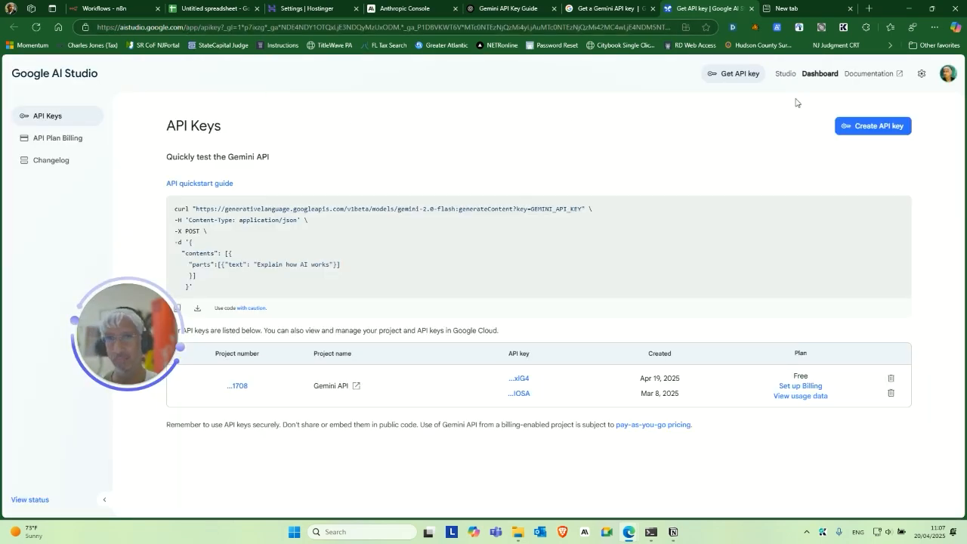
left_click(861, 126)
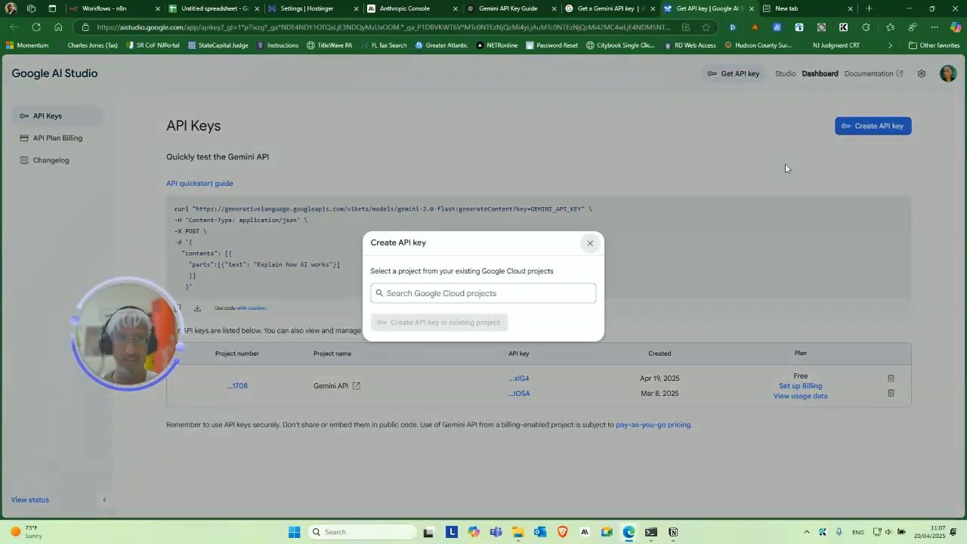
left_click(421, 293)
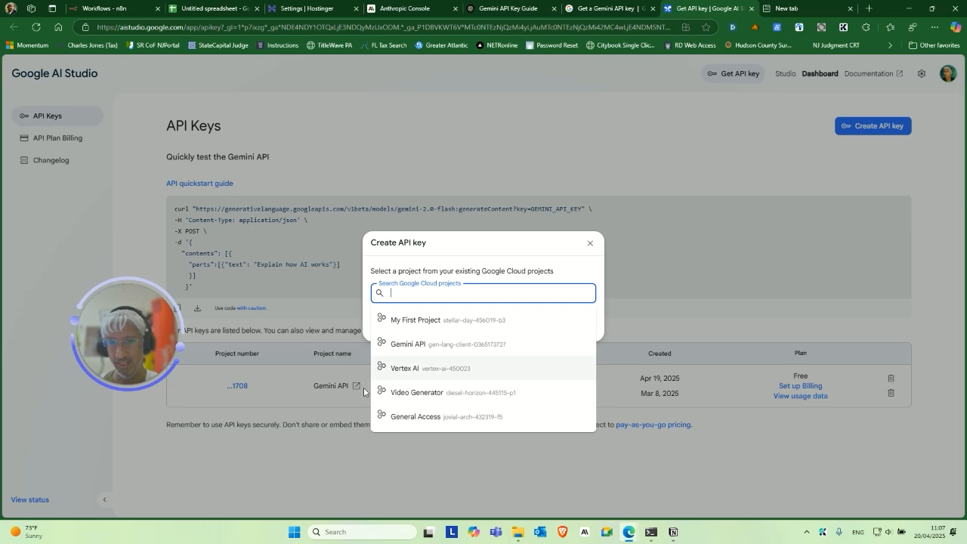
left_click(431, 346)
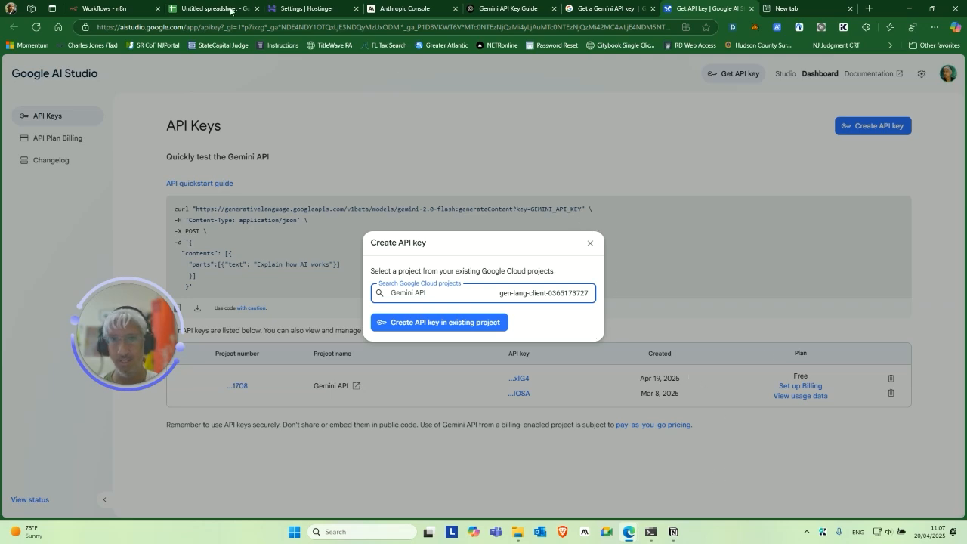
left_click(590, 242)
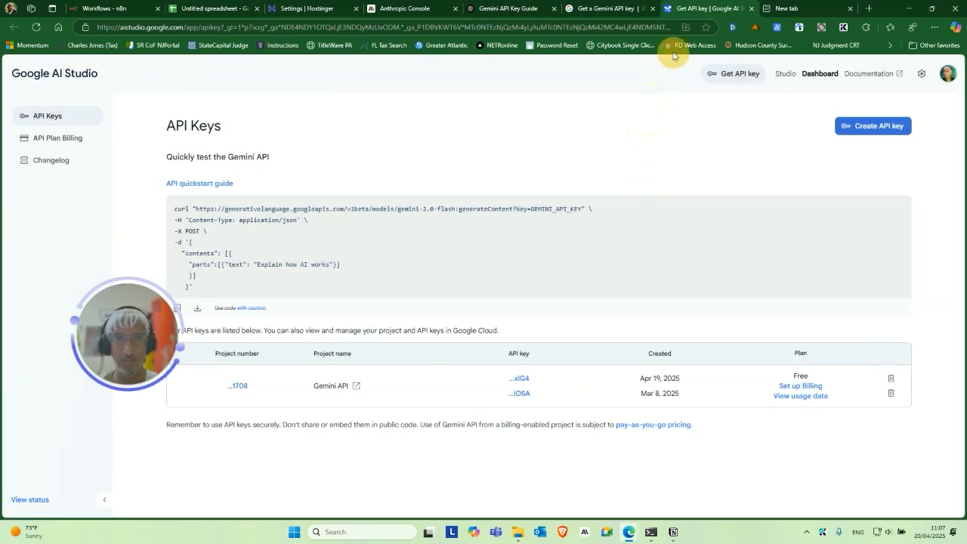
left_click(218, 6)
left_click_drag(133, 347, 171, 367)
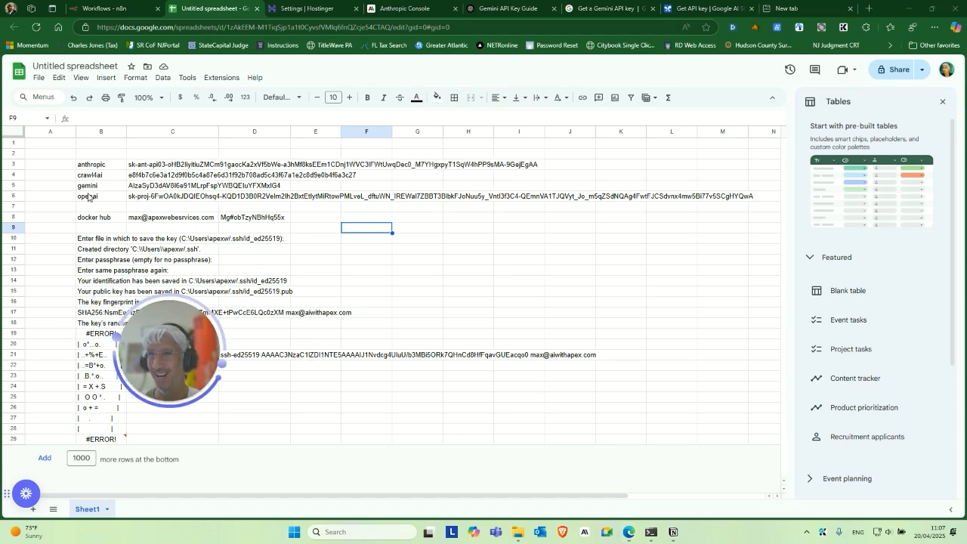
Load platform.openai.com, go to Dashboard > API keys, and start a new secret key.
left_click(809, 6)
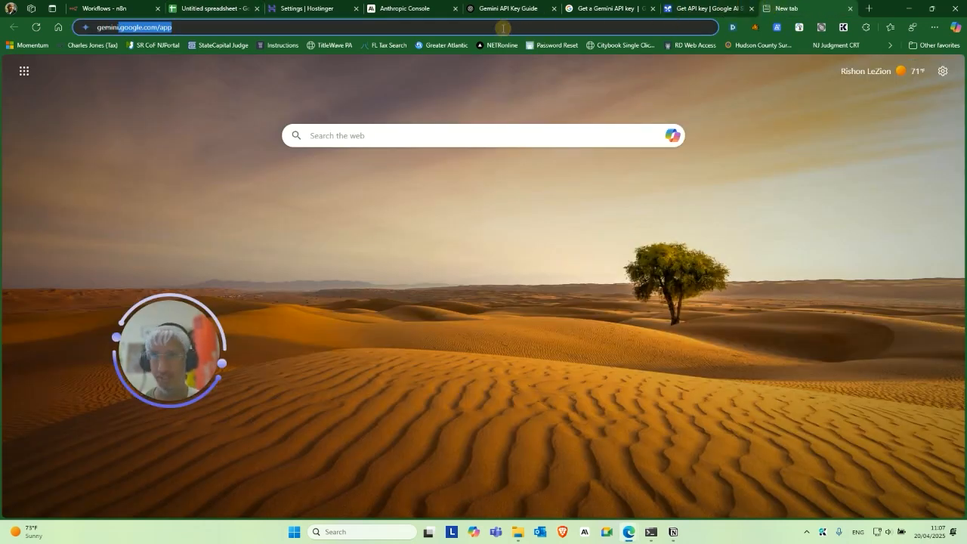
triple_click(512, 21)
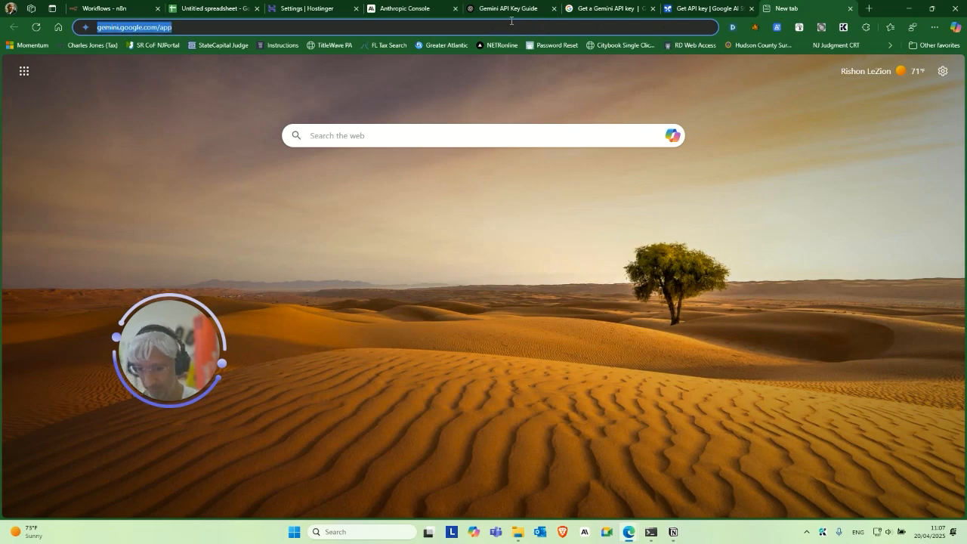
type("platform.openai.com")
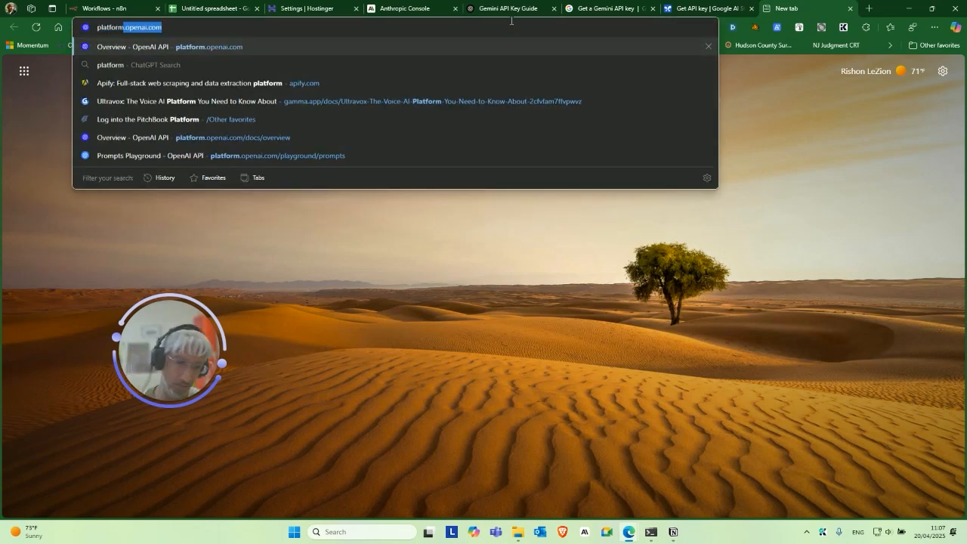
key("Return")
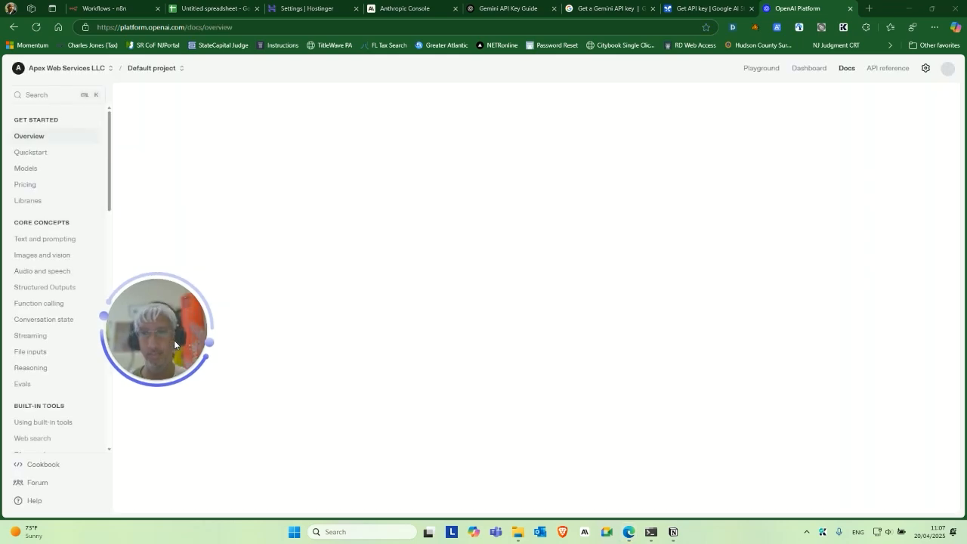
left_click_drag(159, 357, 210, 290)
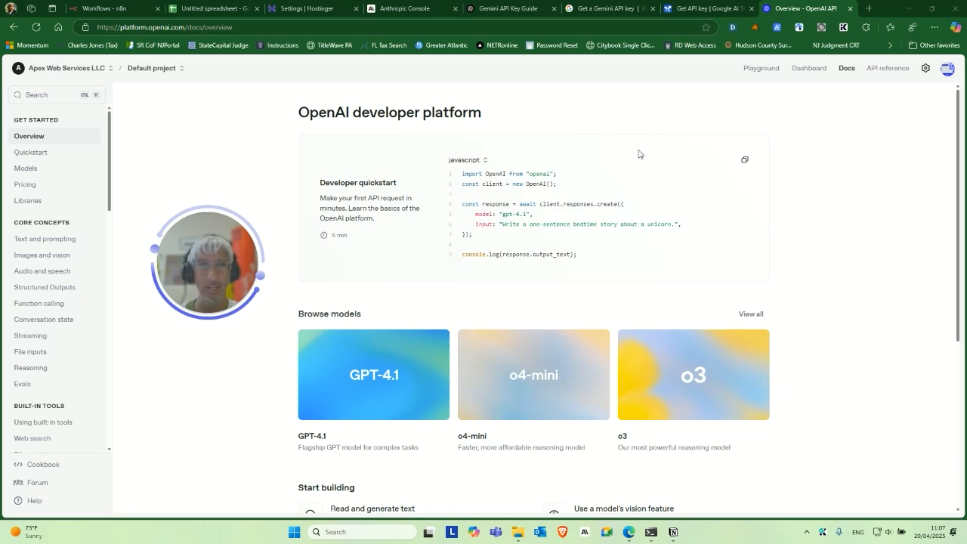
left_click(810, 68)
left_click_drag(205, 259, 394, 234)
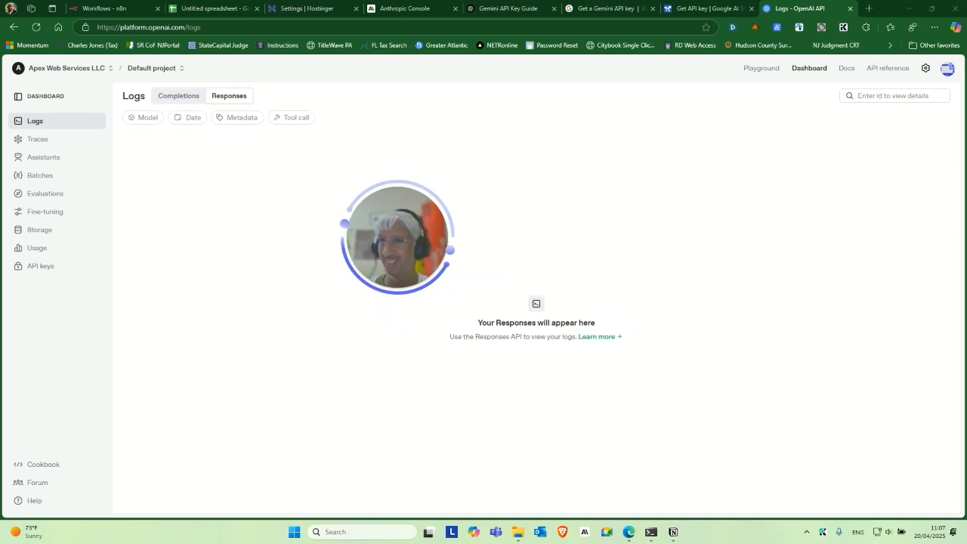
left_click(50, 268)
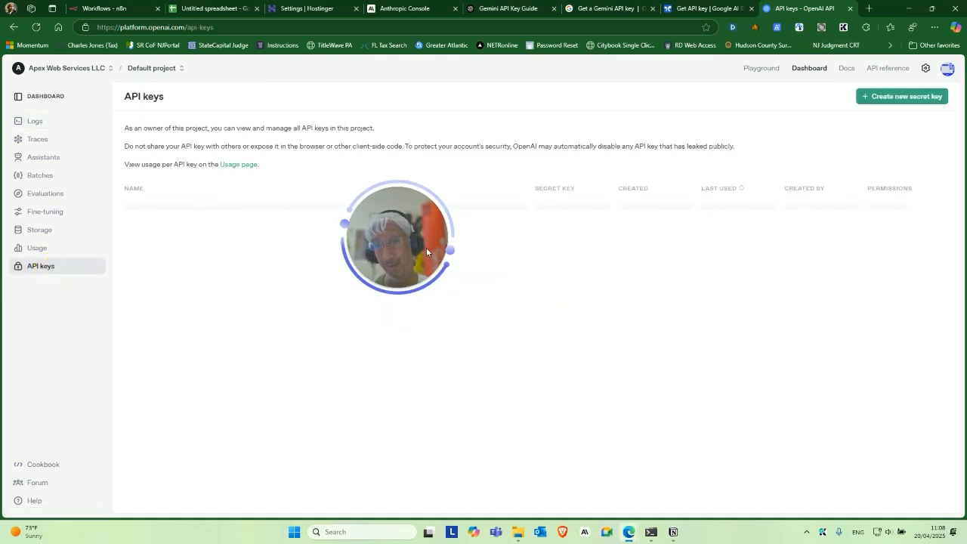
left_click_drag(425, 247, 376, 450)
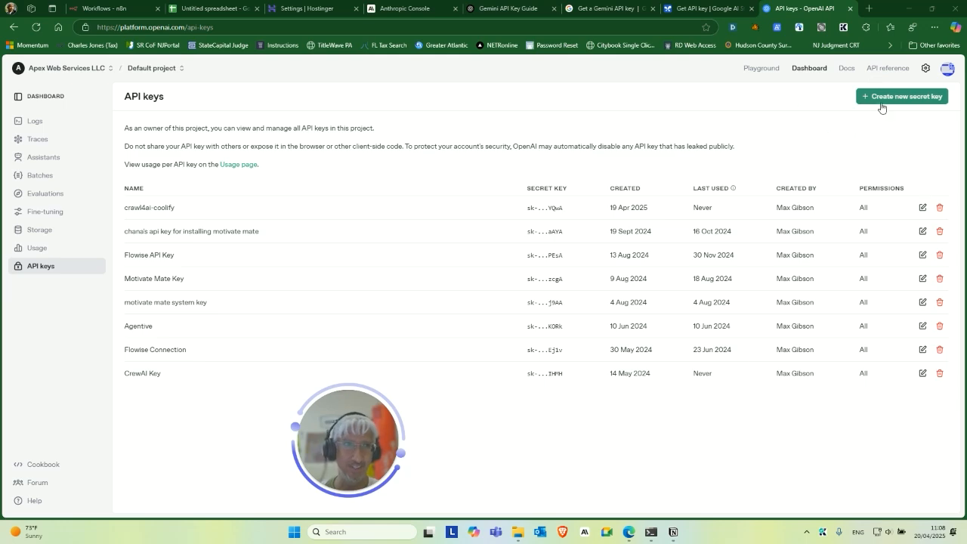
left_click(882, 98)
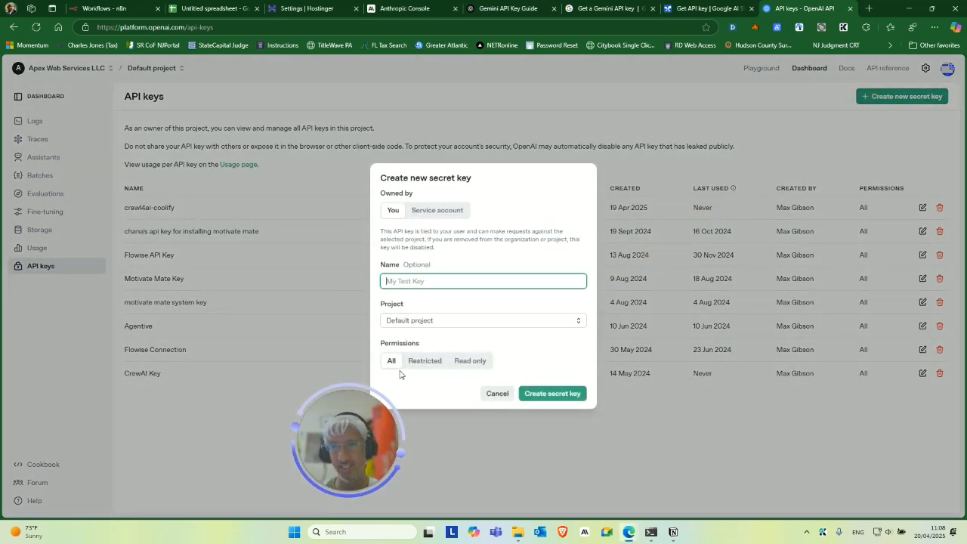
left_click_drag(354, 433, 302, 346)
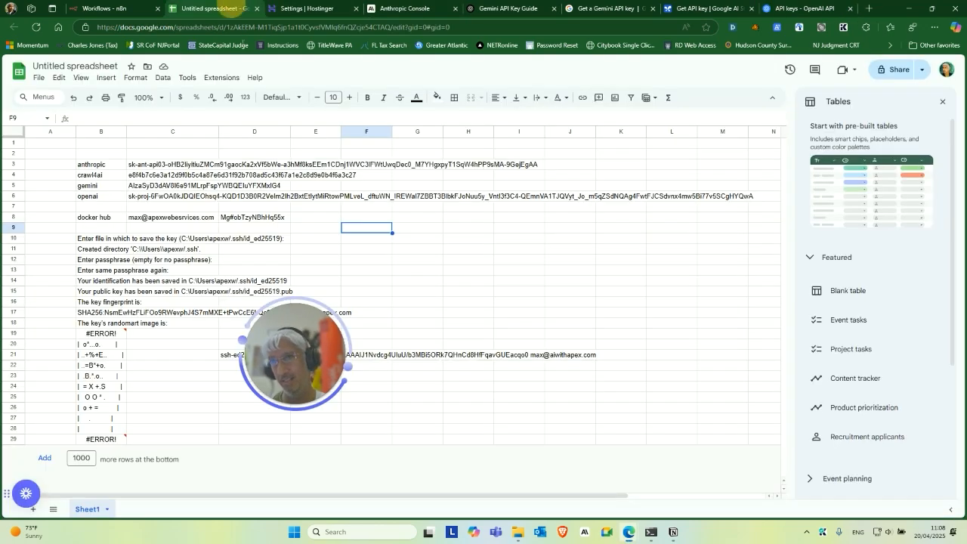
Switch to the Untitled spreadsheet tab holding the saved service API keys.
left_click(211, 8)
left_click_drag(313, 356, 237, 371)
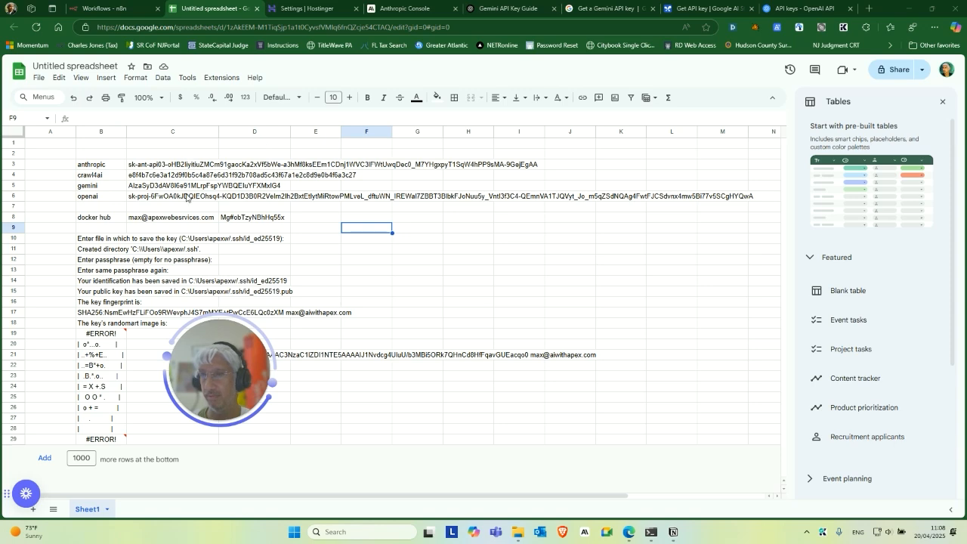
left_click_drag(231, 358, 237, 321)
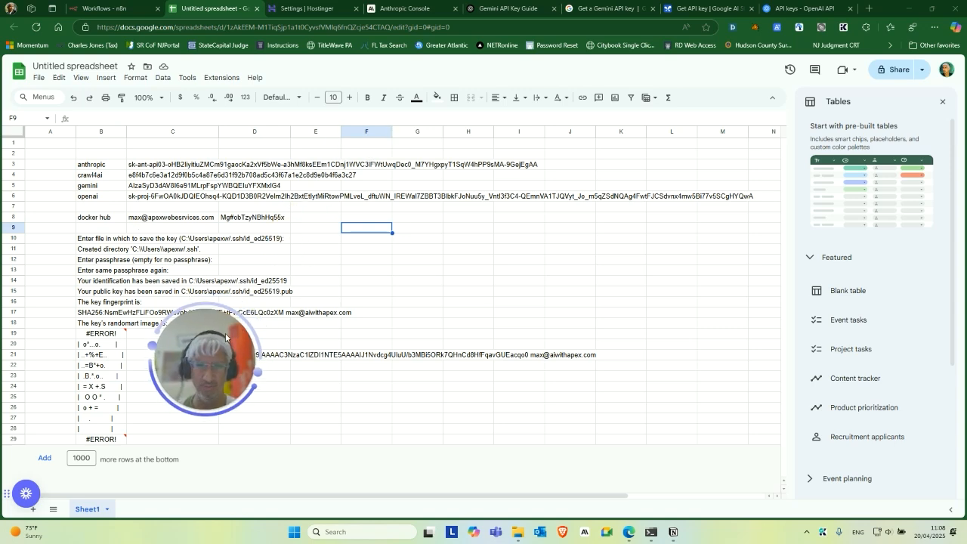
left_click_drag(258, 287, 264, 314)
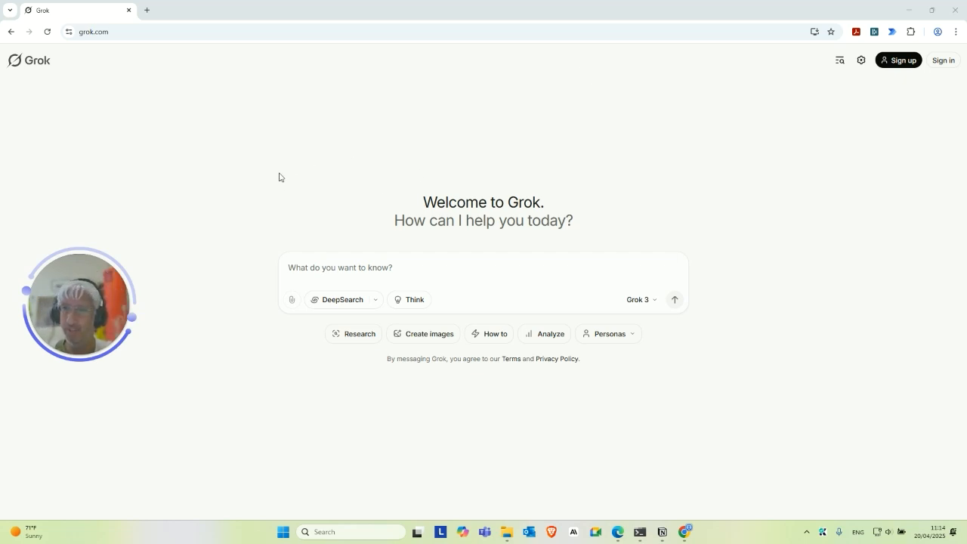
Sign up on grok.com with Continue with Google, picking the Google account from the chooser.
left_click_drag(94, 294, 131, 314)
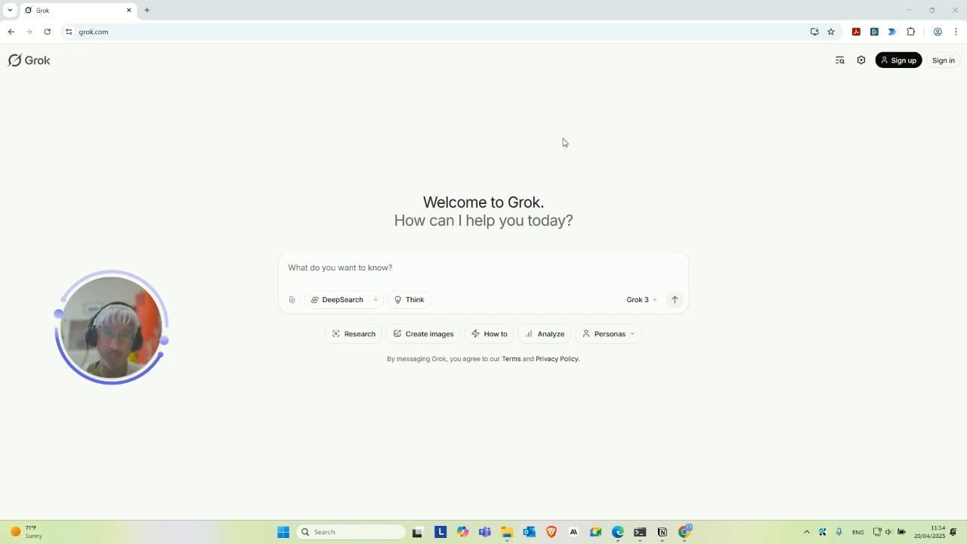
left_click_drag(120, 316, 118, 277)
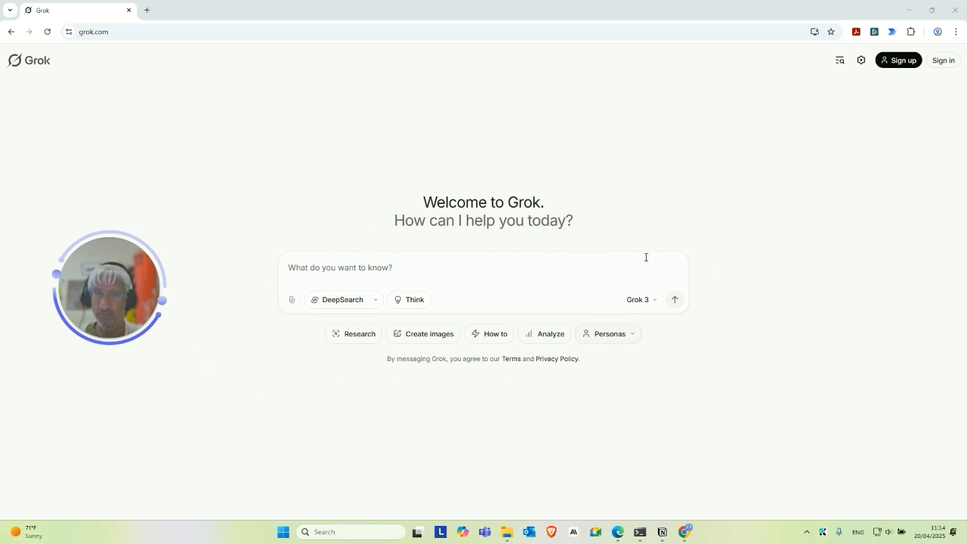
left_click_drag(94, 299, 91, 308)
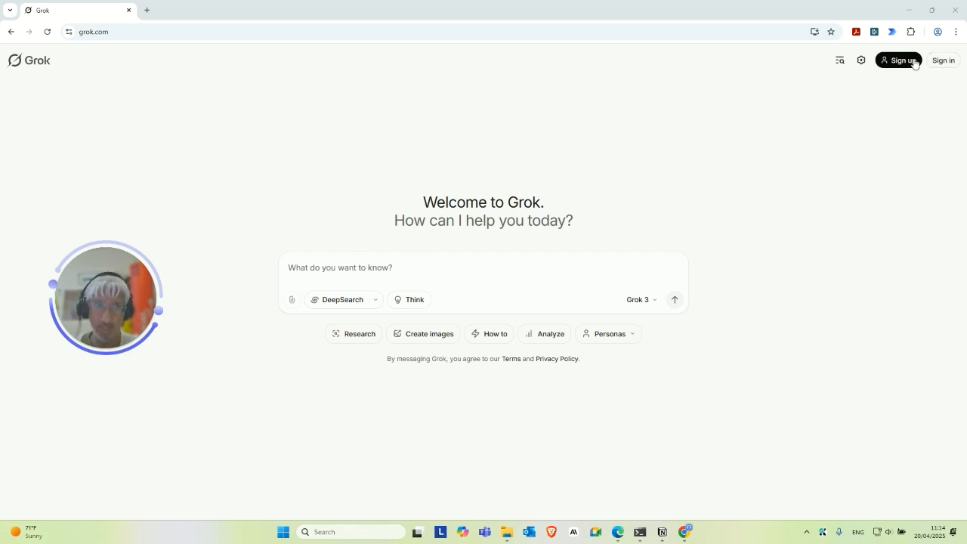
left_click(943, 60)
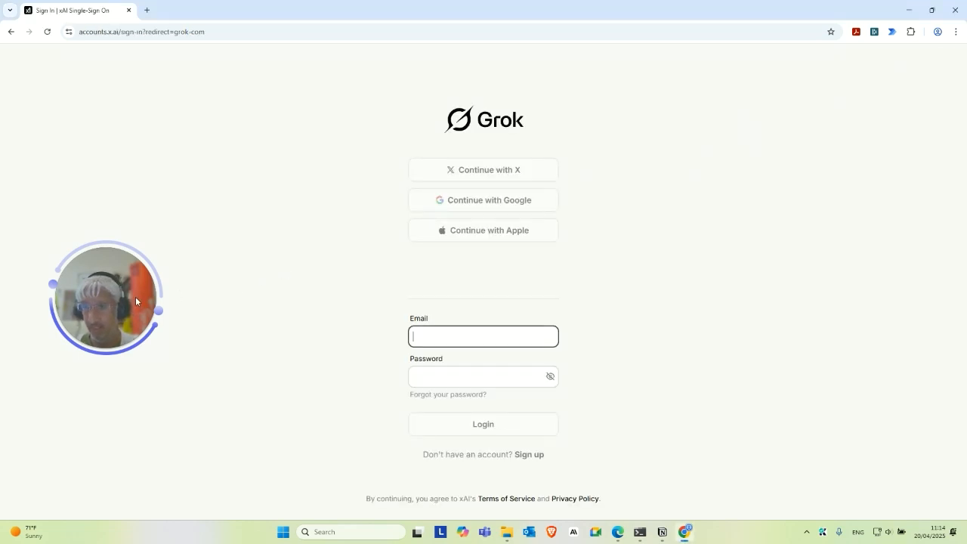
left_click(477, 204)
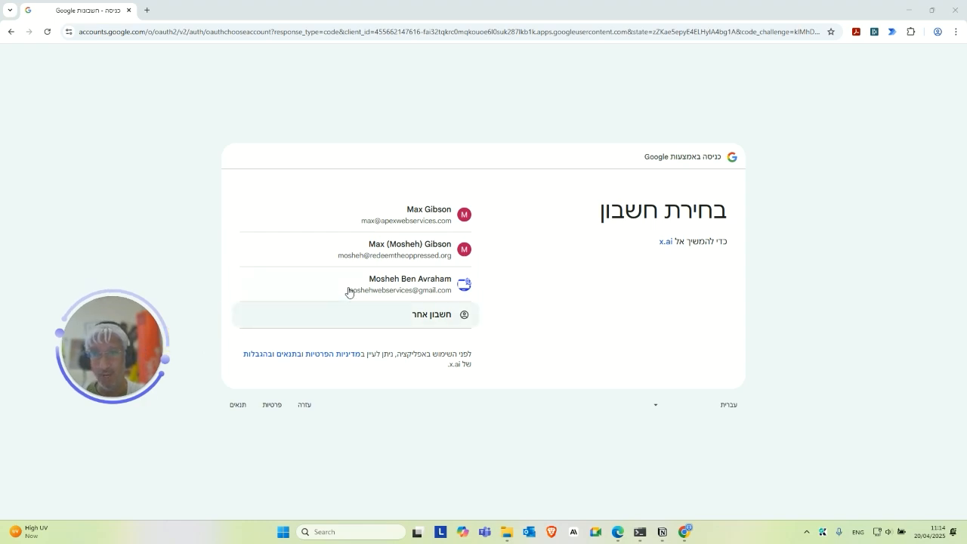
left_click(405, 259)
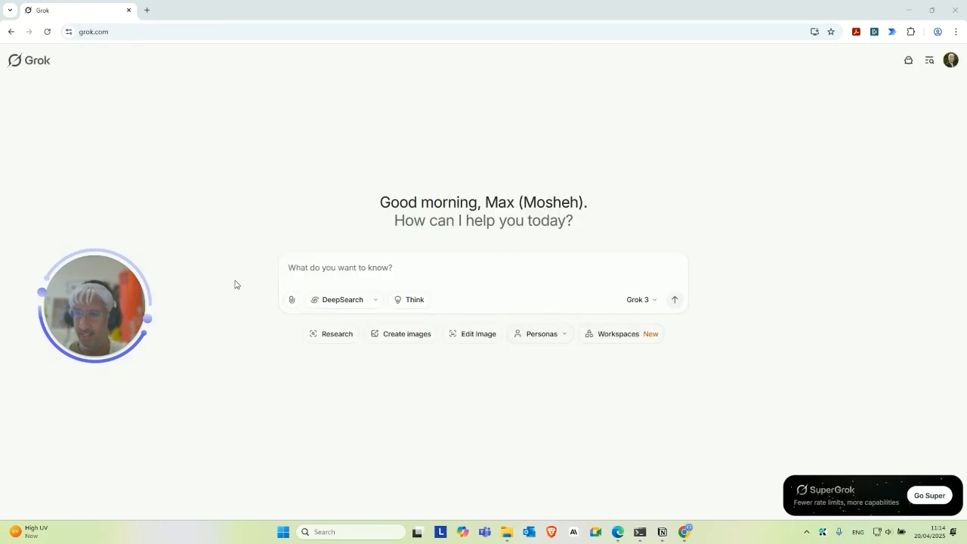
Review Grok's search modes, keep DeepSearch, and bring up a blank New Workspace.
left_click(376, 299)
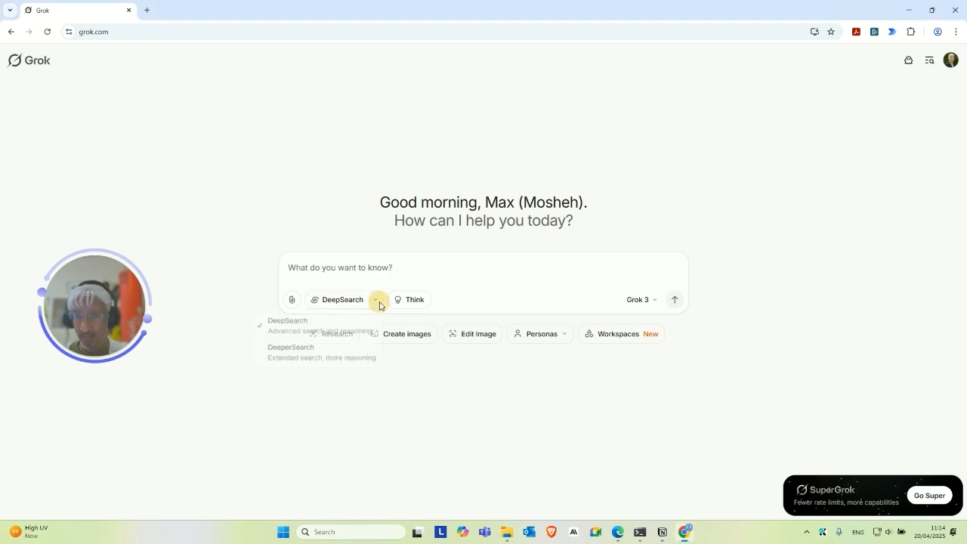
left_click(340, 267)
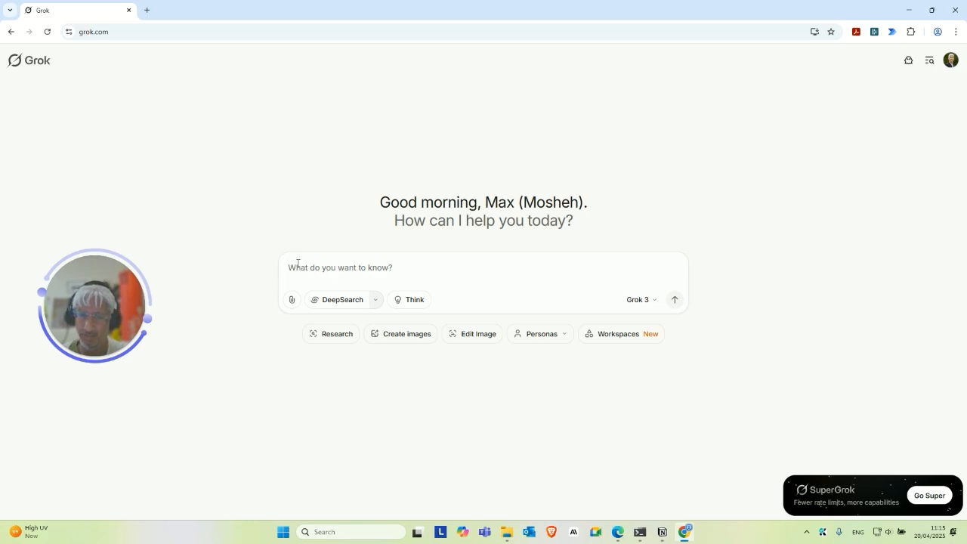
left_click(347, 266)
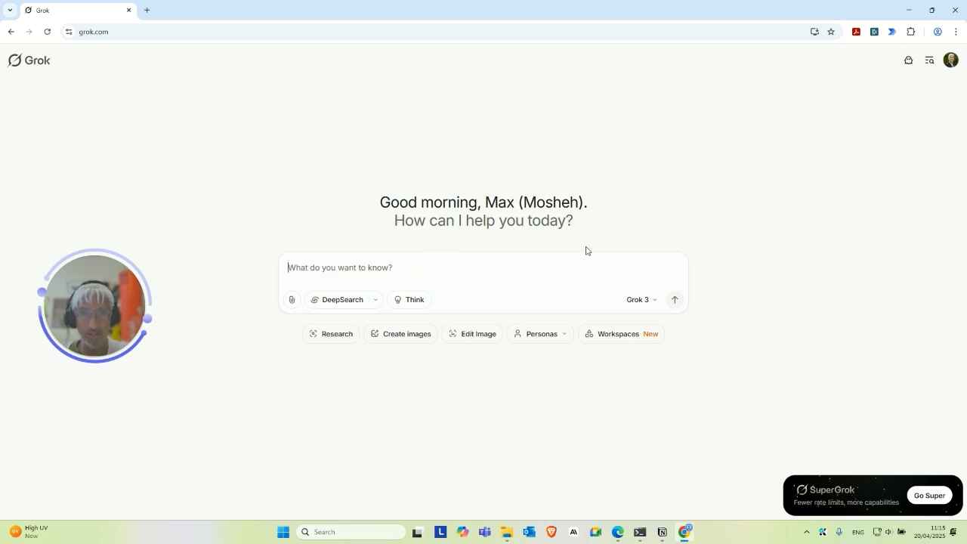
left_click_drag(105, 313, 183, 273)
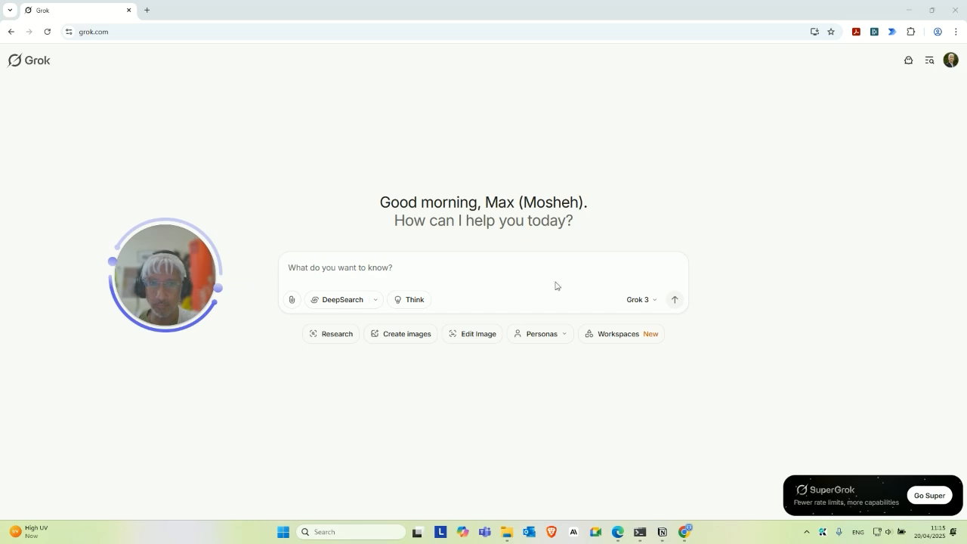
left_click(442, 305)
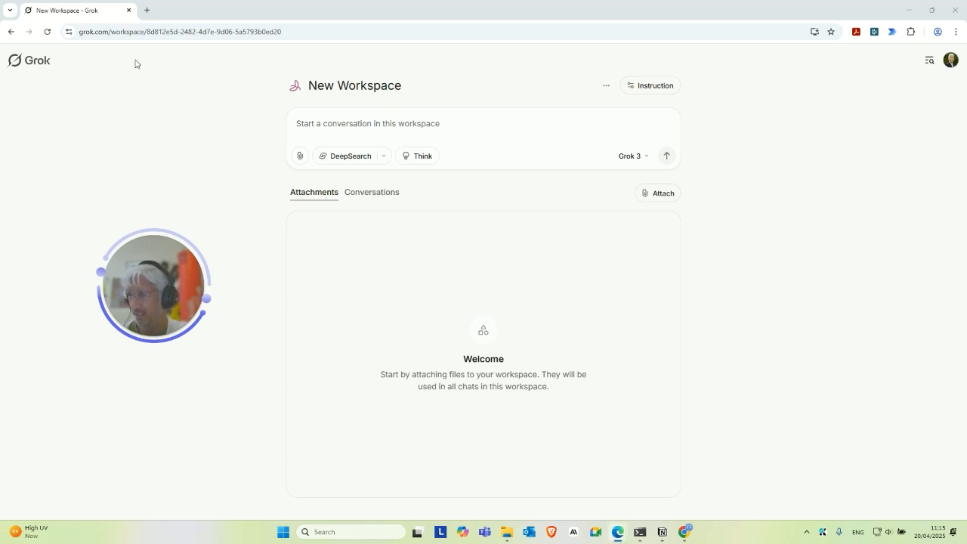
Rename the workspace to 'Deploy Crawl4AI on Hostinger VPS using Coolify and Cloudflare' by pasting the title.
left_click(608, 87)
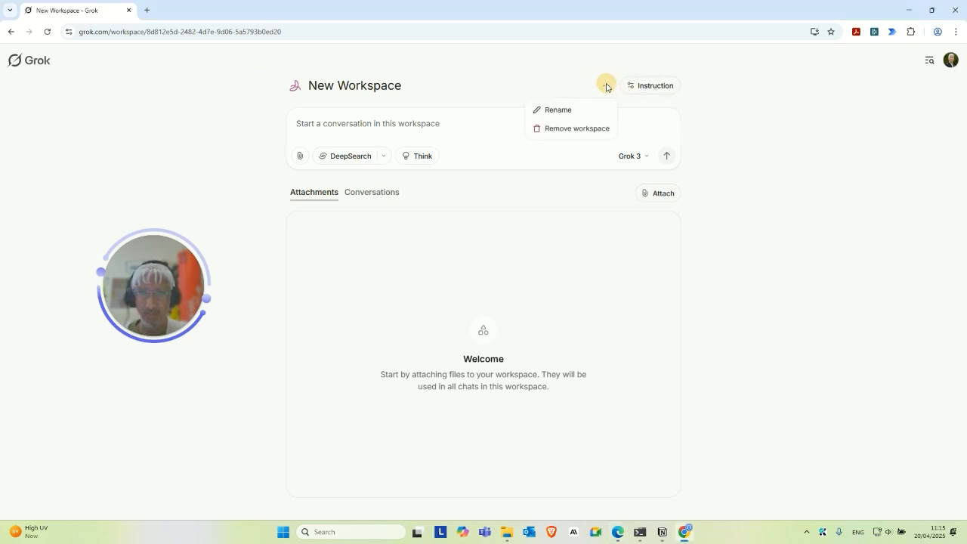
left_click(551, 108)
key("ctrl+v")
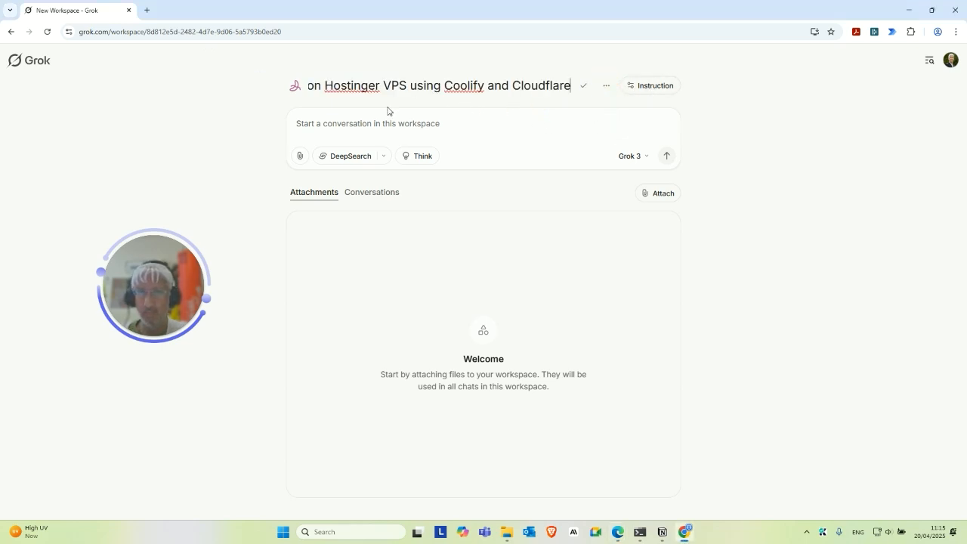
key("Home")
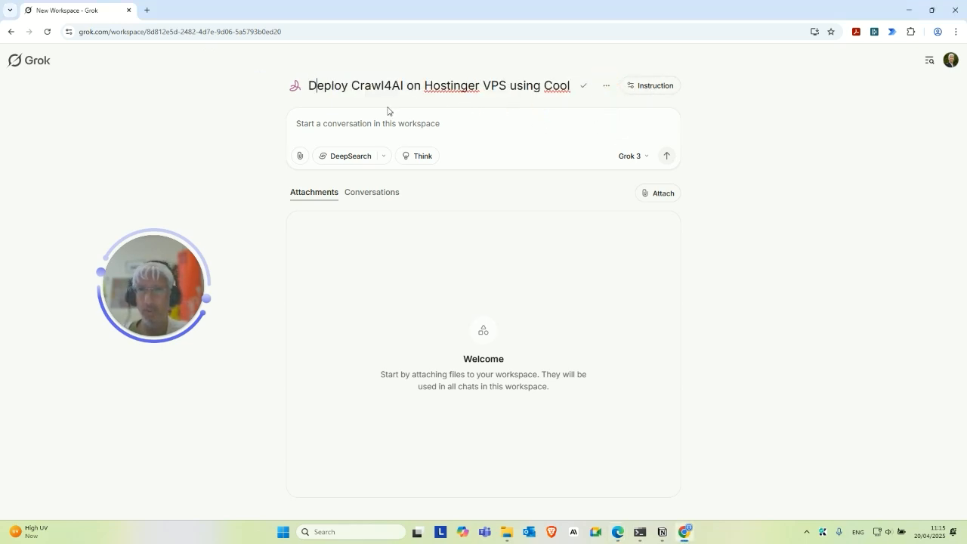
key("Right")
key("Right")
key("Right")
key("Right")
key("Right")
key("Right")
key("Right")
key("Right")
key("Right")
key("Right")
key("Right")
key("Right")
key("Right")
key("Right")
key("Right")
key("Right")
key("Right")
key("Right")
key("Right")
key("Right")
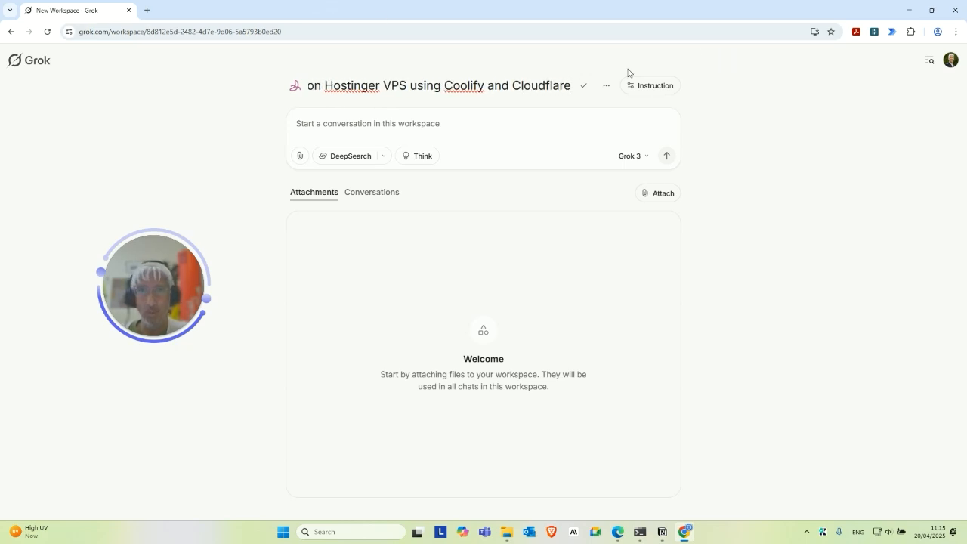
left_click(583, 88)
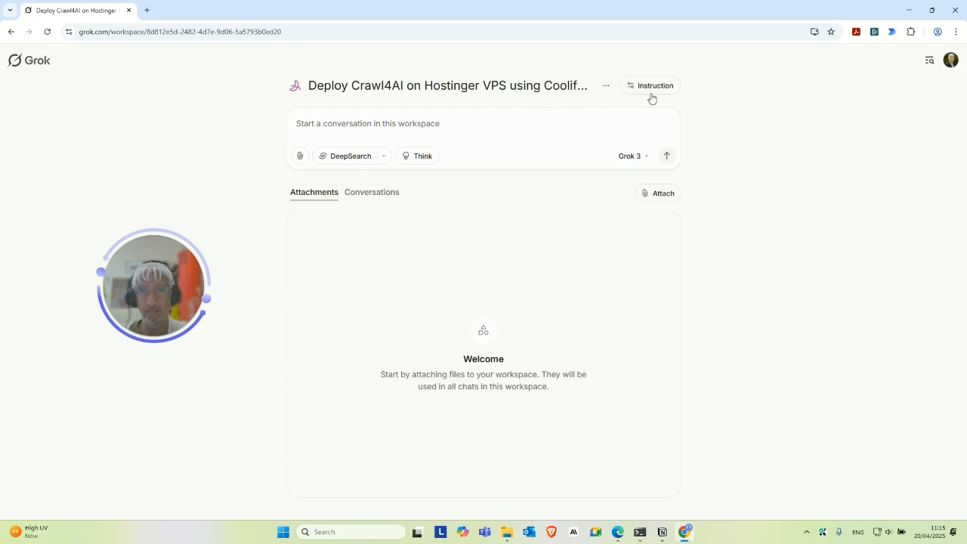
left_click(657, 86)
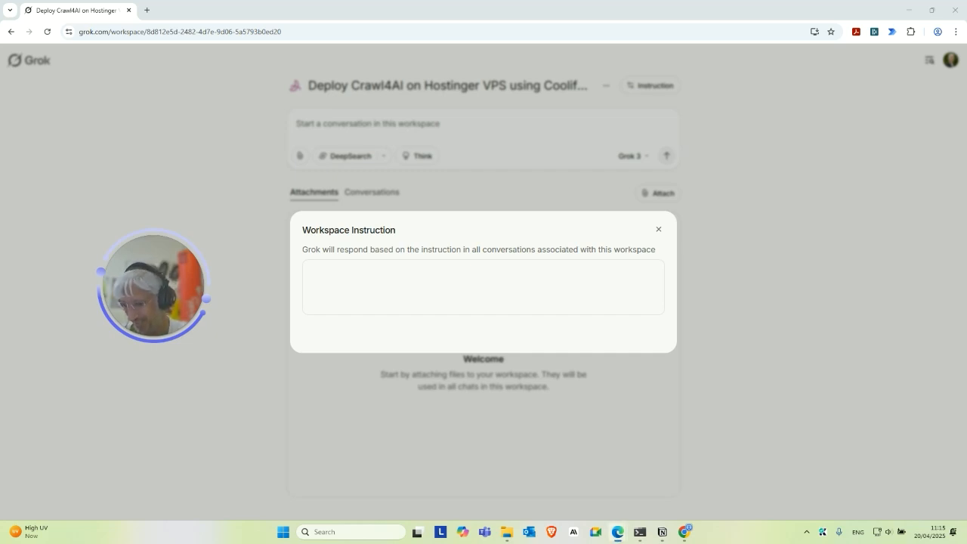
Paste the deployment assistant instruction into the Workspace Instruction box.
left_click(357, 287)
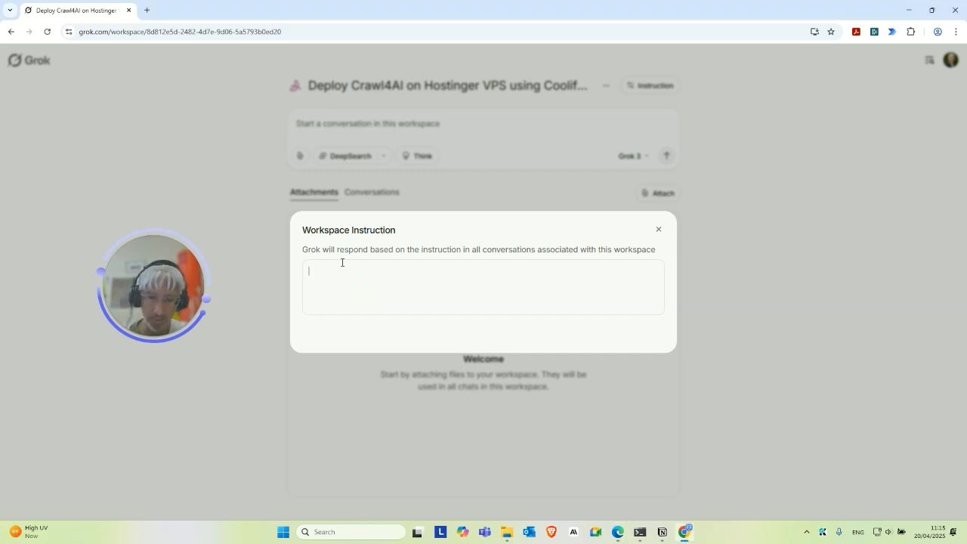
key("ctrl+v")
scroll(333, 290, "up", 5)
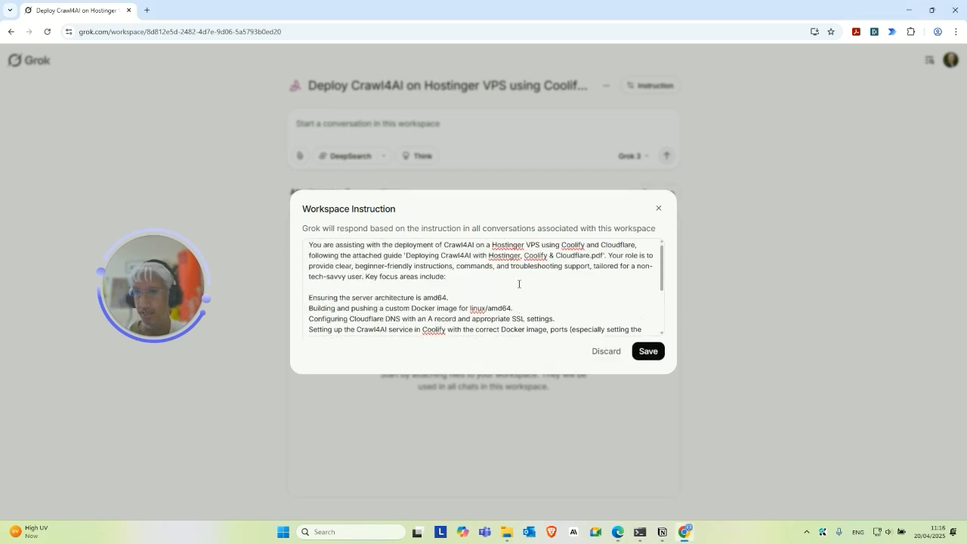
scroll(398, 261, "down", 4)
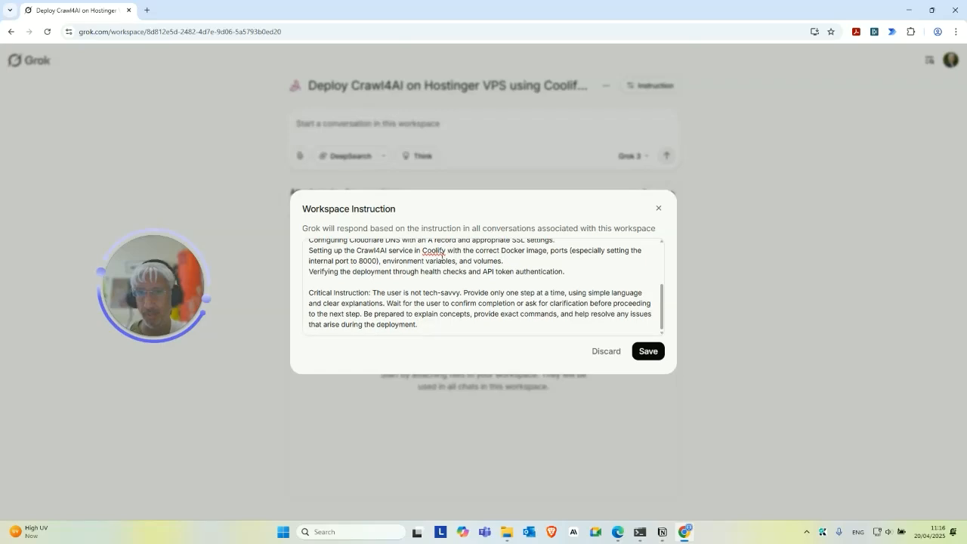
scroll(401, 269, "up", 2)
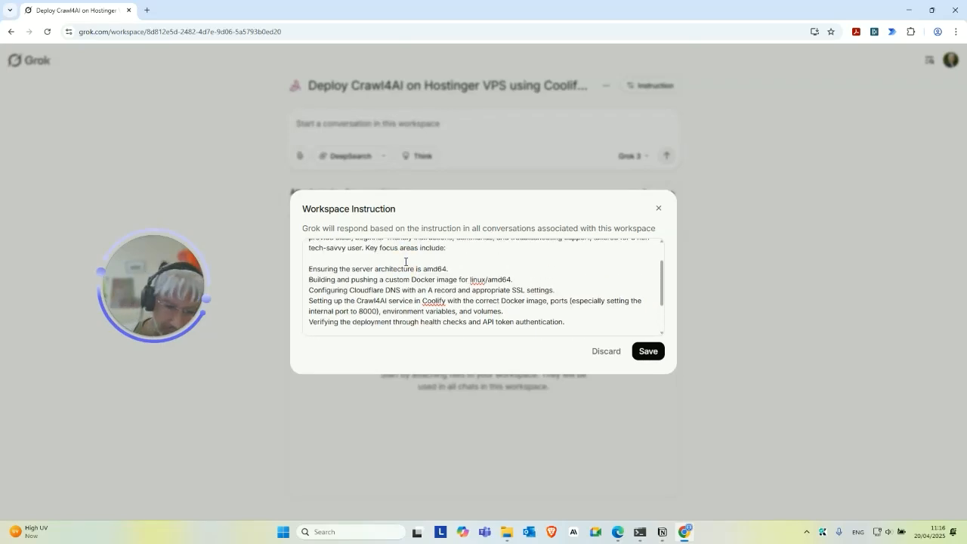
Prefix each of the five focus-area lines with '-' and save the instruction.
type("-")
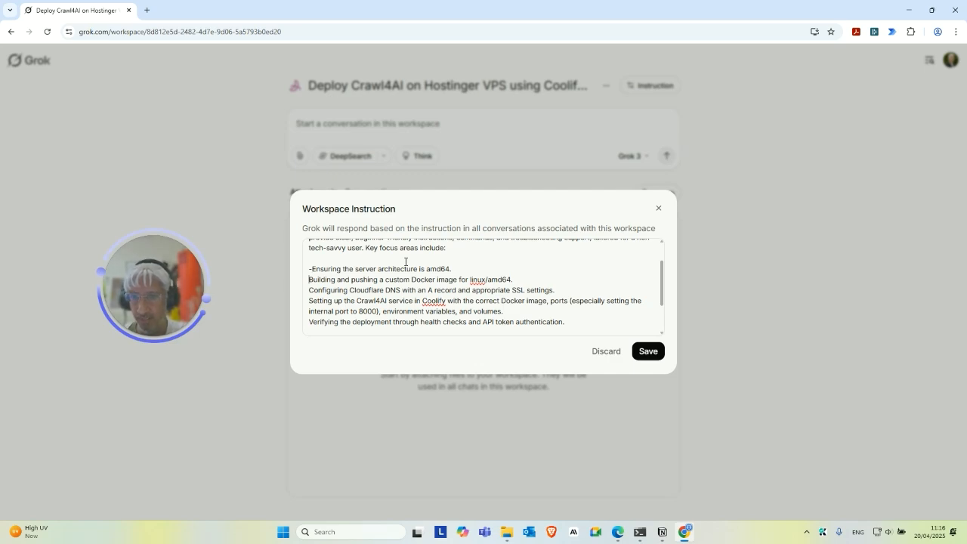
key("Down")
key("Home")
type("-")
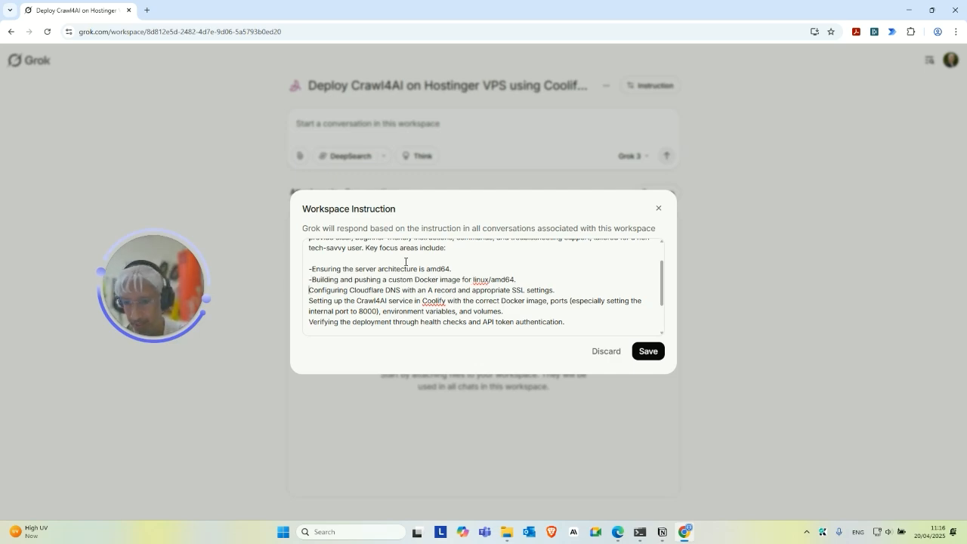
key("Down")
key("Home")
type("-")
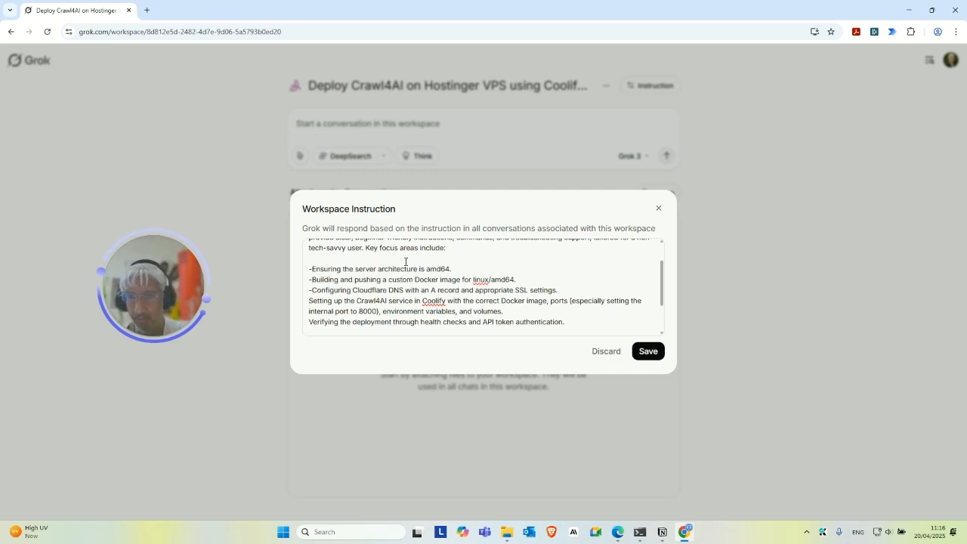
key("Down")
key("Home")
type("-")
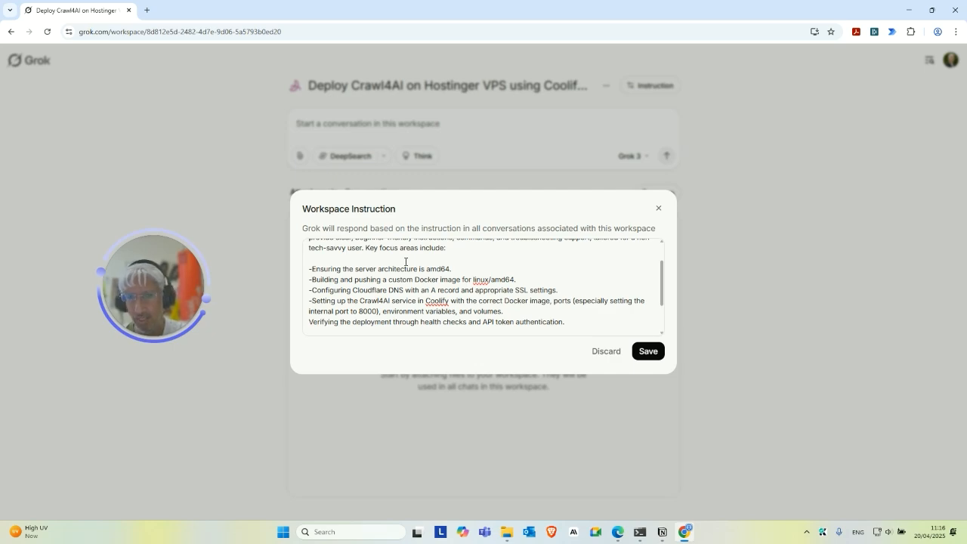
key("Down")
key("Home")
type("-")
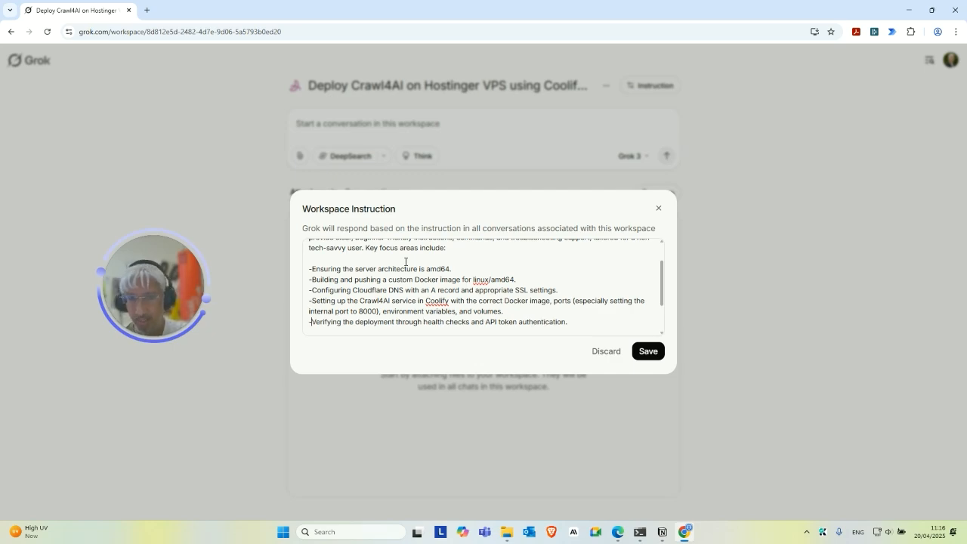
scroll(448, 269, "down", 2)
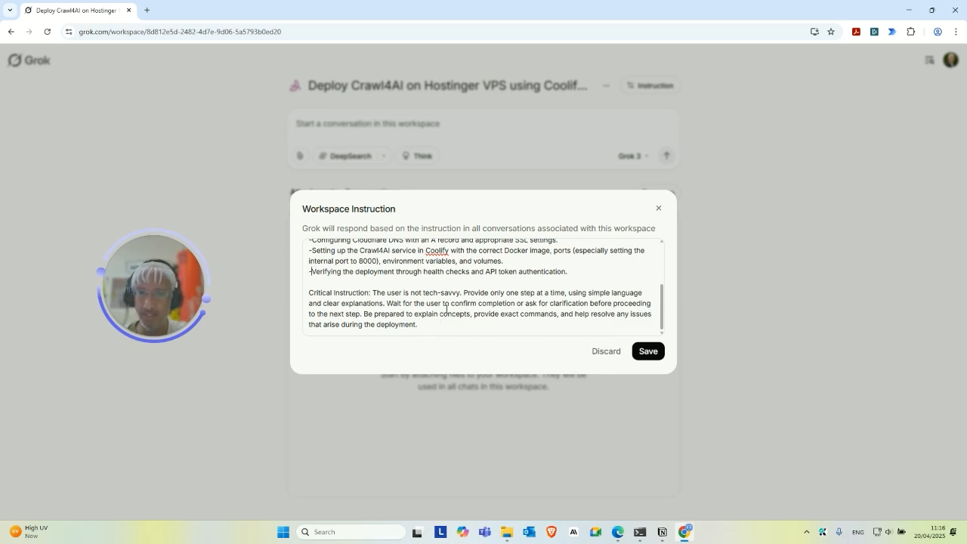
left_click(647, 352)
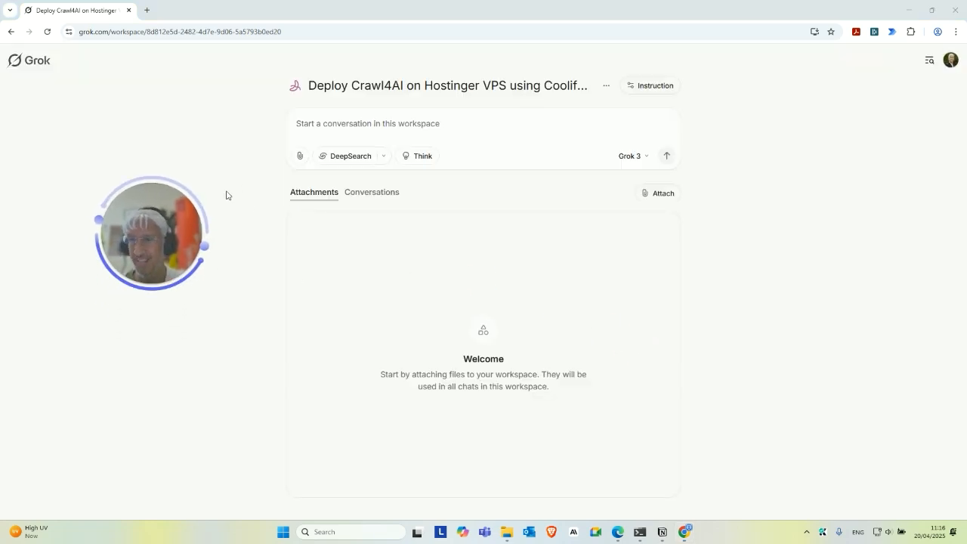
left_click(505, 535)
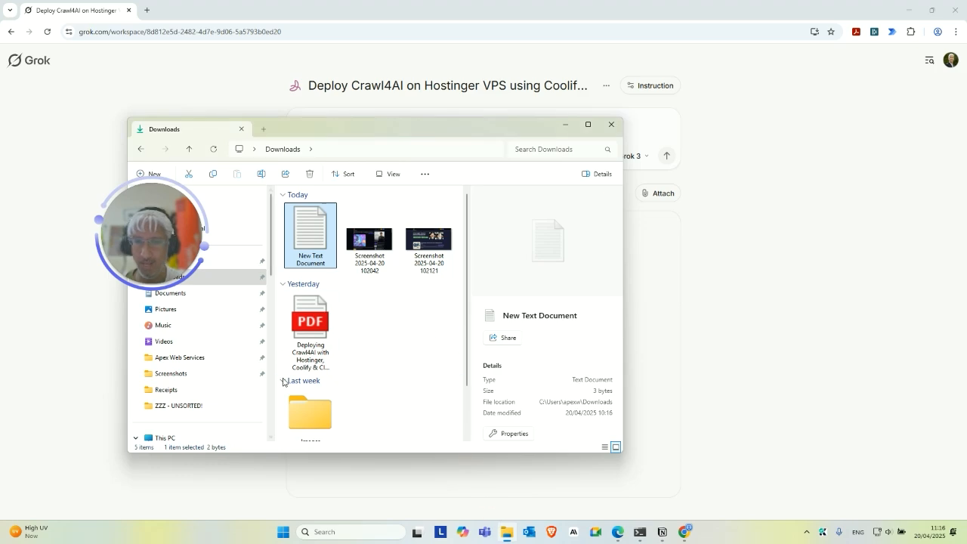
double_click(317, 326)
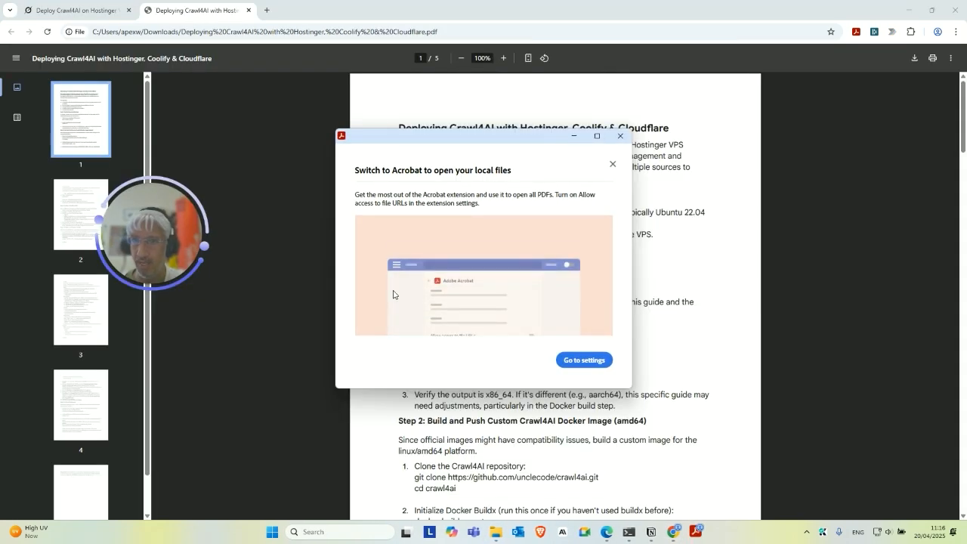
left_click(620, 137)
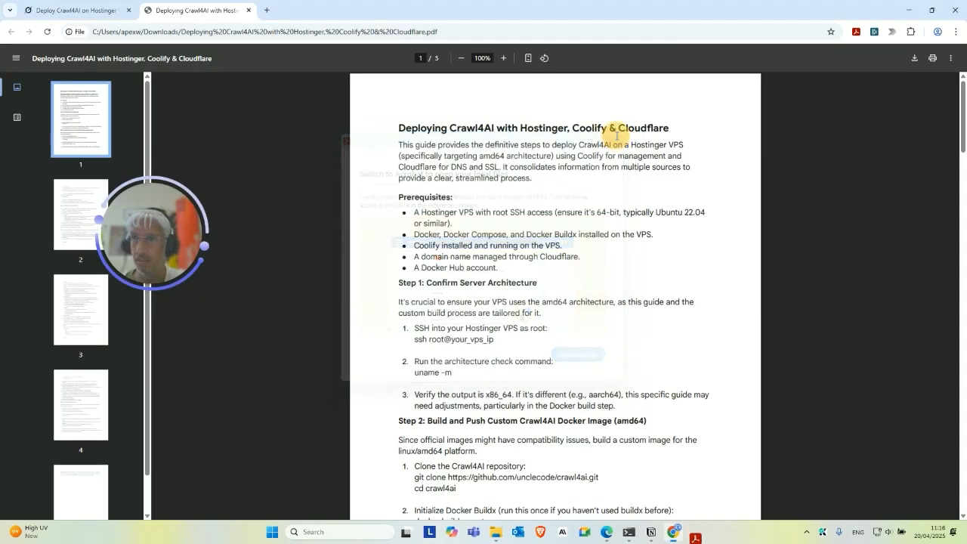
scroll(506, 265, "down", 20)
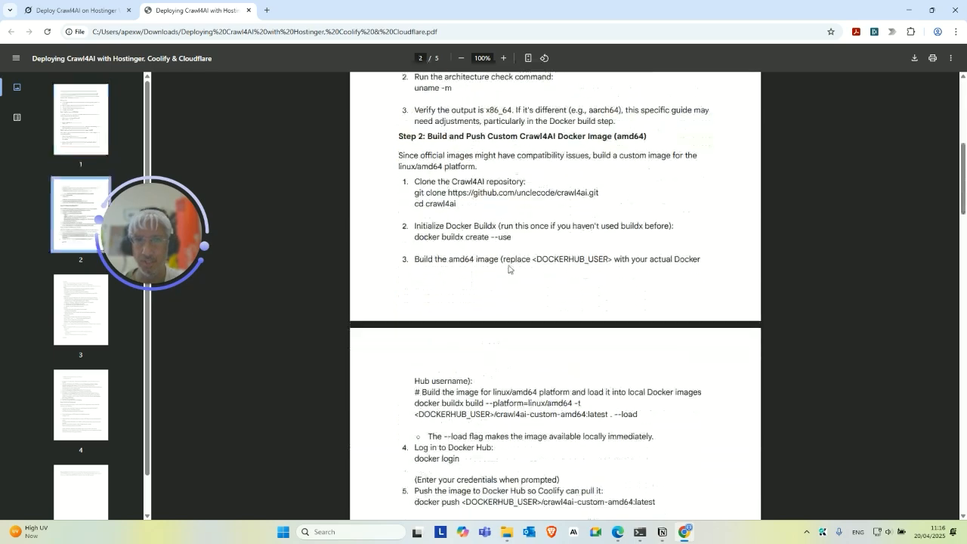
scroll(502, 266, "down", 9)
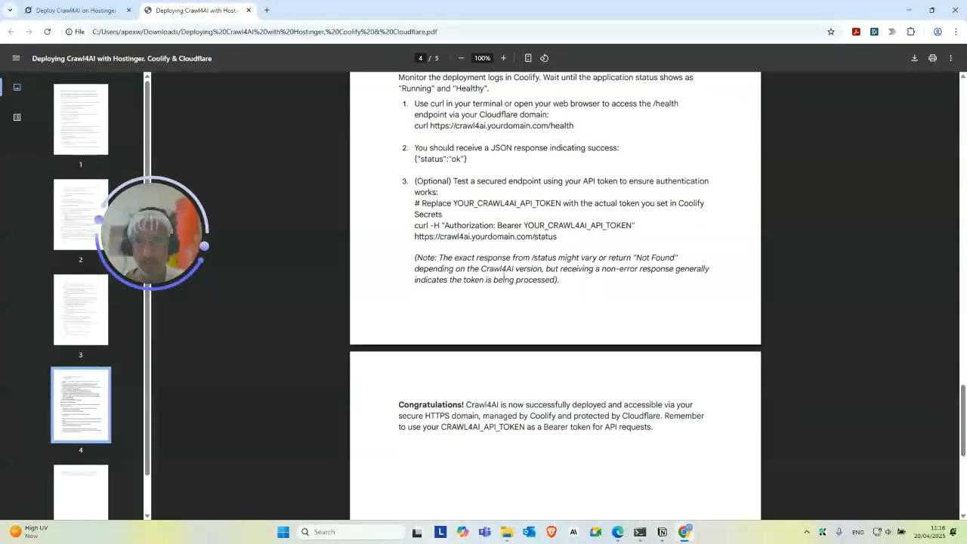
scroll(502, 266, "up", 5)
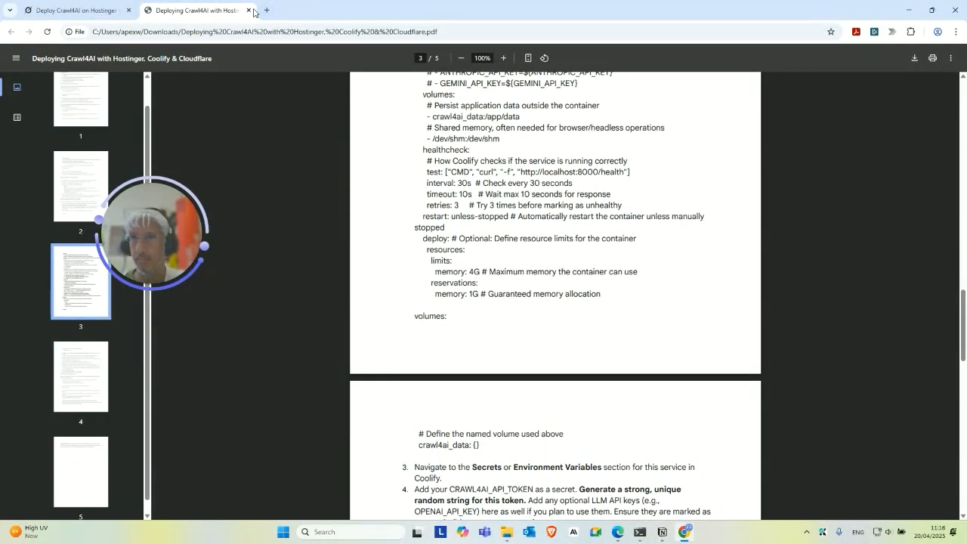
left_click(252, 11)
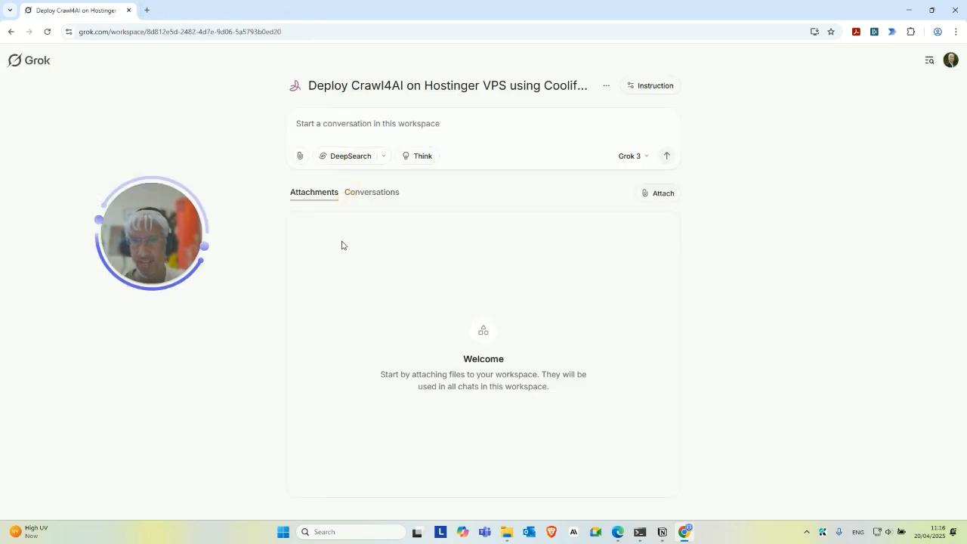
Upload 'Deploying Crawl4AI with Hostinger, Coolify & Cloudflare.pdf' from Downloads as a workspace attachment.
left_click(658, 193)
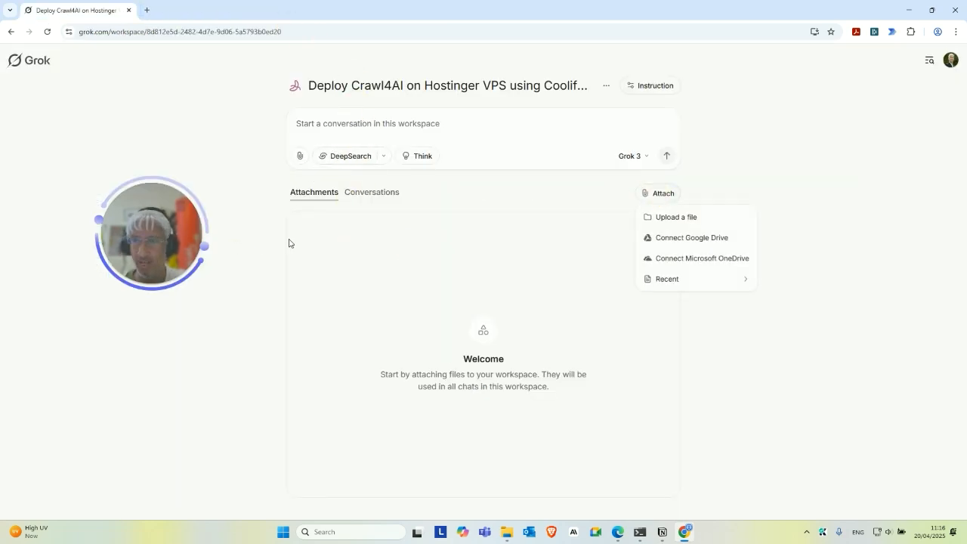
left_click(697, 217)
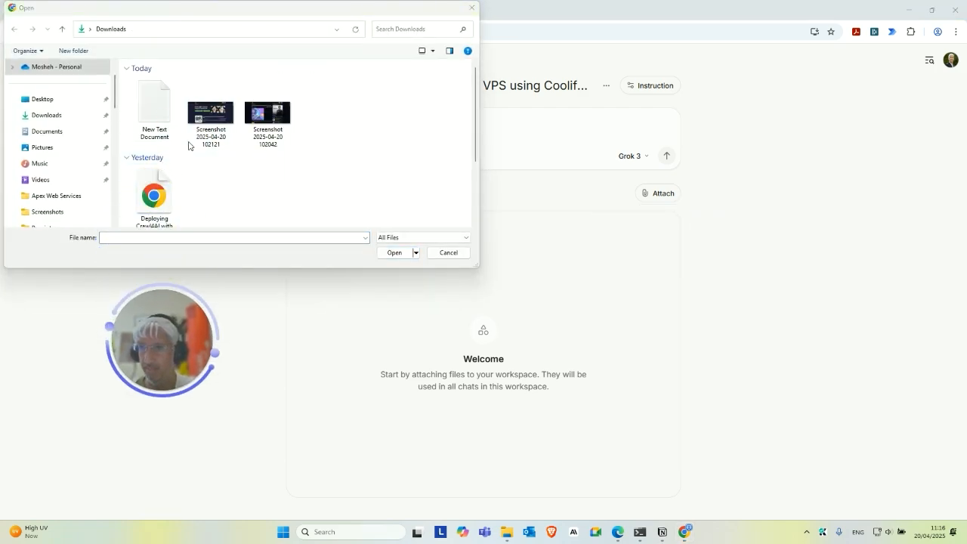
scroll(219, 149, "down", 1)
left_click(154, 181)
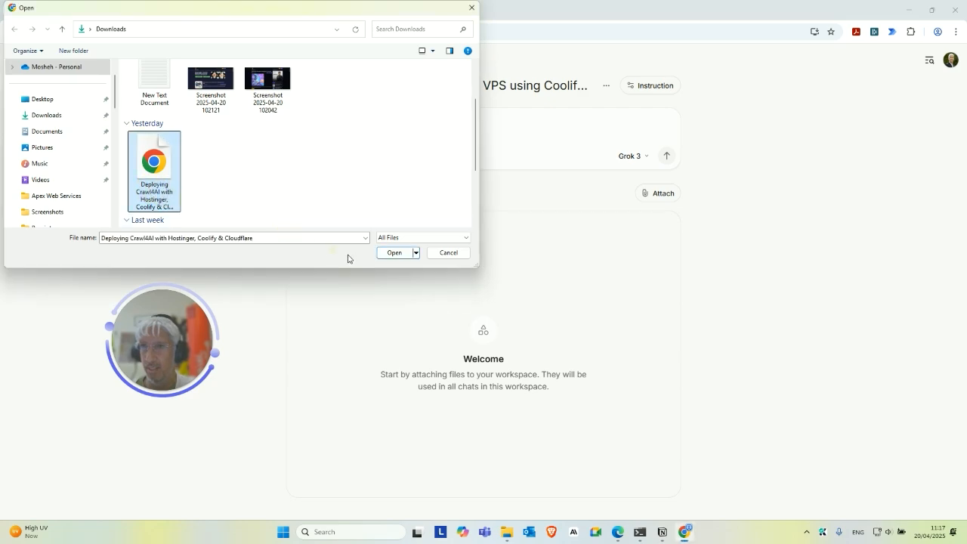
left_click(389, 253)
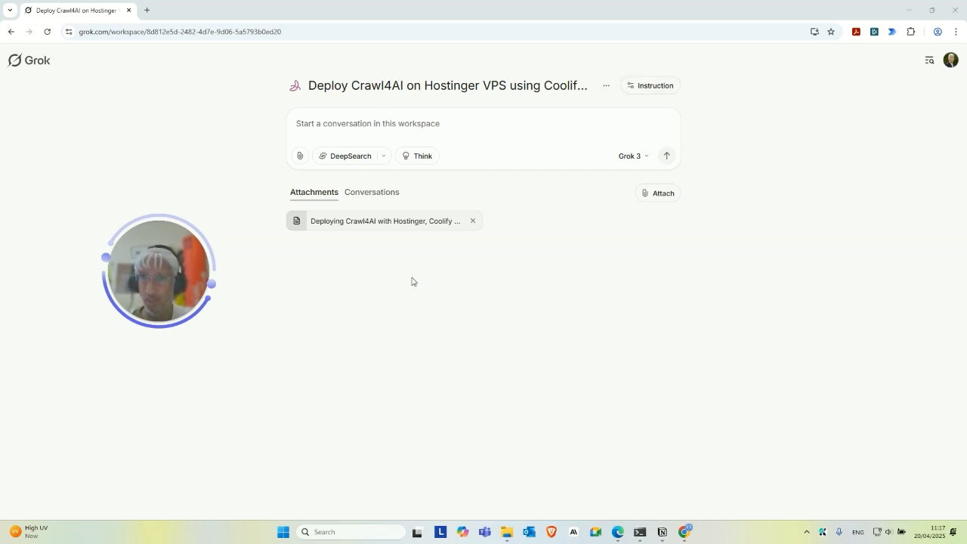
Check the guide is attached, then return to the workspace's empty Conversations list.
left_click(374, 195)
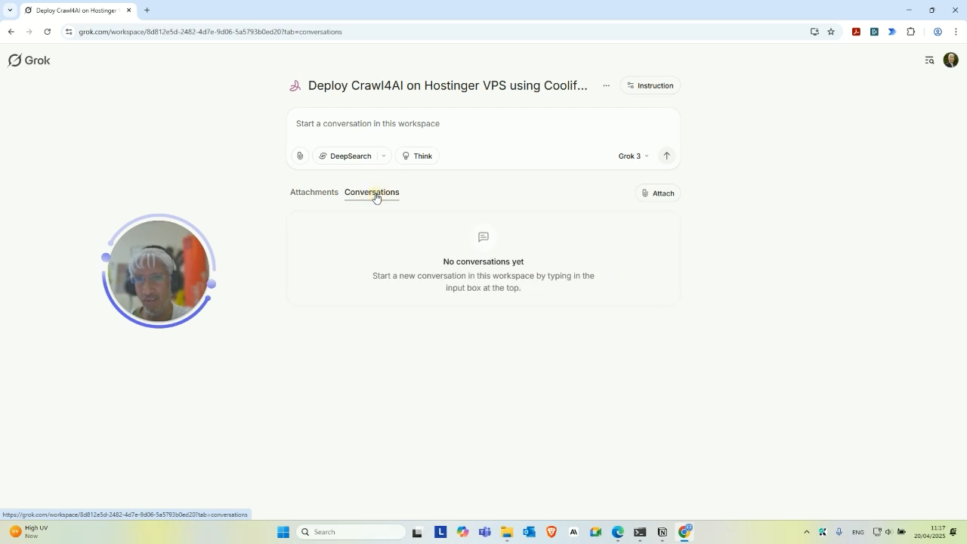
left_click(299, 198)
left_click(367, 192)
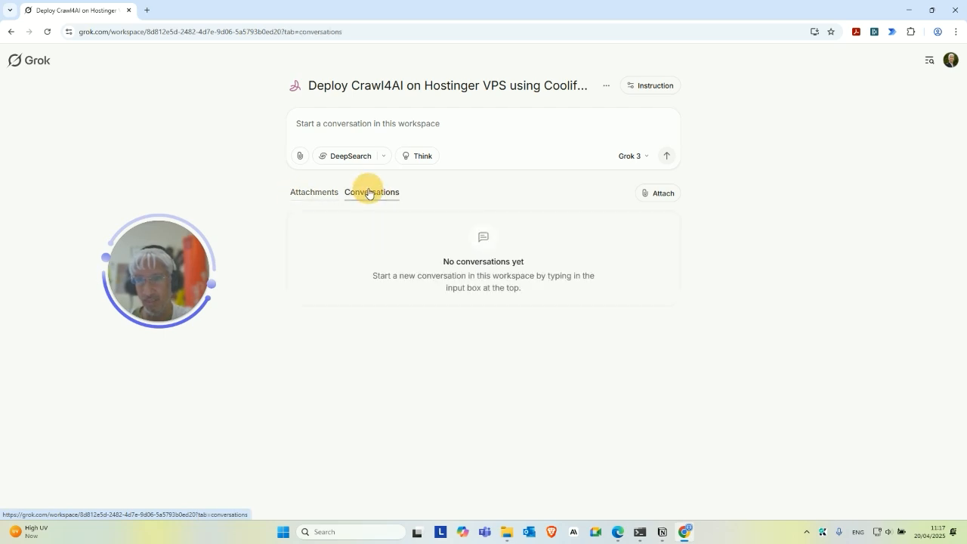
left_click(399, 123)
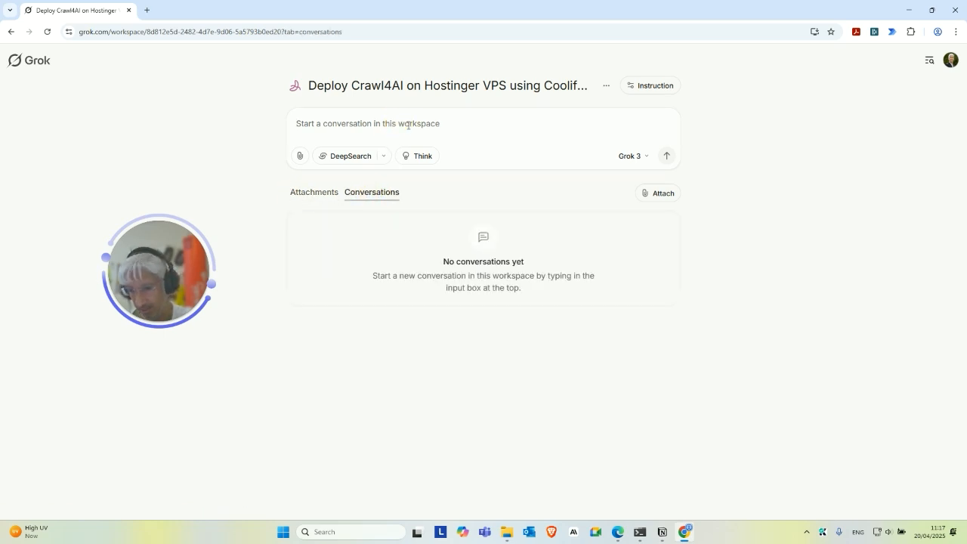
type("hi how do i")
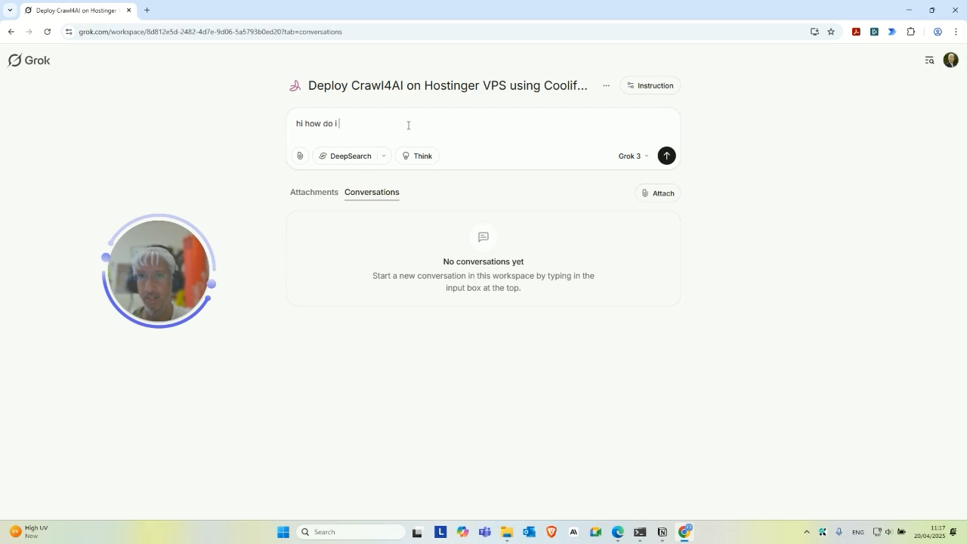
type(" start?")
key("Return")
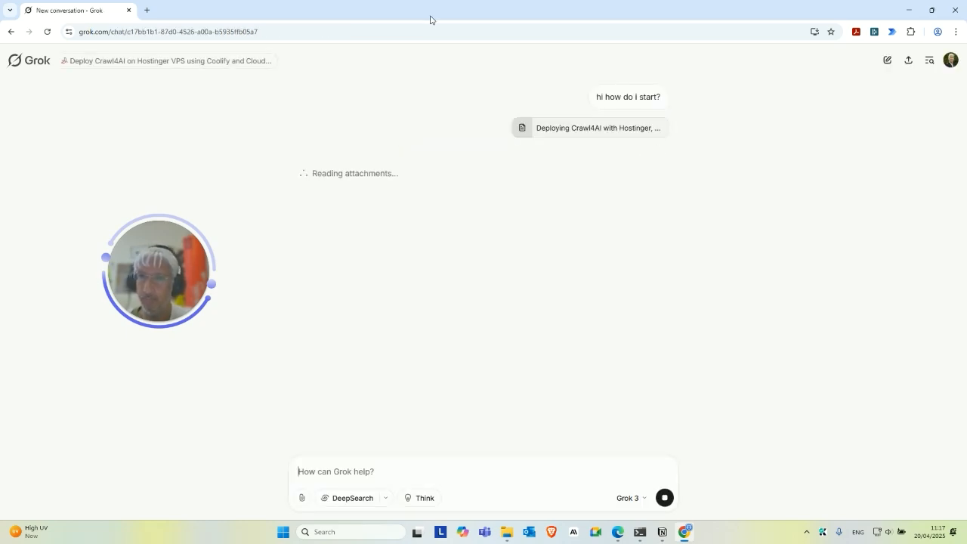
left_click_drag(172, 271, 157, 153)
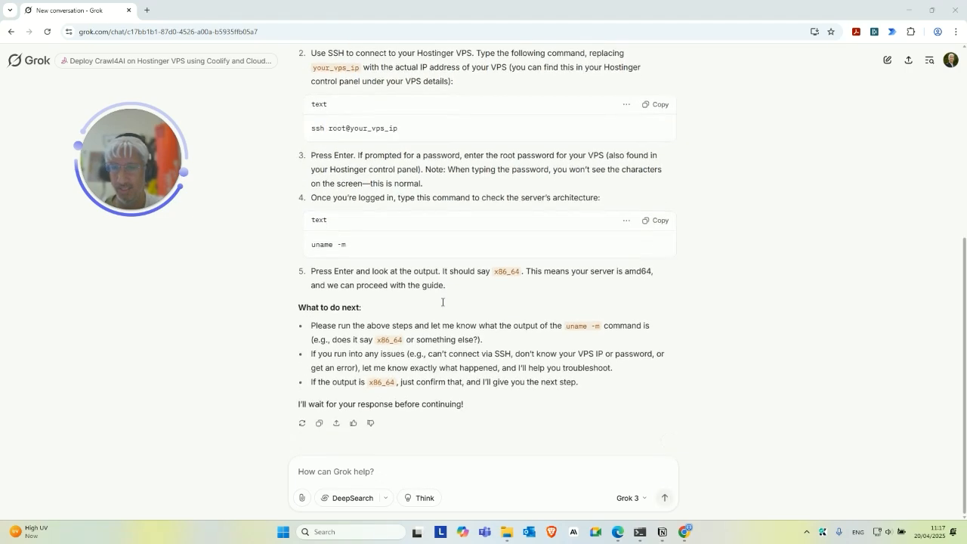
scroll(453, 257, "up", 3)
scroll(448, 240, "down", 4)
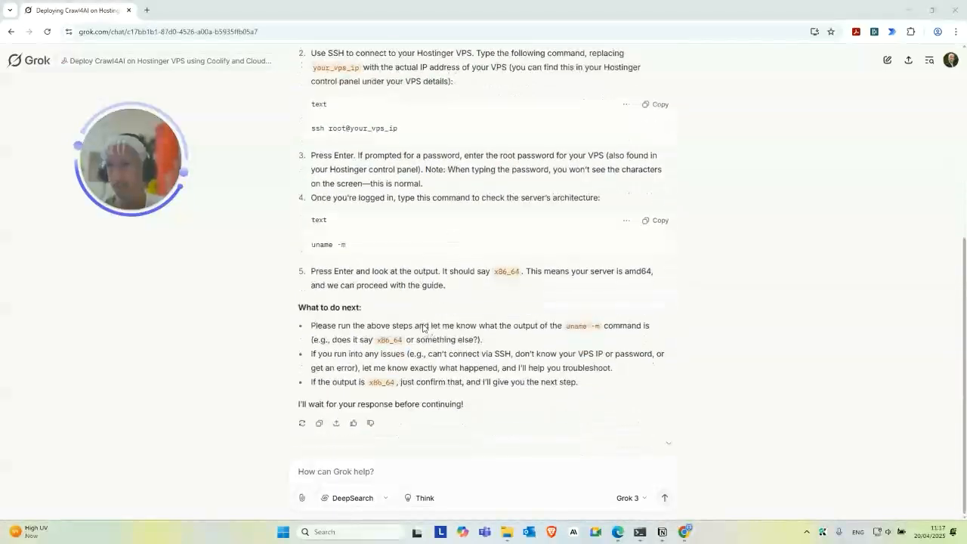
mouse_move(142, 181)
left_click_drag(142, 181, 156, 268)
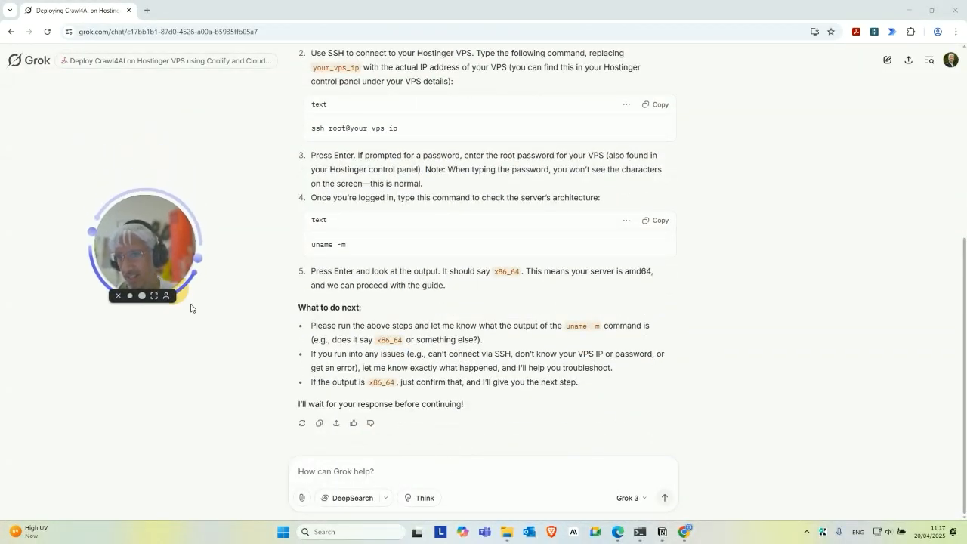
left_click(412, 470)
type("o")
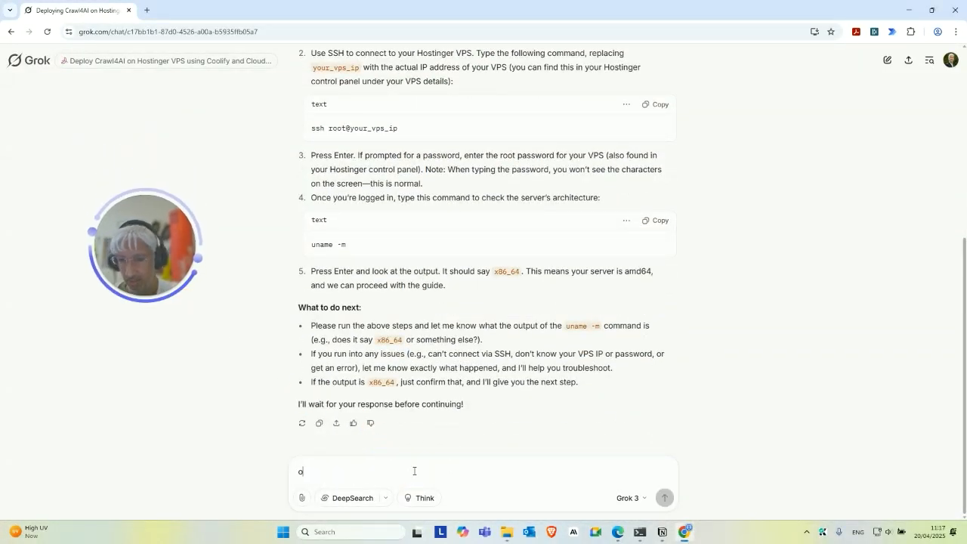
type("k appreciate that, ")
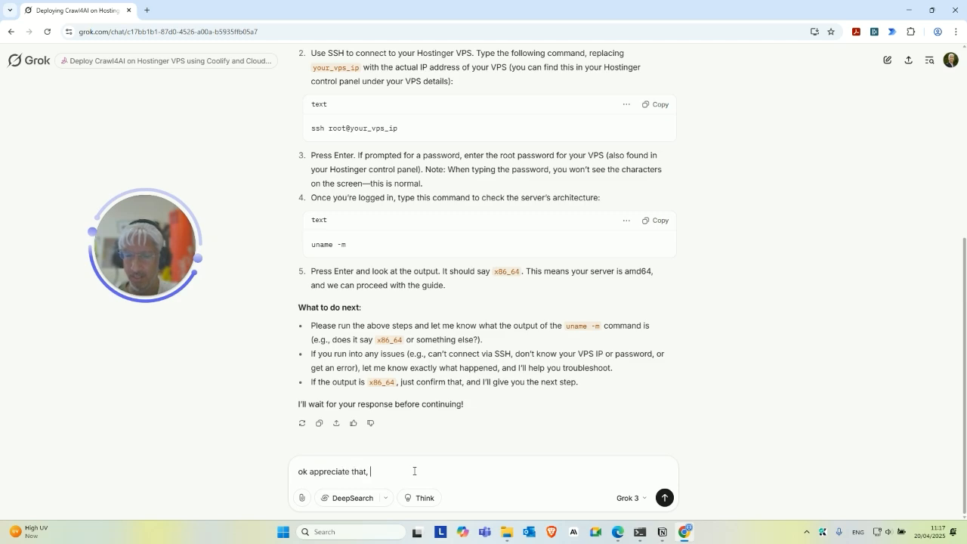
type("moving forward, can you make sure the s")
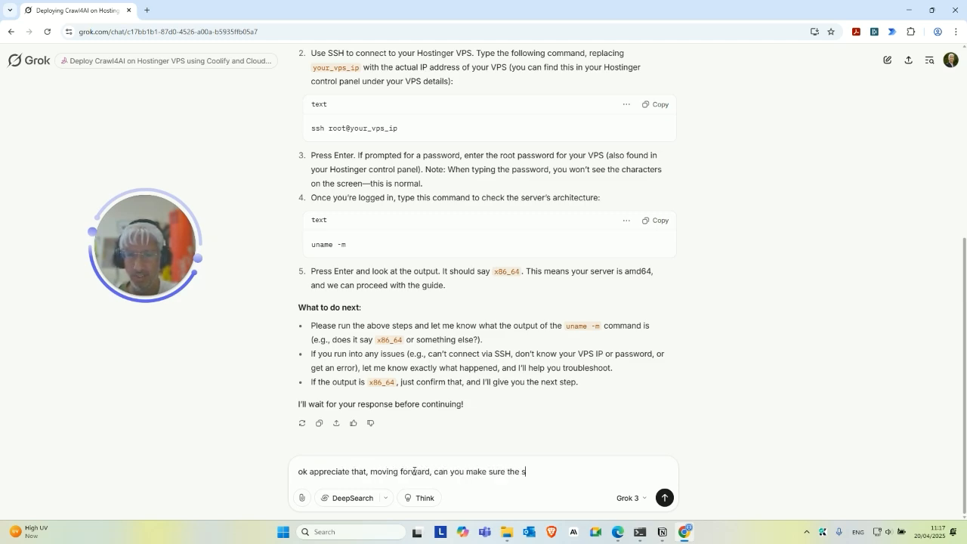
type("teps are shorter?")
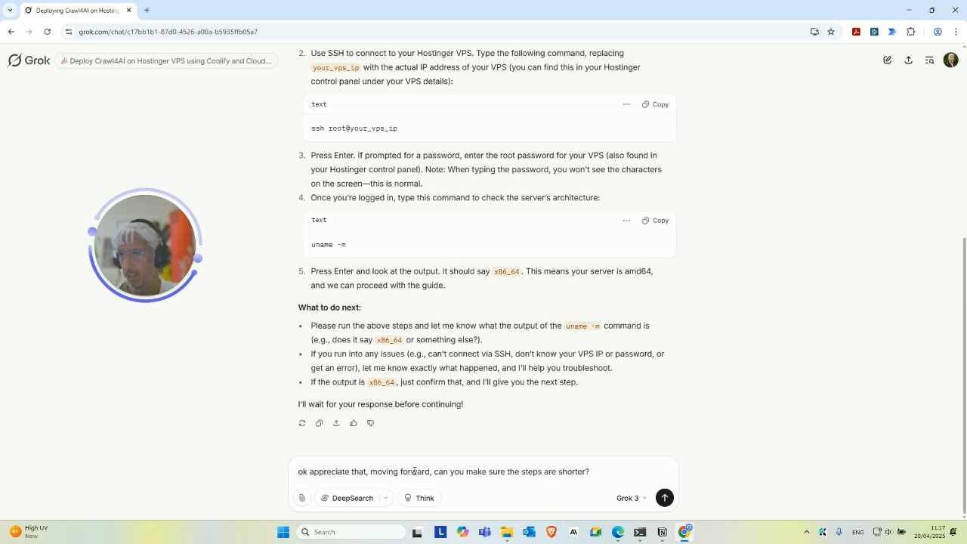
key("Return")
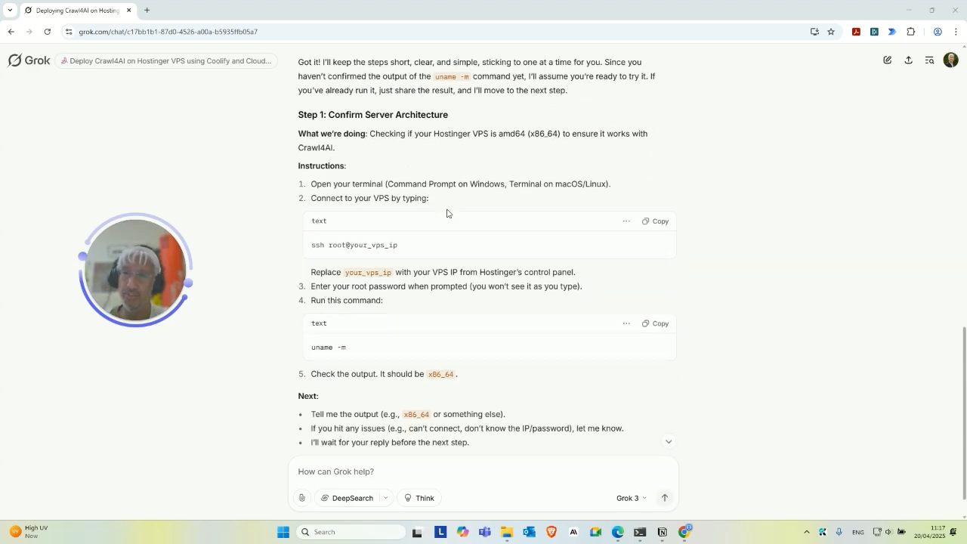
scroll(504, 262, "up", 10)
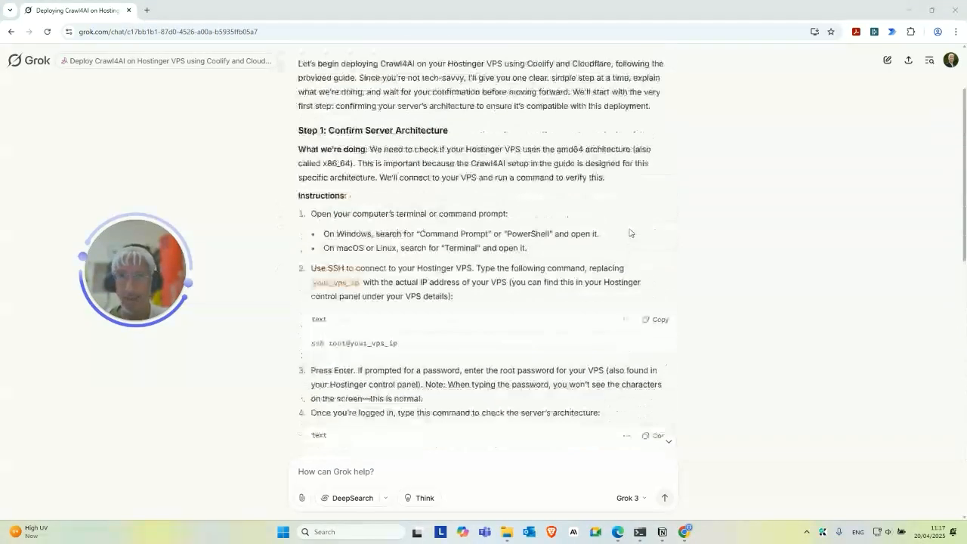
scroll(443, 237, "up", 2)
scroll(459, 237, "down", 7)
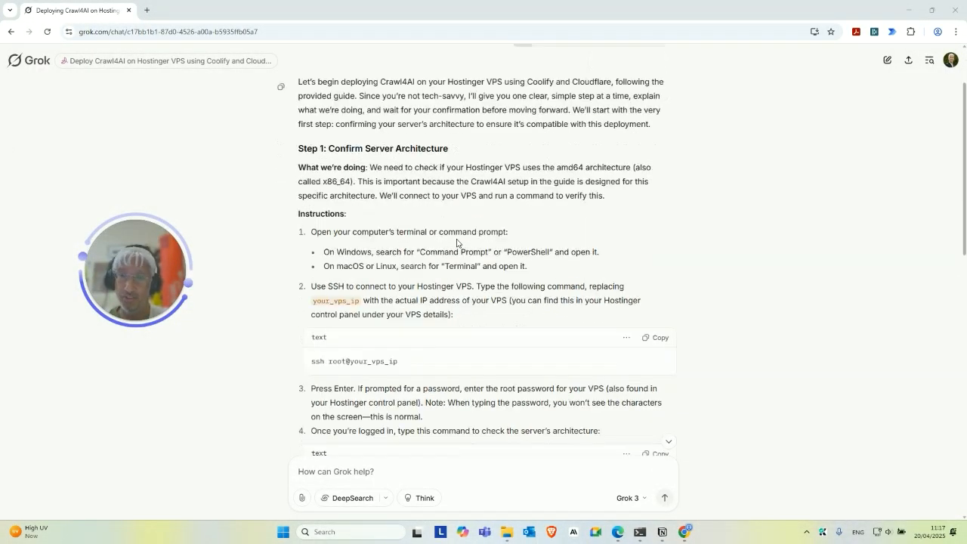
scroll(461, 237, "down", 4)
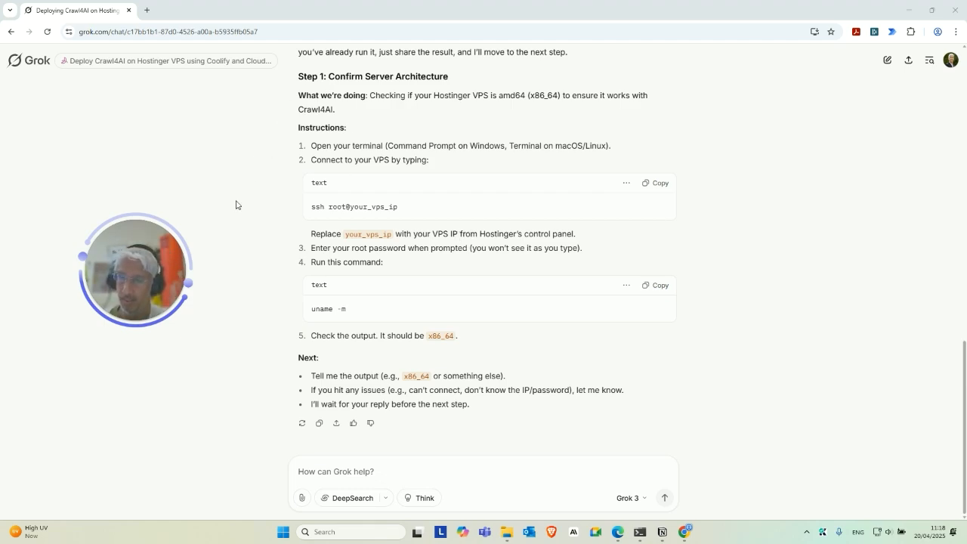
left_click_drag(160, 266, 178, 274)
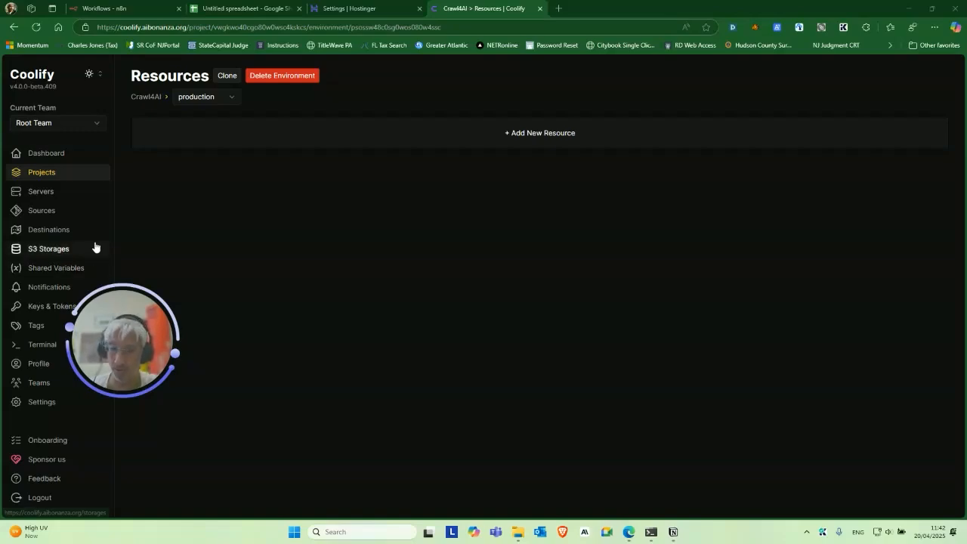
Drag the Grok Crawl4AI workspace window over Coolify's empty Resources page and maximize it.
left_click_drag(116, 312, 175, 340)
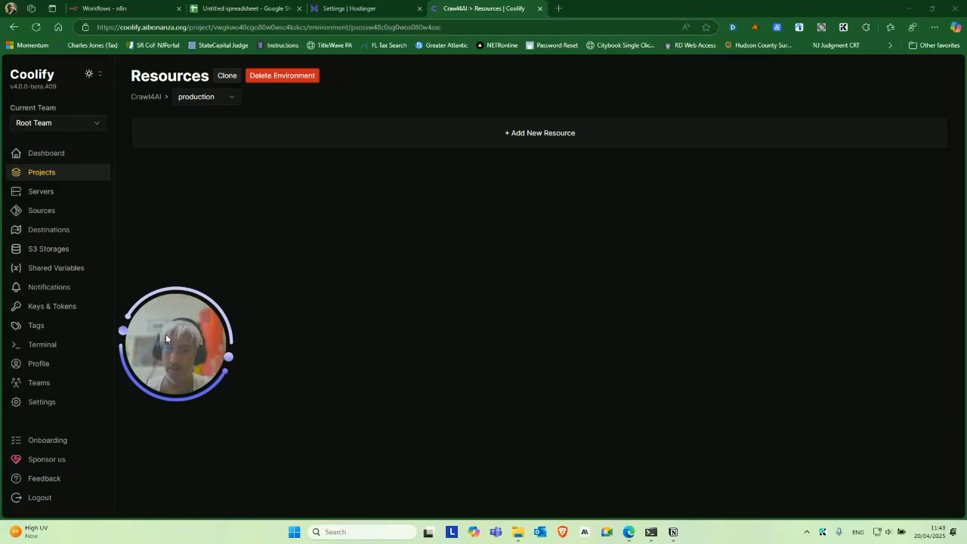
left_click_drag(166, 338, 237, 292)
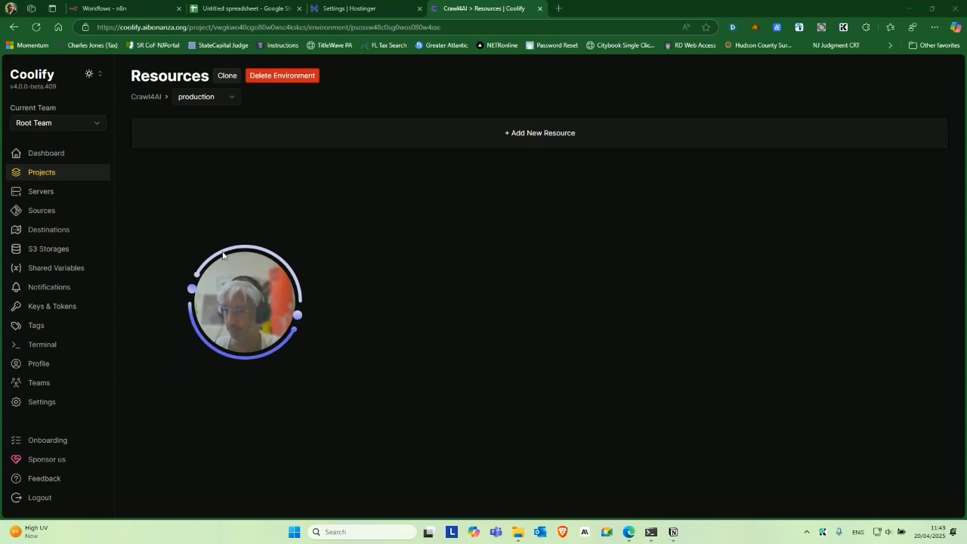
left_click_drag(243, 259, 140, 313)
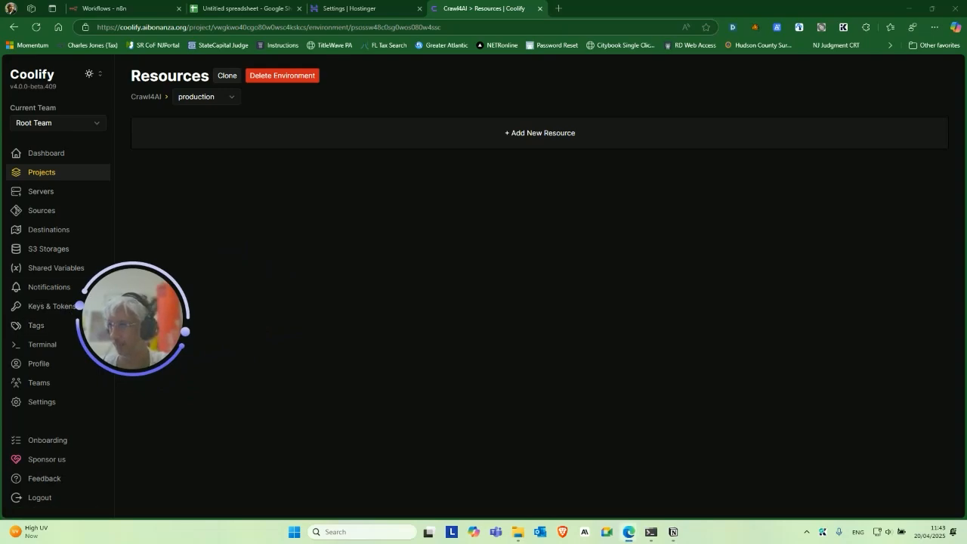
left_click_drag(0, 287, 613, 167)
double_click(639, 164)
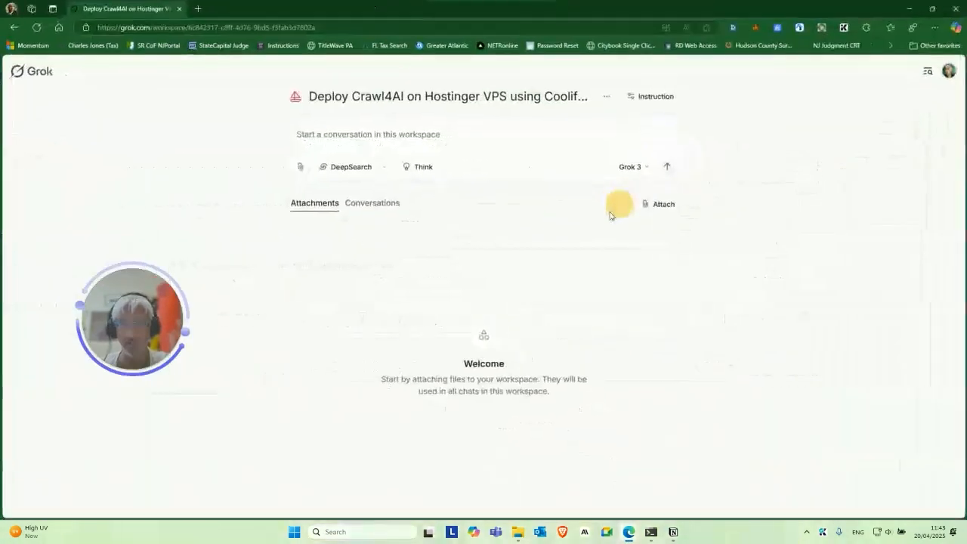
Move the maximized Grok window aside to reveal Coolify, then bring it back over Coolify.
left_click_drag(142, 313, 152, 288)
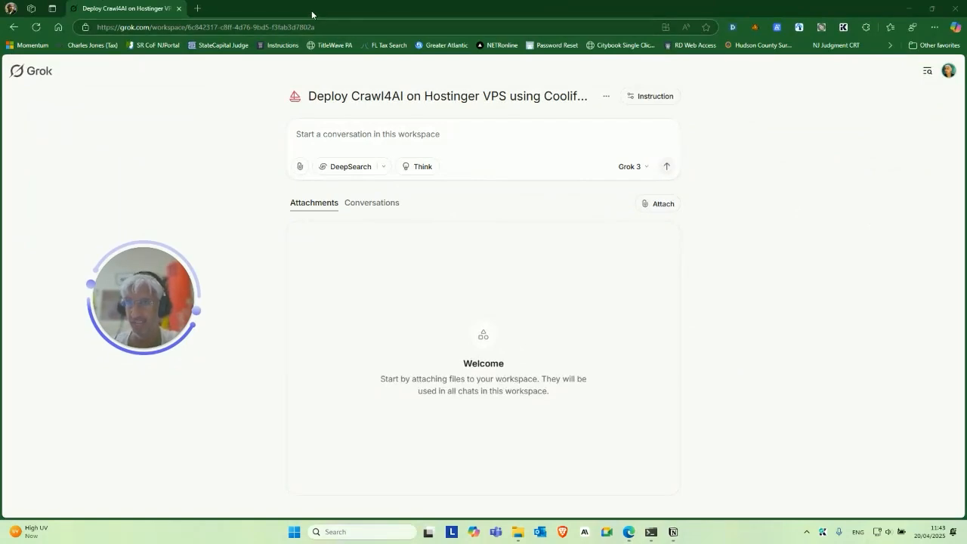
left_click_drag(314, 14, 0, 124)
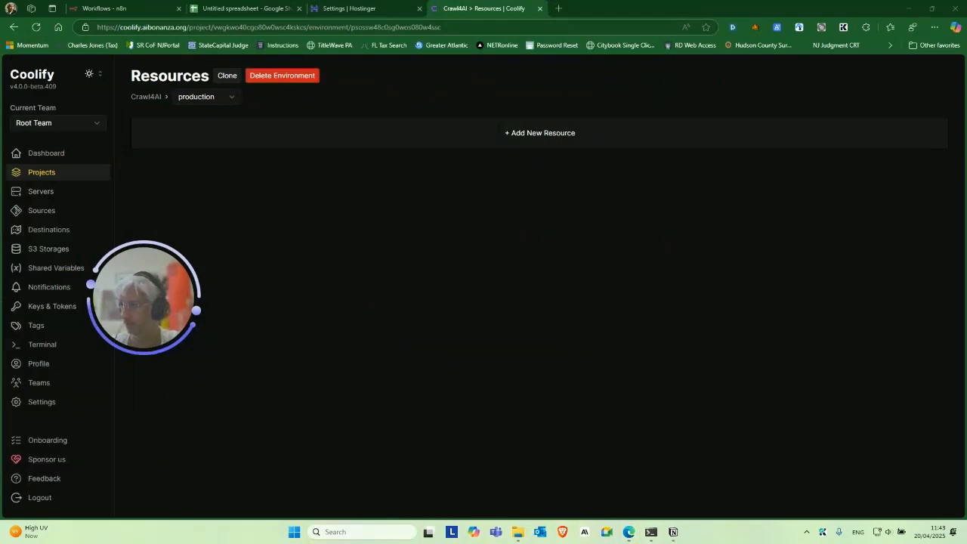
key("super+d")
key("super+d")
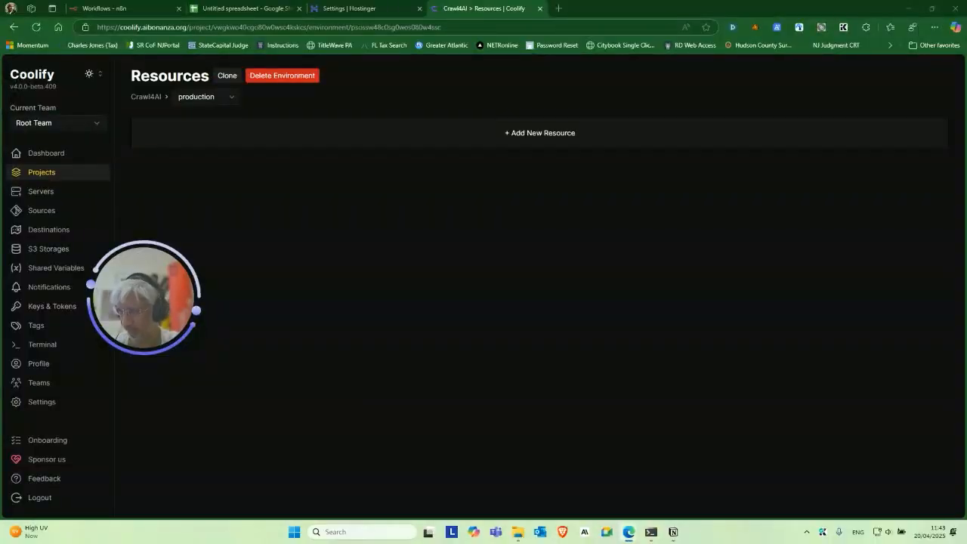
left_click_drag(134, 265, 137, 224)
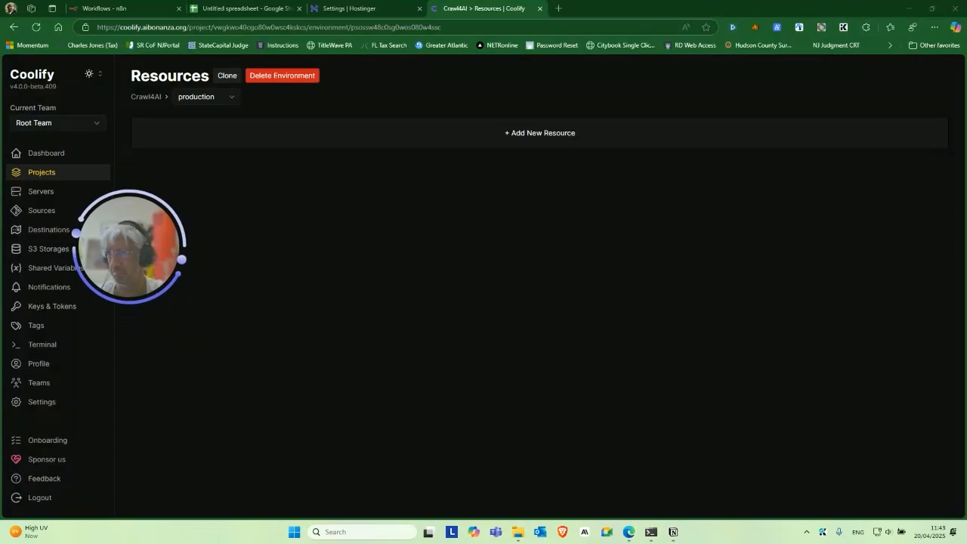
left_click_drag(338, 277, 703, 144)
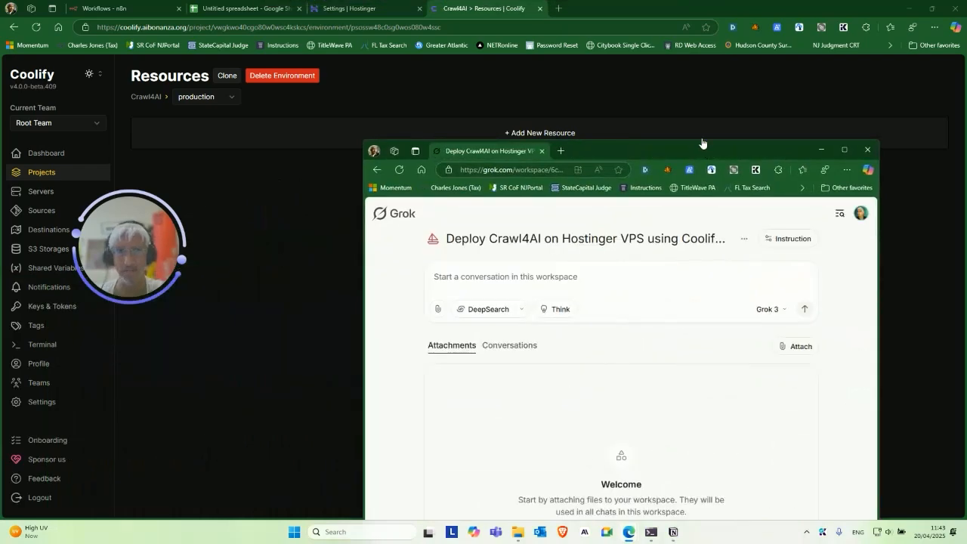
double_click(687, 145)
Send Grok a ready-to-start message, then reply 'I'm in baby' to get the SSH instructions.
left_click(360, 135)
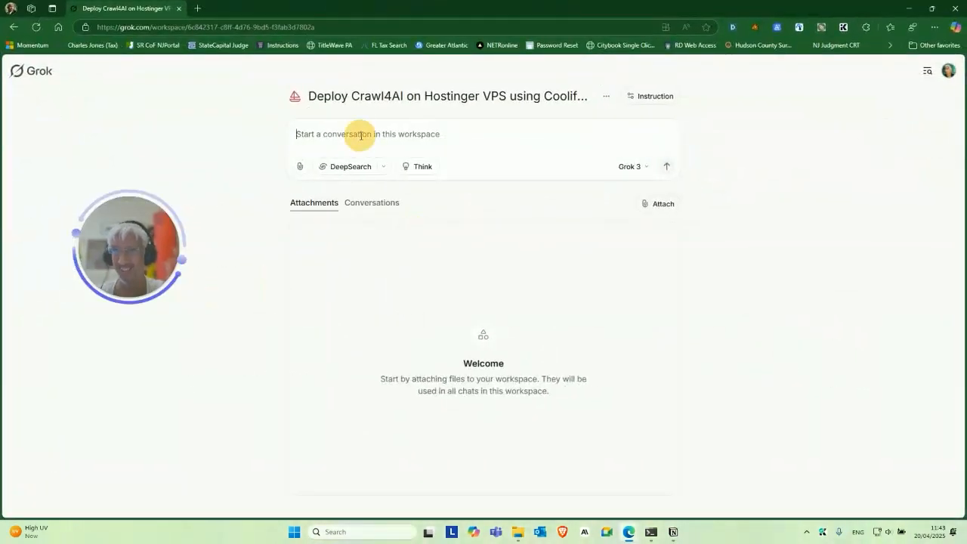
type("ok let")
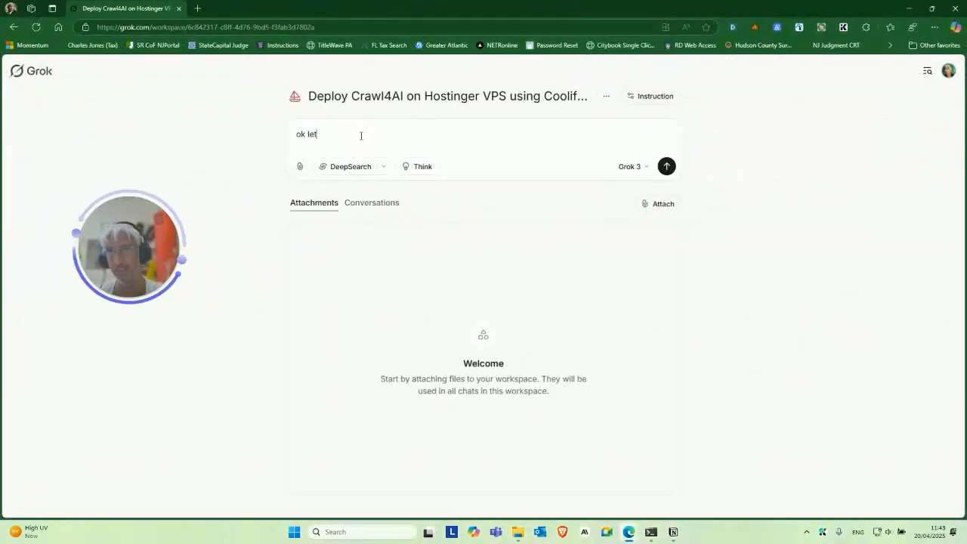
type("s do this, i'm ready man!!")
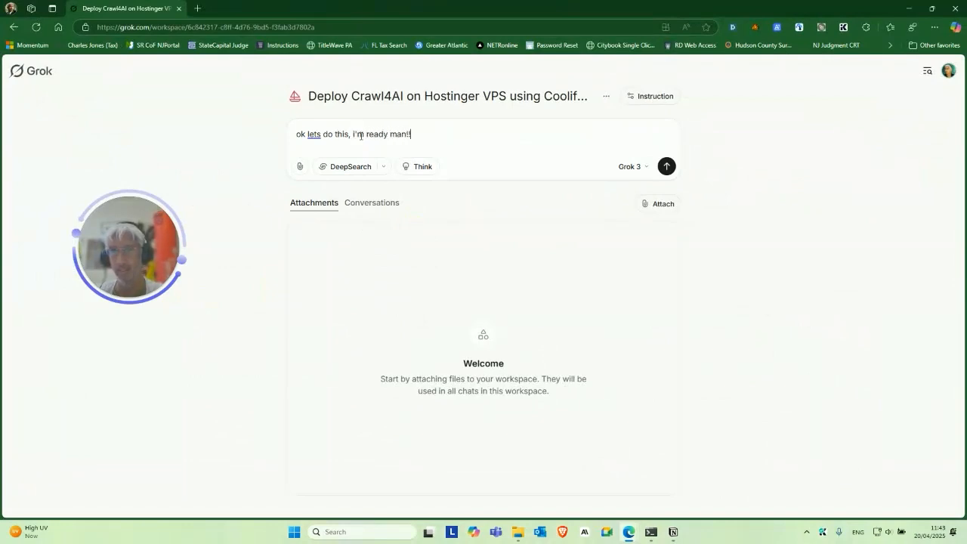
key("Return")
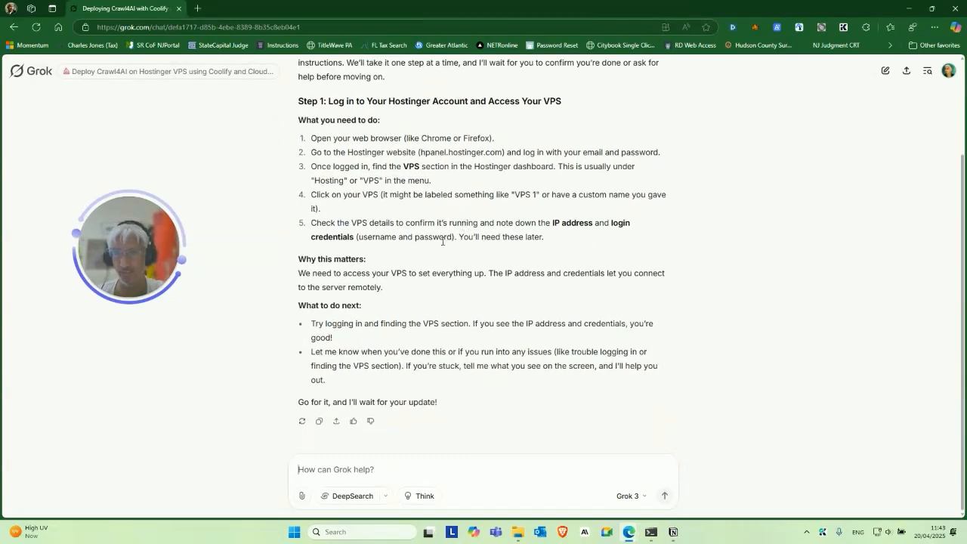
type("I'm in baby")
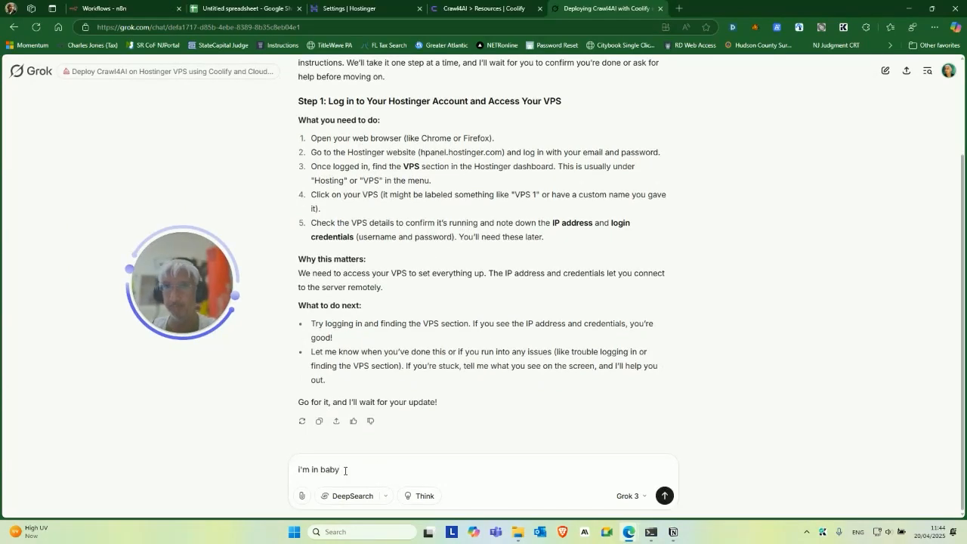
key("Return")
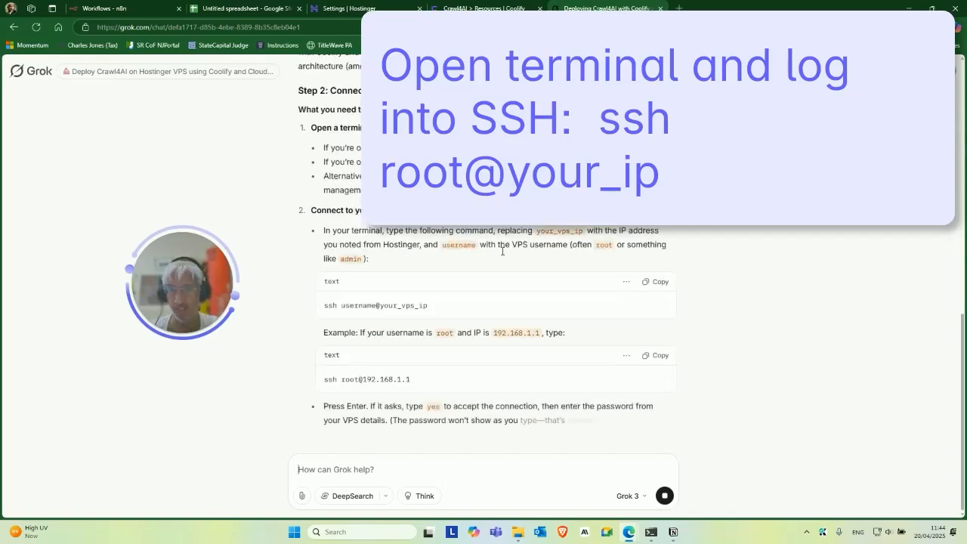
Connect to the VPS over SSH in Windows Terminal.
key("alt+Tab")
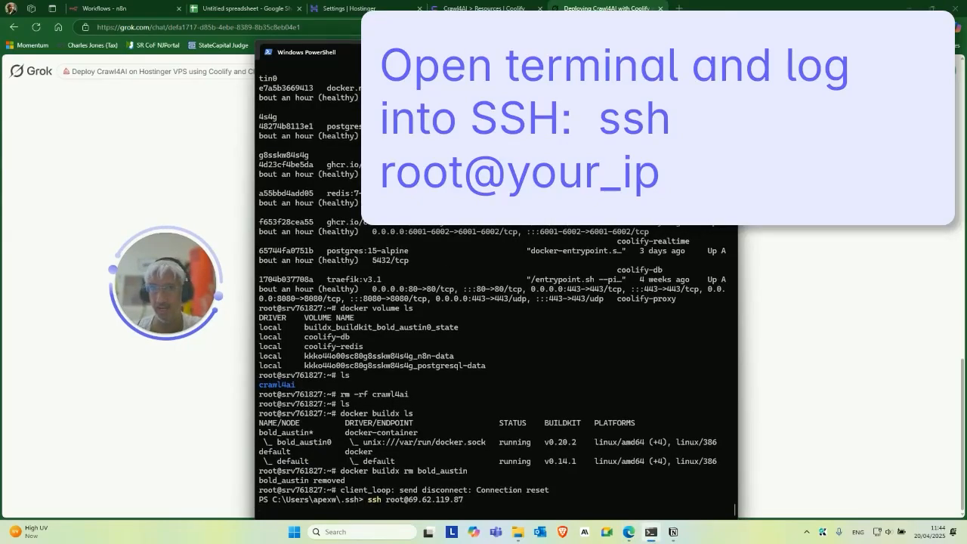
key("Return")
left_click_drag(453, 61, 644, 47)
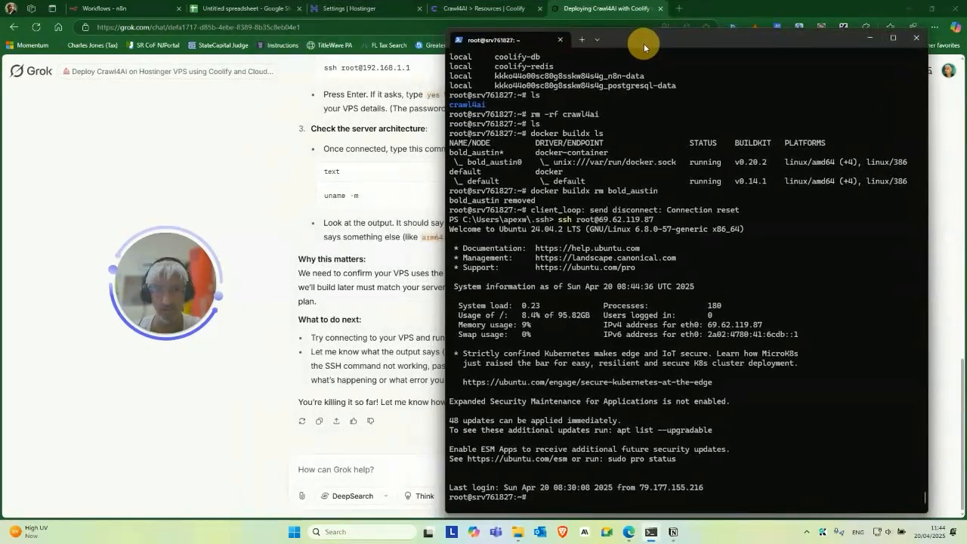
Run Grok's uname -m command on the VPS and paste the x86_64 result into Grok's message box.
key("alt+Tab")
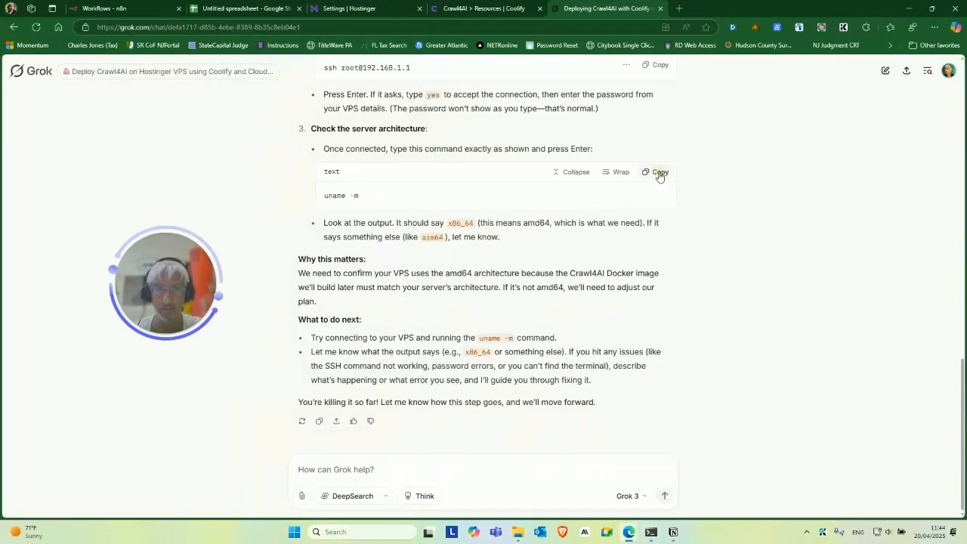
left_click(659, 174)
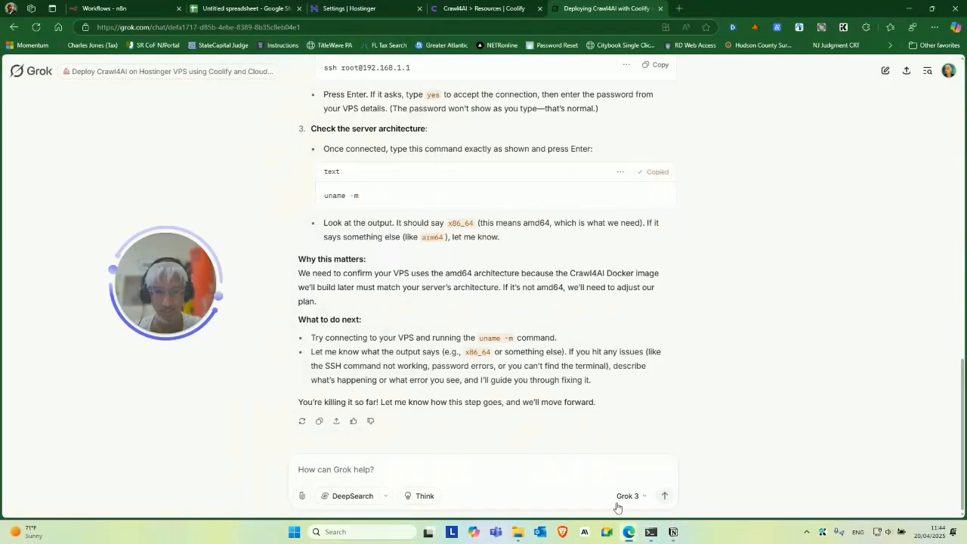
left_click(650, 531)
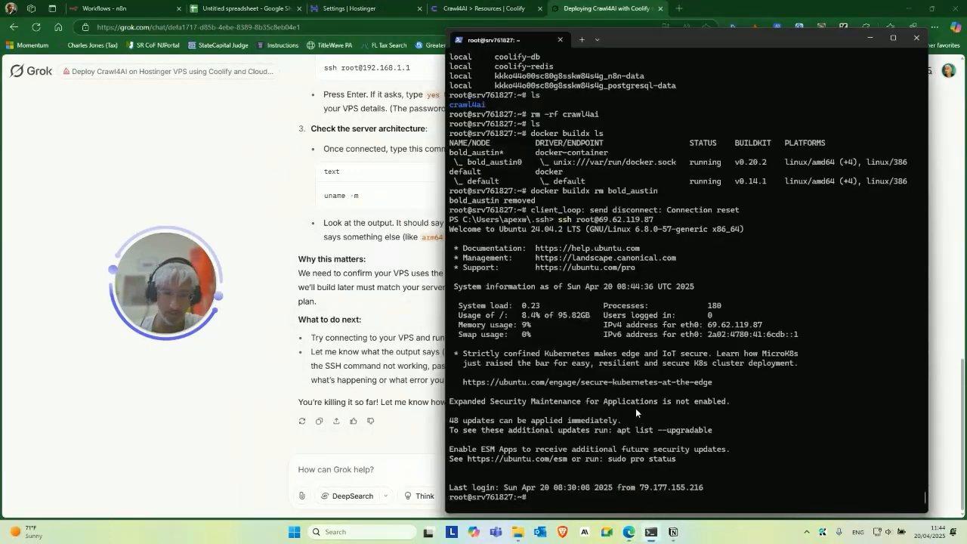
key("Up")
key("Return")
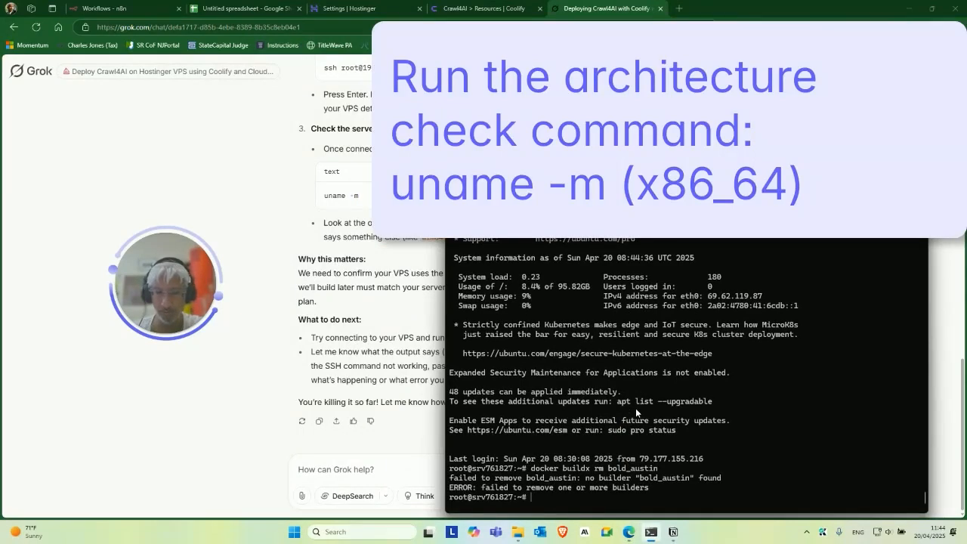
key("ctrl+v")
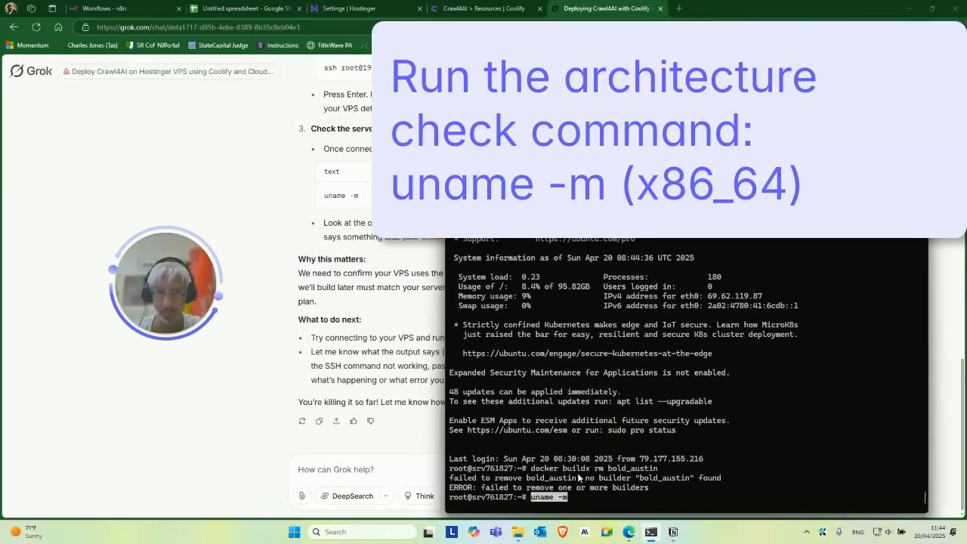
key("Return")
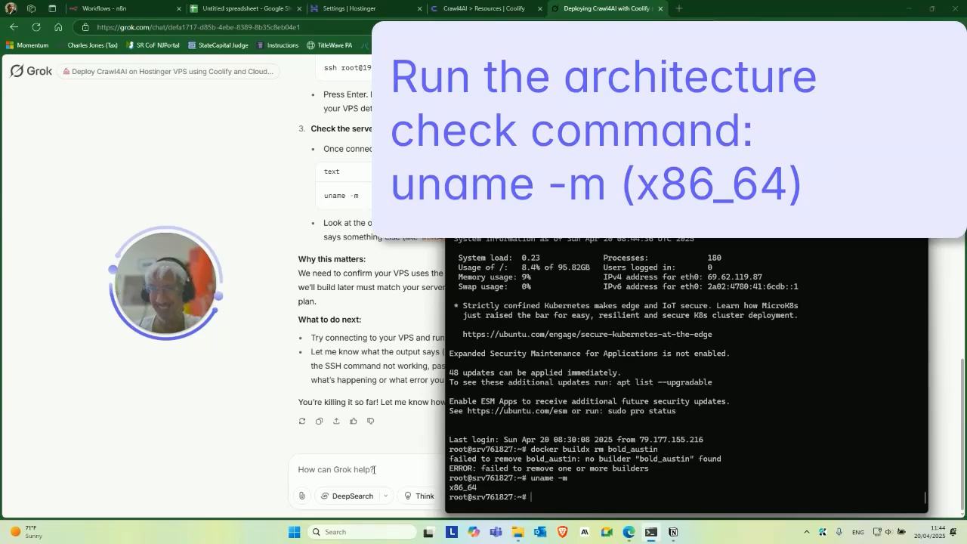
left_click(374, 469)
key("ctrl+v")
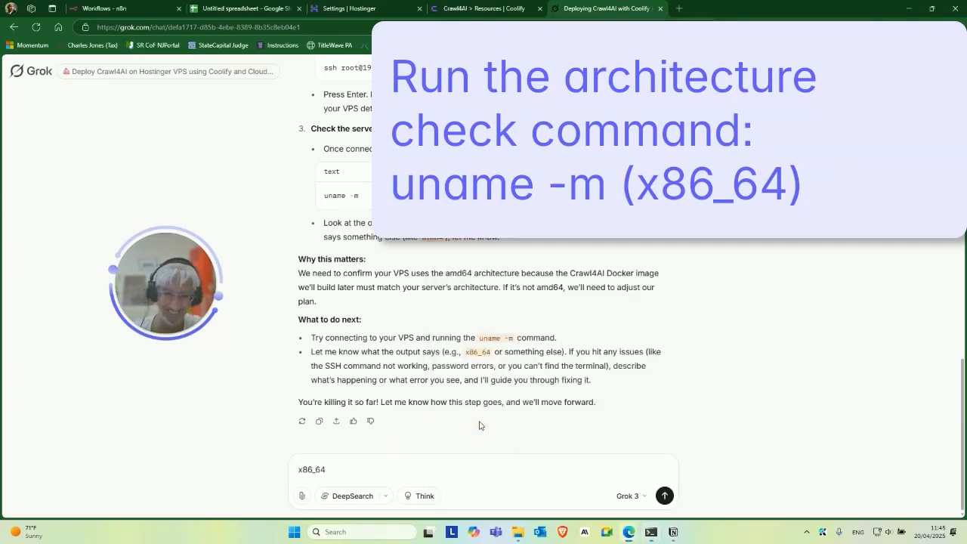
Send x86_64 to Grok, then ask 'please keep the steps shorter :)'.
key("Return")
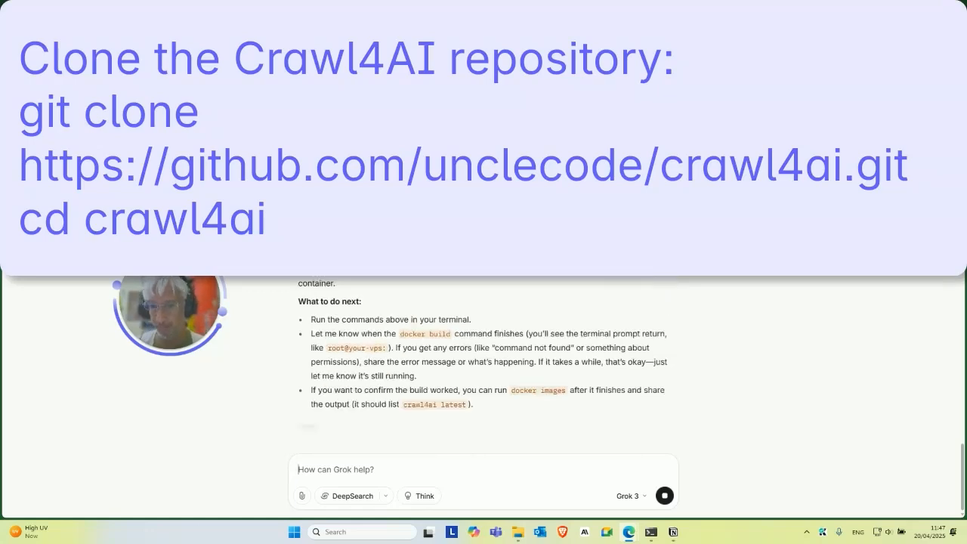
type("please keep the steps shorter")
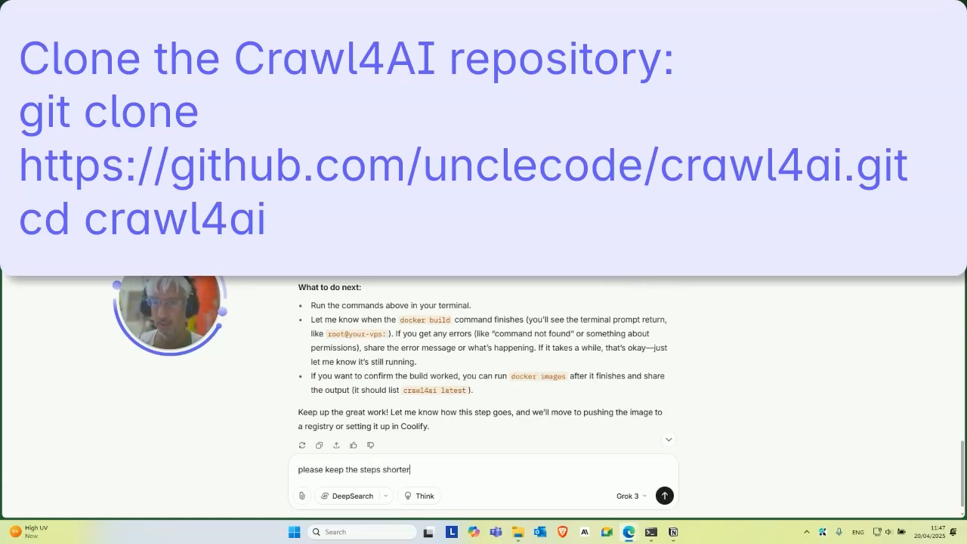
type(" :)")
key("Return")
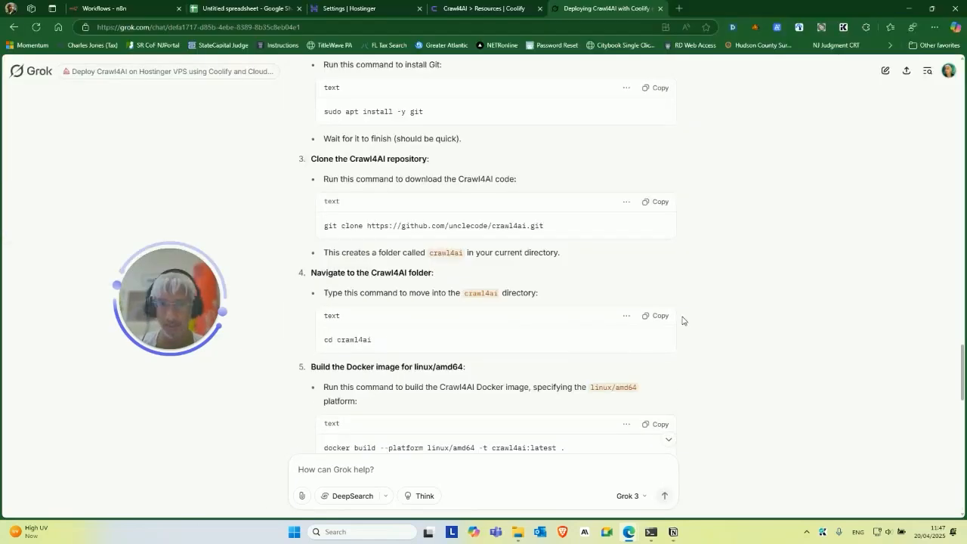
Copy 'cd crawl4ai' from Grok and run it in the VPS terminal.
left_click(668, 319)
left_click(650, 536)
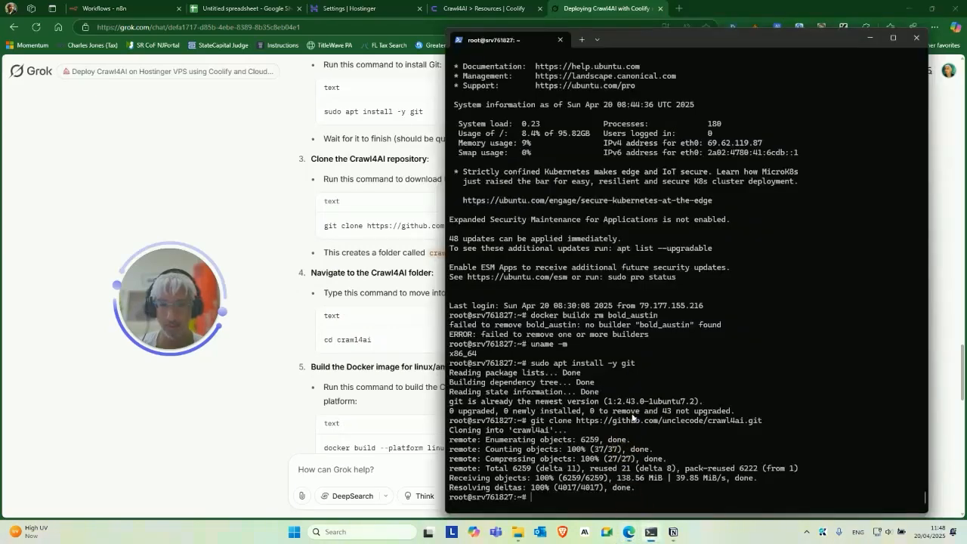
key("ctrl+v")
key("Return")
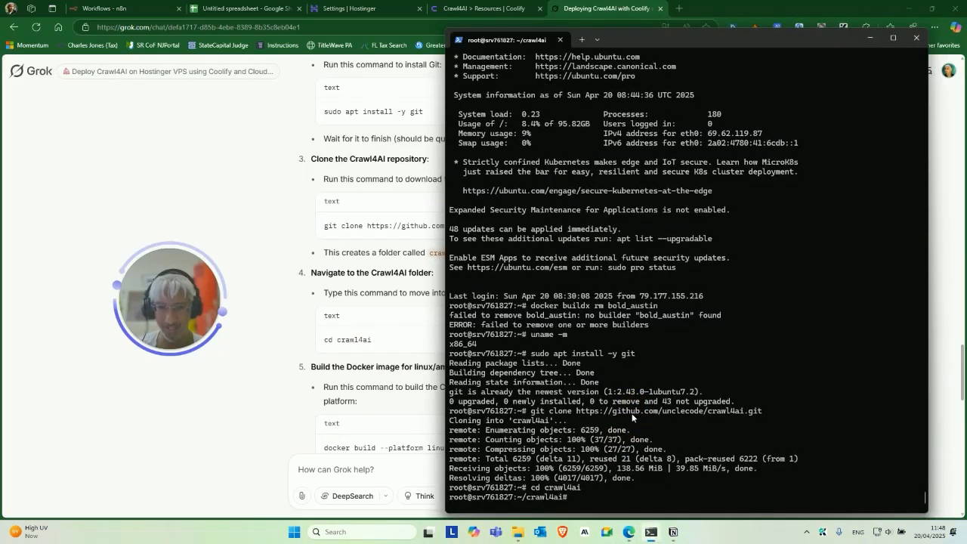
Run 'docker build --platform linux/amd64 -t crawl4ai:latest .' on the VPS to build the image.
left_click(261, 389)
scroll(533, 360, "down", 2)
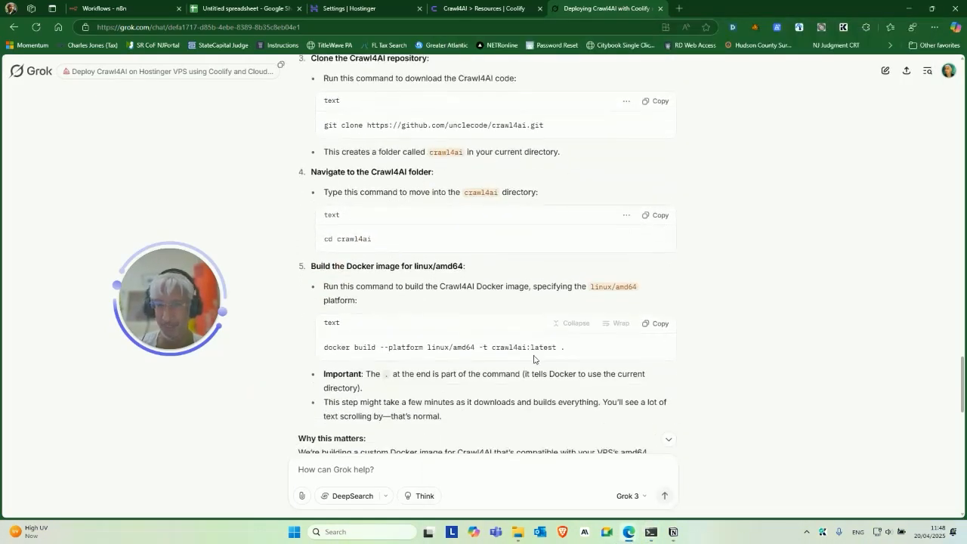
scroll(430, 282, "down", 1)
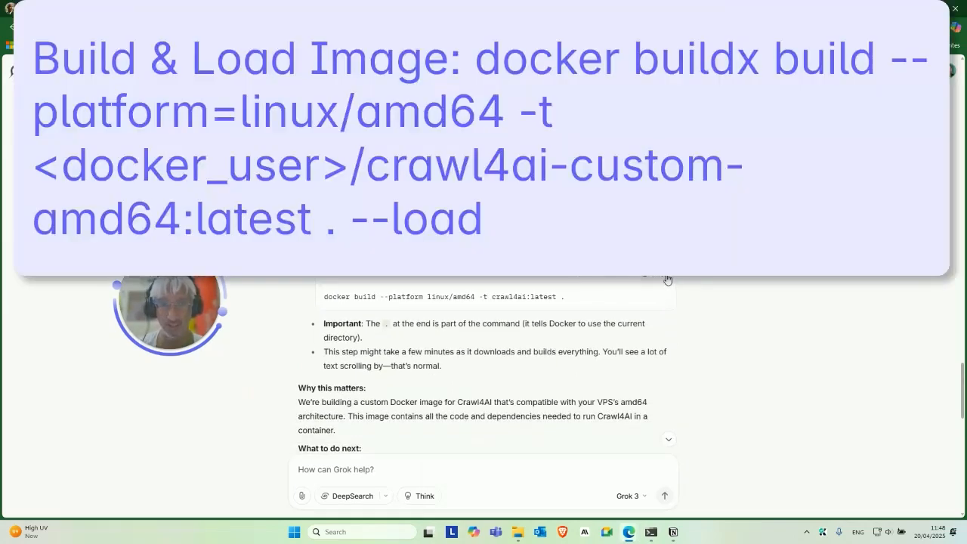
mouse_move(649, 535)
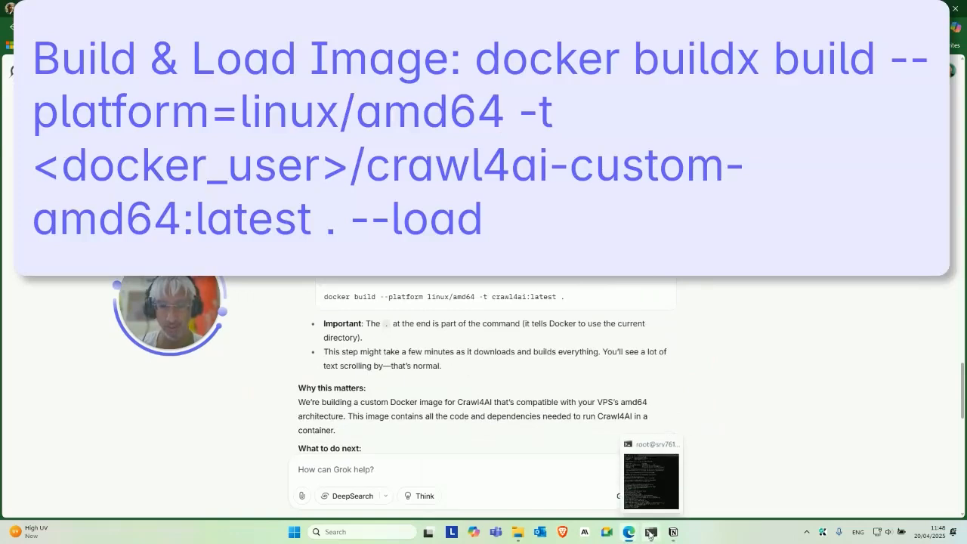
left_click(651, 491)
right_click(736, 380)
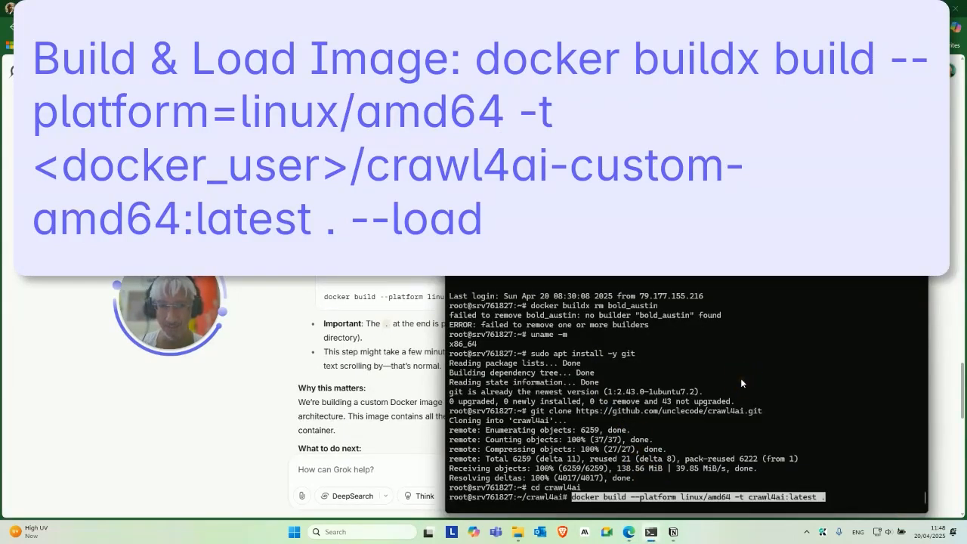
key("Return")
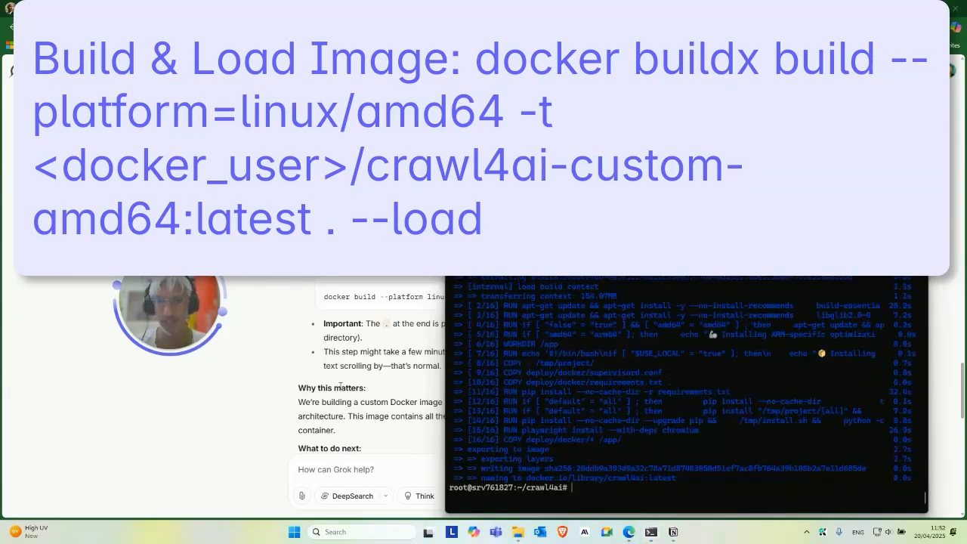
left_click(231, 429)
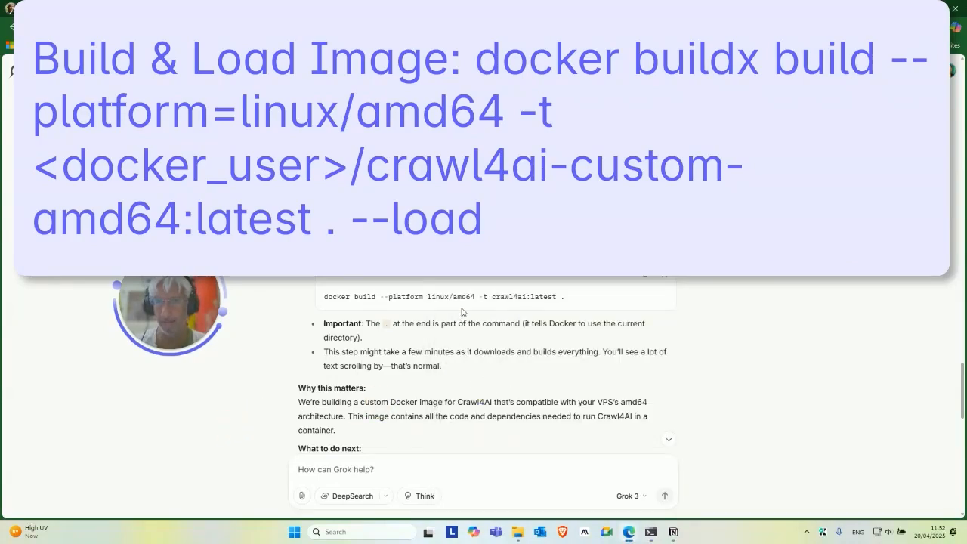
Copy the account email from Docker Hub's Account settings page.
scroll(464, 295, "down", 10)
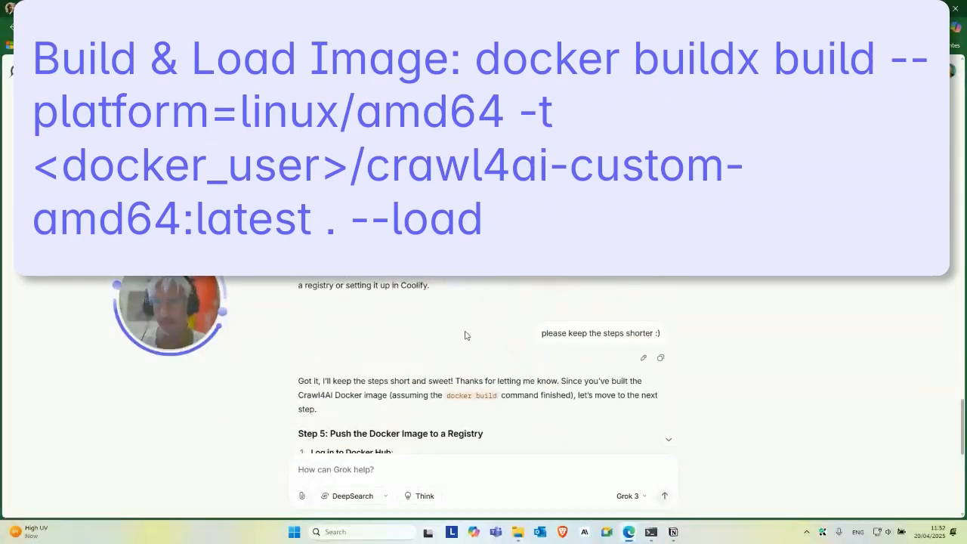
scroll(464, 294, "down", 1)
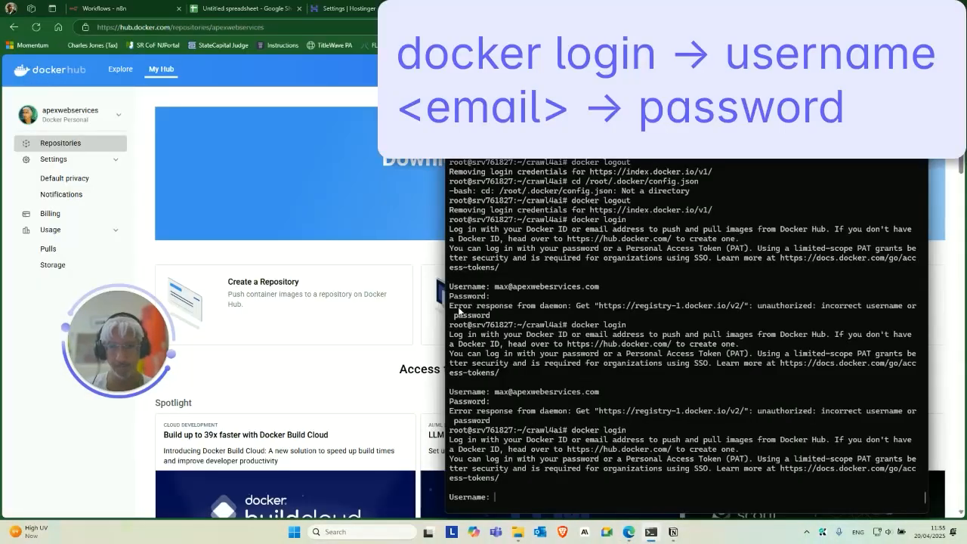
left_click(172, 98)
left_click(937, 68)
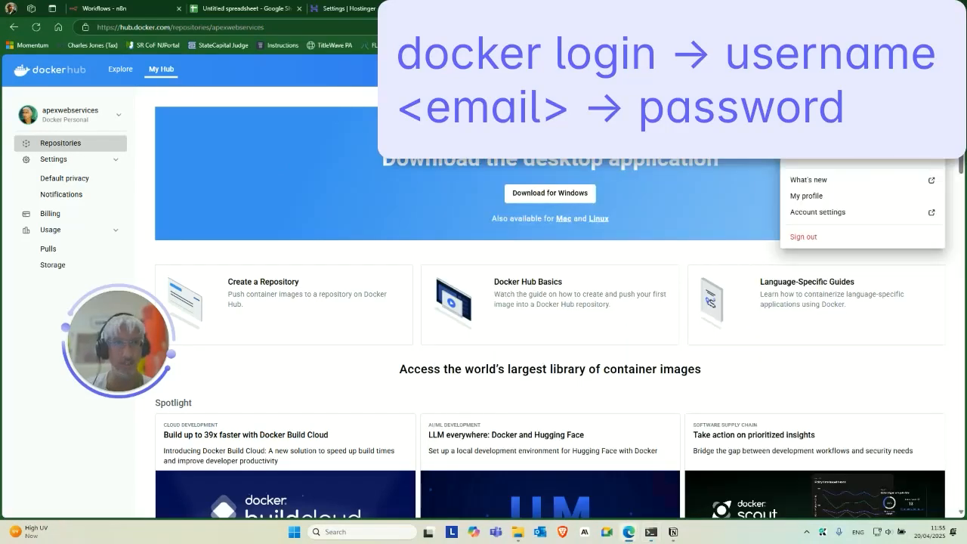
left_click(835, 213)
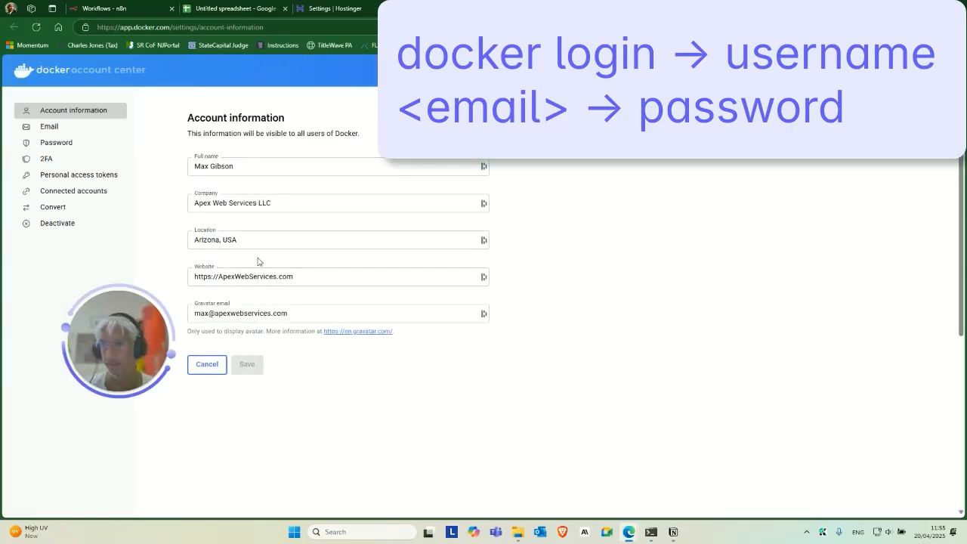
triple_click(245, 311)
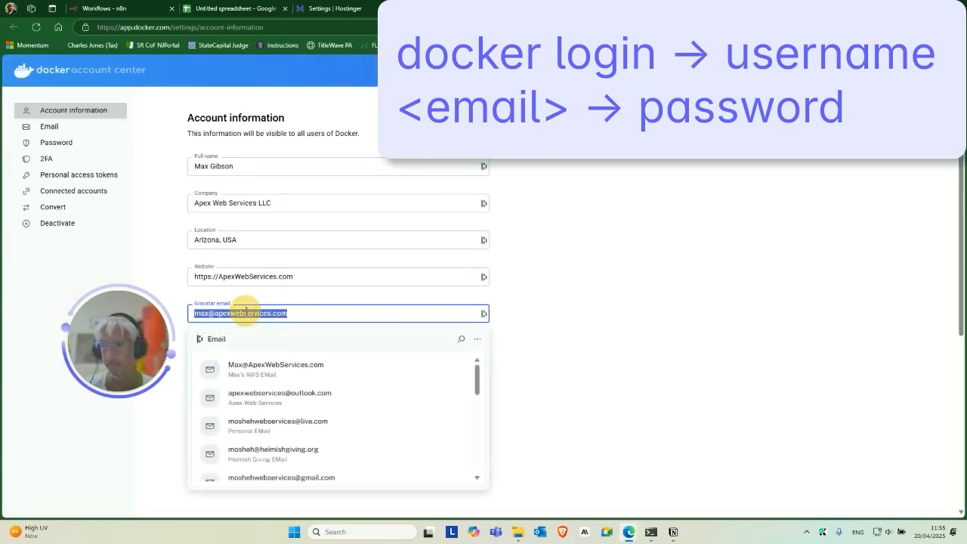
key("ctrl+c")
Log in with docker login on the VPS using that email and the saved docker.com password.
left_click(651, 532)
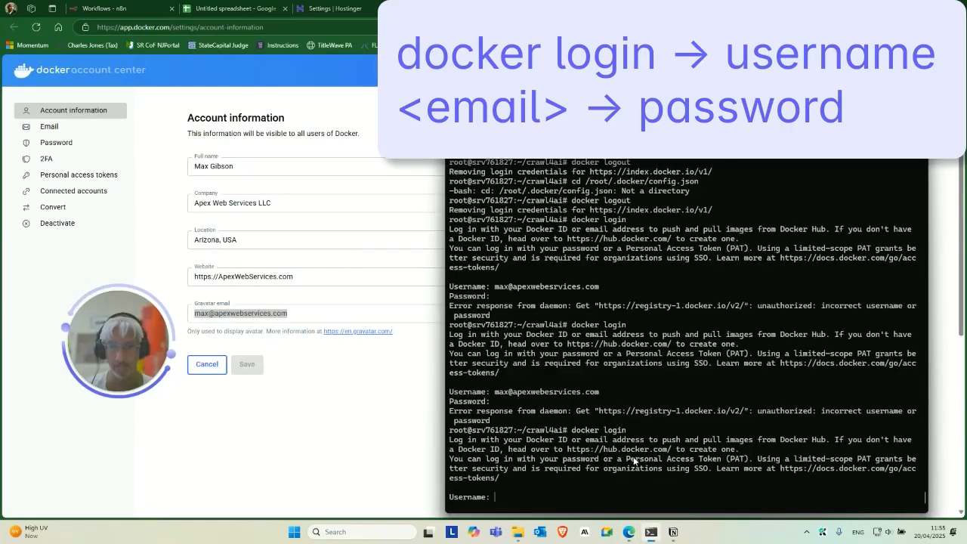
key("ctrl+v")
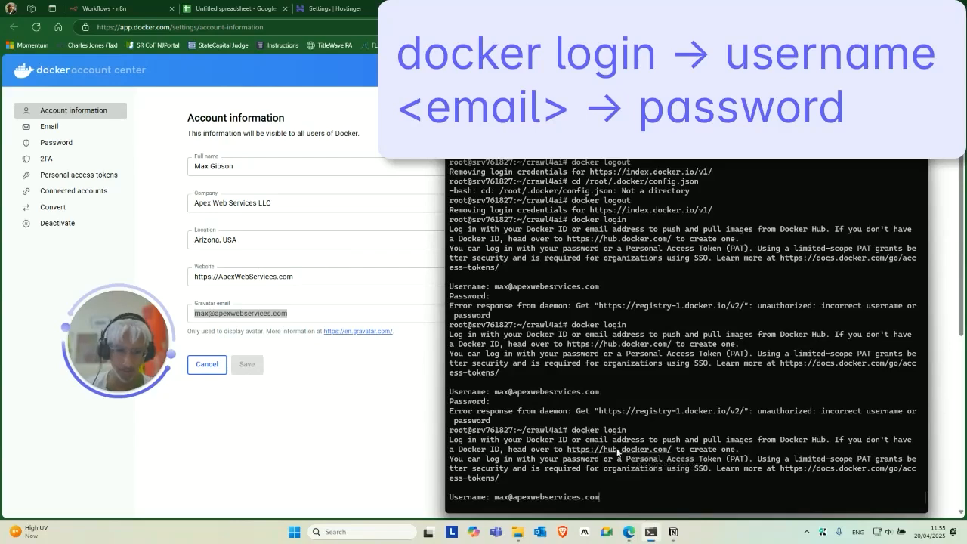
key("Return")
left_click(340, 472)
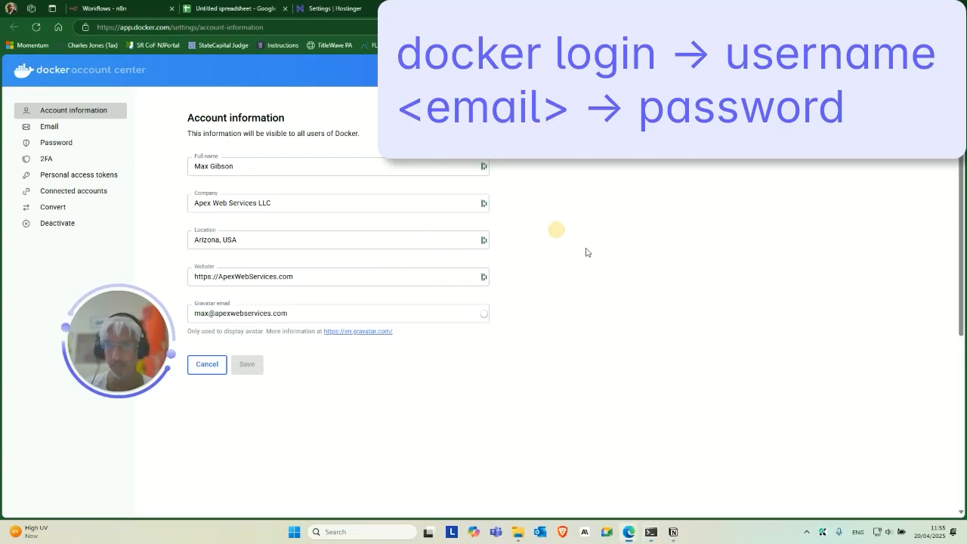
left_click(734, 28)
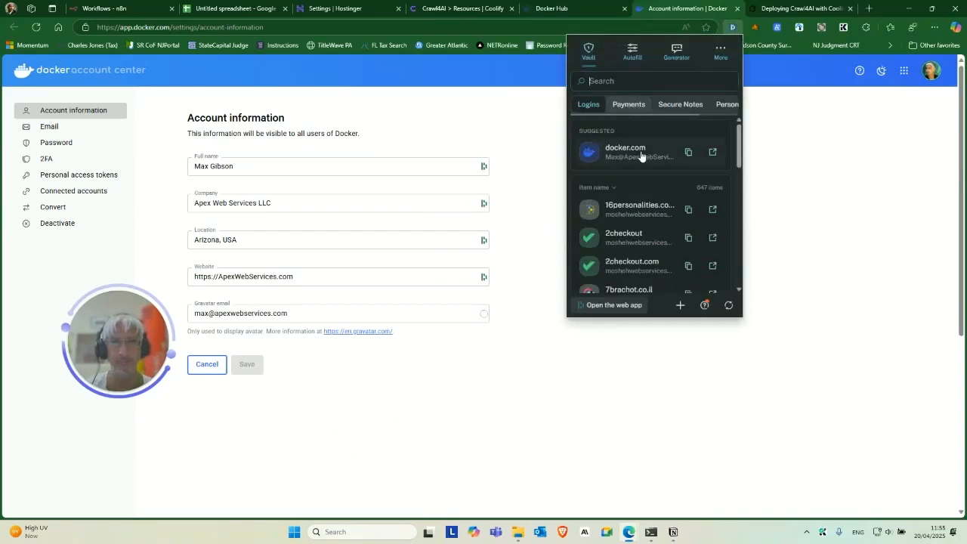
left_click(687, 152)
left_click(663, 175)
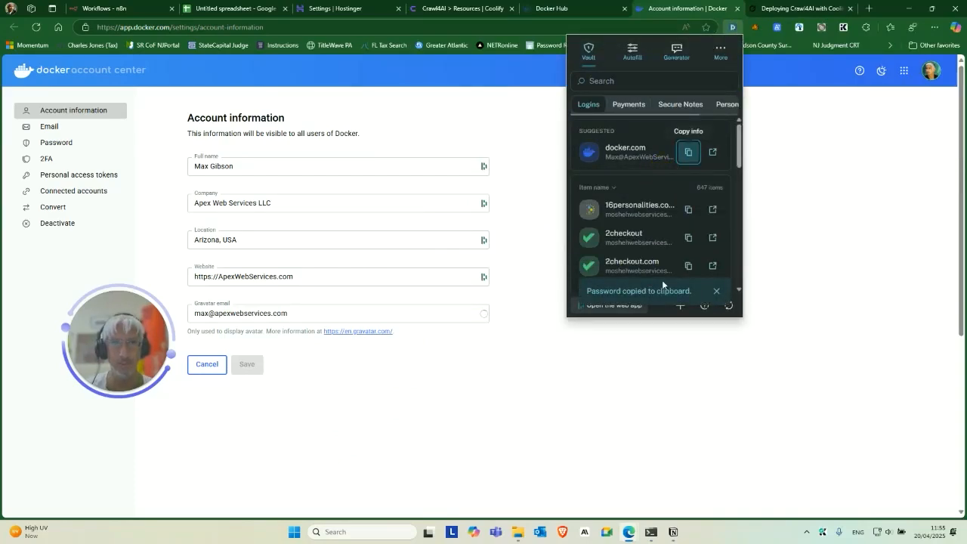
left_click(654, 535)
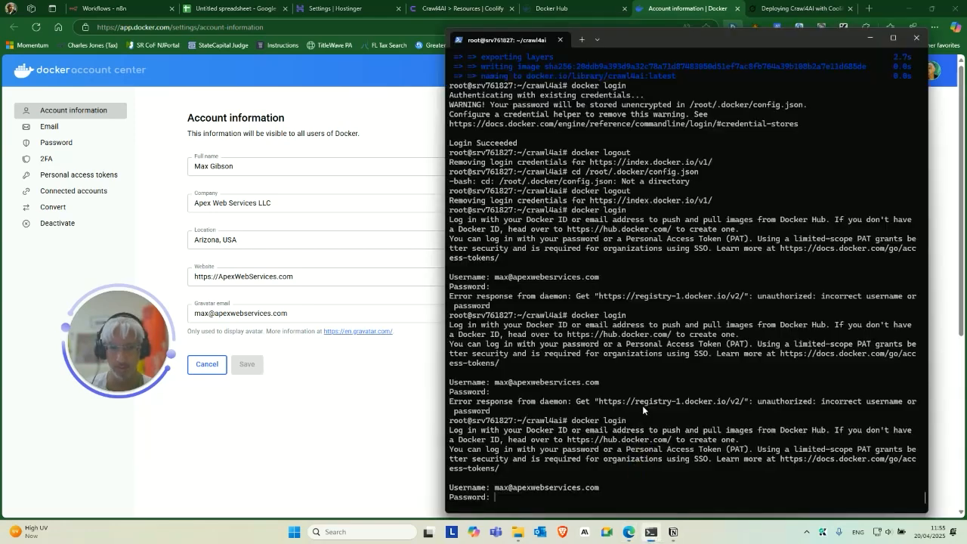
key("ctrl+v")
key("Return")
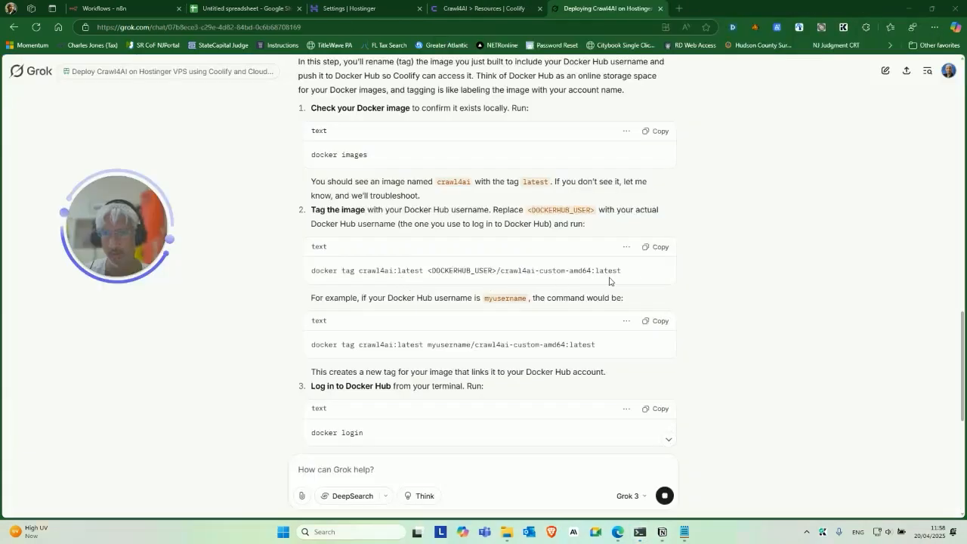
Run the docker tag command for crawl4ai-custom-amd64:latest, replacing the placeholder with the Docker Hub username.
left_click(655, 247)
left_click(606, 408)
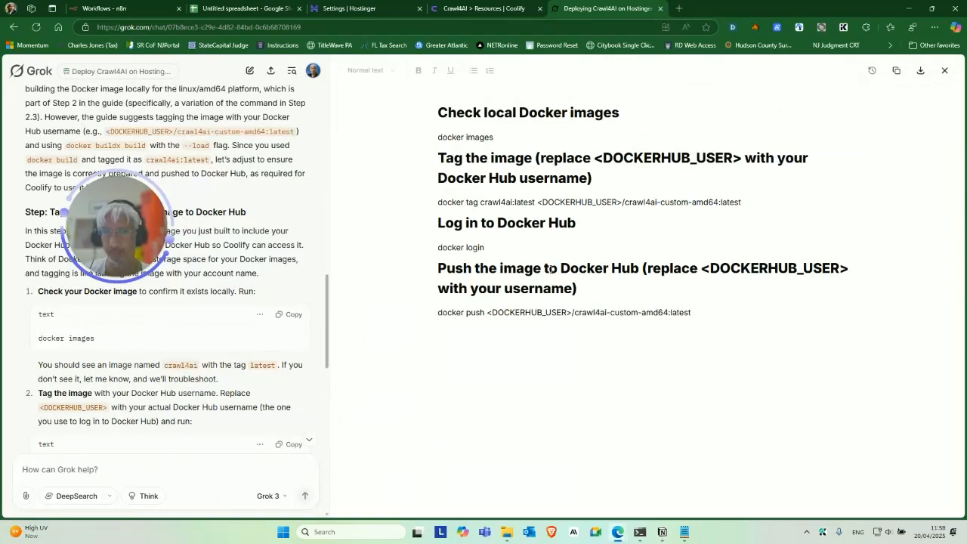
left_click(944, 70)
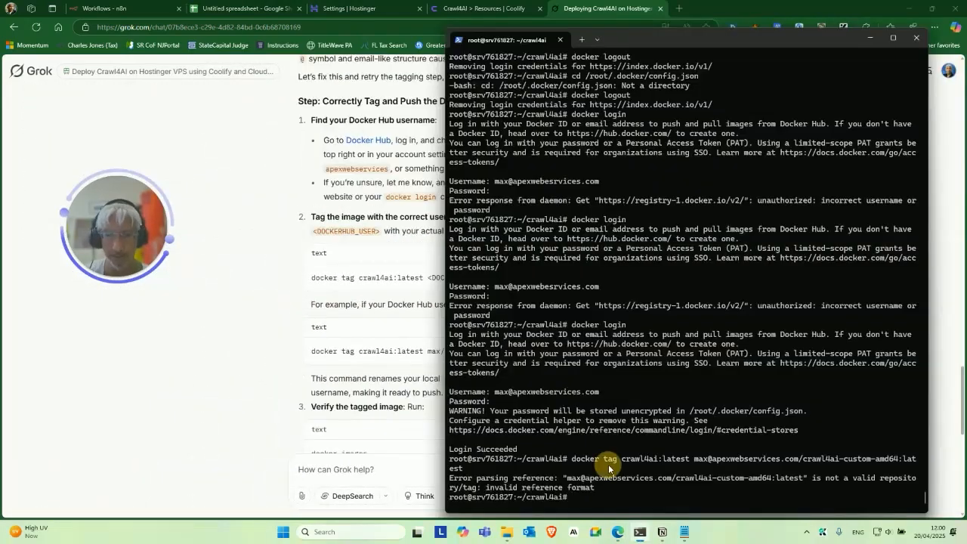
key("ctrl+v")
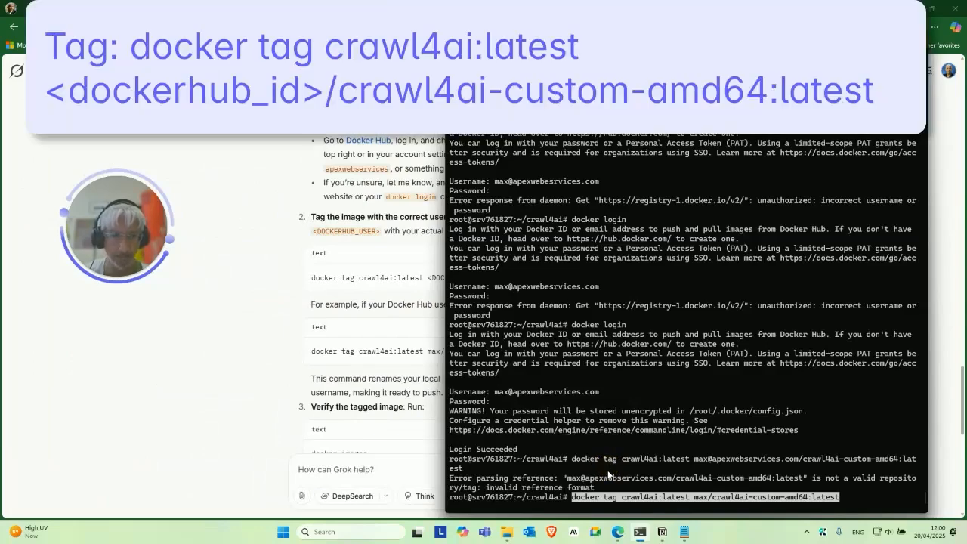
key("Left")
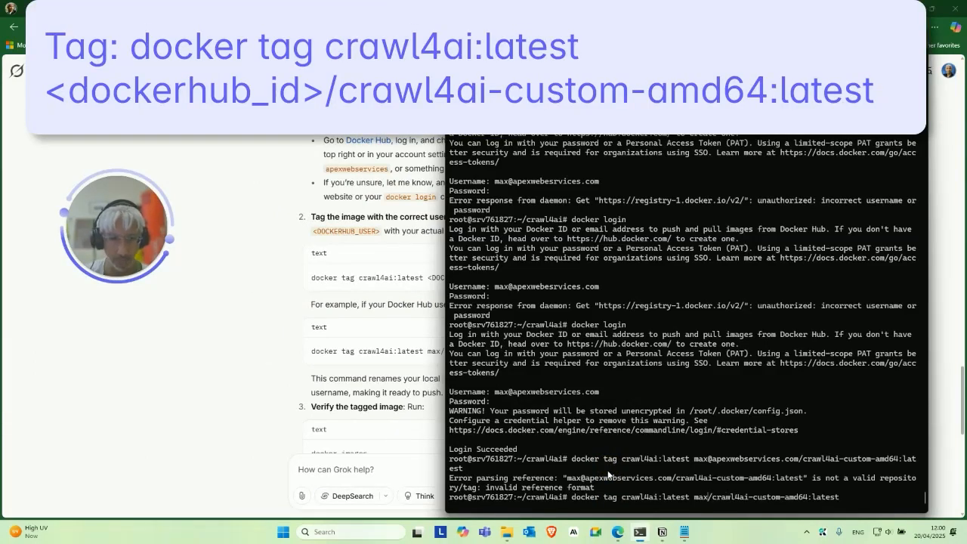
key("Left")
key("Left")
key("Left")
key("Left")
key("Left")
key("Left")
key("Left")
key("Left")
key("Left")
key("Left")
key("Left")
key("Left")
key("Left")
key("Left")
key("Left")
key("Left")
key("Left")
key("Left")
key("Left")
key("Left")
key("BackSpace")
key("BackSpace")
key("BackSpace")
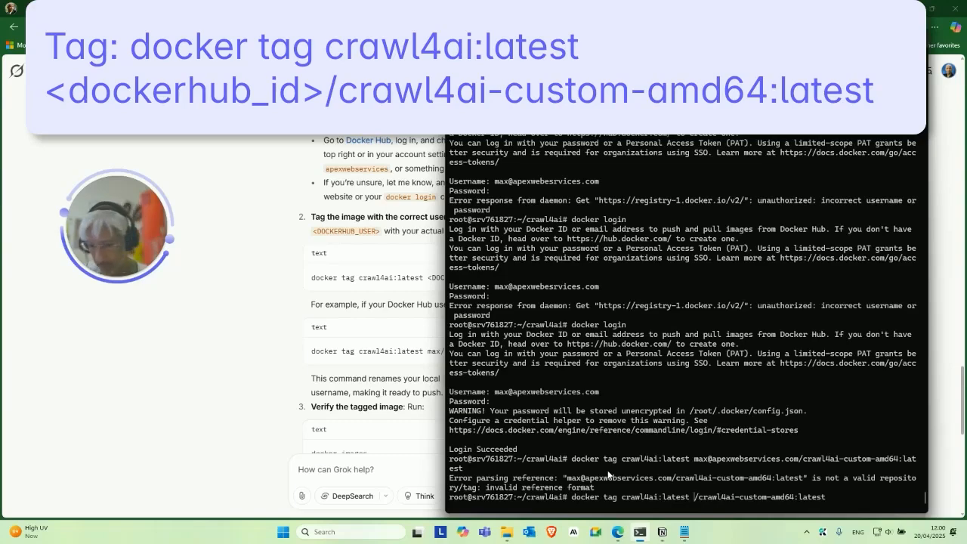
type("apexwebservices")
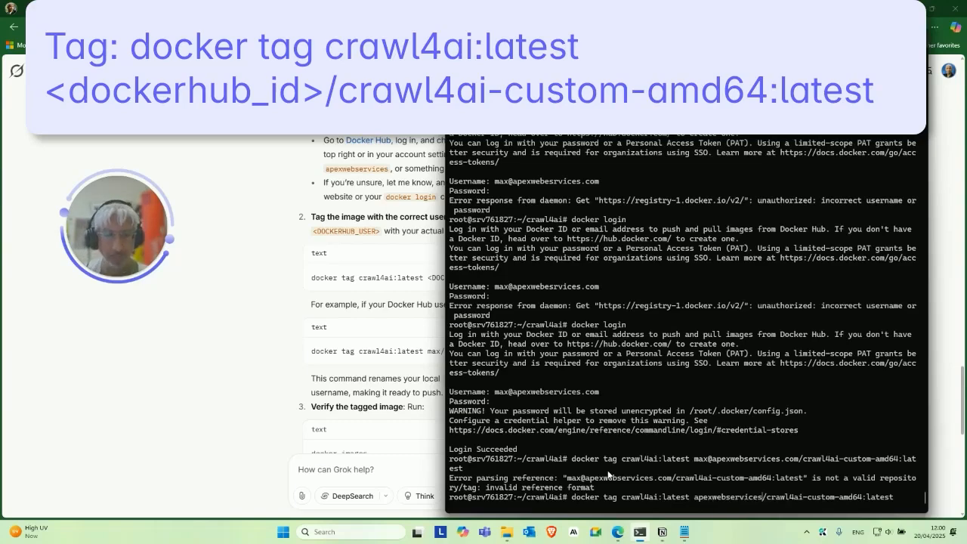
key("Return")
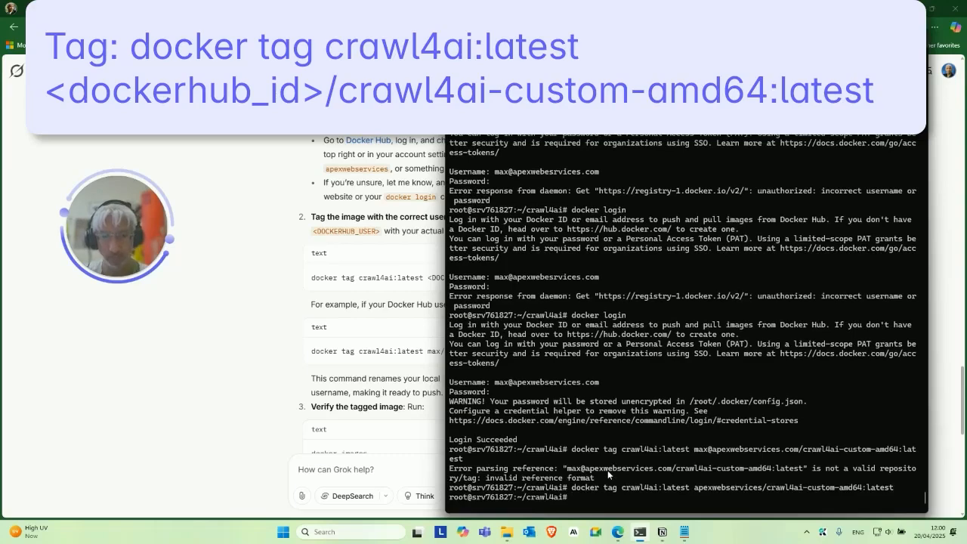
Tell Grok 'ok tag successful next step, try to keep the steps shorter' and copy the docker push command.
left_click(349, 463)
type("ok tag successful")
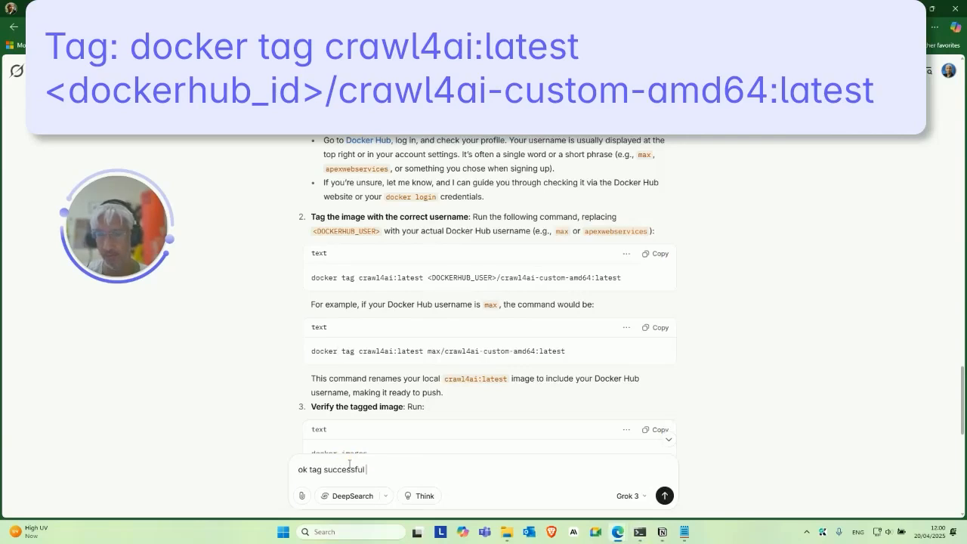
type(" next step, try to keep the steps shor")
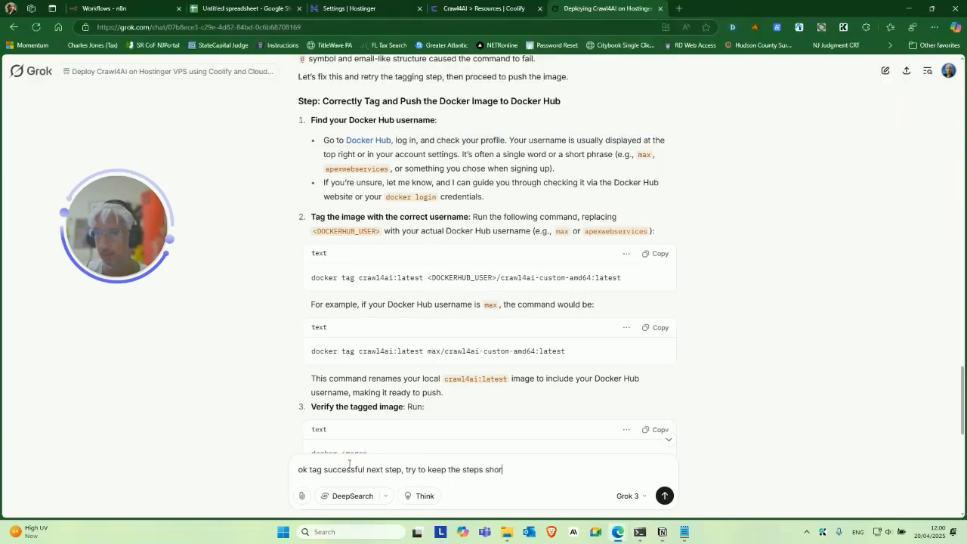
type("ter")
key("Return")
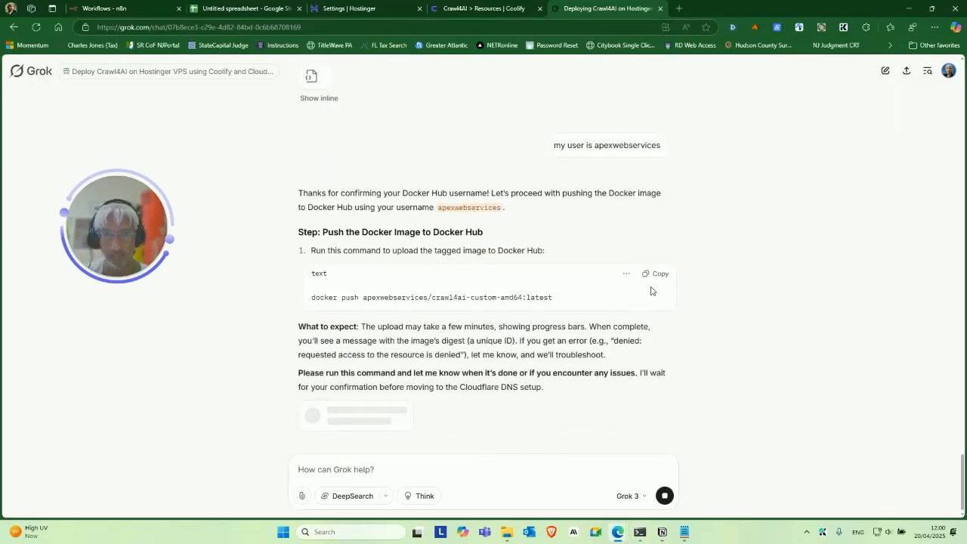
left_click(654, 274)
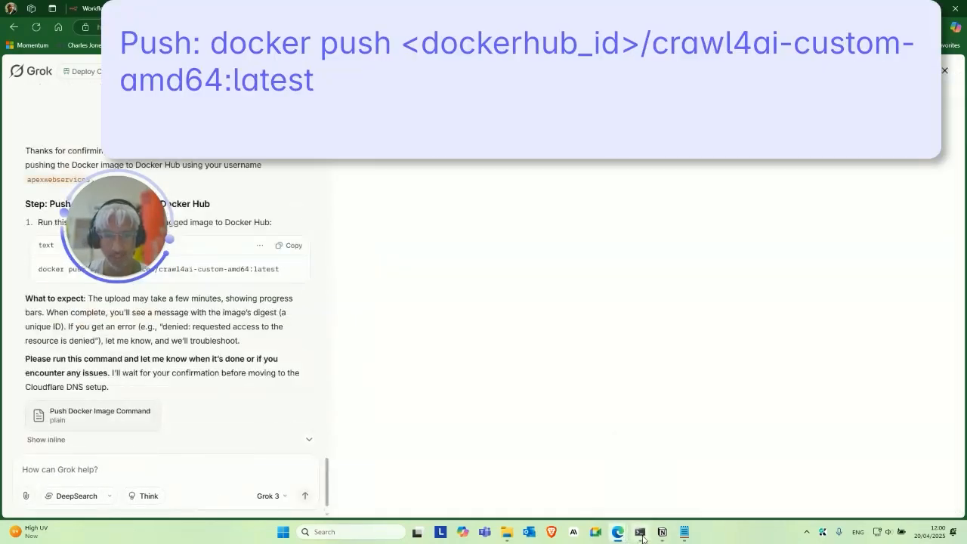
Paste and run the docker push command for crawl4ai-custom-amd64:latest in the VPS terminal.
left_click(639, 532)
right_click(644, 410)
key("Return")
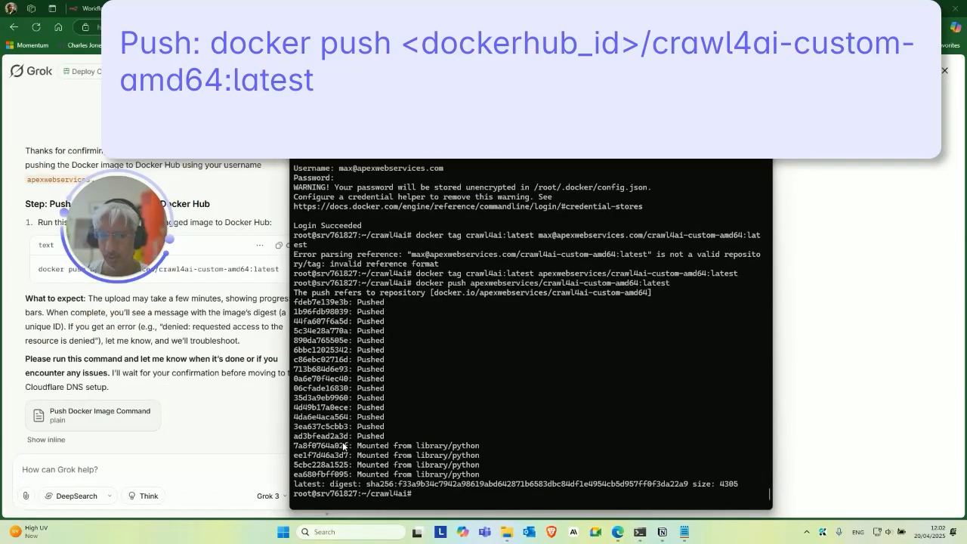
Copy the finished push output and start typing 'hey please stop' to Grok.
left_click_drag(429, 490, 310, 280)
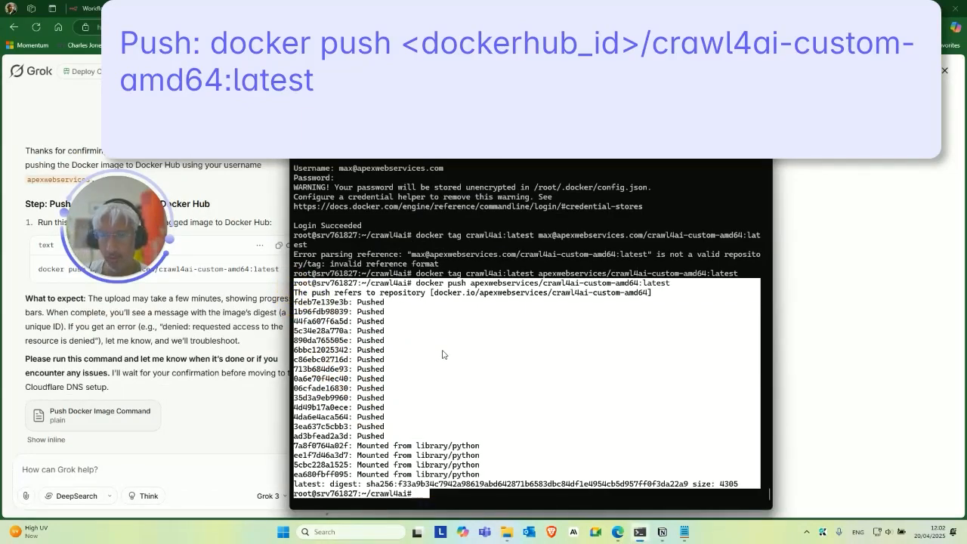
right_click(443, 354)
left_click(200, 414)
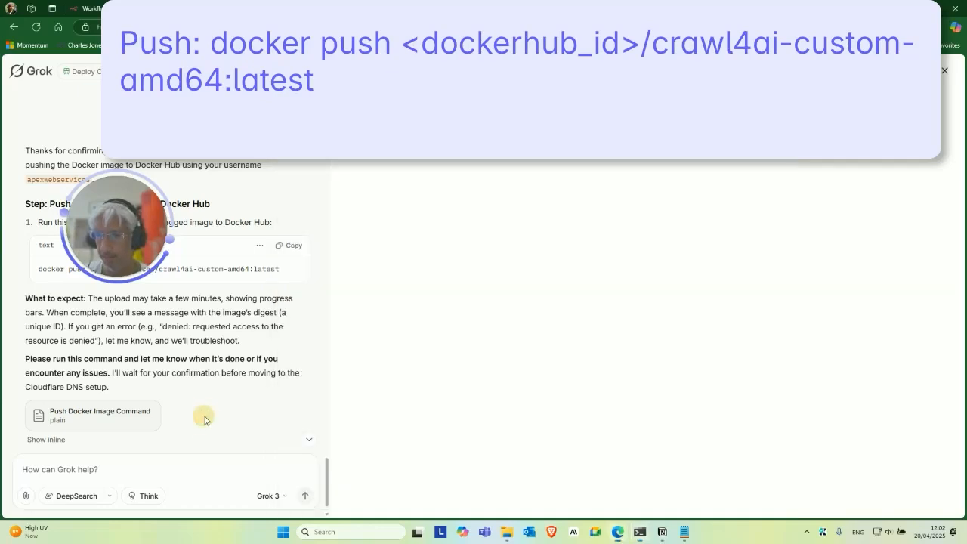
left_click(181, 473)
type("hey pleas")
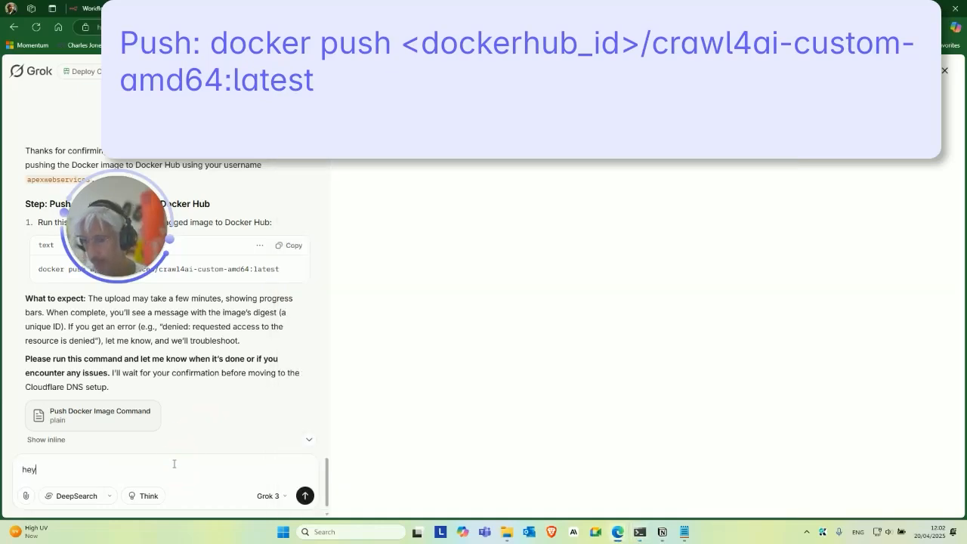
type("e stop")
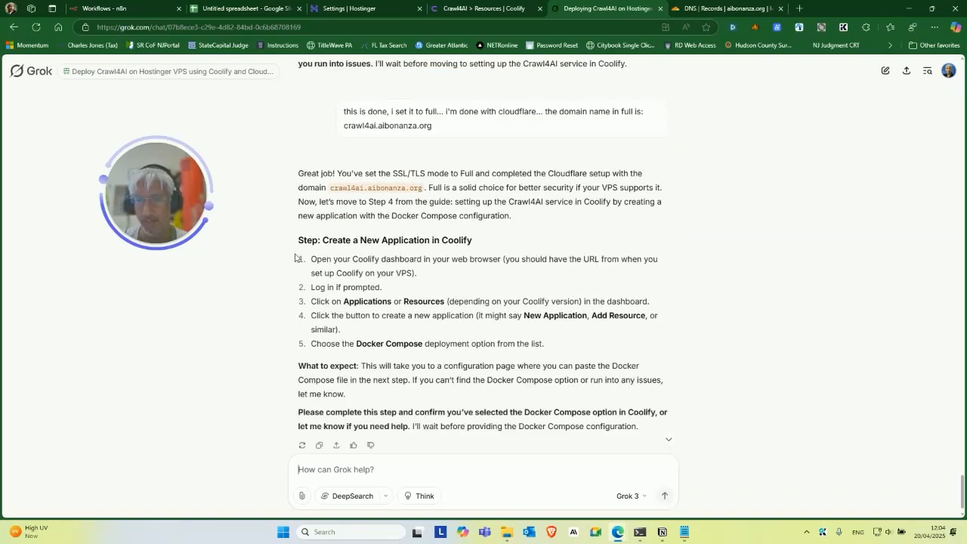
Go to Coolify's Projects list and bring up the new project form.
left_click_drag(167, 206, 157, 337)
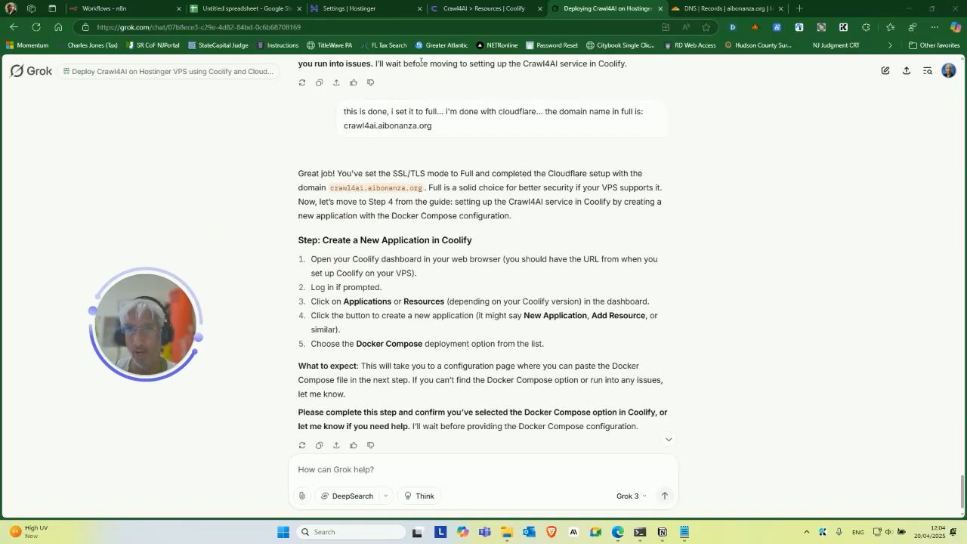
left_click(502, 9)
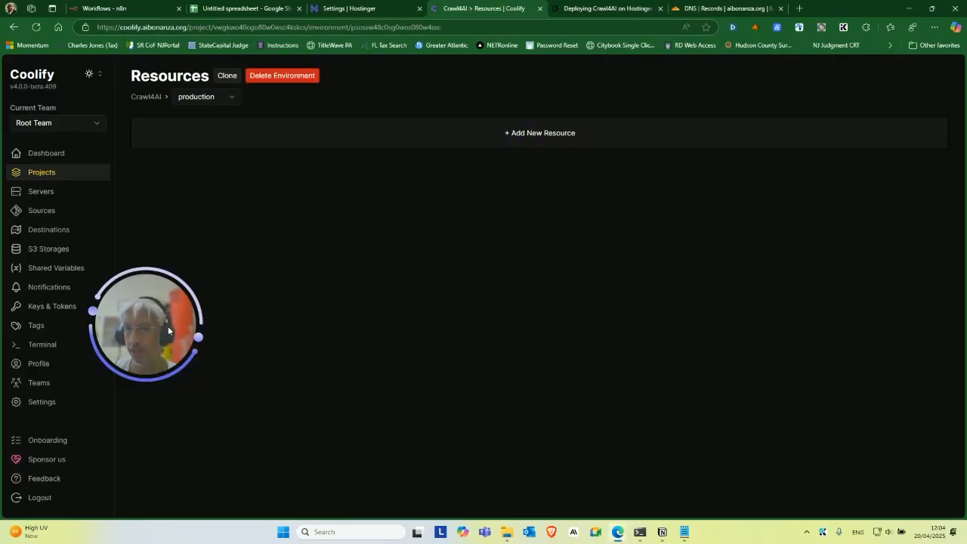
left_click(44, 175)
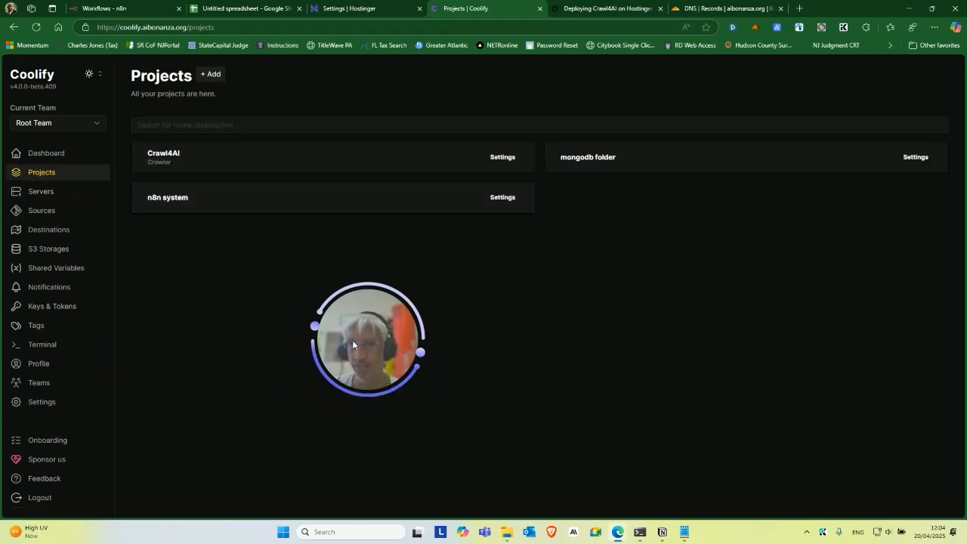
left_click(210, 74)
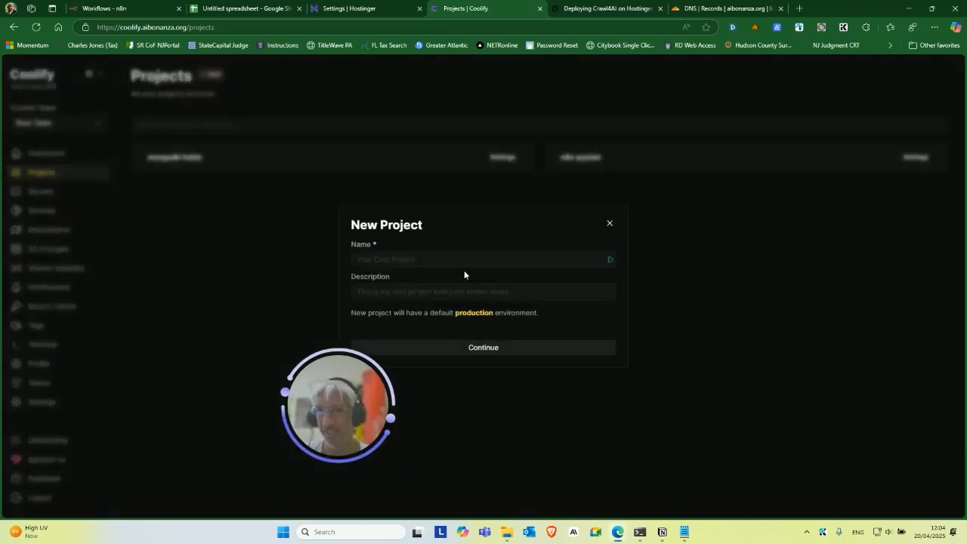
left_click(610, 223)
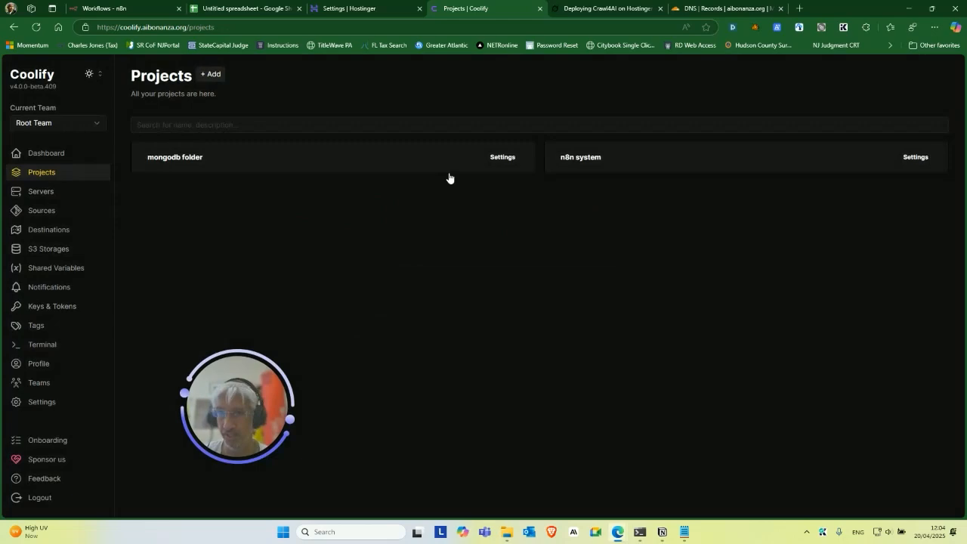
left_click(211, 74)
Create project 'Crawl' with description 'Crawling and Crawling Related Projects', fixing the typo.
left_click(462, 258)
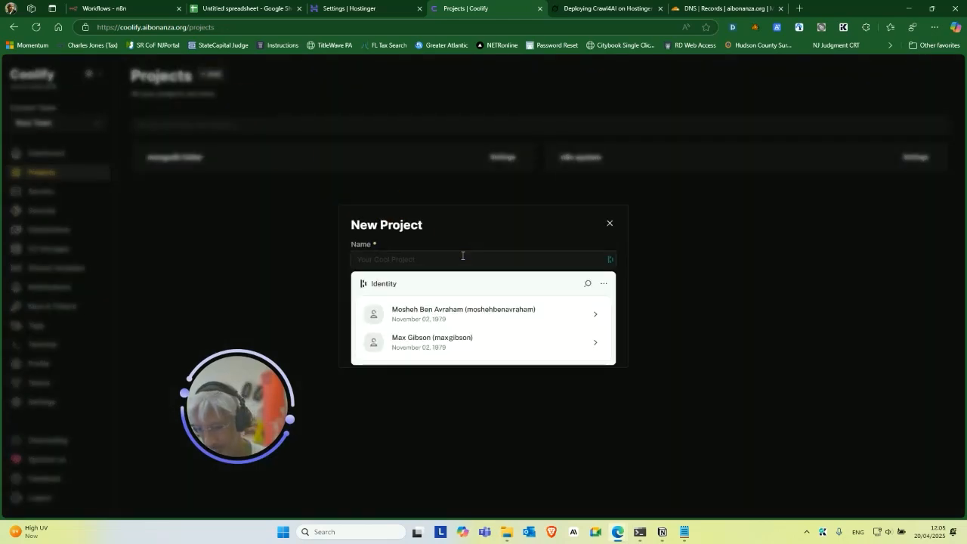
type("Craw")
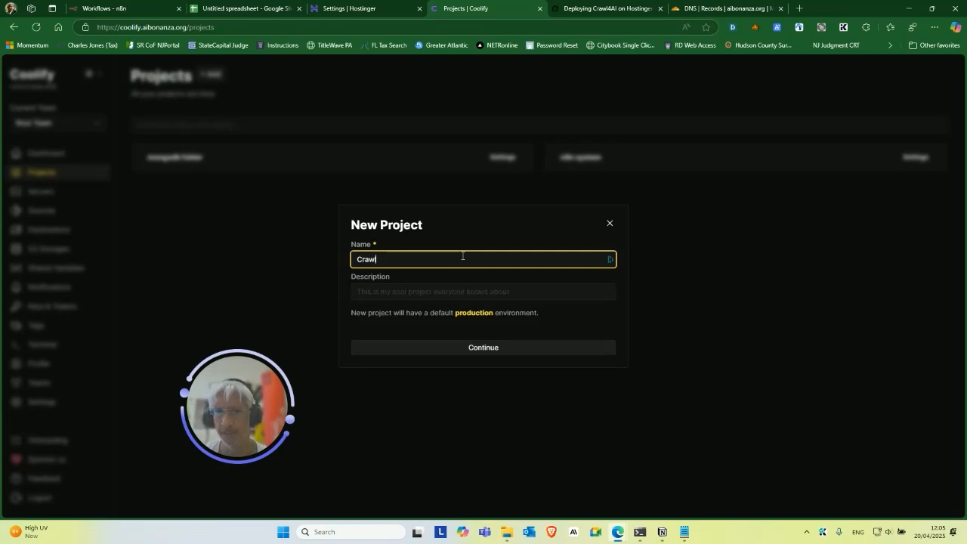
type("l")
left_click(431, 297)
type("Crawl")
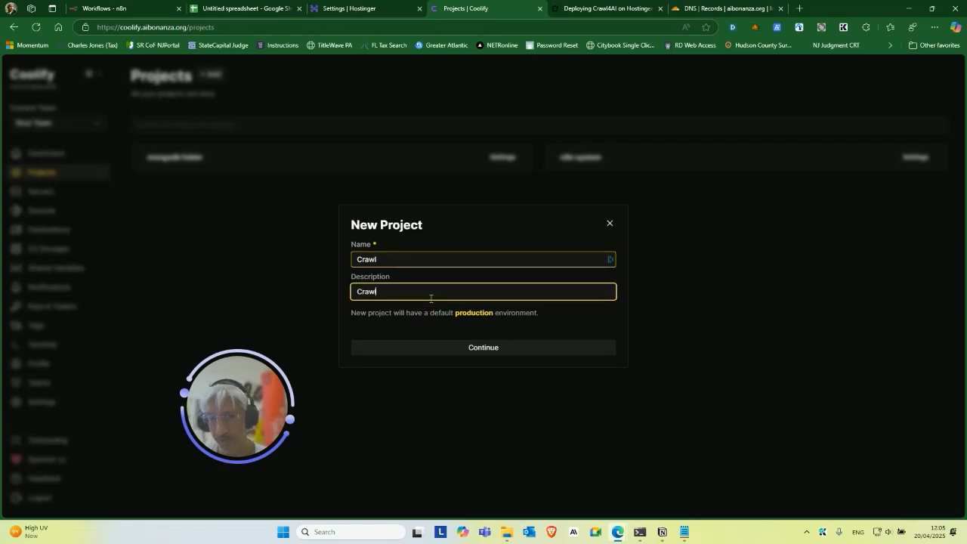
type("ing and C")
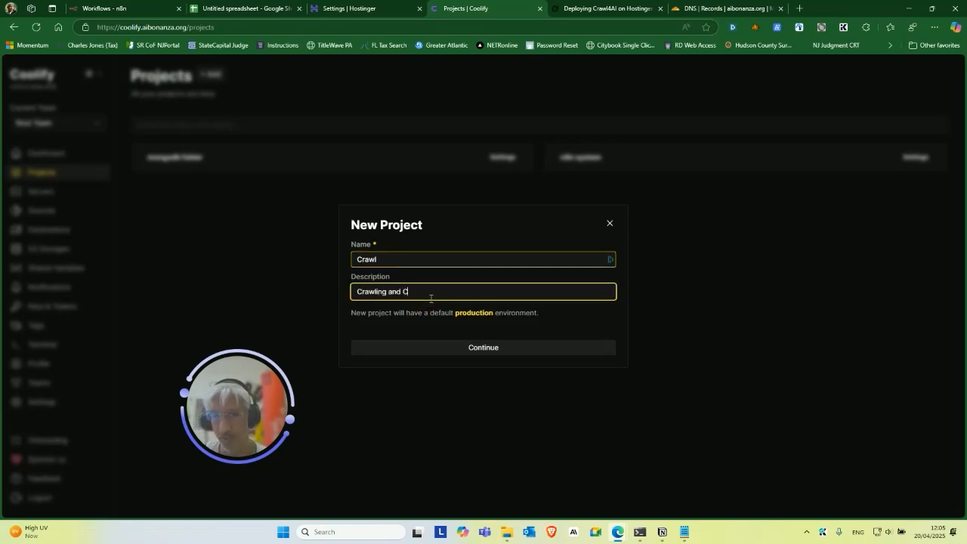
type("rawlign Related")
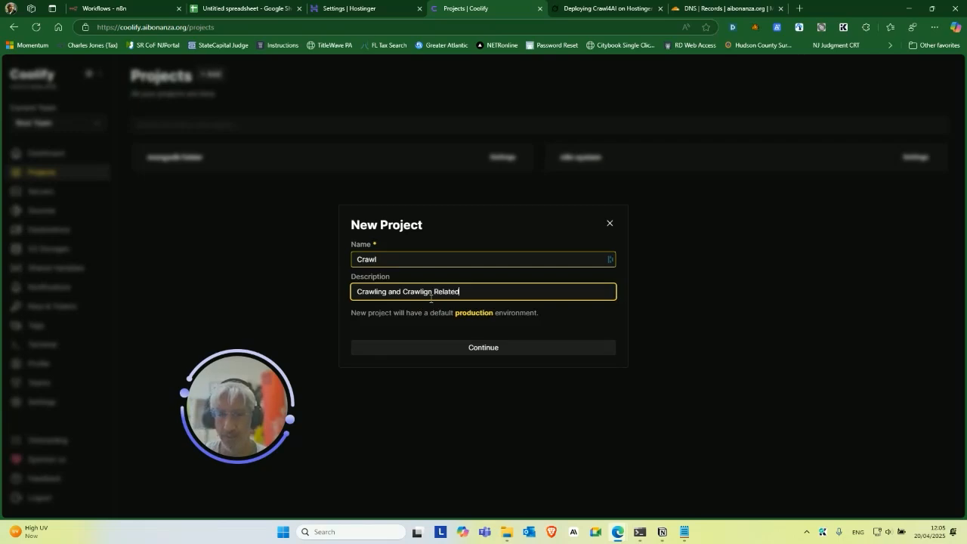
type(" Projects")
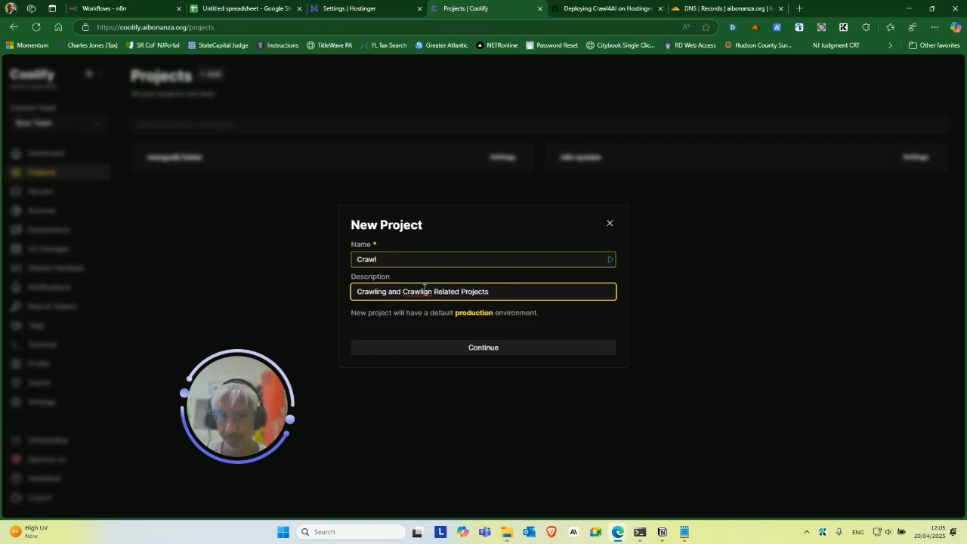
left_click(423, 291)
left_click_drag(357, 290, 386, 293)
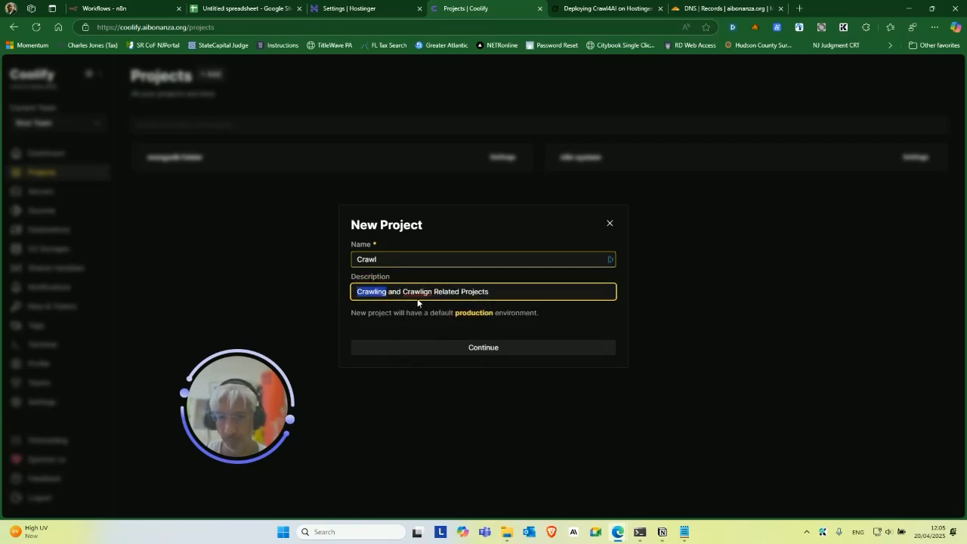
left_click(421, 291)
left_click(423, 332)
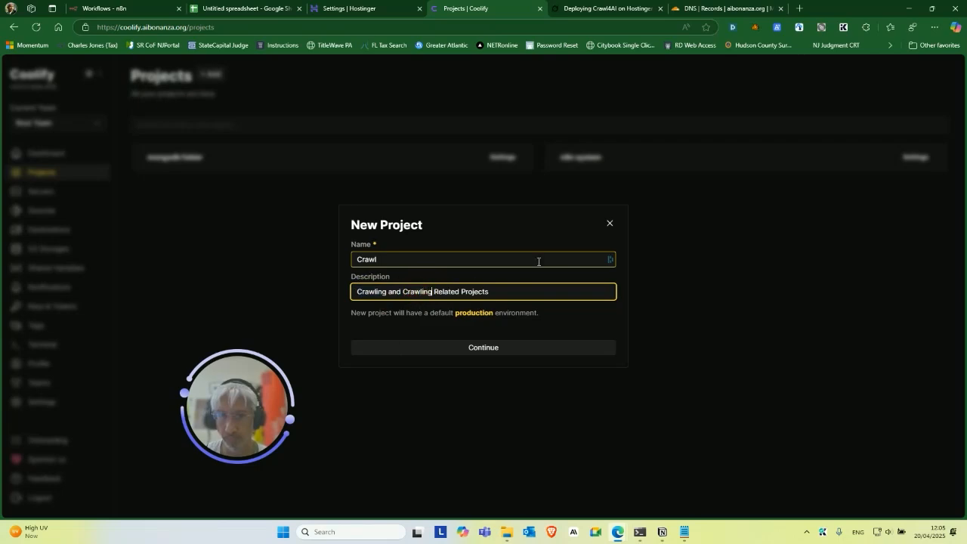
left_click(509, 351)
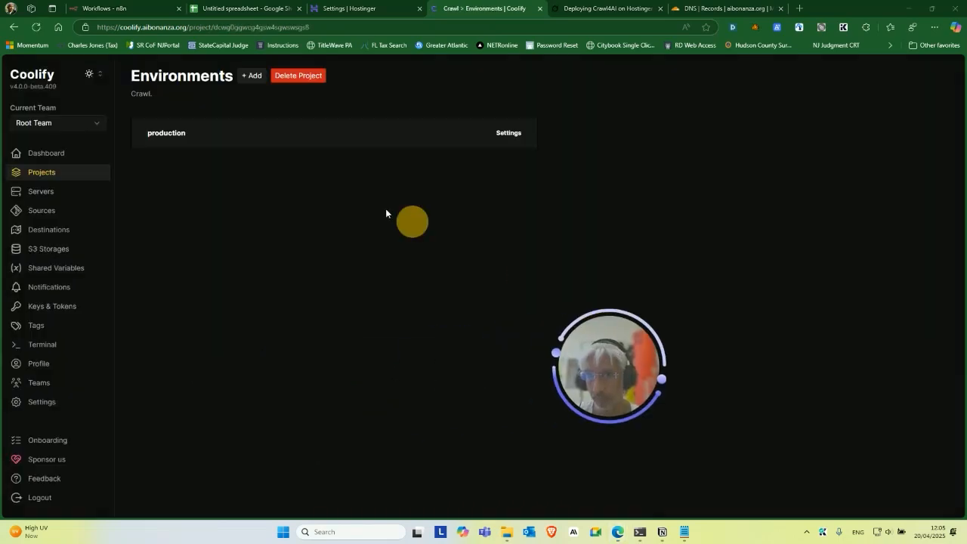
In the production environment, add a new Docker Compose Empty resource.
left_click(214, 141)
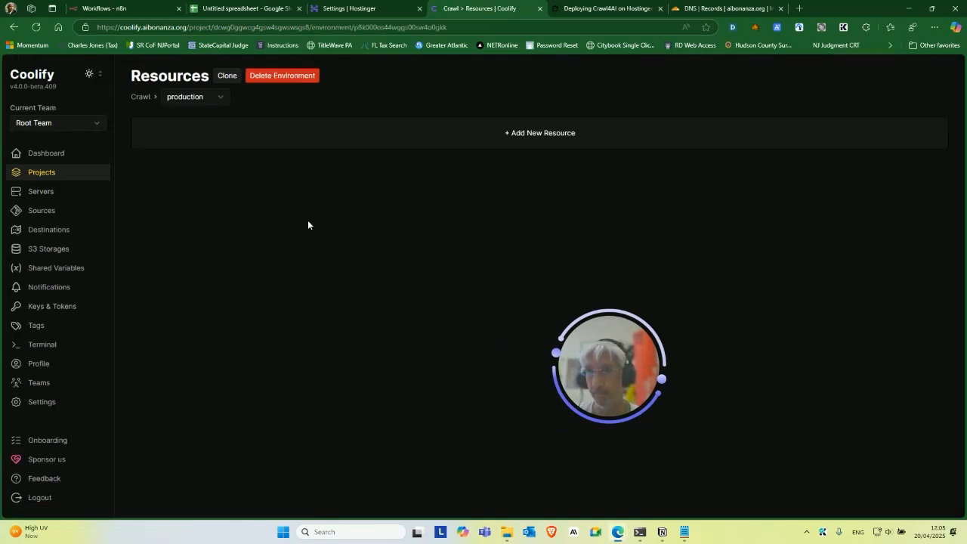
left_click(536, 139)
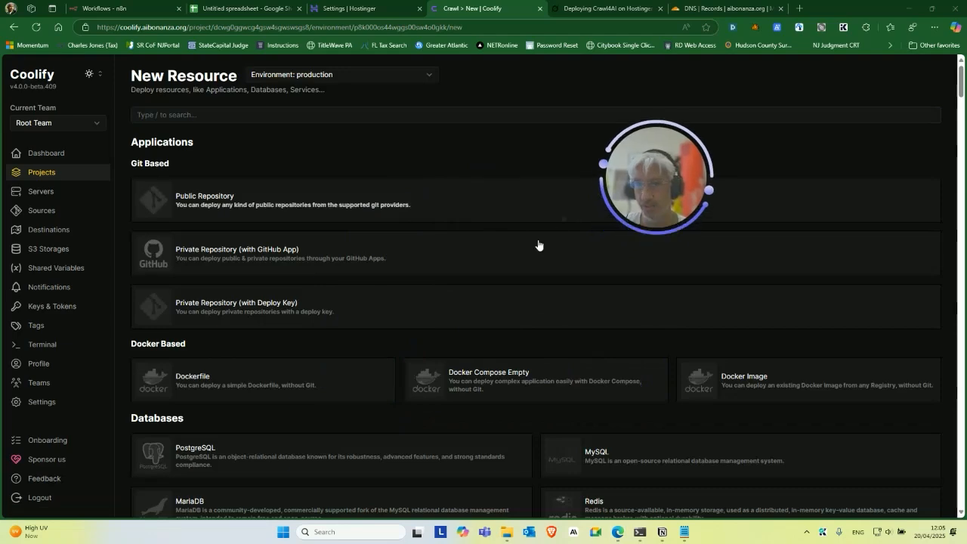
left_click(509, 379)
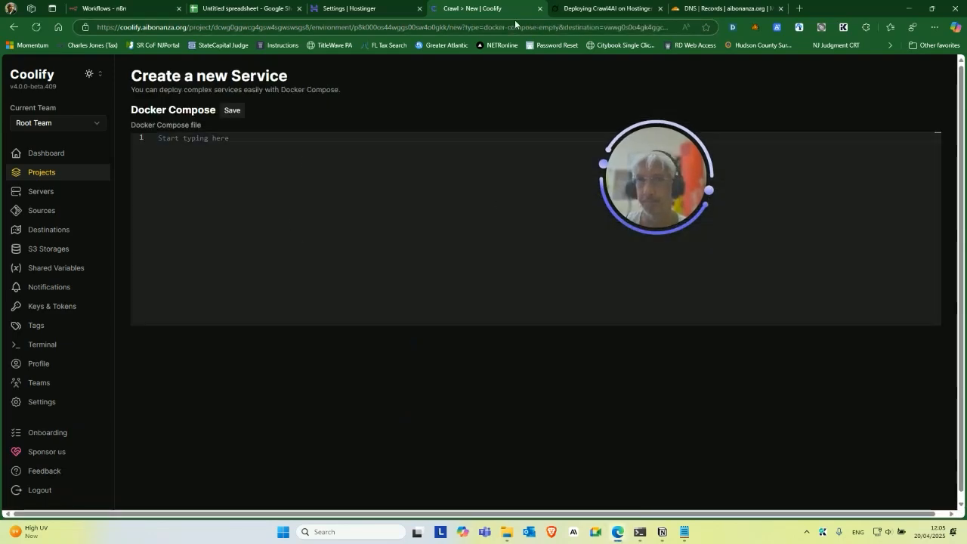
Ask Grok for the crawl4ai Docker Compose file content and copy it.
left_click_drag(651, 153, 271, 307)
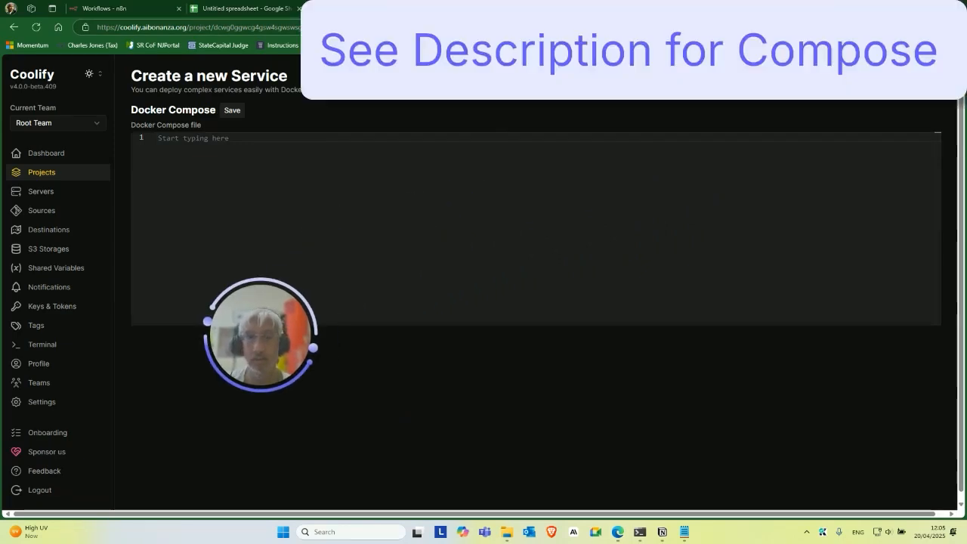
left_click(483, 8)
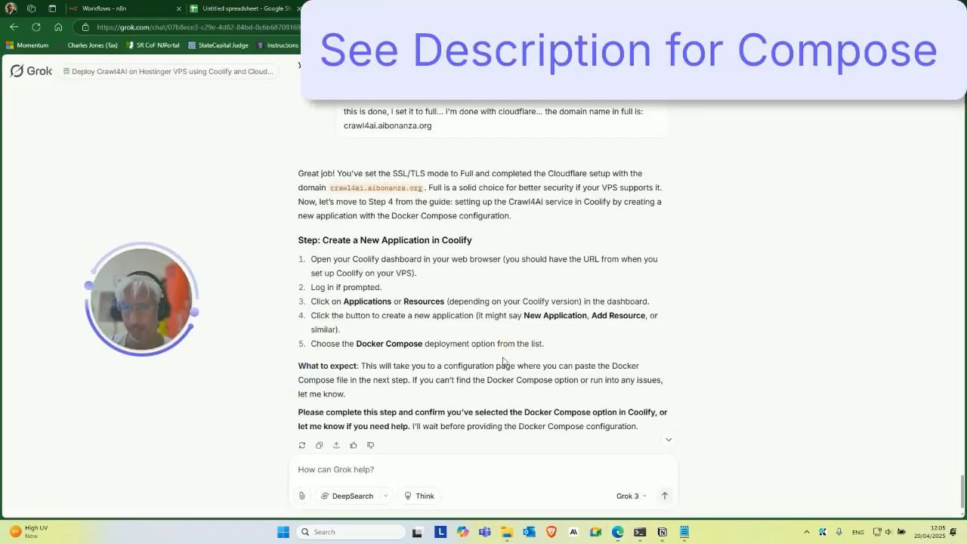
scroll(503, 361, "down", 1)
left_click(432, 468)
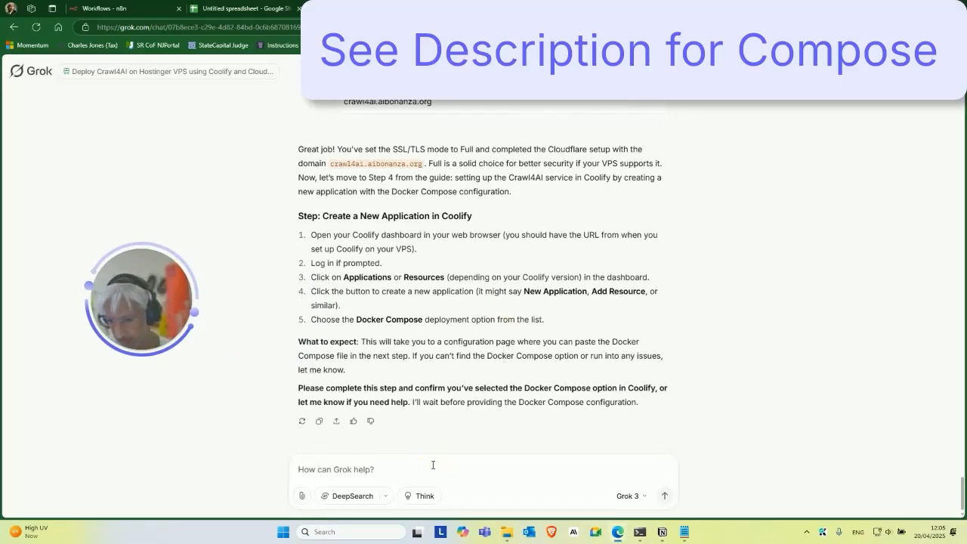
type("get me the d")
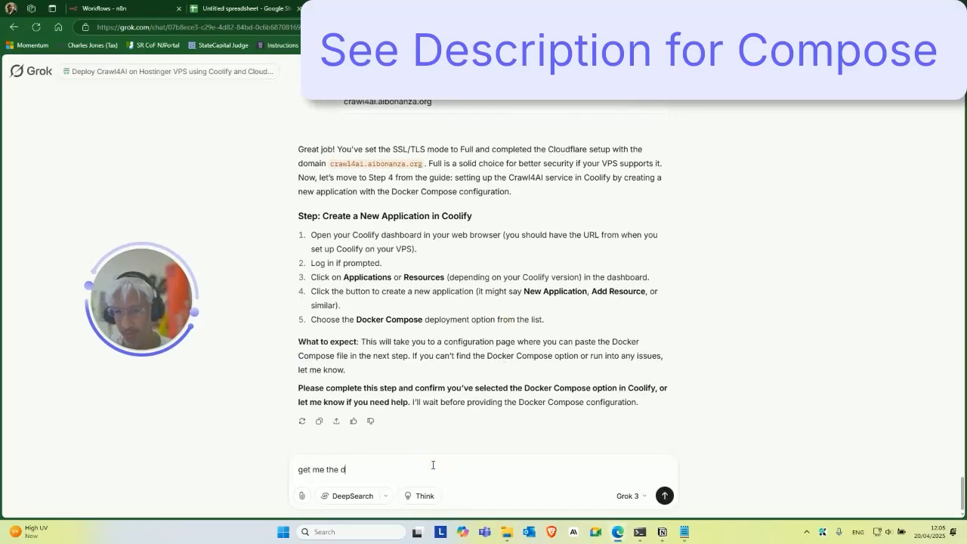
type("ocker file compo")
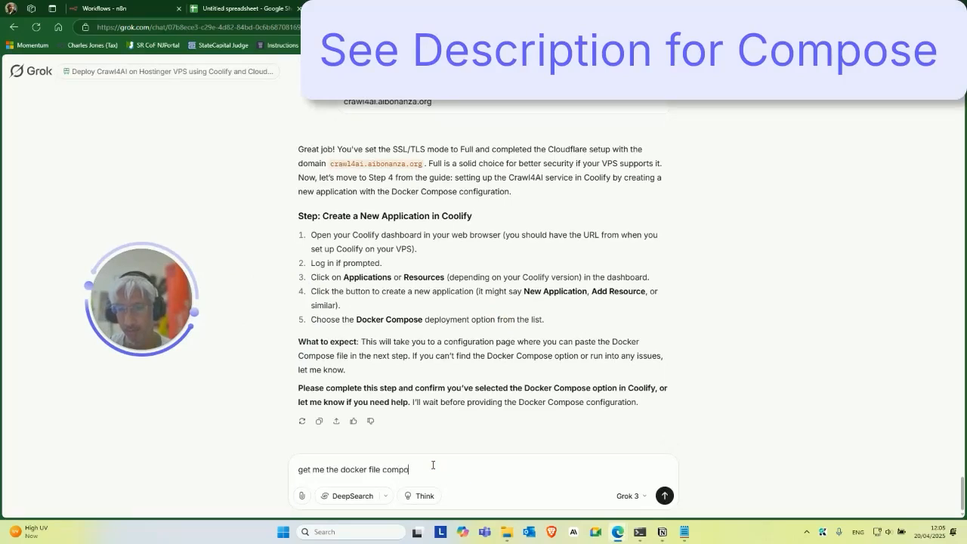
type("se content please")
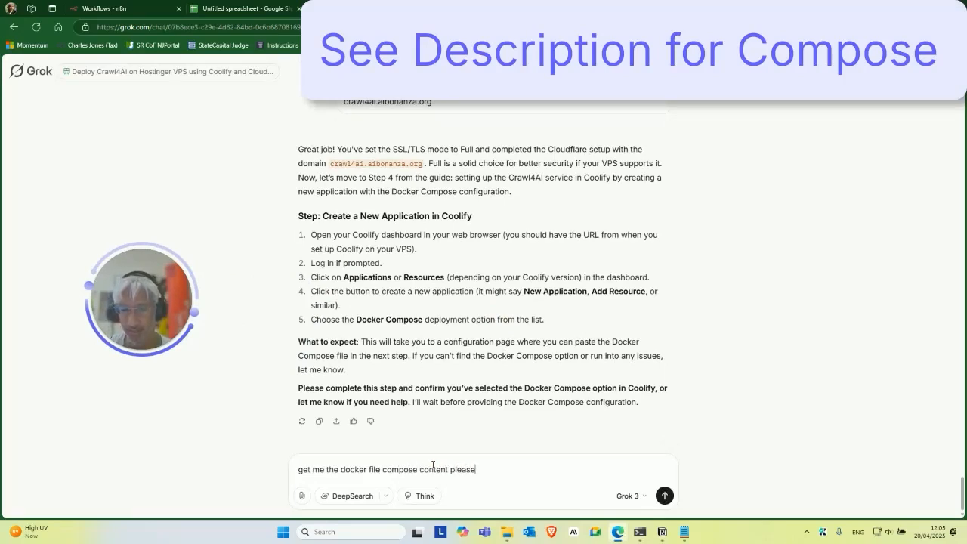
key("Return")
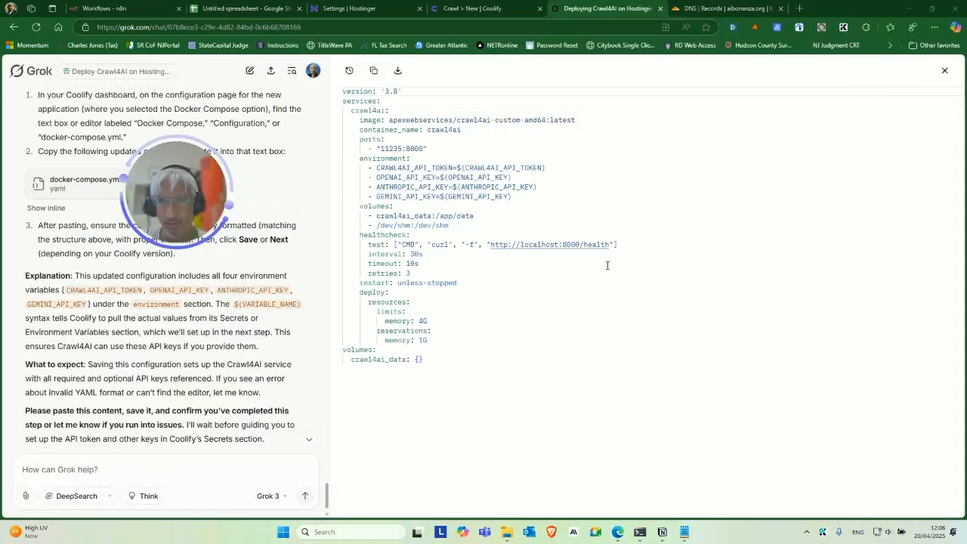
left_click(373, 70)
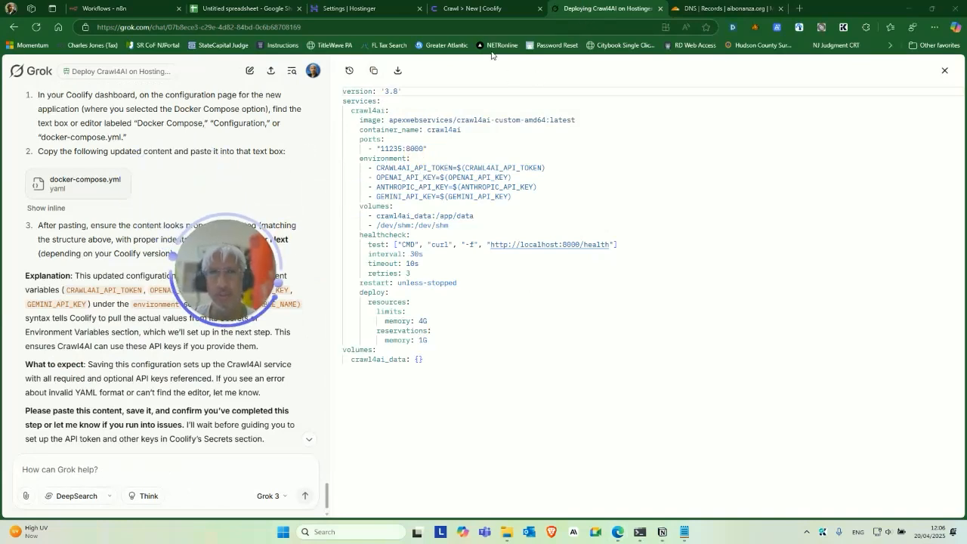
Paste the crawl4ai compose YAML into Coolify's Docker Compose editor and save the new service.
left_click(470, 10)
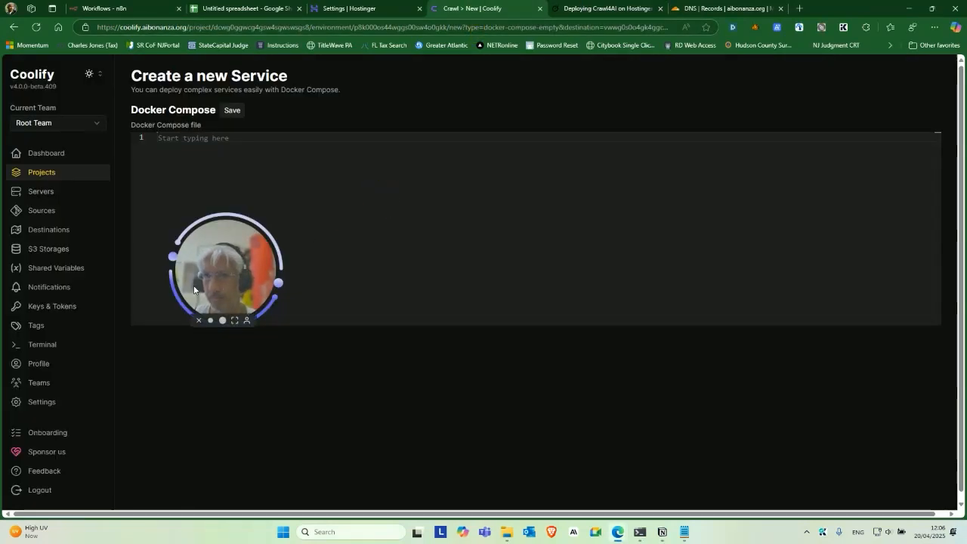
left_click(306, 287)
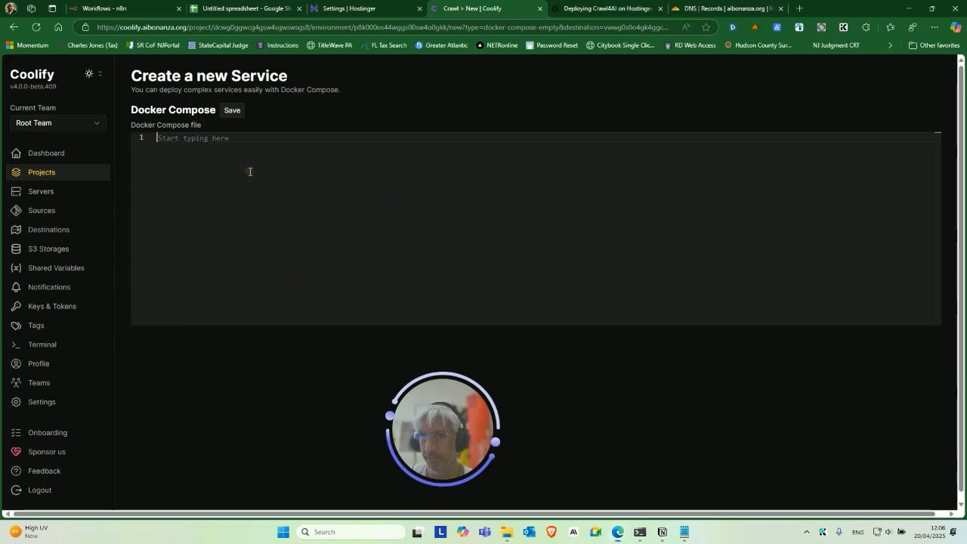
key("ctrl+v")
scroll(257, 304, "down", 2)
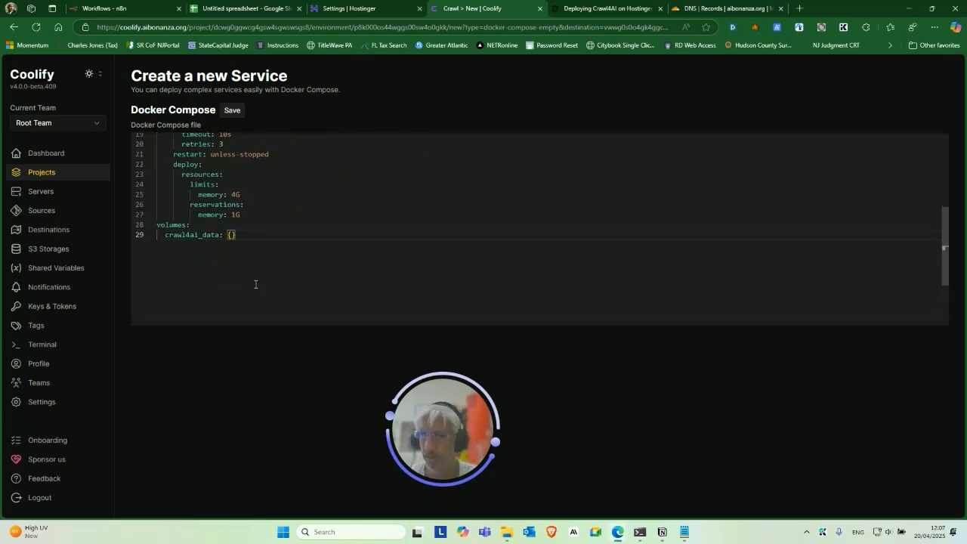
scroll(250, 230, "up", 5)
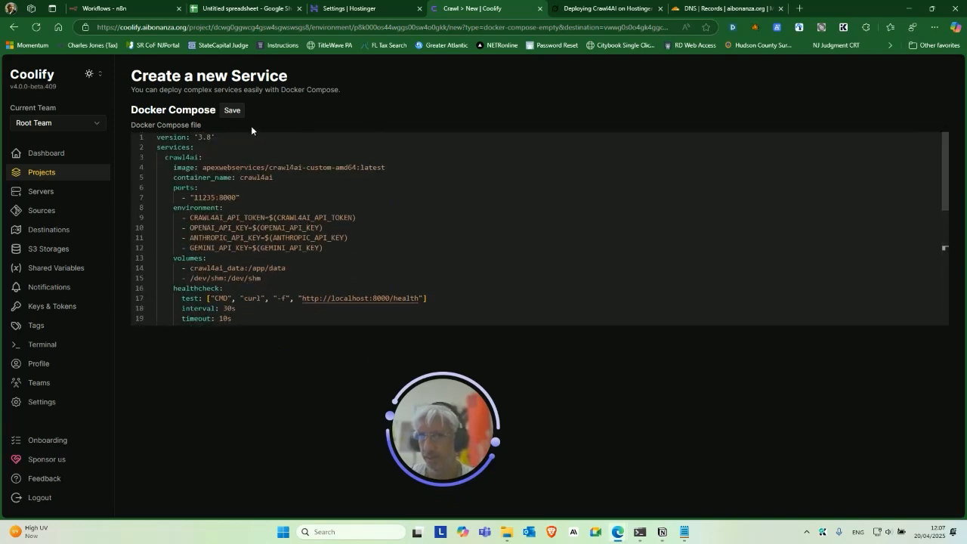
left_click(232, 111)
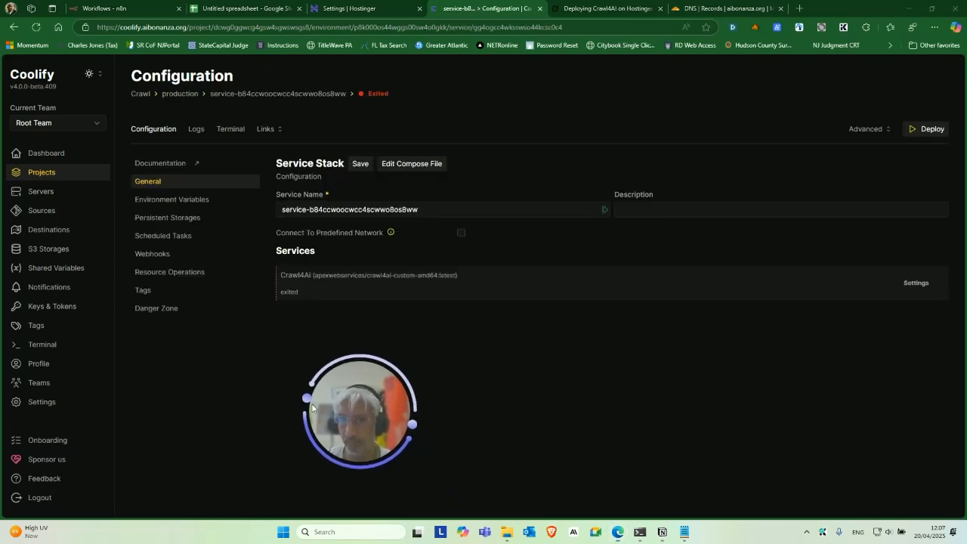
Replace the generated service stack name with crawl4ai_service, blocking password-manager autofill.
triple_click(311, 212)
left_click_drag(286, 399, 284, 401)
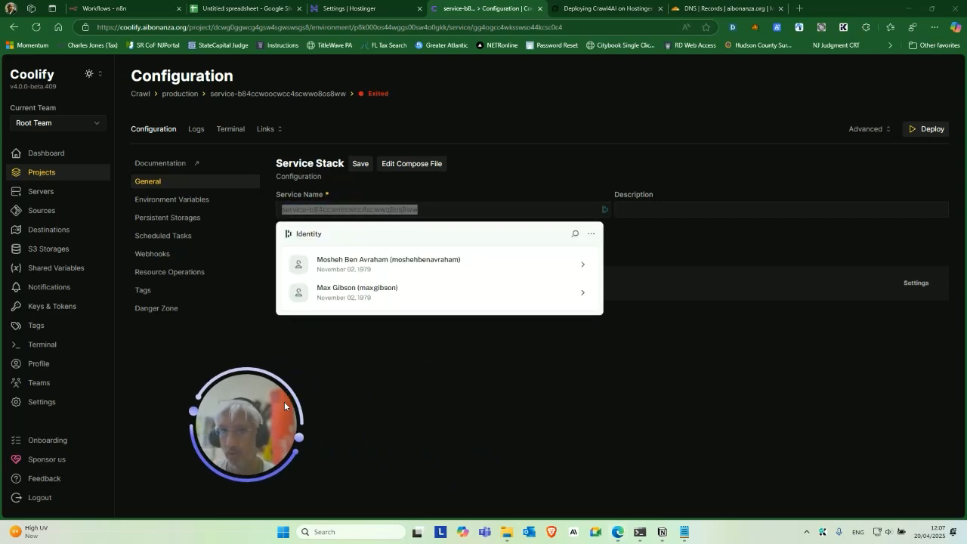
left_click(591, 234)
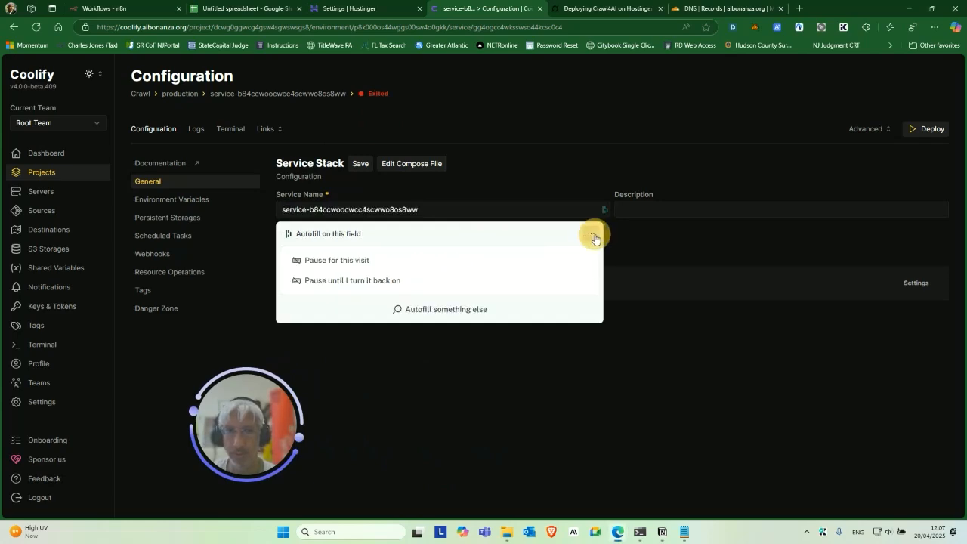
left_click(367, 279)
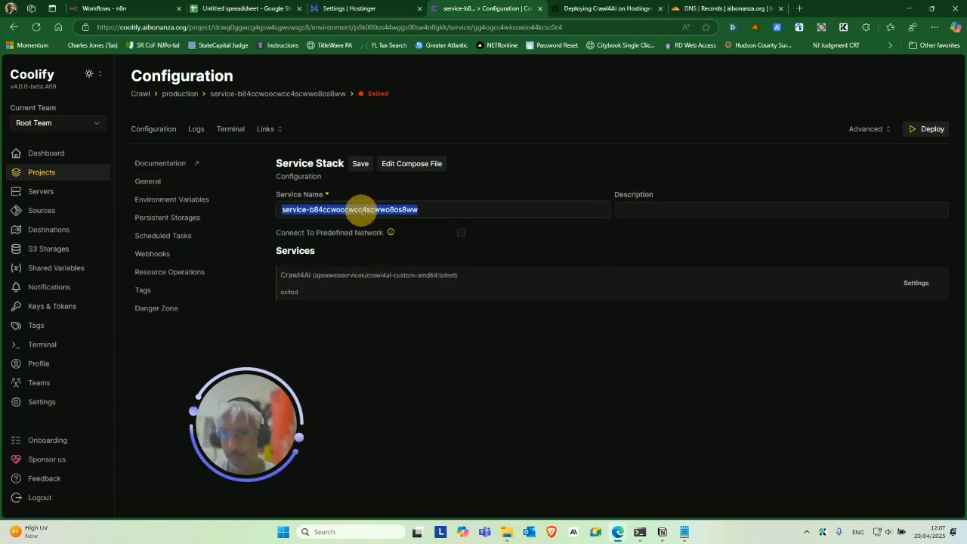
type("Crawl")
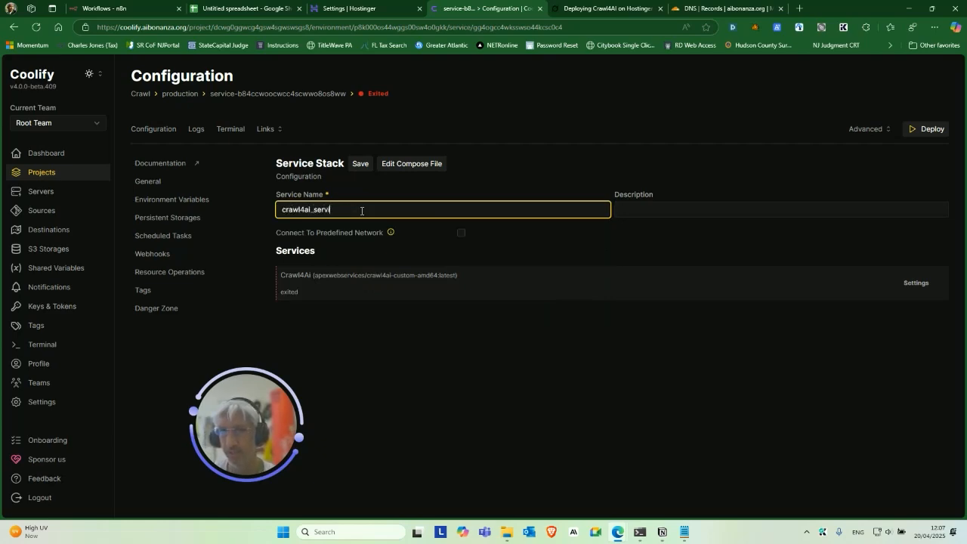
Add the description 'Crawl4AI Open Source Crawling Solution', save, and open the Crawl4Ai service settings.
left_click(635, 210)
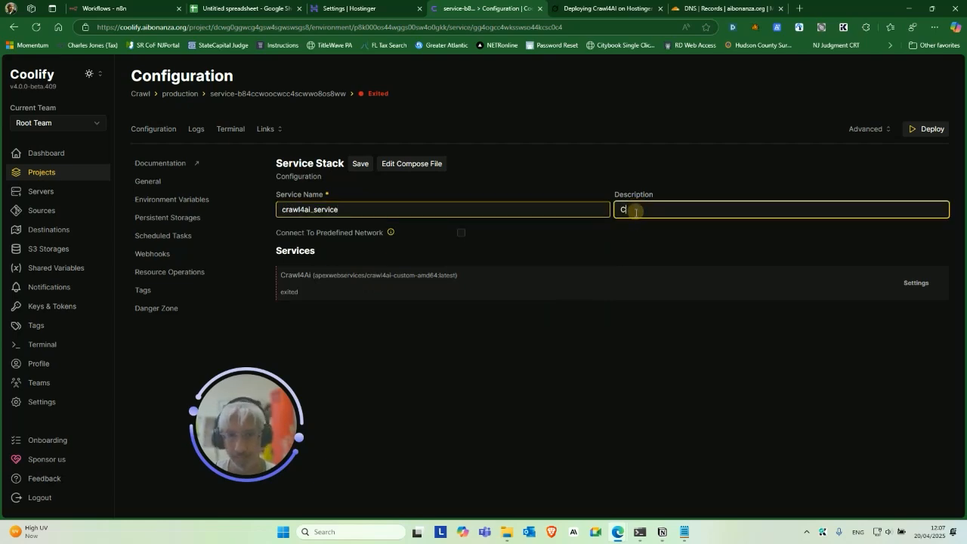
type("Crawl4Ai")
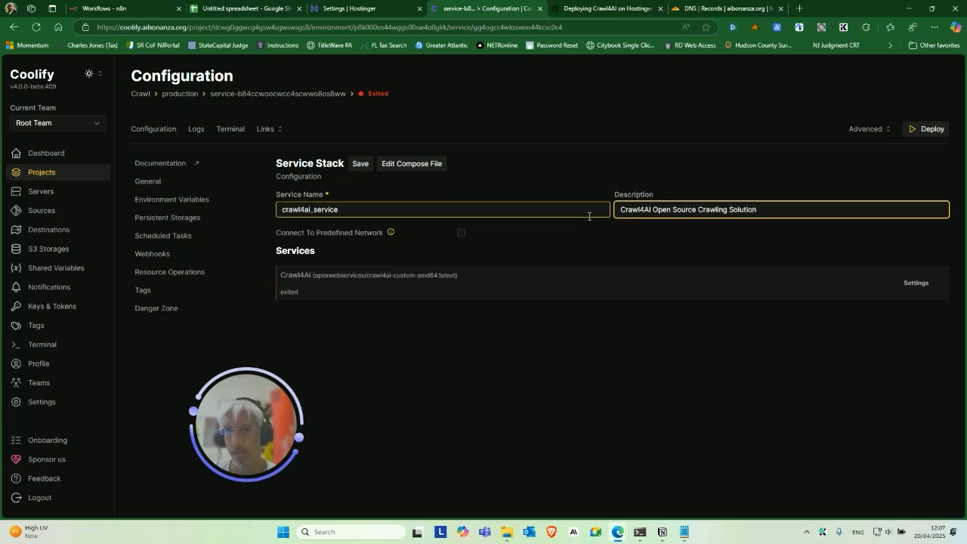
left_click(361, 163)
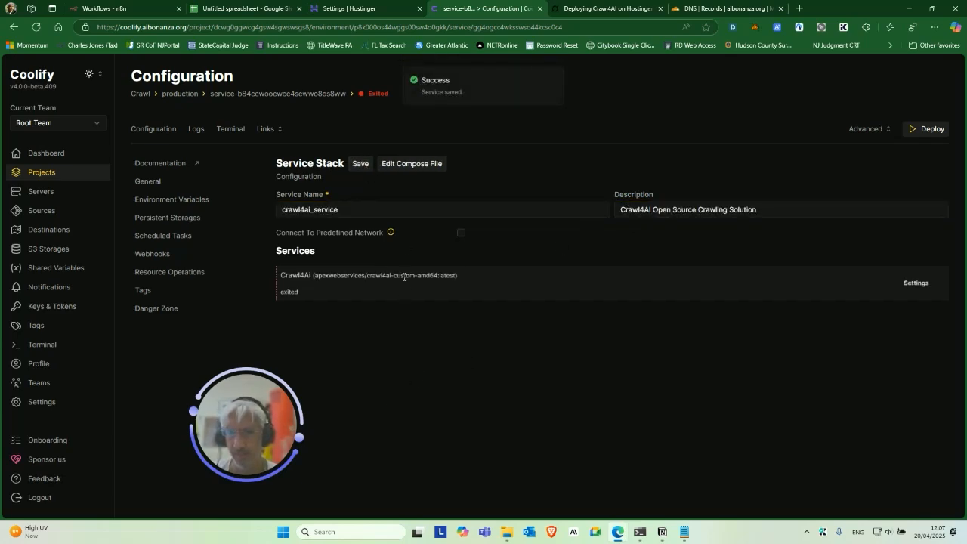
left_click(916, 284)
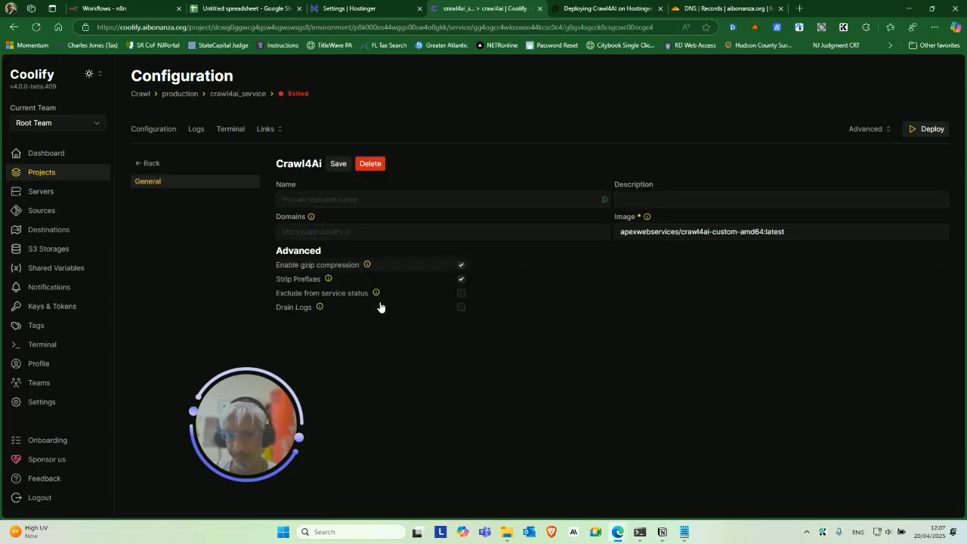
Name the Crawl4Ai service crawl4ai_settings with description 'Configuration for our Crawl4AI Deploy'.
left_click(367, 201)
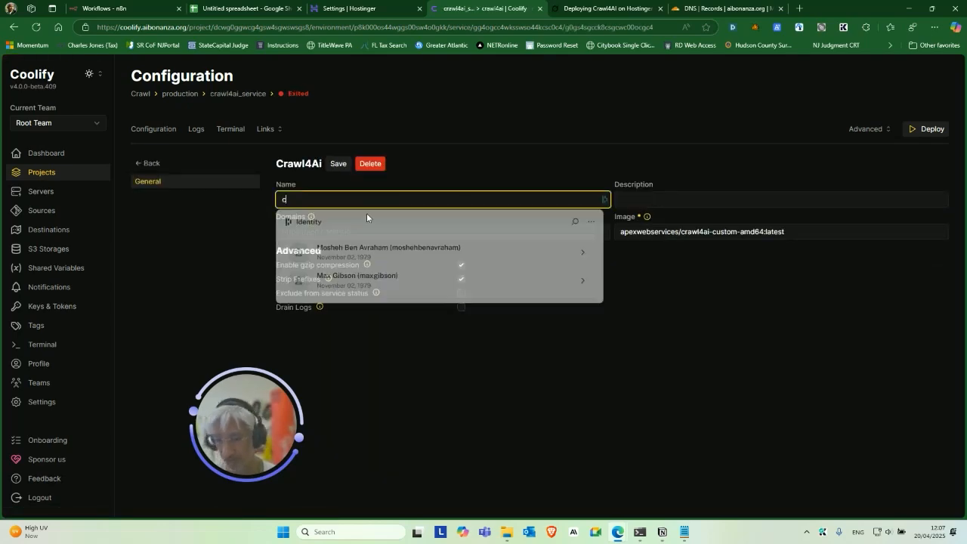
type("crawl")
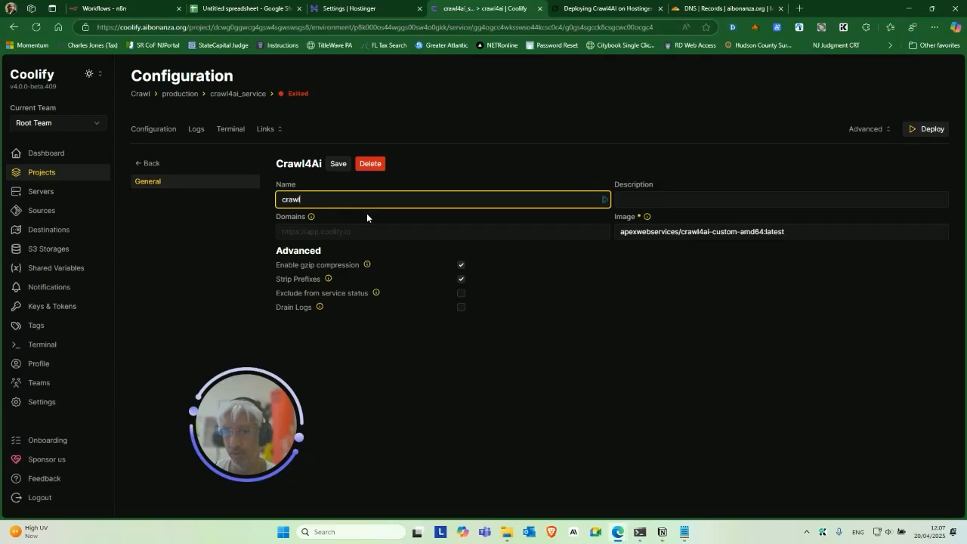
type("4ai_settings")
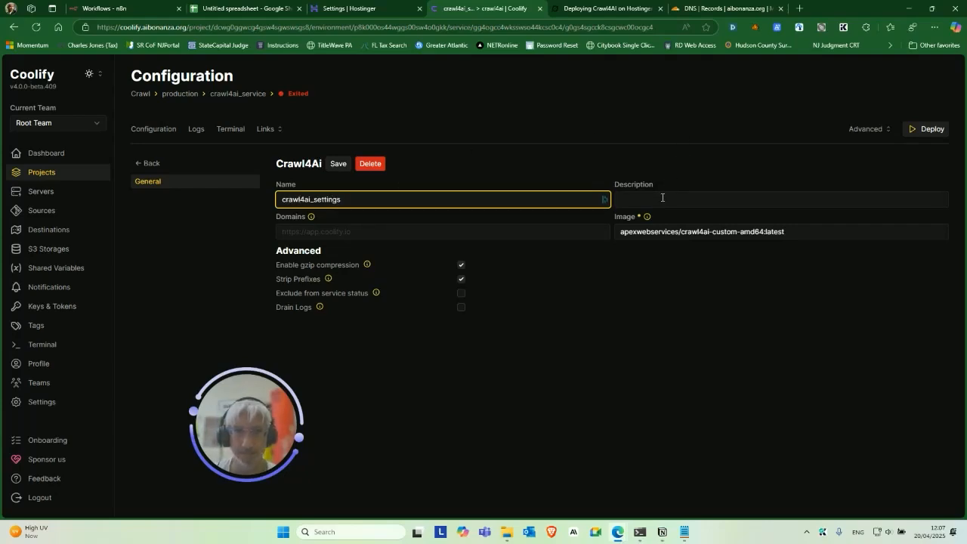
left_click(654, 200)
type("Con")
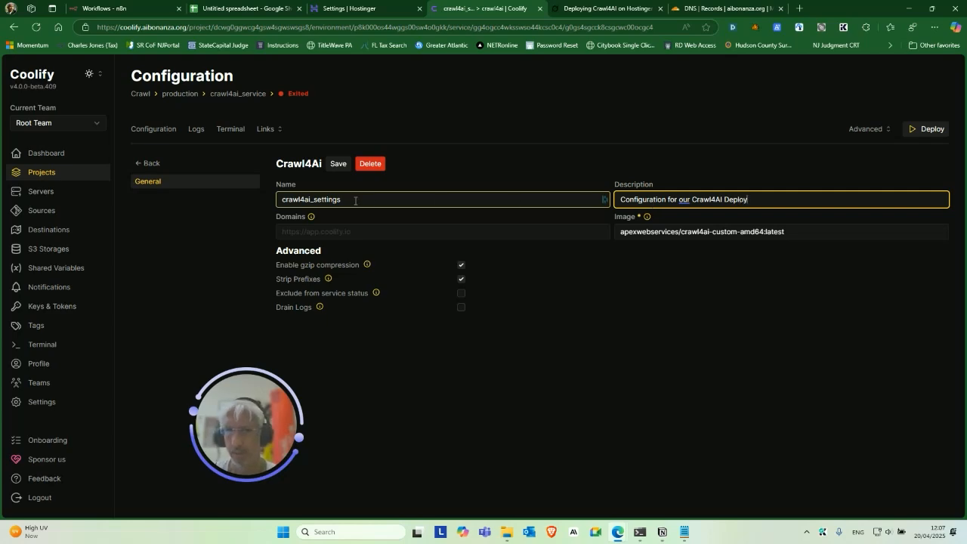
left_click(346, 230)
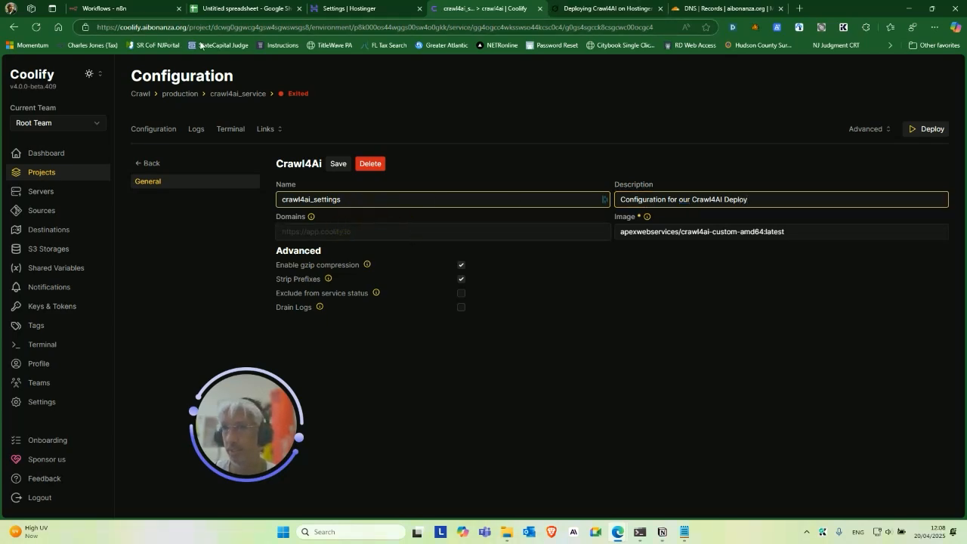
left_click_drag(188, 27, 87, 26)
key("ctrl+c")
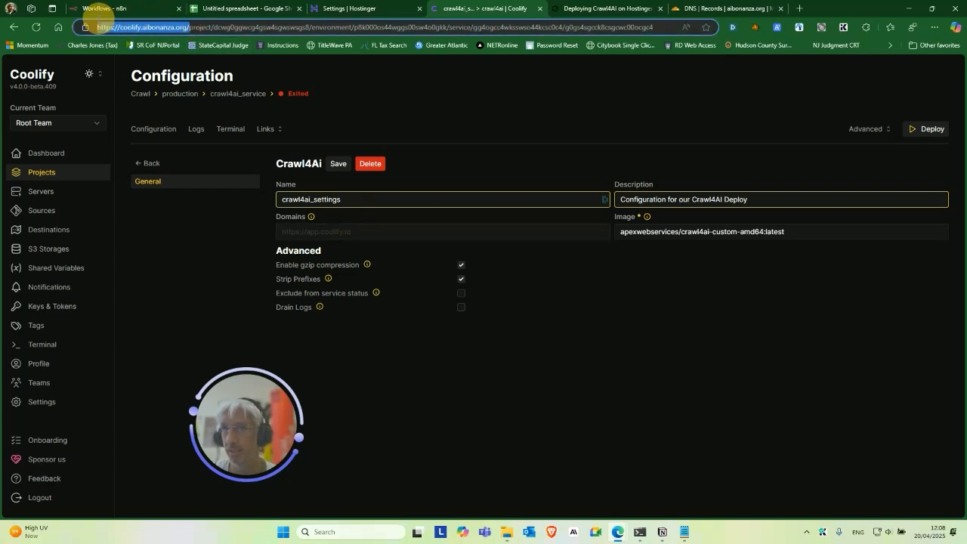
left_click(343, 229)
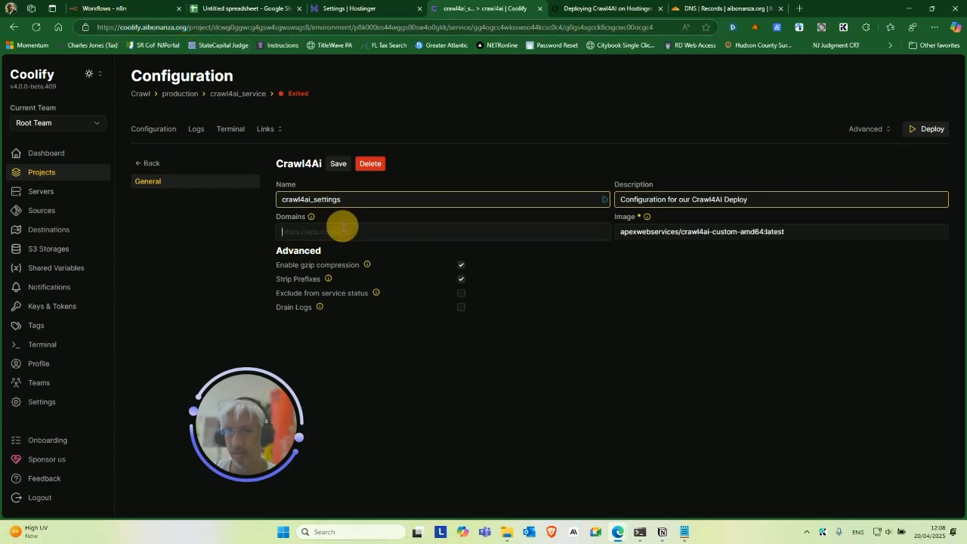
key("ctrl+v")
double_click(315, 231)
type("crawl4")
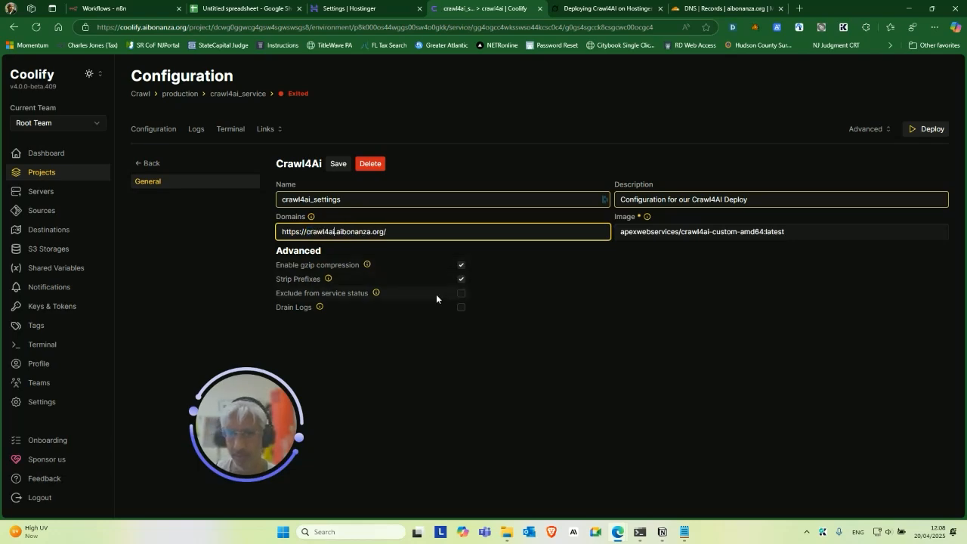
left_click(408, 229)
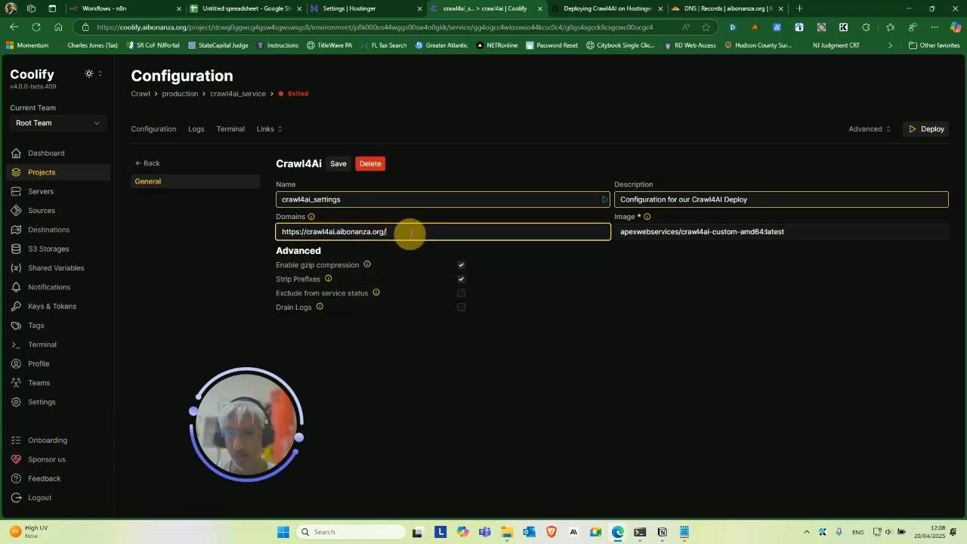
key("BackSpace")
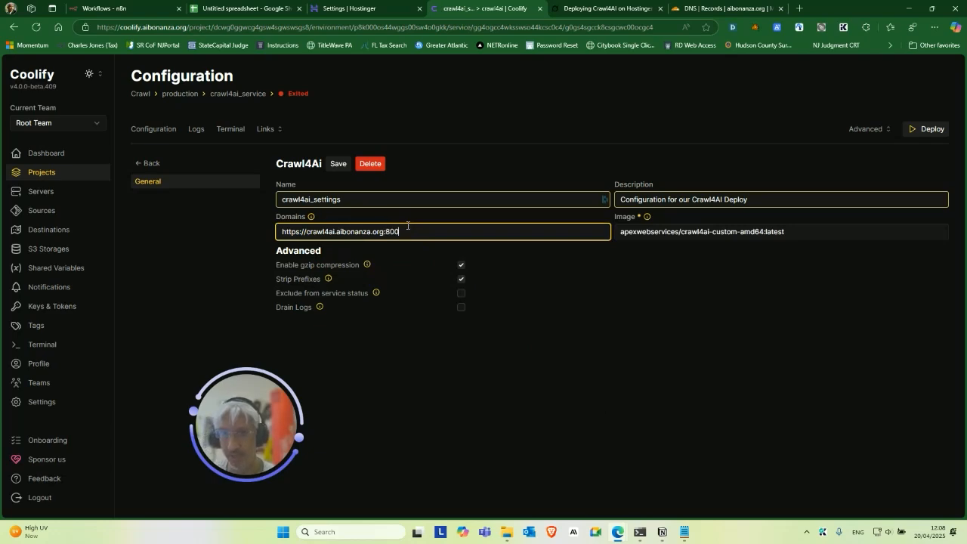
left_click(339, 171)
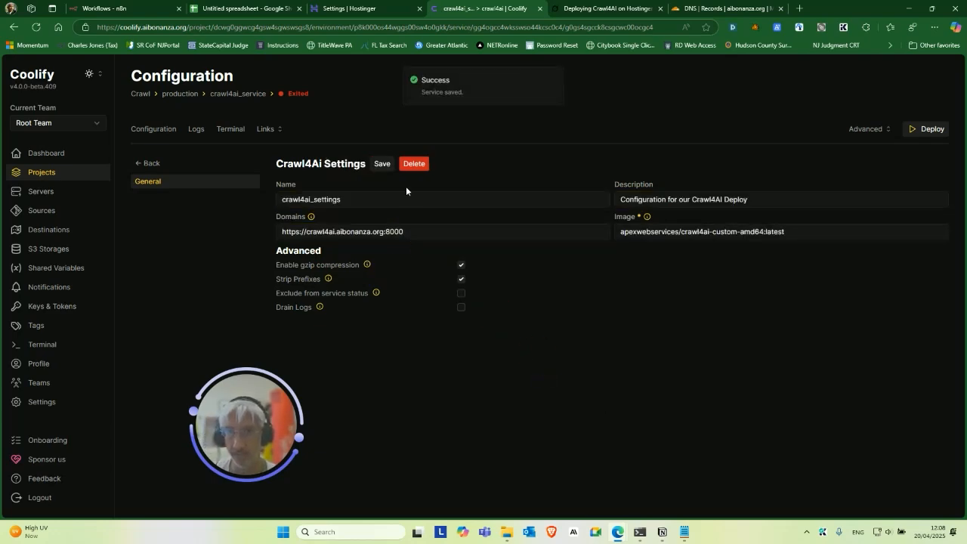
left_click(161, 129)
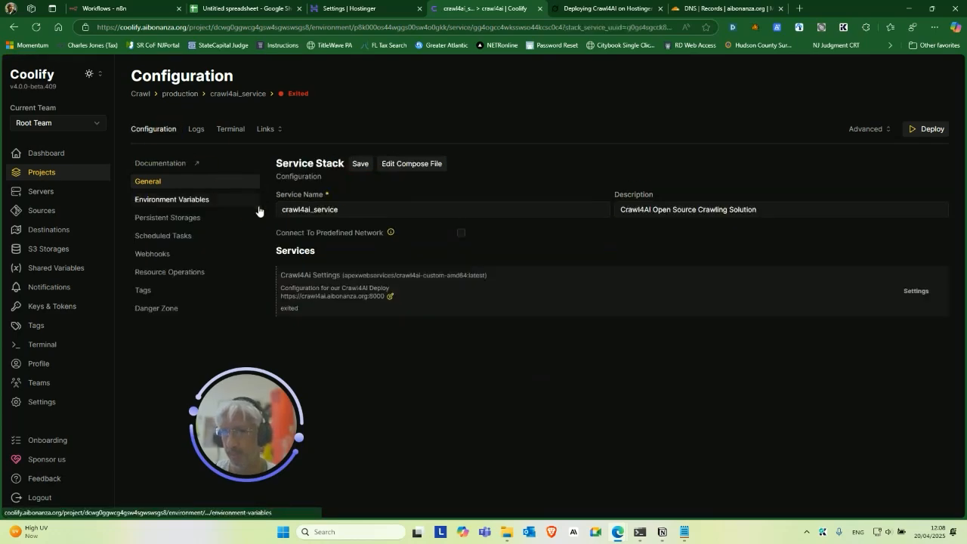
Open the compose editor and remove stray parentheses from the CRAWL4AI_API_TOKEN and OPENAI_API_KEY references.
left_click(168, 201)
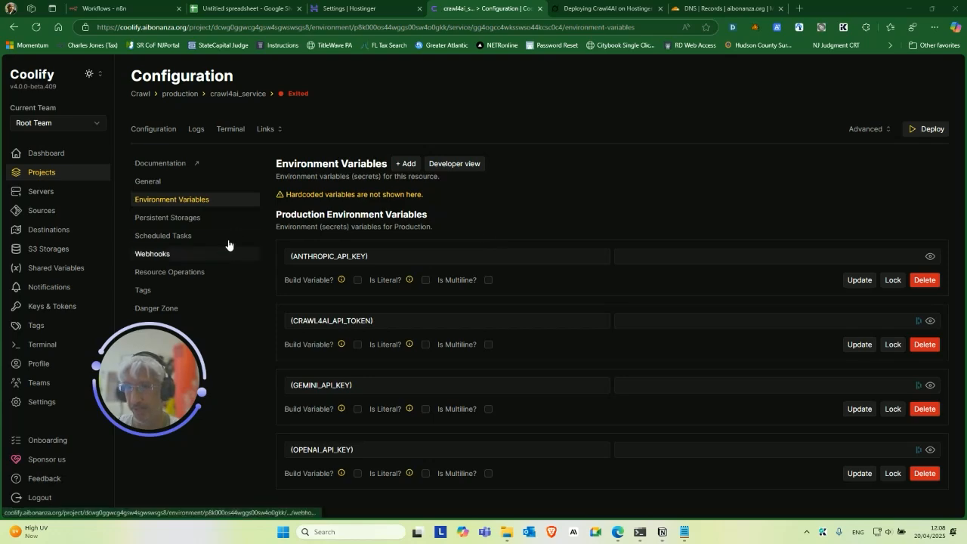
left_click(154, 128)
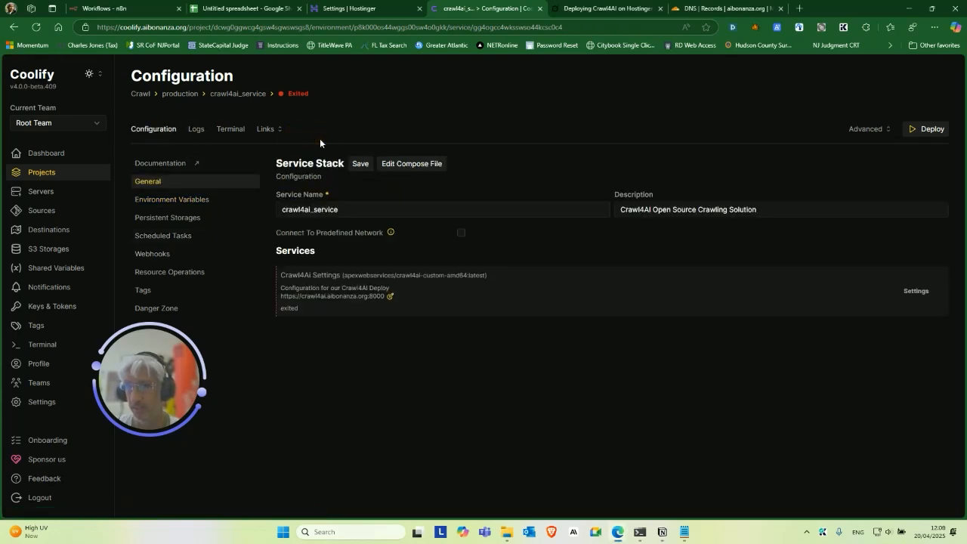
left_click(394, 165)
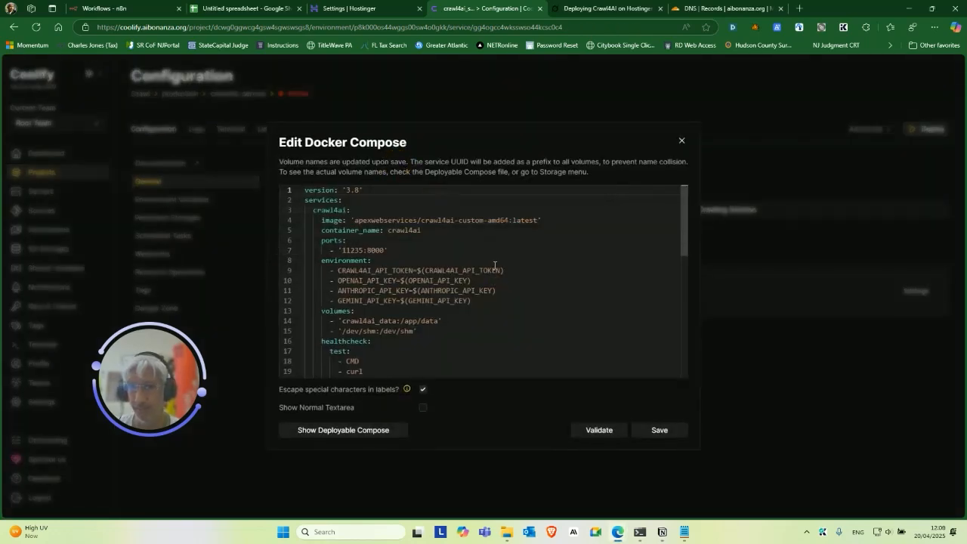
left_click(425, 269)
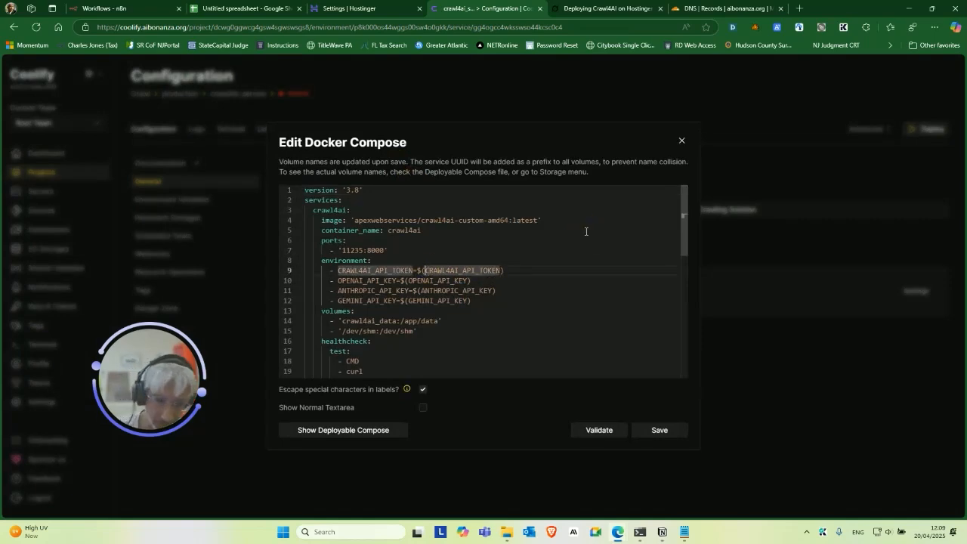
key("BackSpace")
key("Right")
key("Right")
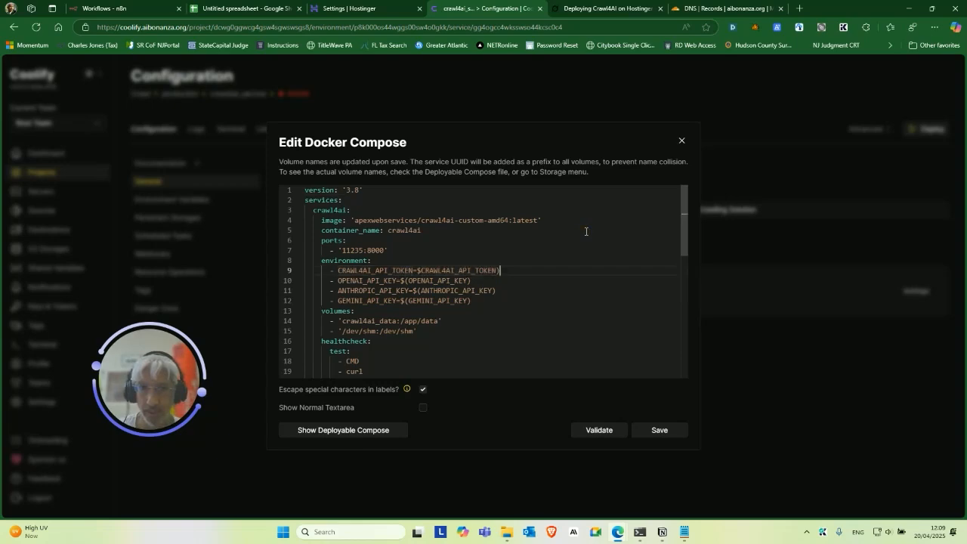
key("Left")
key("Left")
key("Left")
key("Left")
key("Left")
key("Left")
key("Left")
key("Left")
key("Left")
key("Left")
key("Left")
key("Left")
key("Left")
key("Left")
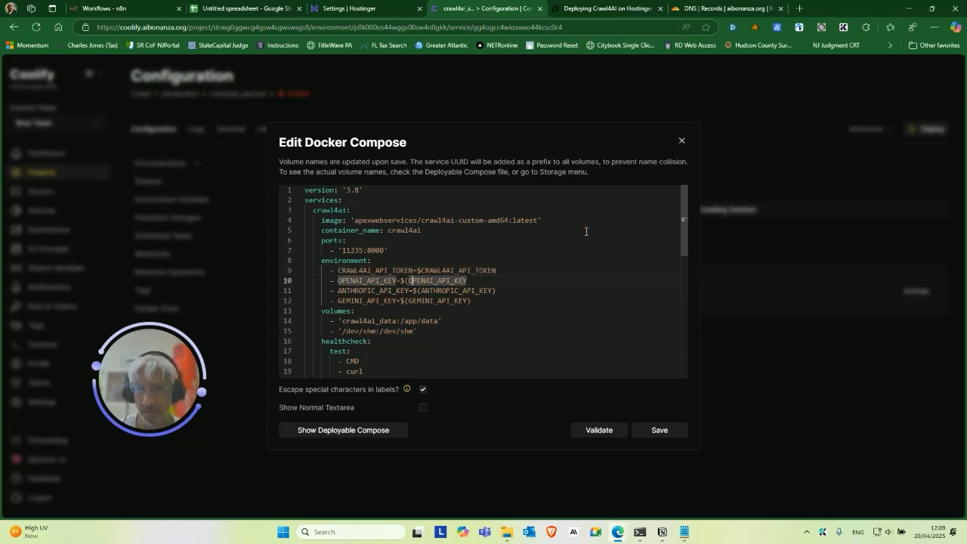
key("BackSpace")
Fix the ANTHROPIC_API_KEY and GEMINI_API_KEY references, then validate and save the compose file.
key("Down")
key("Right")
key("Right")
key("Right")
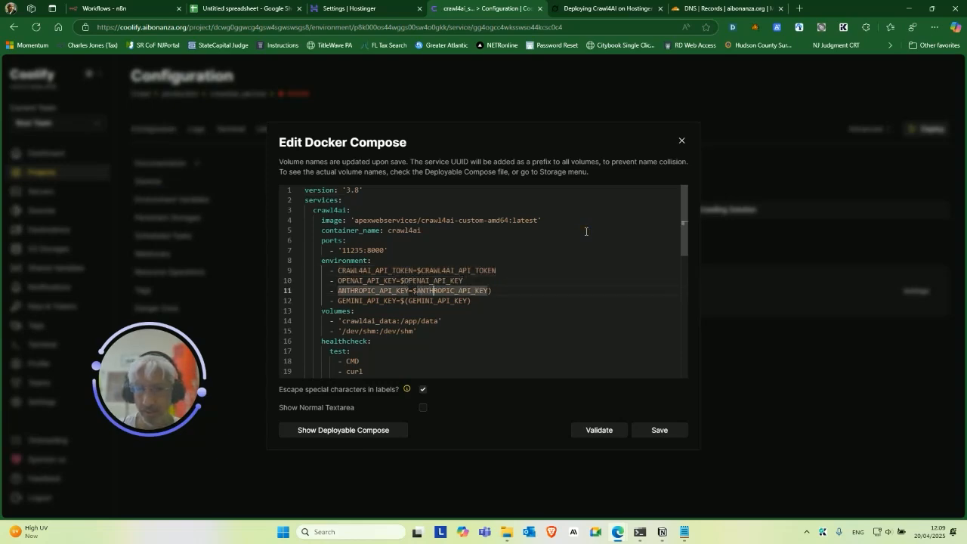
key("End")
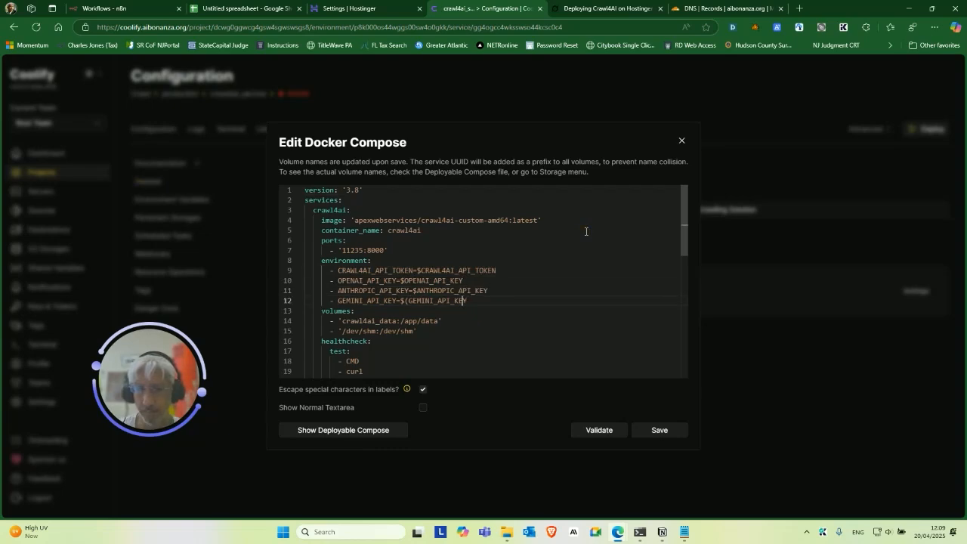
key("Left")
key("Left")
key("Left")
key("Left")
key("Left")
key("Left")
key("Left")
key("Left")
key("Left")
key("Left")
key("BackSpace")
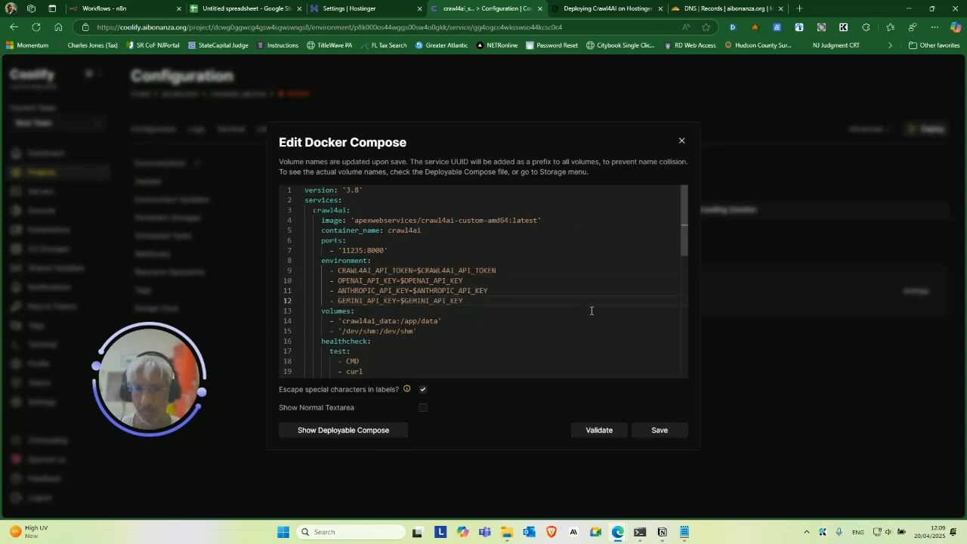
left_click(602, 431)
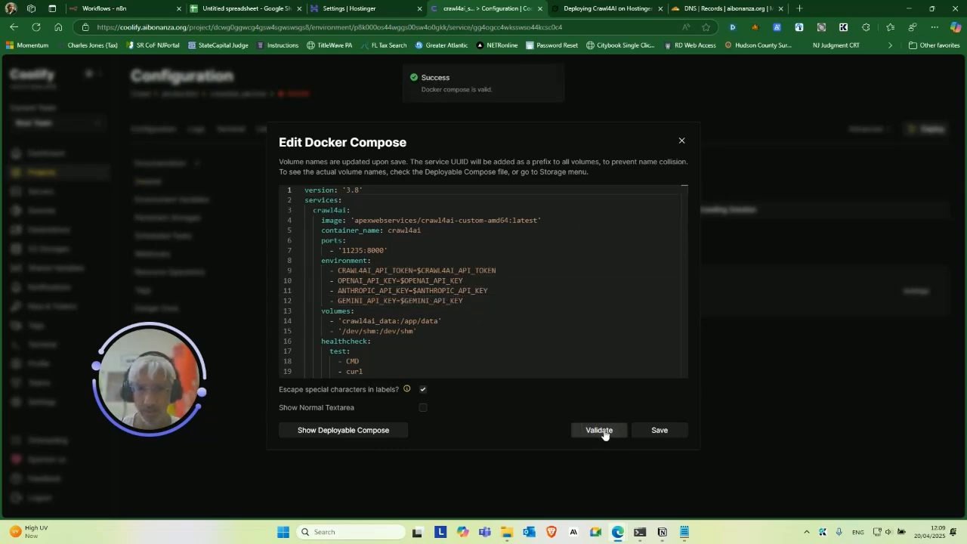
left_click(662, 431)
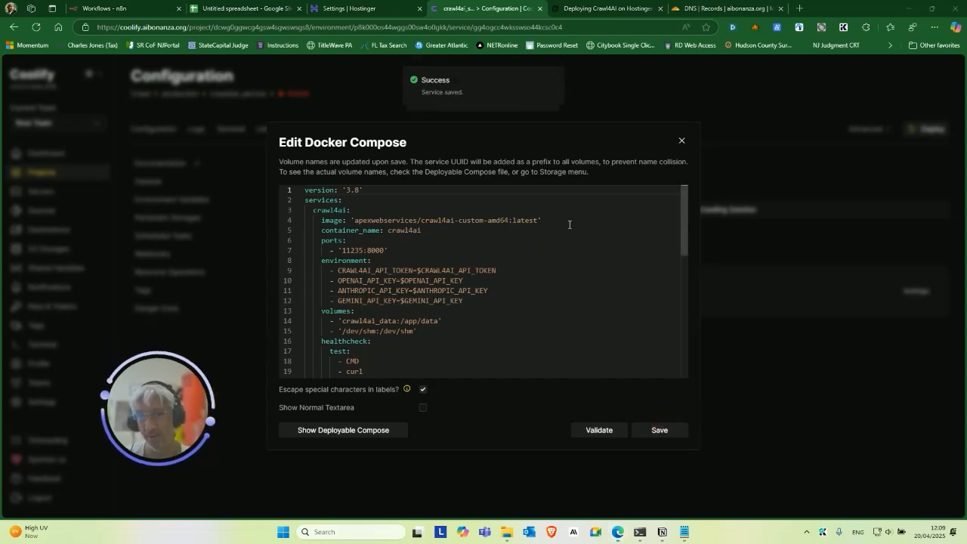
left_click(681, 142)
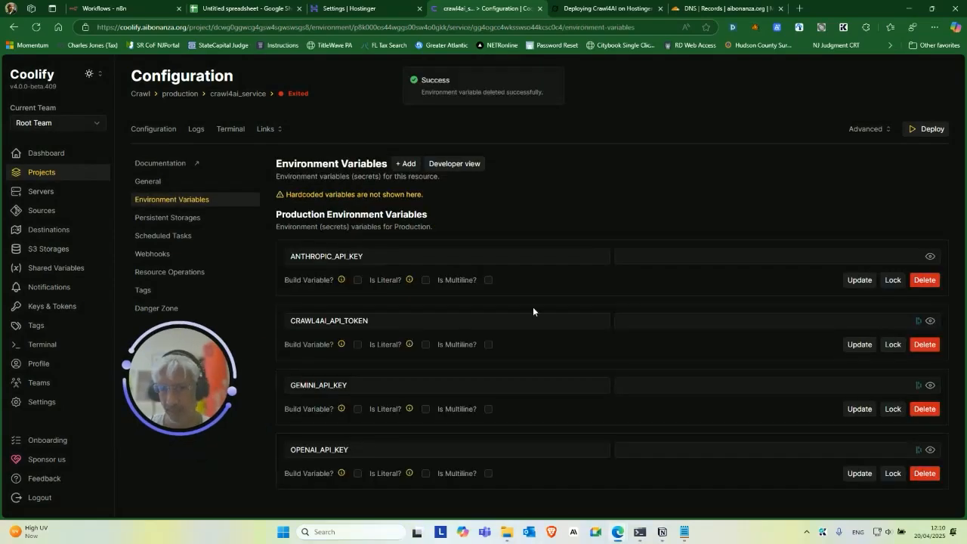
Paste the Anthropic key from spreadsheet cell C3 into ANTHROPIC_API_KEY.
left_click(236, 8)
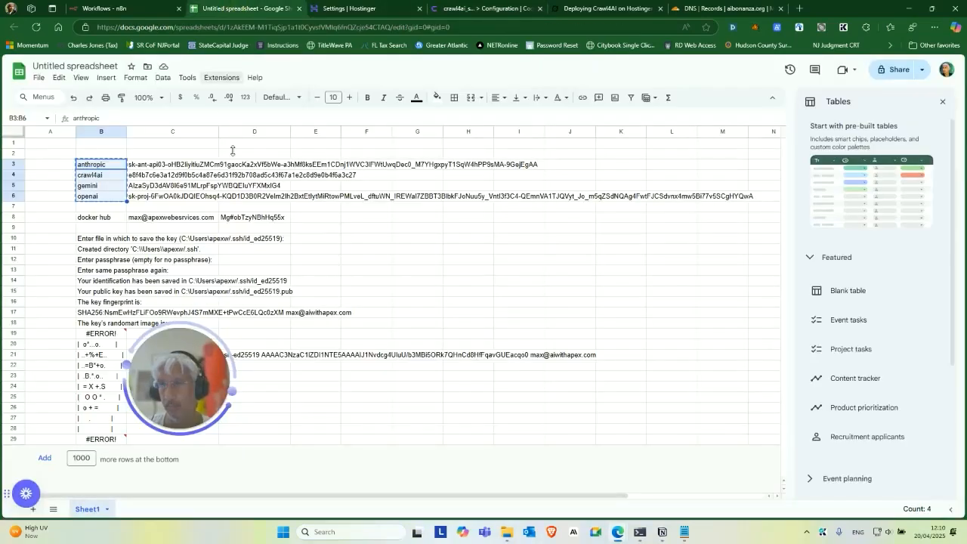
left_click(171, 166)
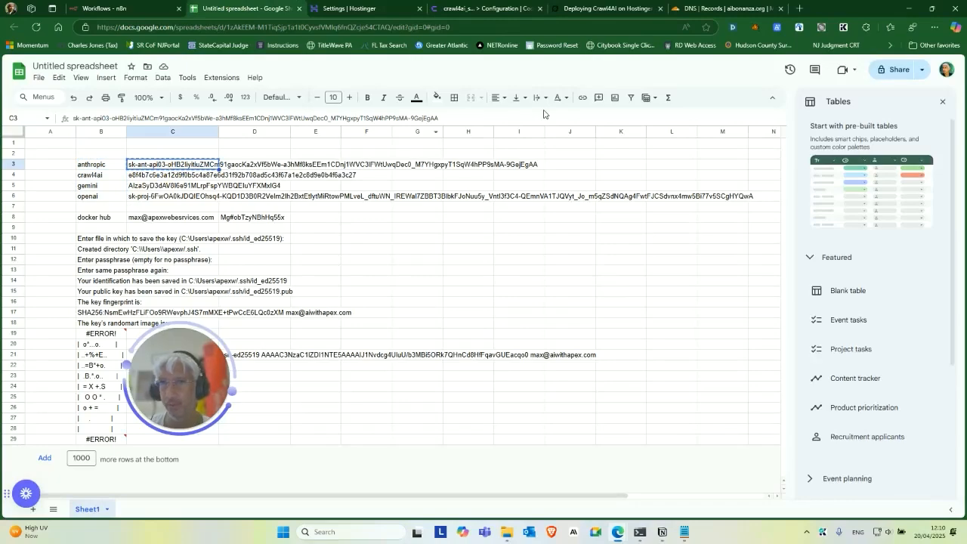
left_click(627, 9)
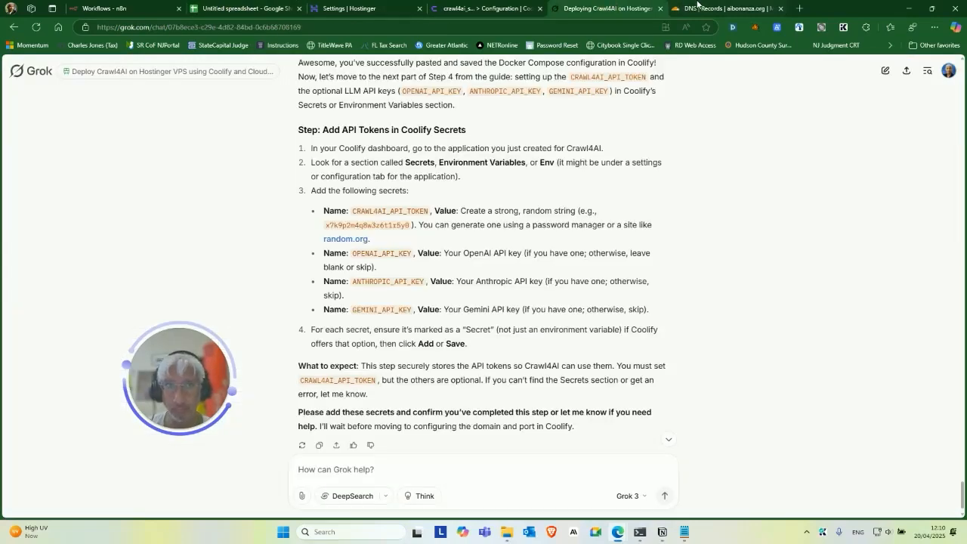
left_click(453, 4)
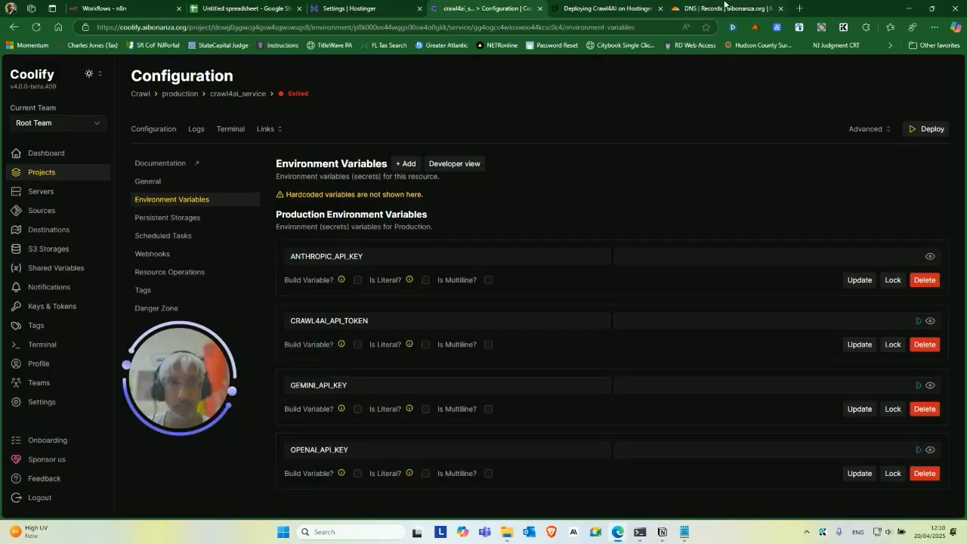
left_click_drag(725, 4, 90, 8)
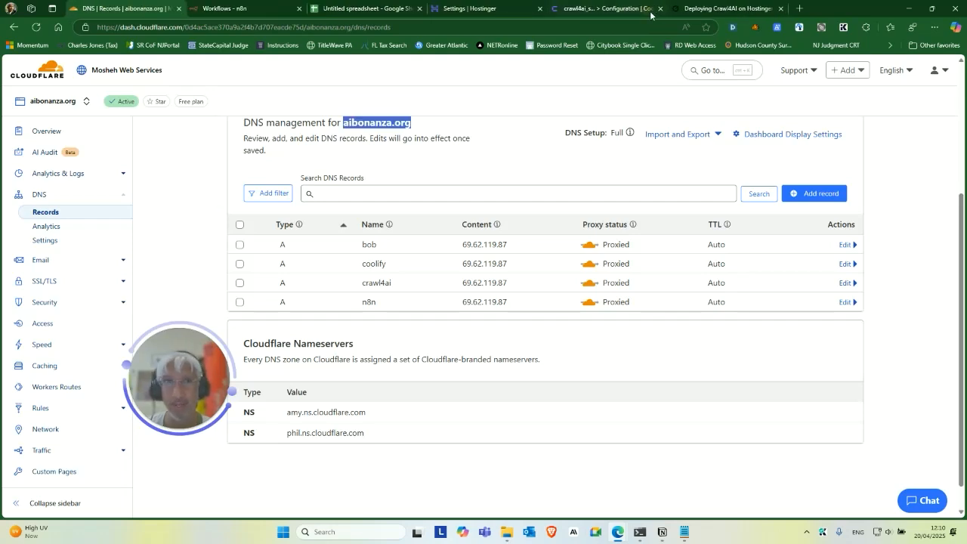
left_click(633, 4)
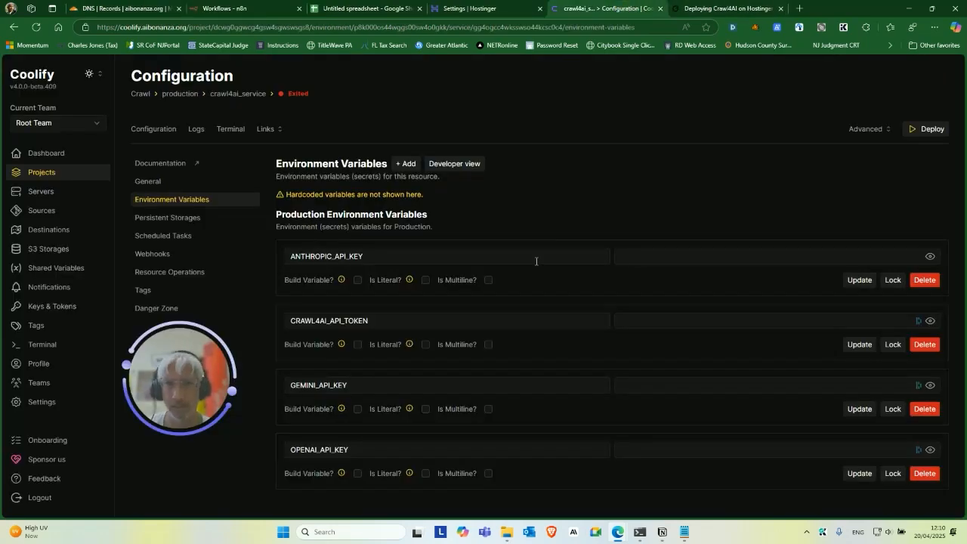
left_click(685, 253)
key("ctrl+v")
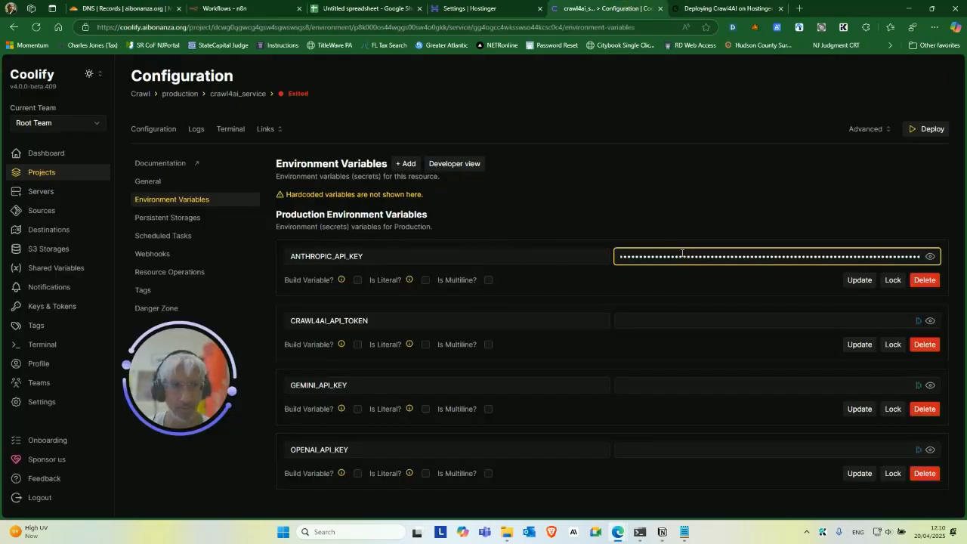
Copy the crawl4ai token from cell C4 into CRAWL4AI_API_TOKEN.
left_click(342, 4)
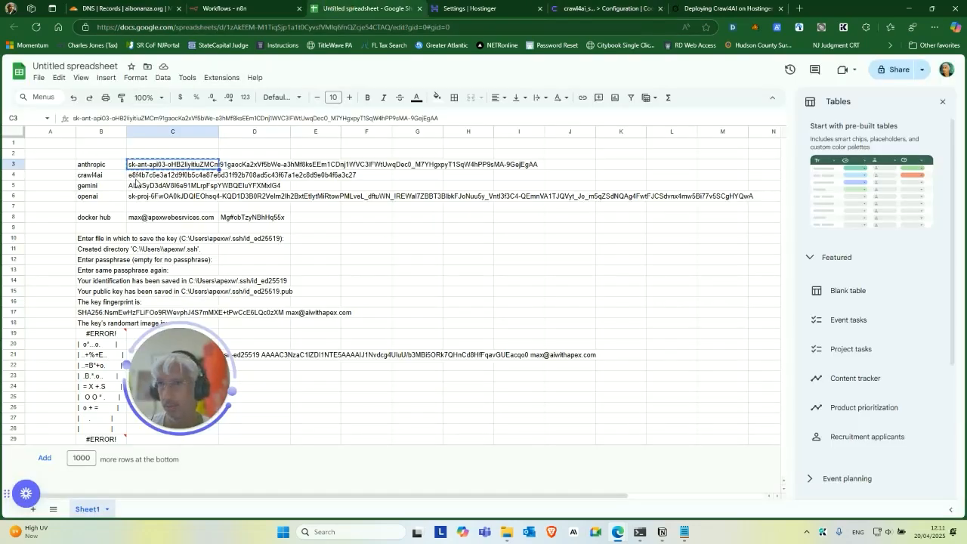
left_click(137, 178)
key("ctrl+v")
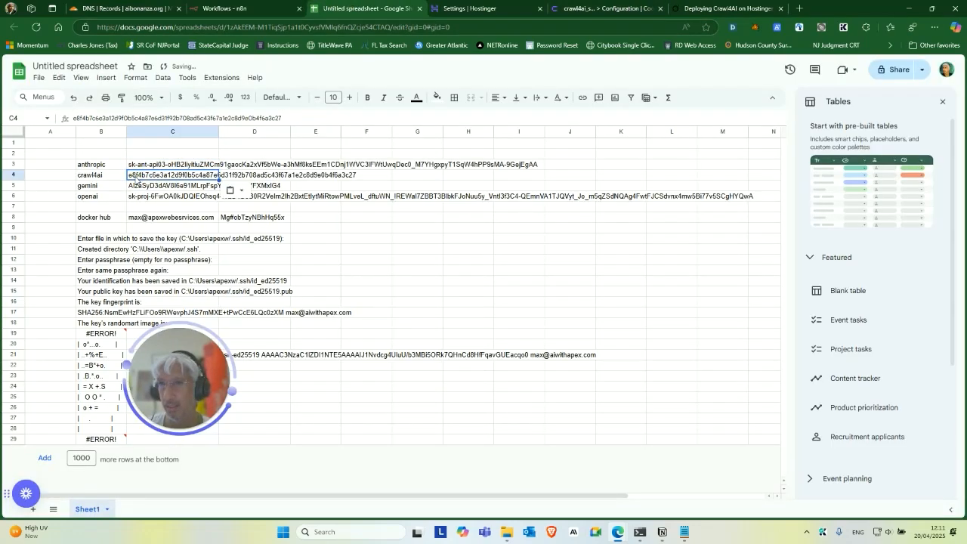
left_click(133, 188)
left_click(137, 179)
key("ctrl+c")
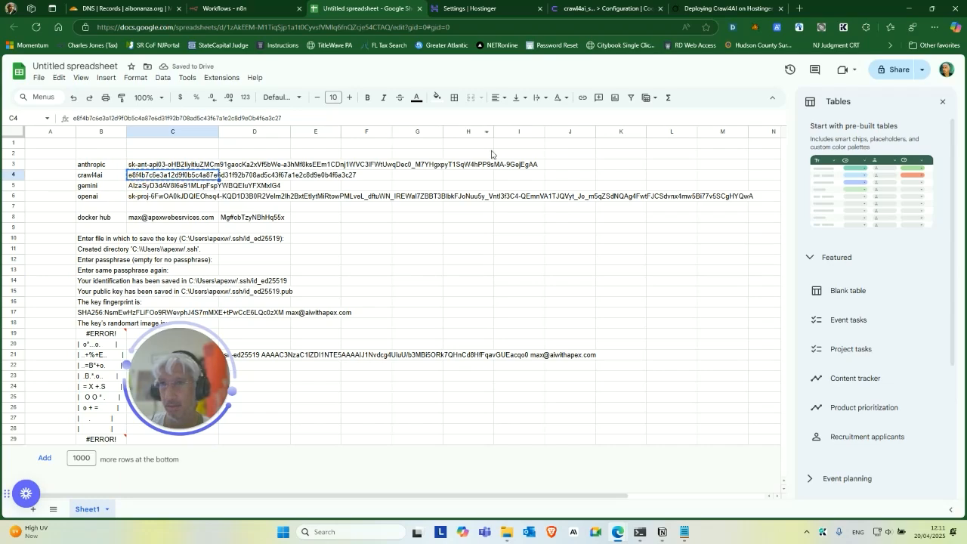
left_click(691, 8)
left_click(616, 8)
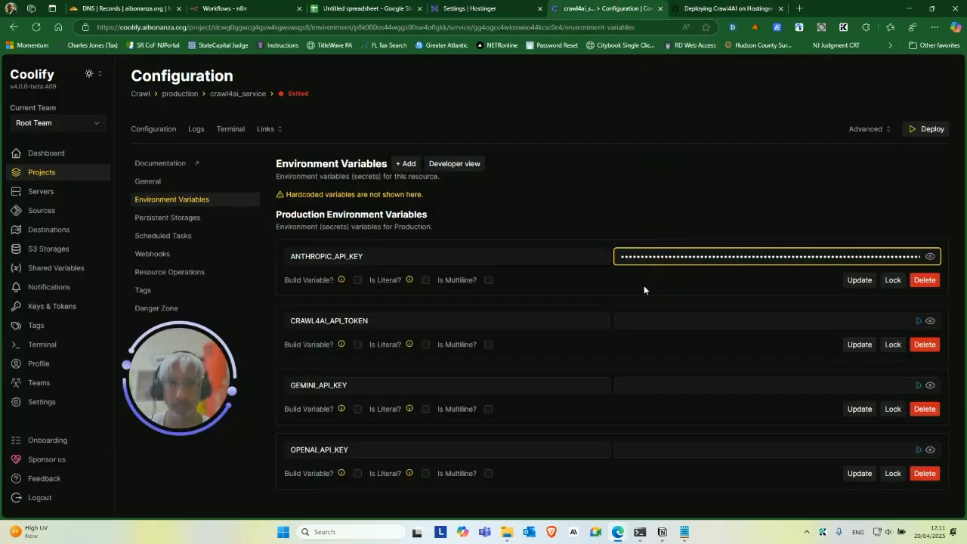
left_click(633, 317)
key("ctrl+v")
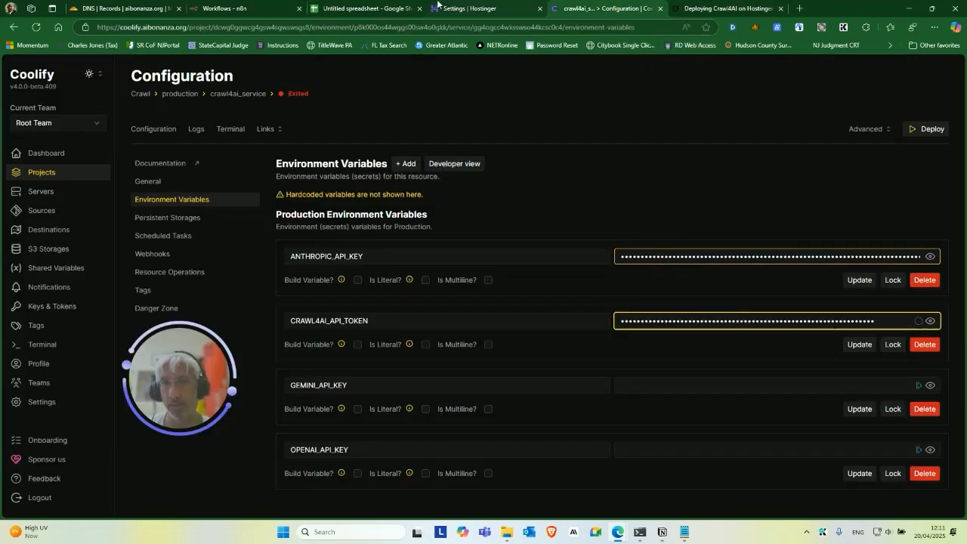
Paste the Gemini key from cell C5 into GEMINI_API_KEY.
left_click(349, 9)
left_click(144, 190)
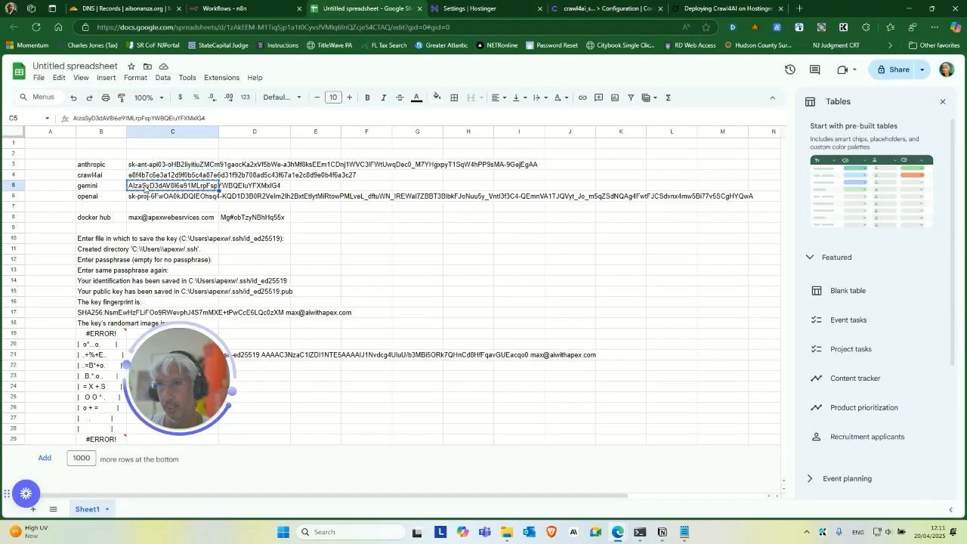
left_click(607, 8)
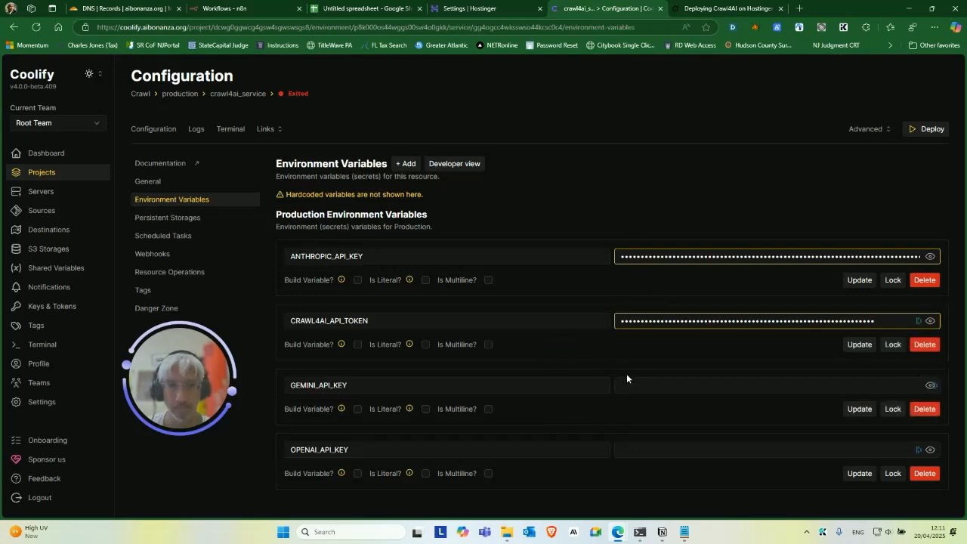
left_click(632, 385)
key("ctrl+v")
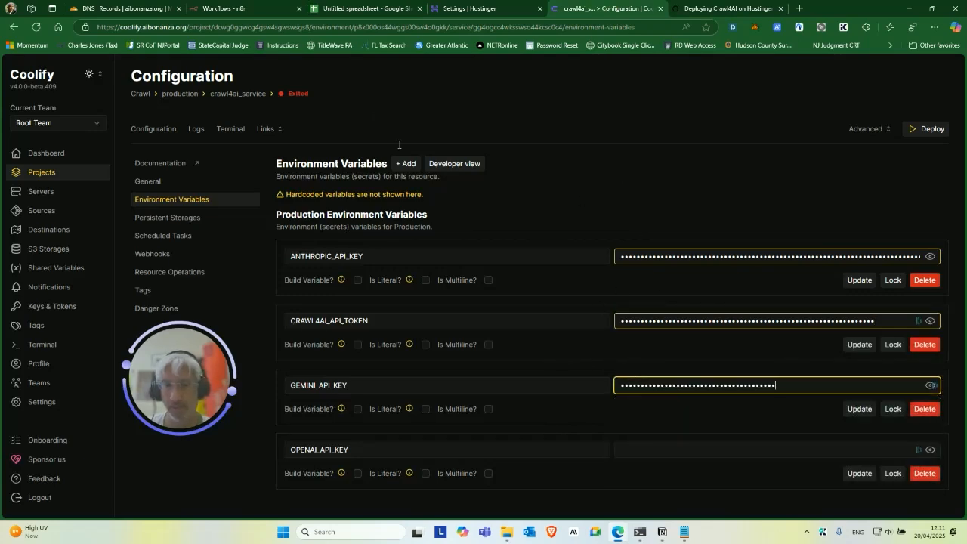
Paste the OpenAI key from cell C6 into OPENAI_API_KEY.
left_click(380, 6)
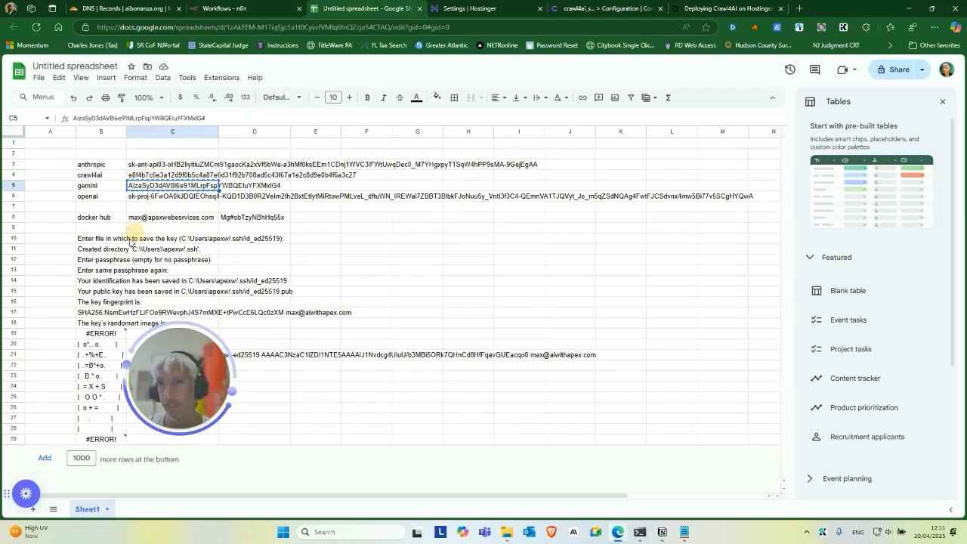
left_click(139, 197)
key("ctrl+c")
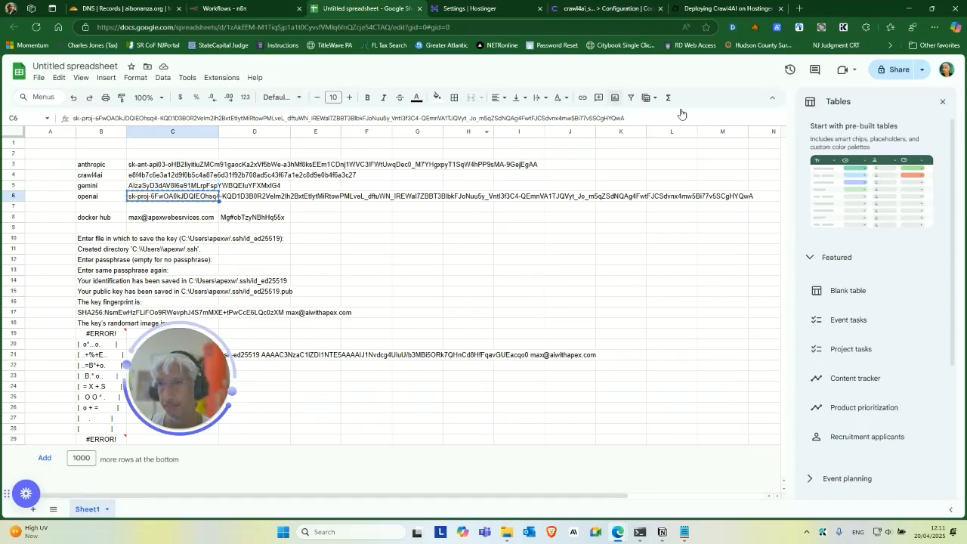
left_click(723, 8)
left_click(586, 10)
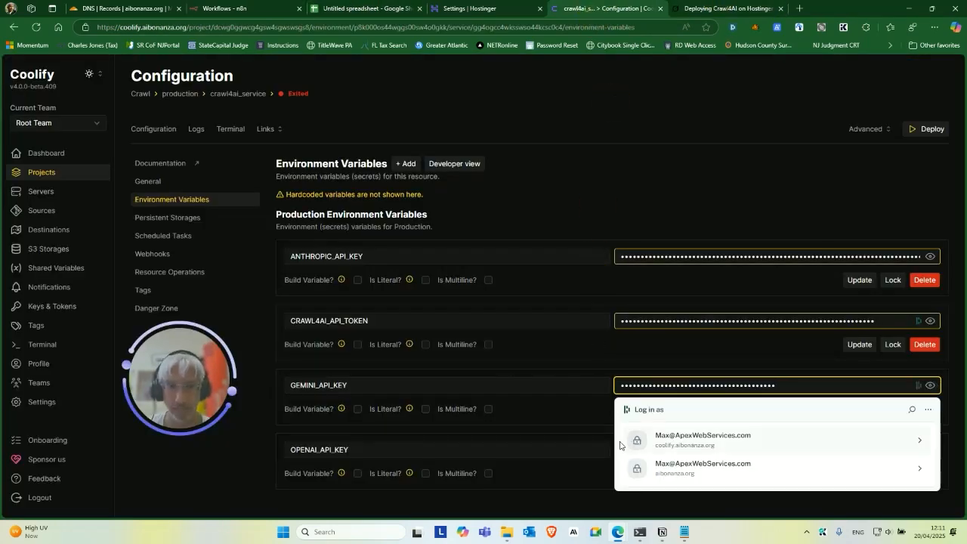
left_click(632, 447)
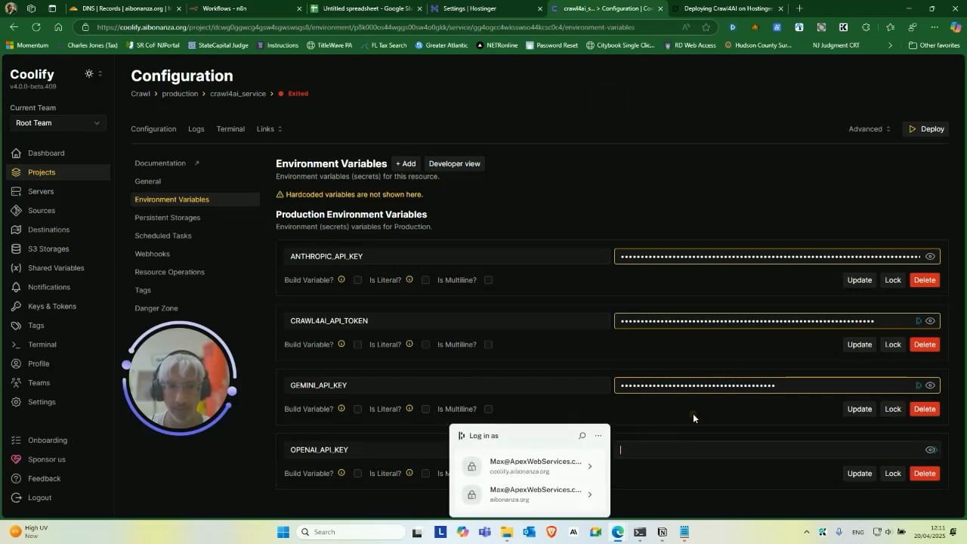
key("ctrl+v")
Update all four API key rows to save their values, dismissing the password manager prompt.
left_click(866, 474)
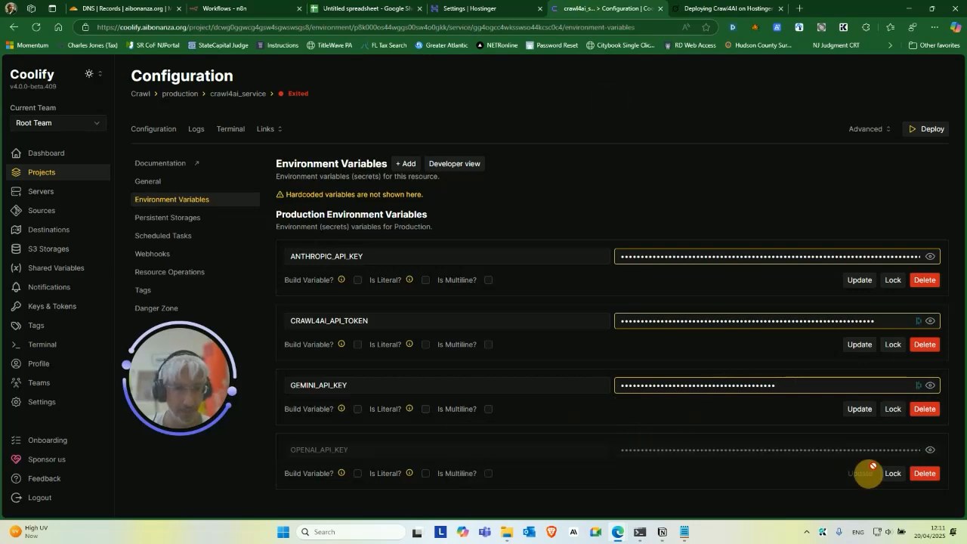
left_click(859, 409)
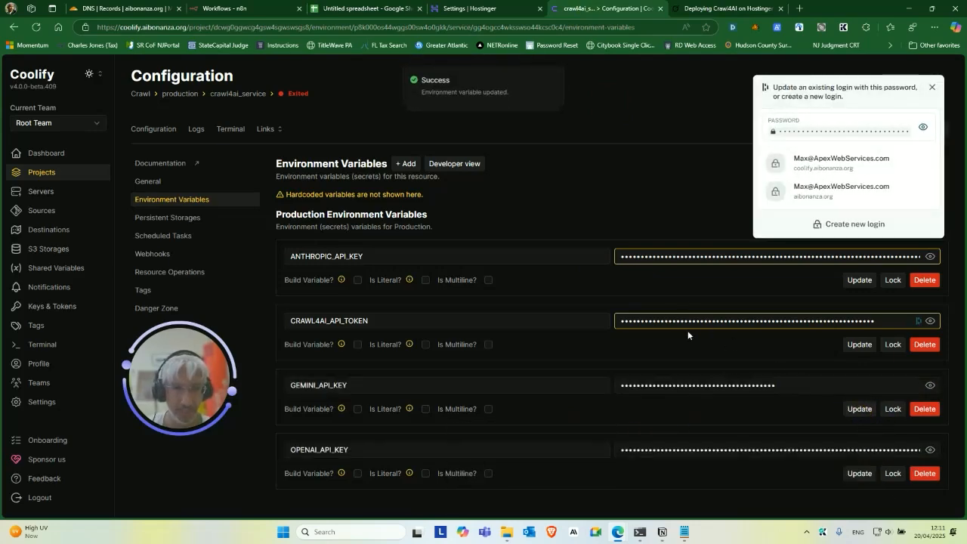
left_click(865, 345)
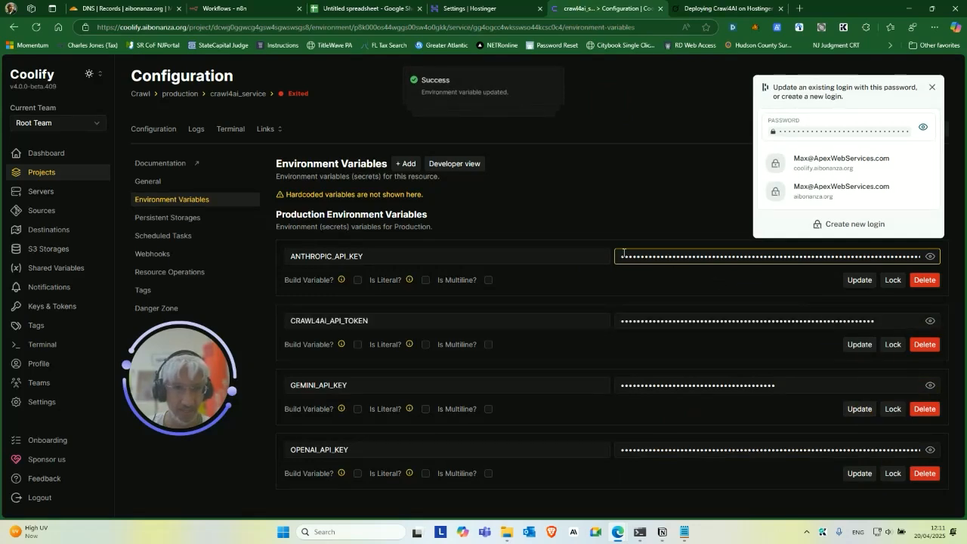
left_click(858, 280)
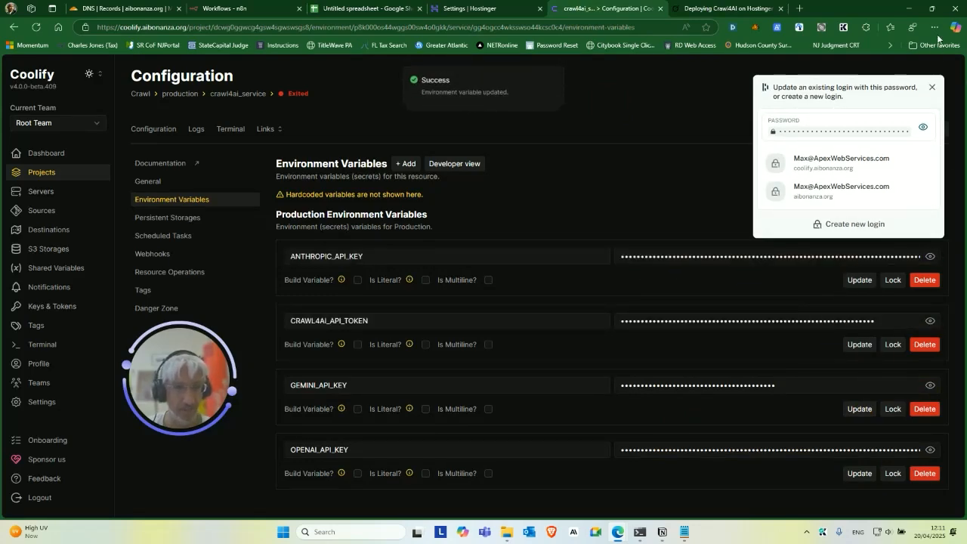
left_click(929, 88)
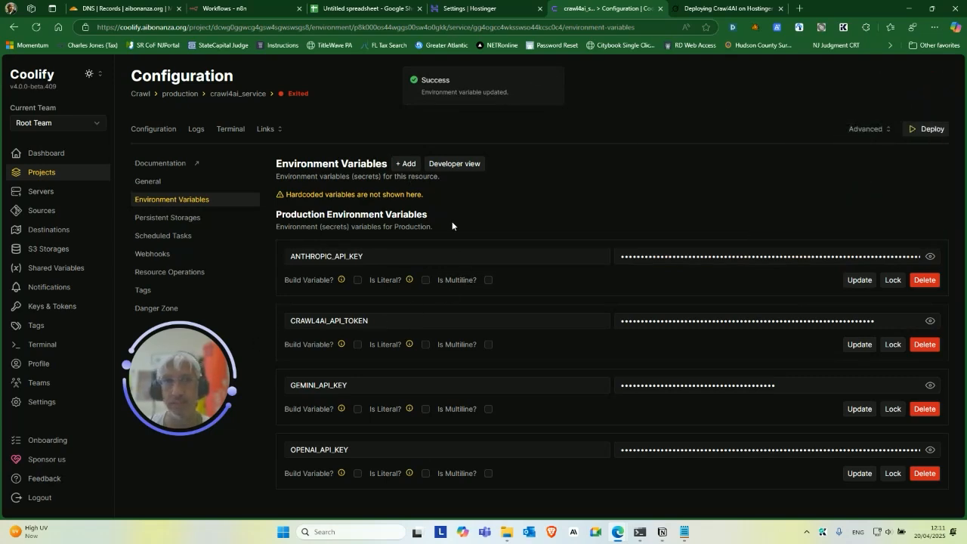
left_click(702, 9)
Read Grok's 'Deploy the Crawl4AI Service in Coolify' step, noting the crawl4ai.aibonanza.org domain.
scroll(514, 237, "down", 1)
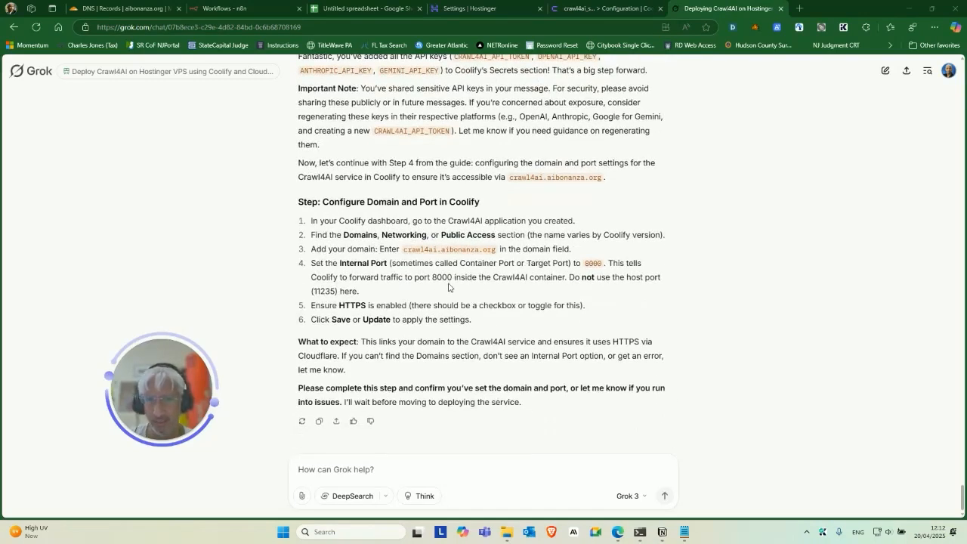
left_click_drag(404, 250, 472, 252)
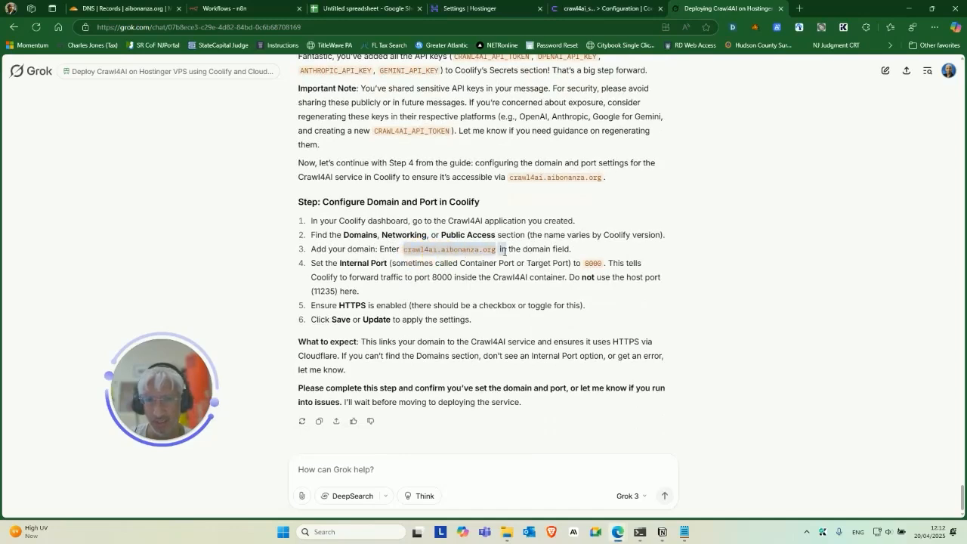
left_click(480, 273)
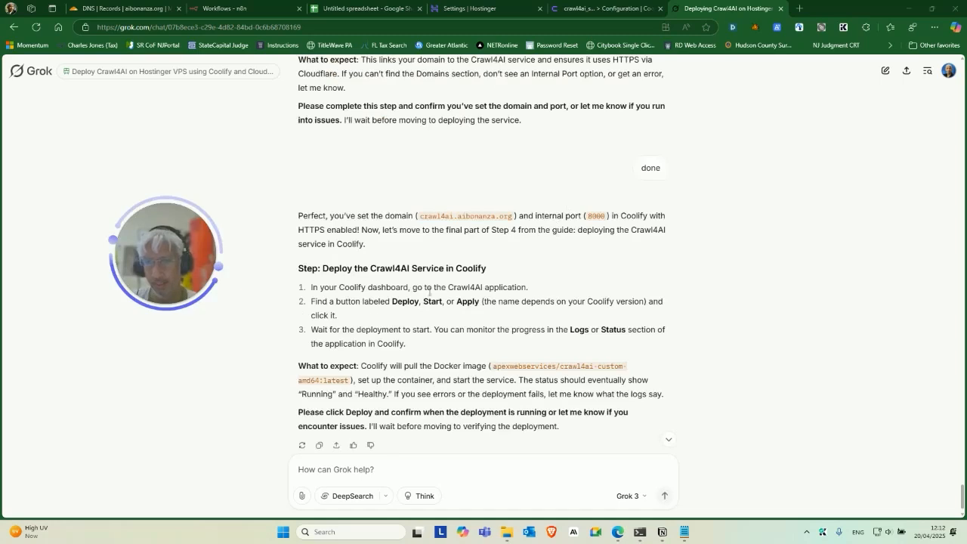
scroll(615, 255, "down", 1)
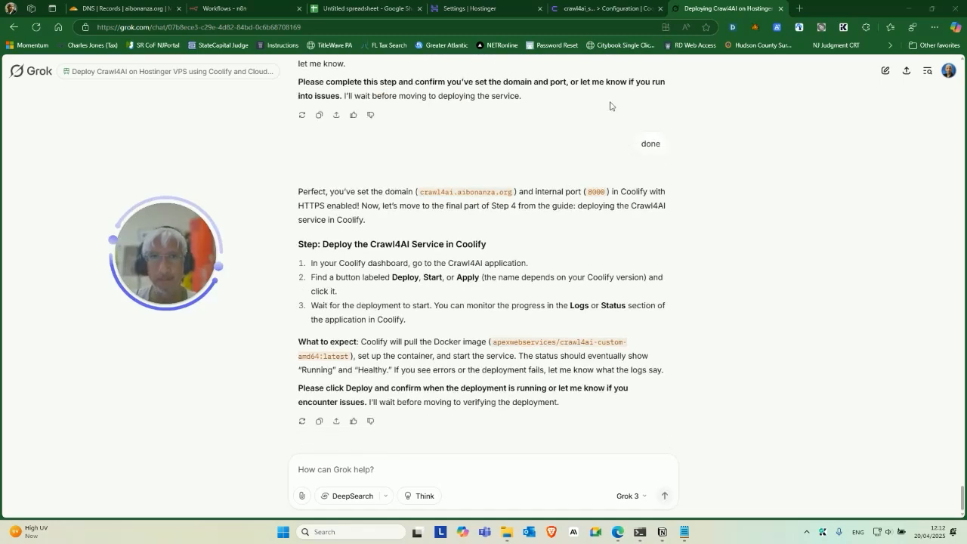
left_click(579, 6)
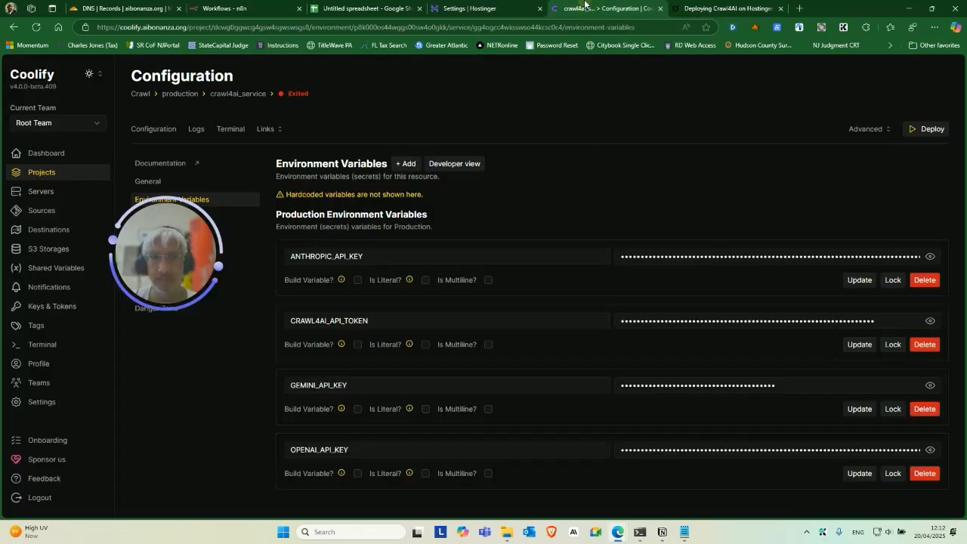
Deploy crawl4ai_service and copy the Service Startup log text.
left_click(910, 134)
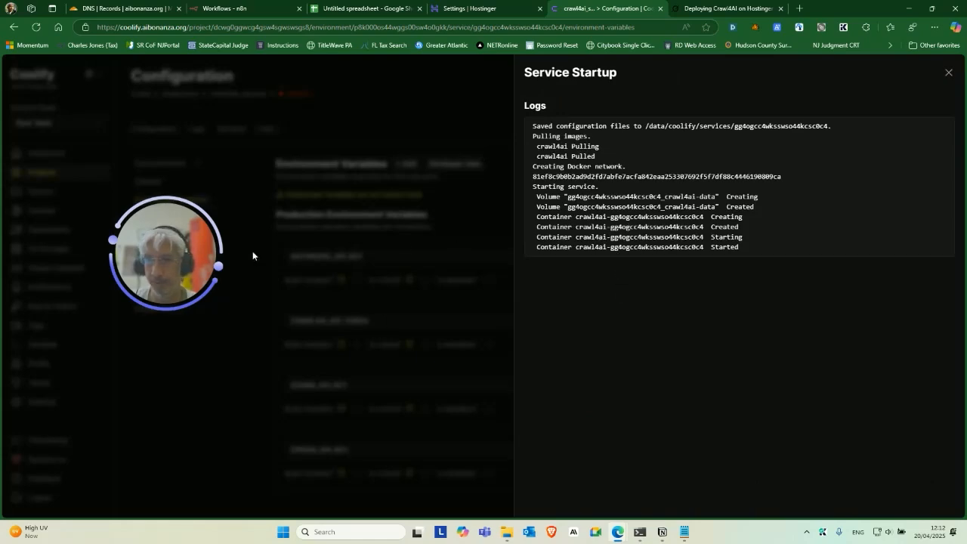
left_click_drag(755, 250, 533, 127)
key("ctrl+c")
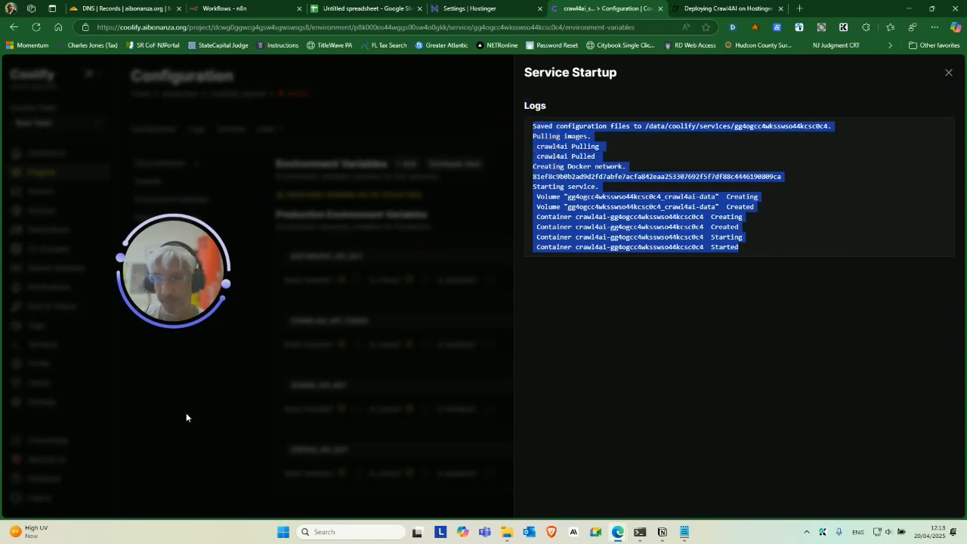
left_click(948, 72)
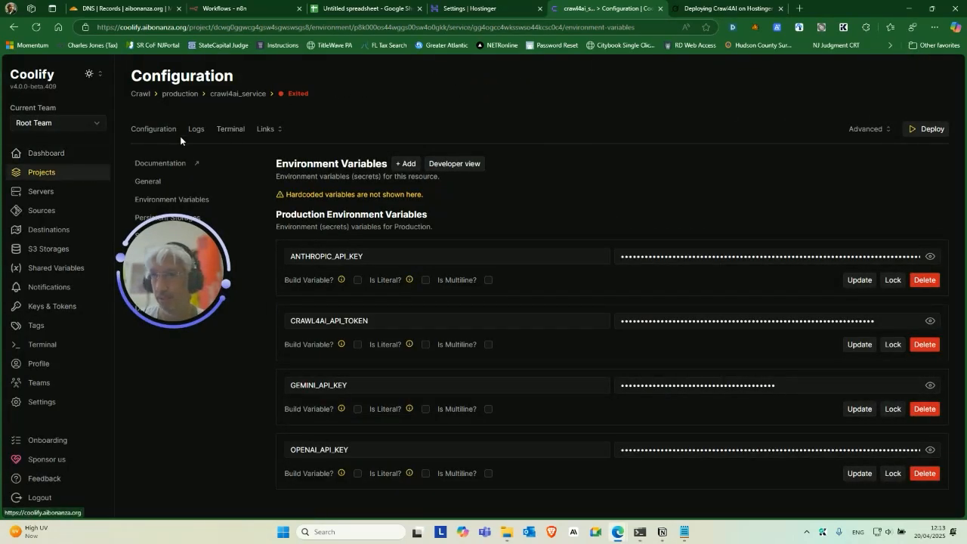
Reopen production > crawl4ai_service and refresh its status to confirm Running (healthy).
left_click(178, 94)
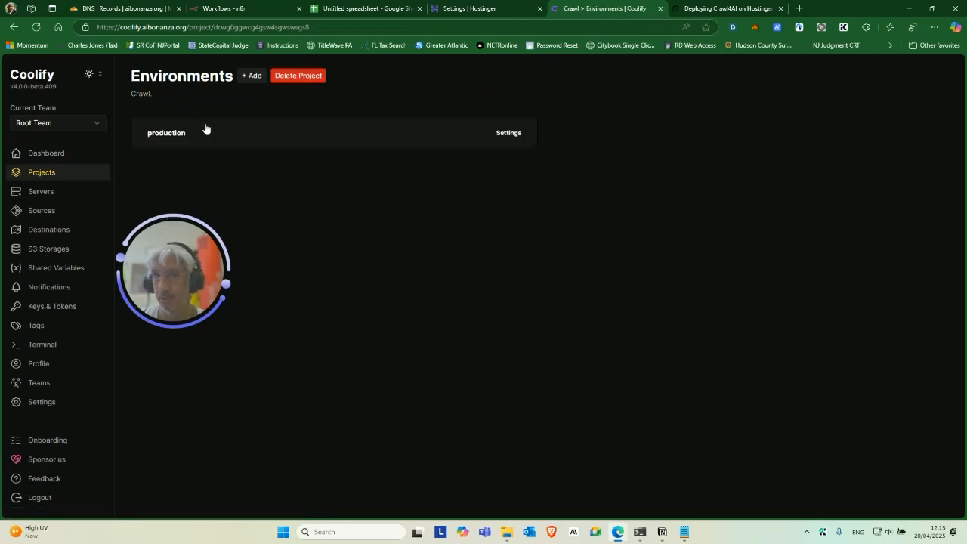
left_click(338, 146)
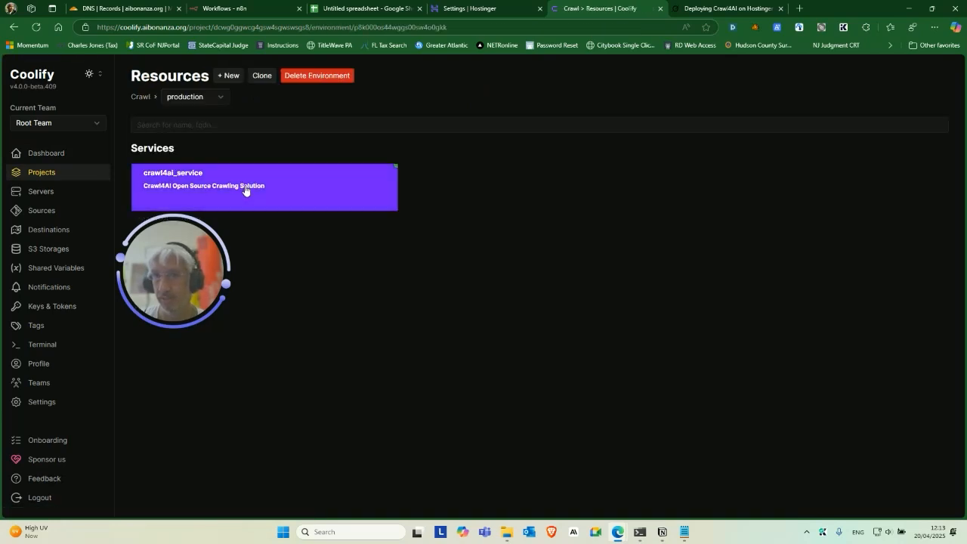
left_click(386, 165)
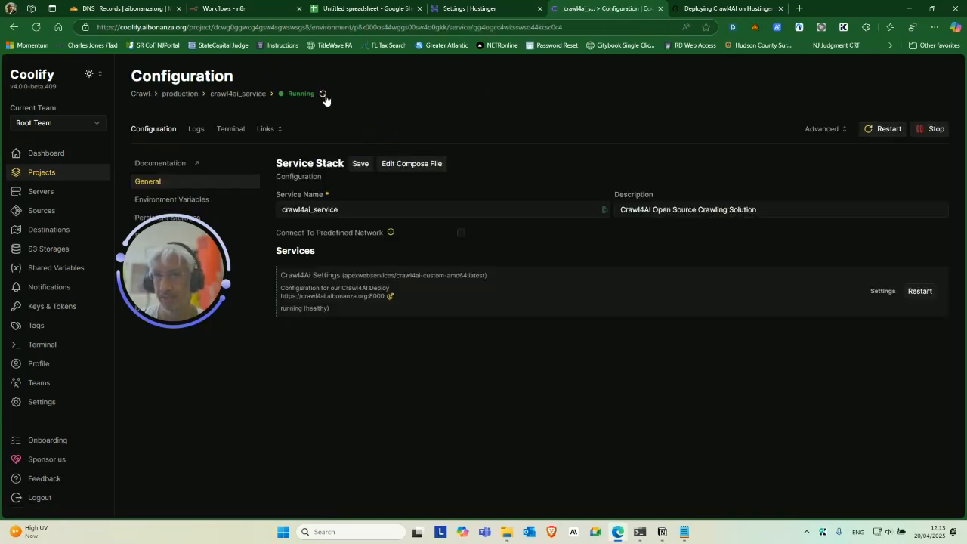
left_click(323, 95)
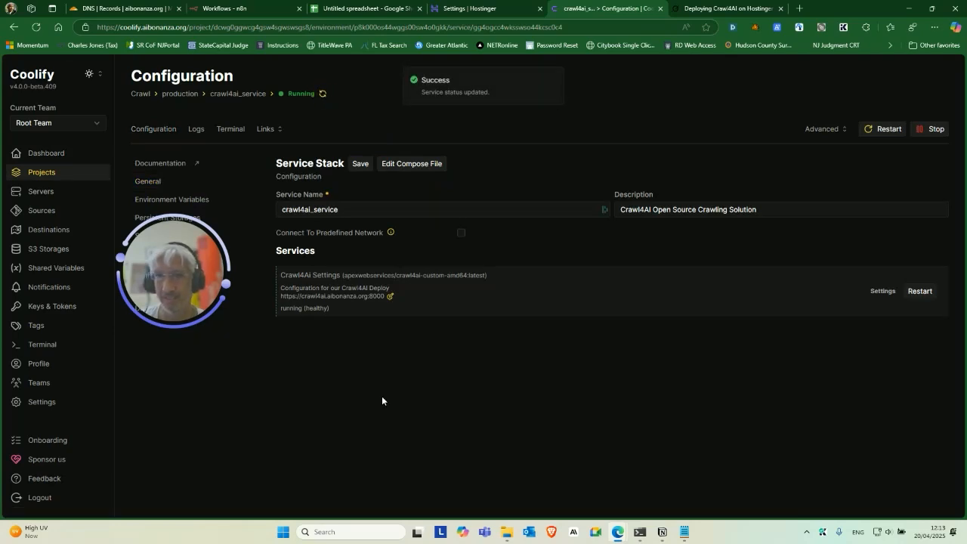
left_click_drag(185, 290, 191, 320)
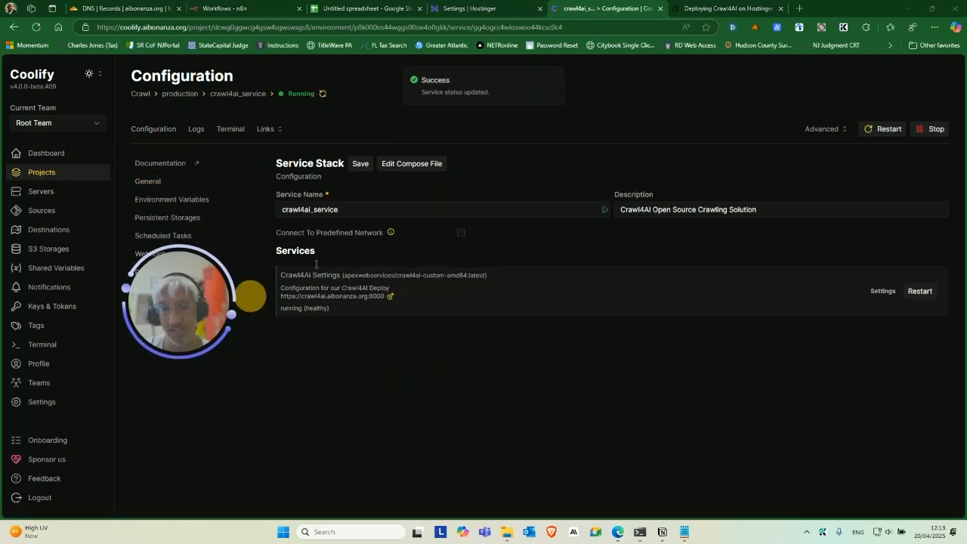
key("ctrl+Tab")
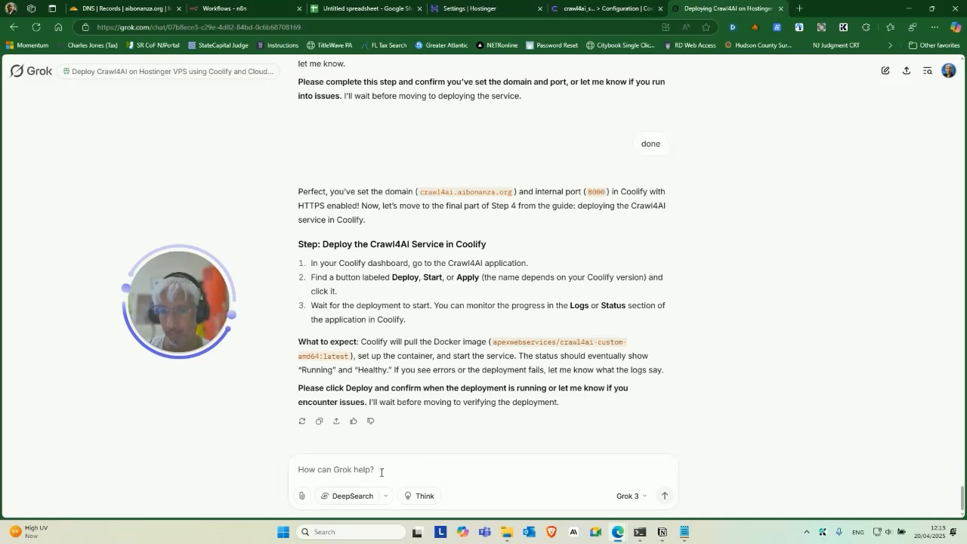
Send the Crawl4AI startup log to Grok.
key("ctrl+v")
key("Return")
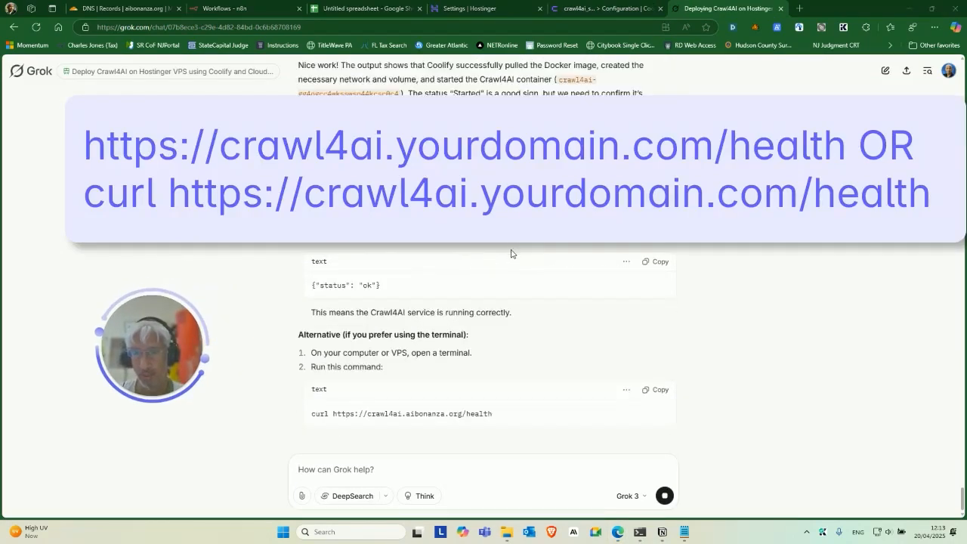
scroll(591, 311, "up", 1)
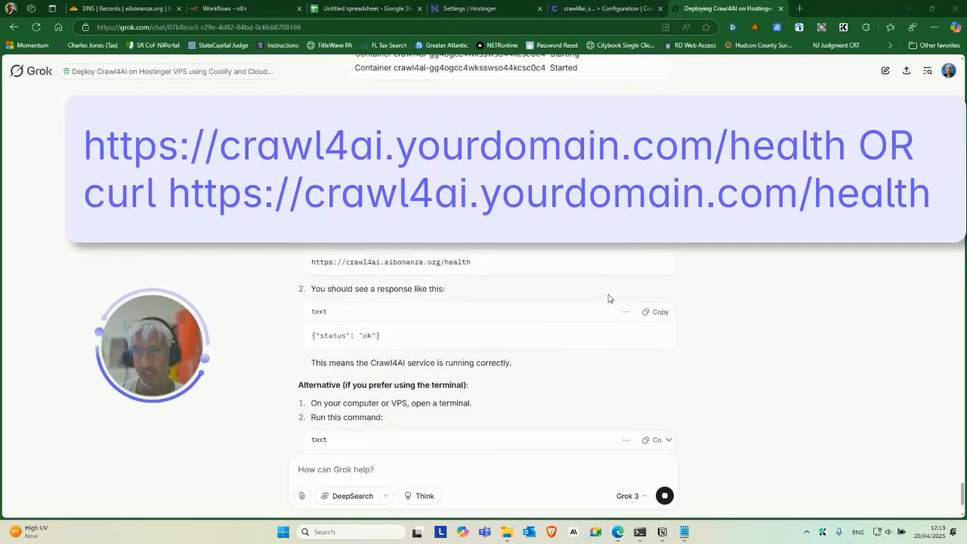
Load the /health endpoint in a new tab and confirm it returns status ok.
left_click(799, 12)
type("https://crawl4ai.aibonanza.org/health")
key("Return")
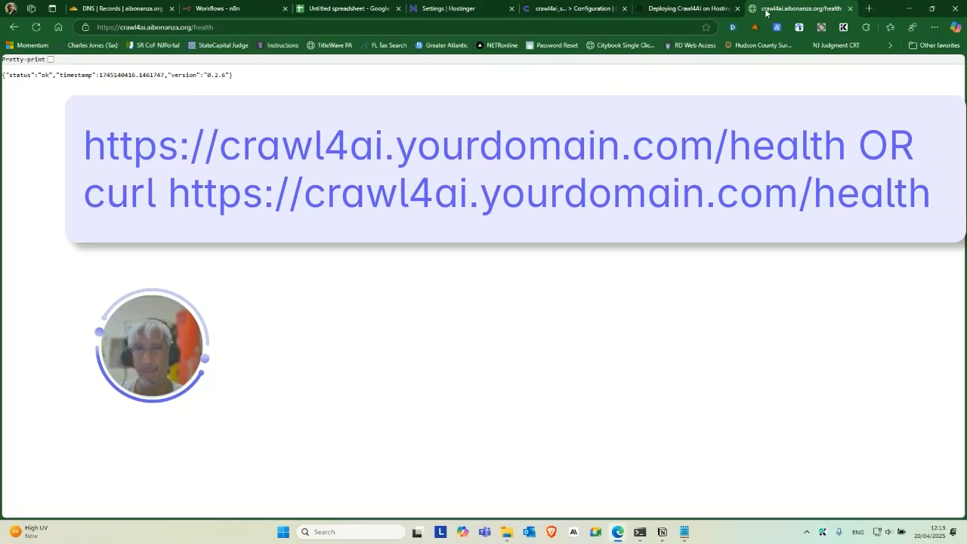
triple_click(334, 74)
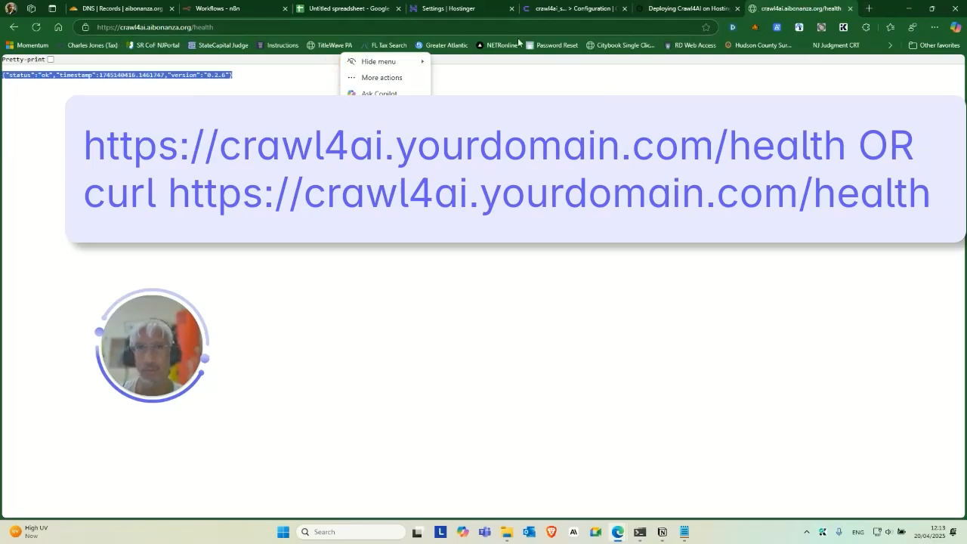
Run Grok's curl health command in the SSH terminal to verify the endpoint.
left_click(664, 8)
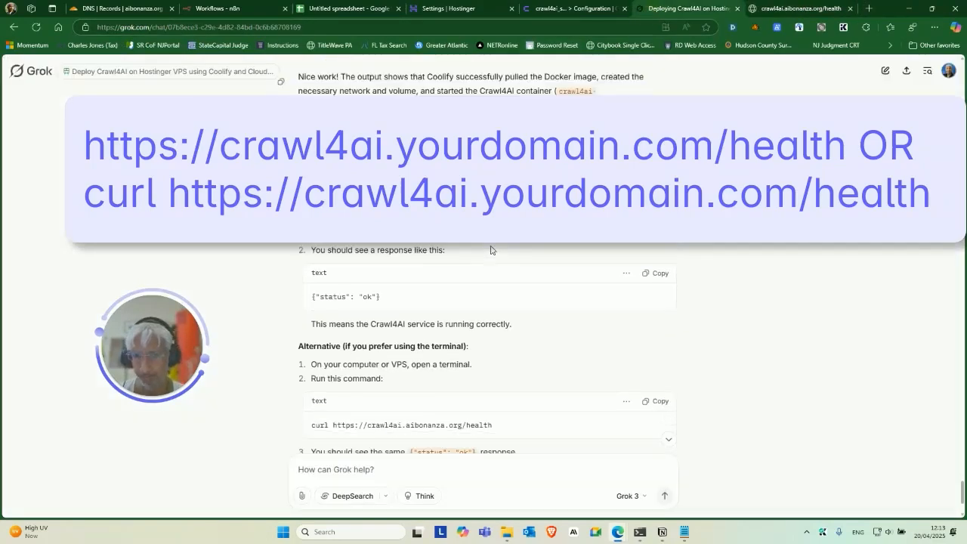
scroll(457, 291, "down", 2)
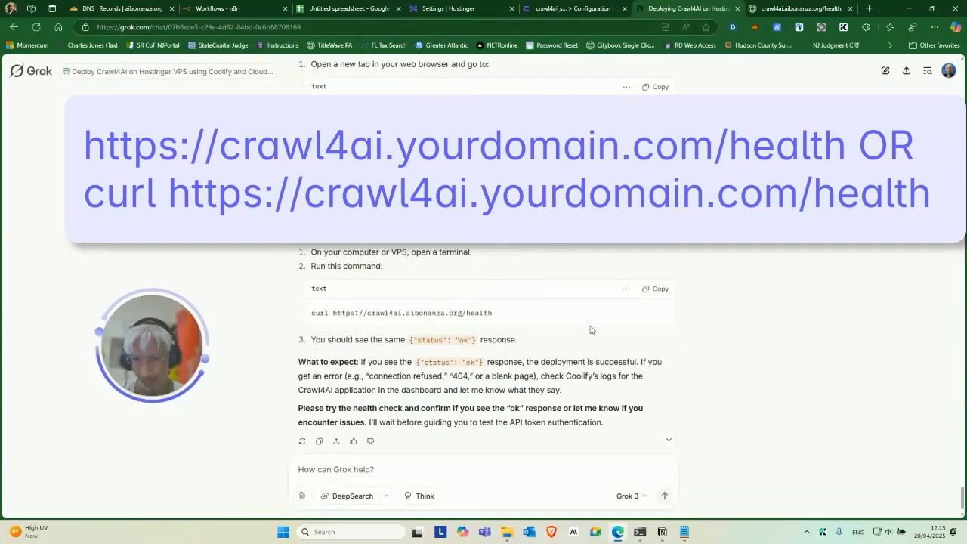
scroll(590, 330, "down", 1)
left_click(656, 268)
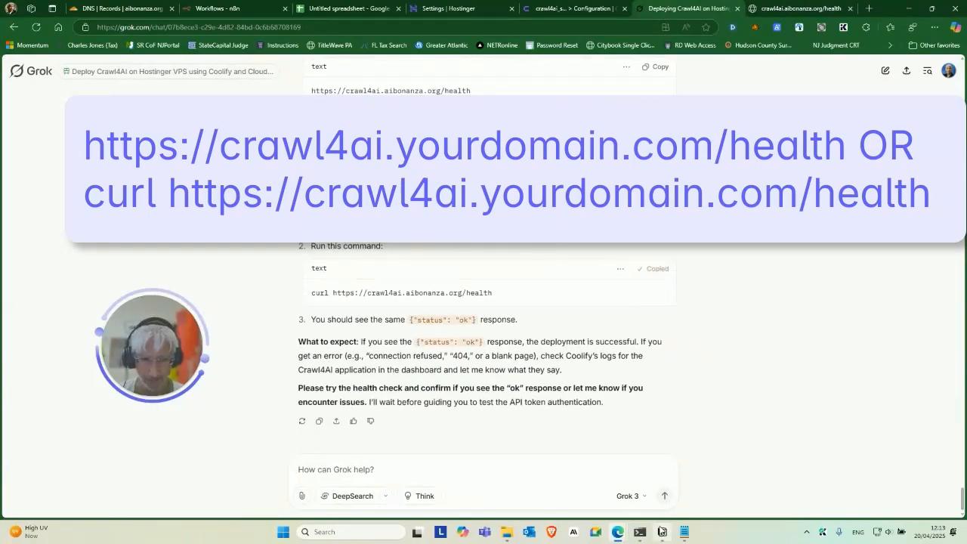
left_click(641, 532)
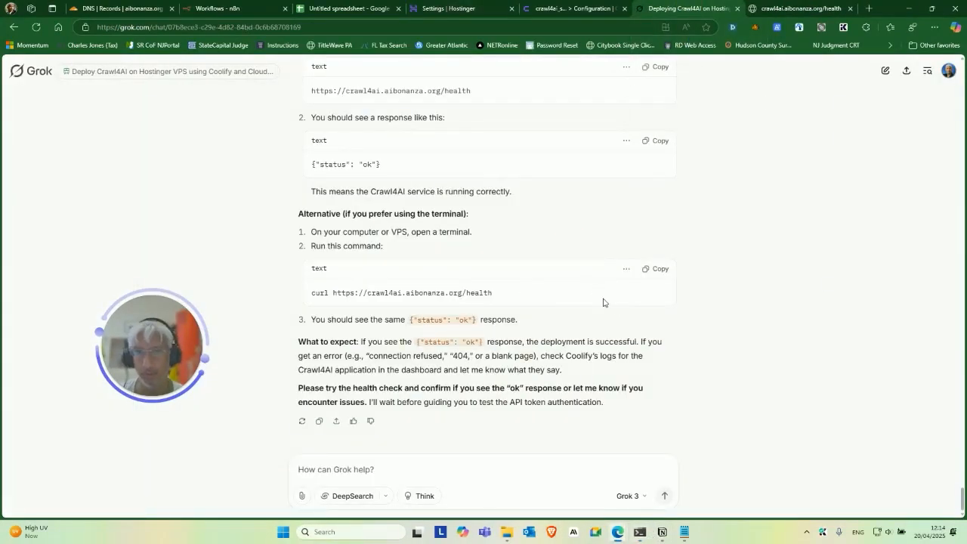
left_click(656, 268)
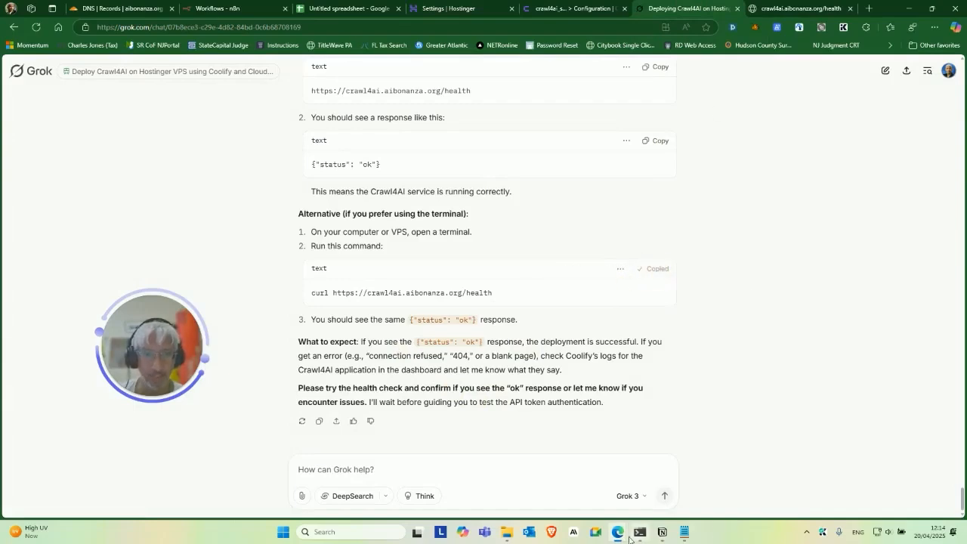
left_click(637, 536)
key("ctrl+v")
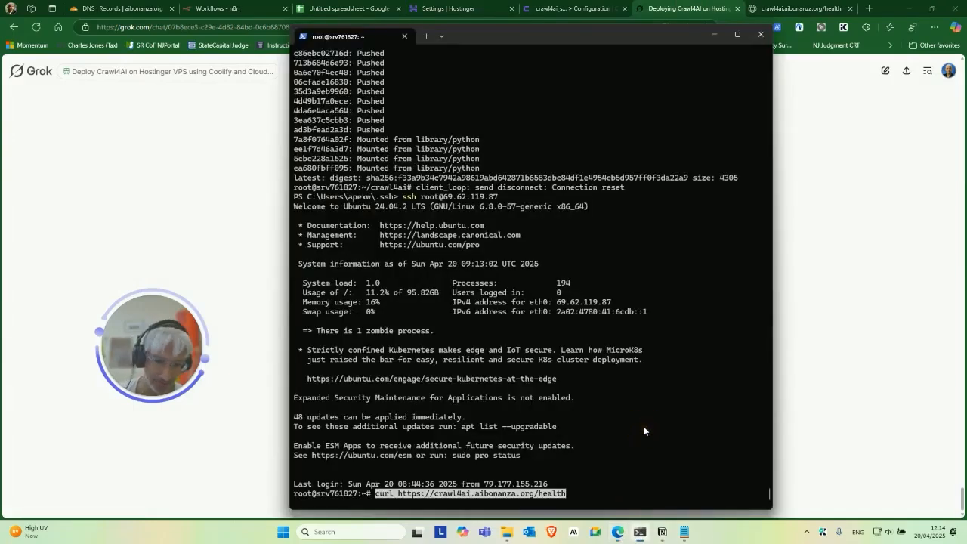
key("Return")
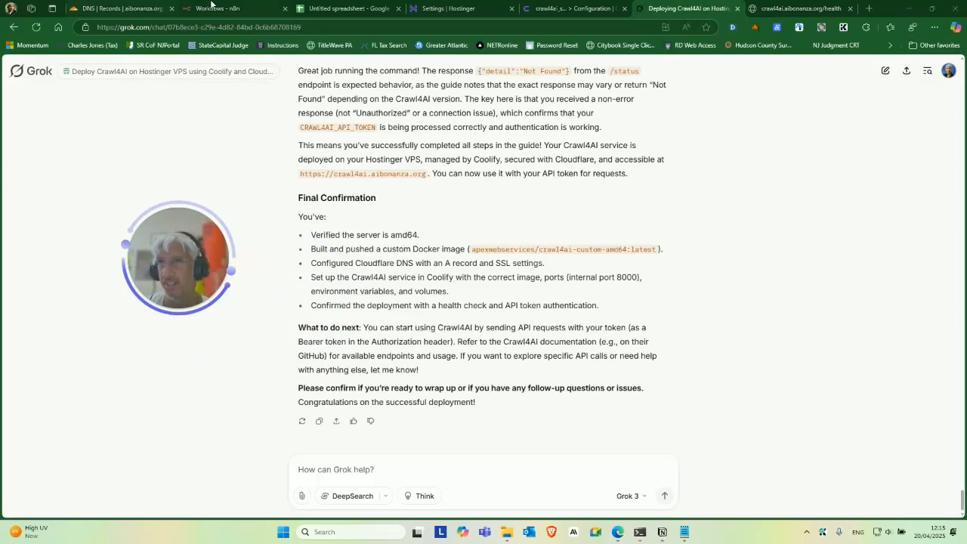
left_click(212, 7)
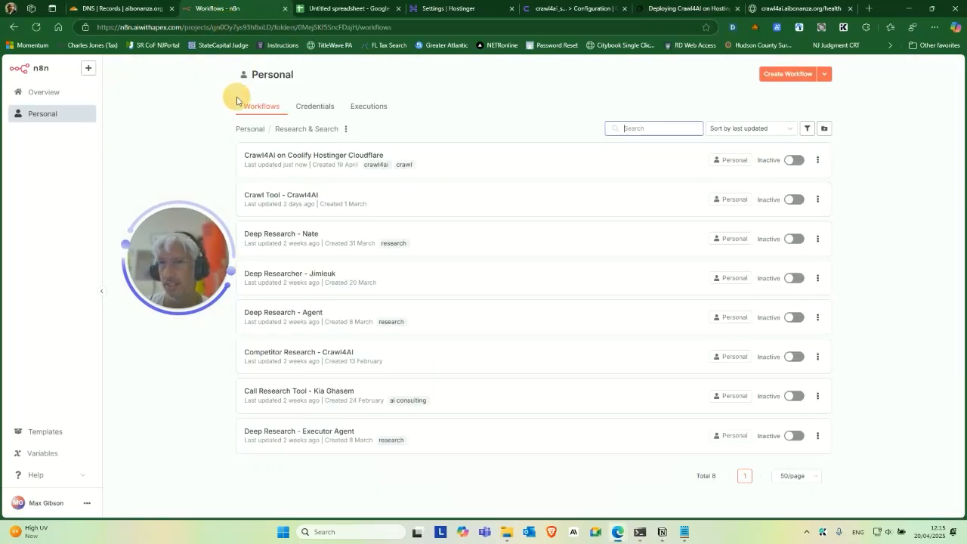
In 'Crawl4AI on Coolify Hostinger Cloudflare', wire the manual trigger to LLM Crawl Request and test-run it.
left_click(474, 161)
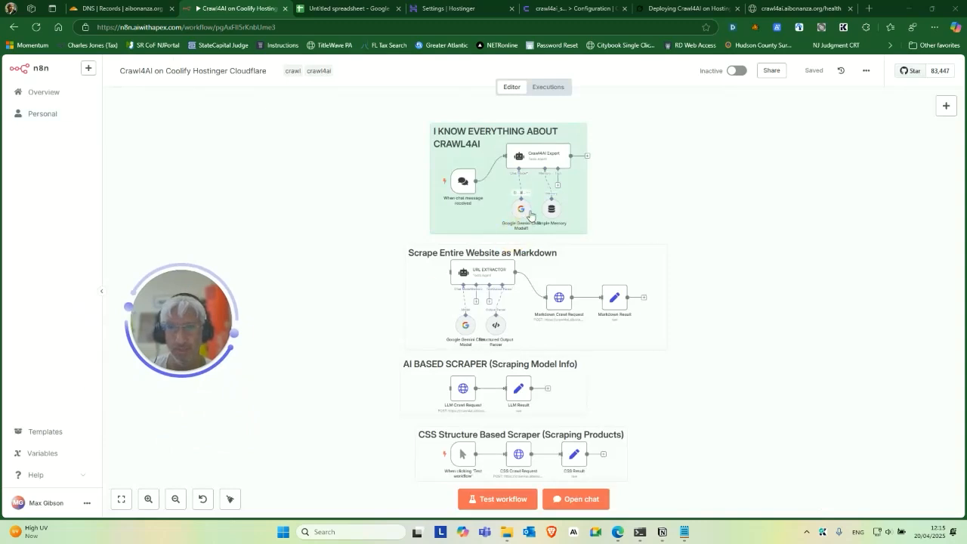
scroll(391, 375, "down", 2)
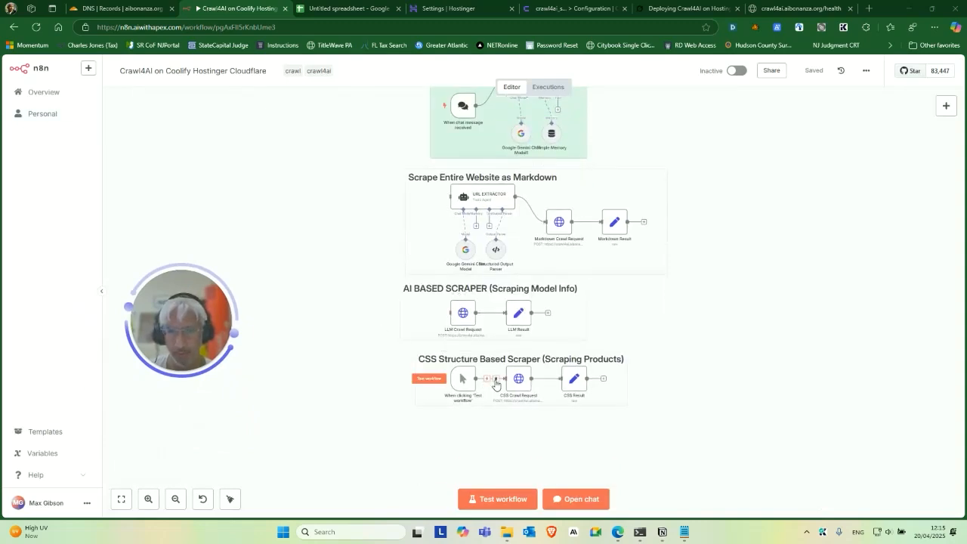
left_click_drag(463, 377, 466, 330)
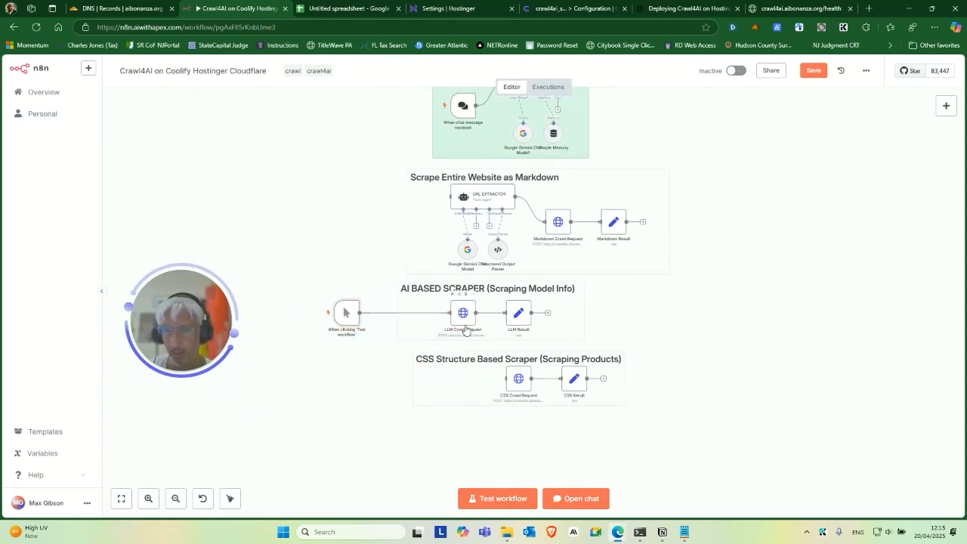
left_click(316, 314)
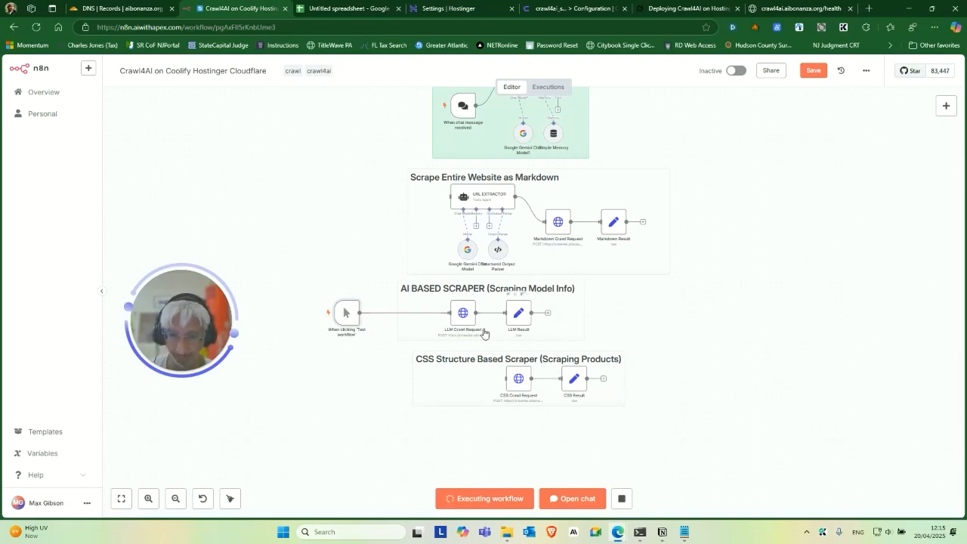
scroll(375, 413, "up", 2)
scroll(375, 412, "up", 2)
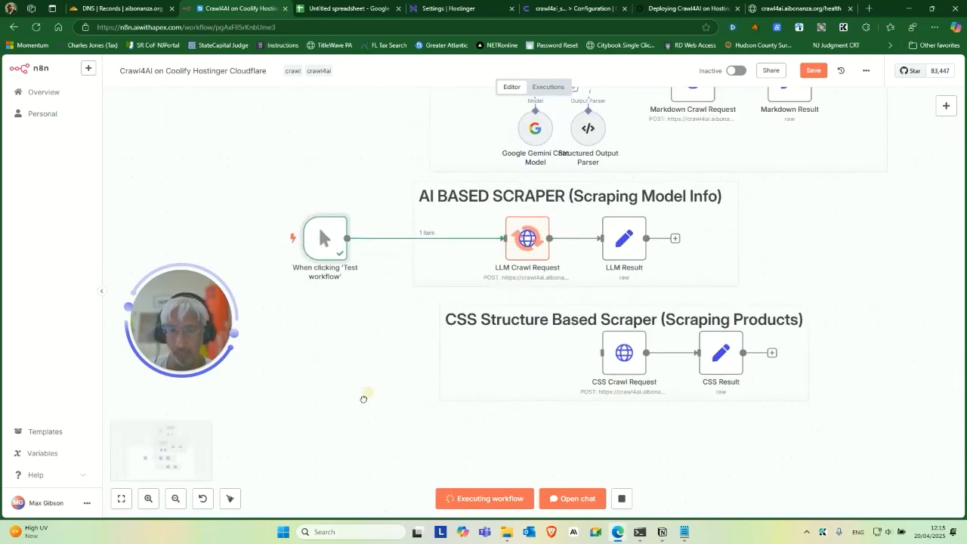
left_click_drag(413, 370, 340, 430)
scroll(340, 430, "up", 1)
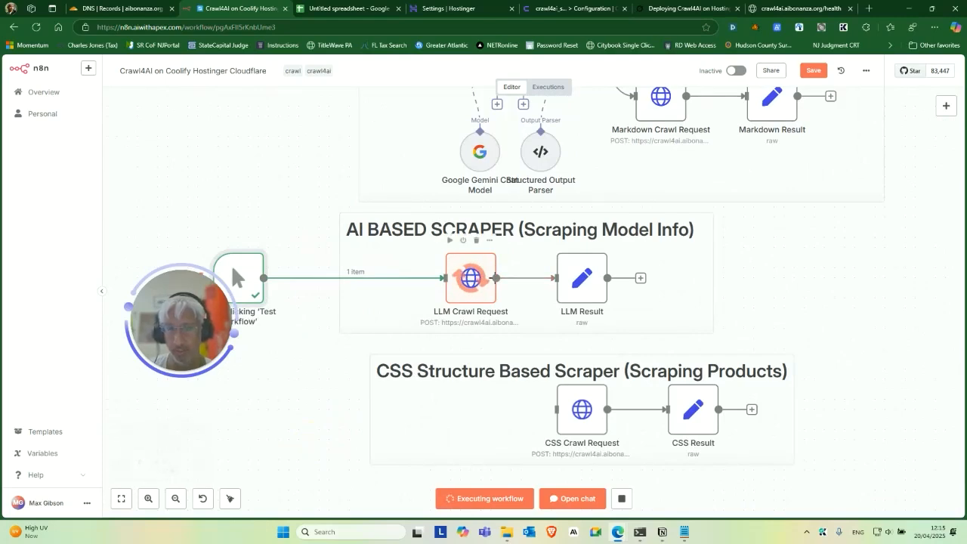